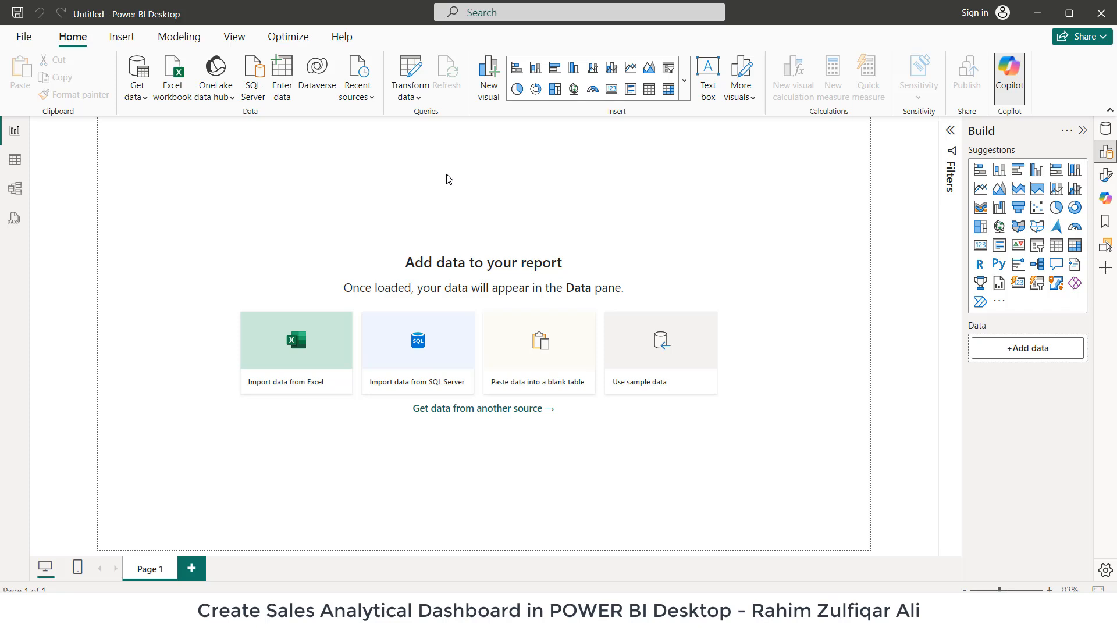
# Step: Check the installed Power BI Desktop version number and release month in the program's About information
pyautogui.click(342, 36)
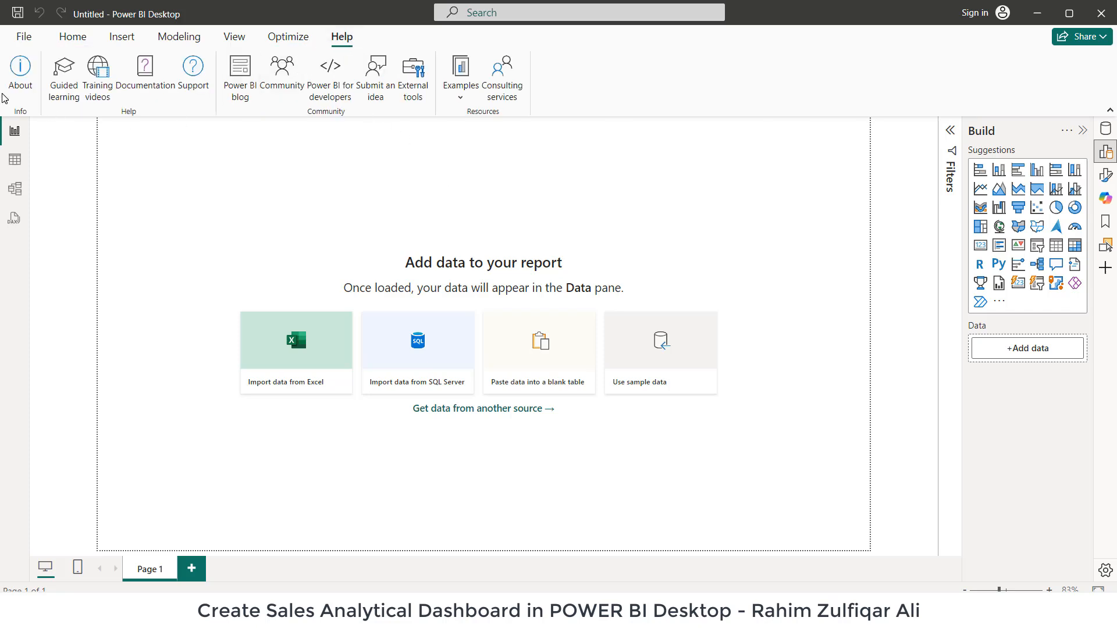
pyautogui.click(18, 81)
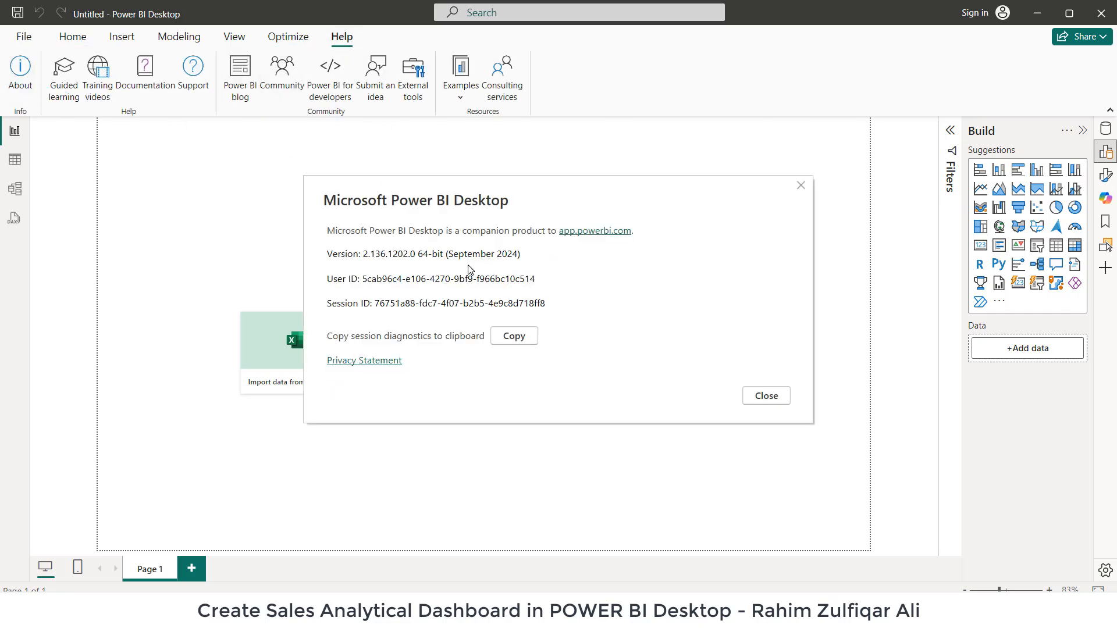
pyautogui.moveTo(447, 256); pyautogui.dragTo(519, 256)
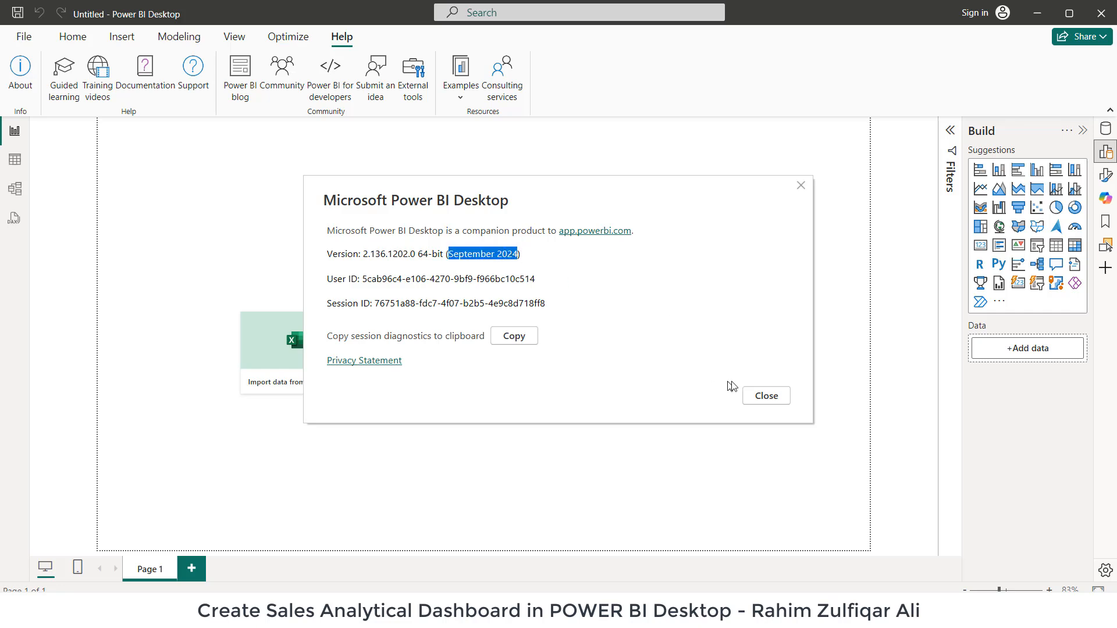
pyautogui.click(756, 398)
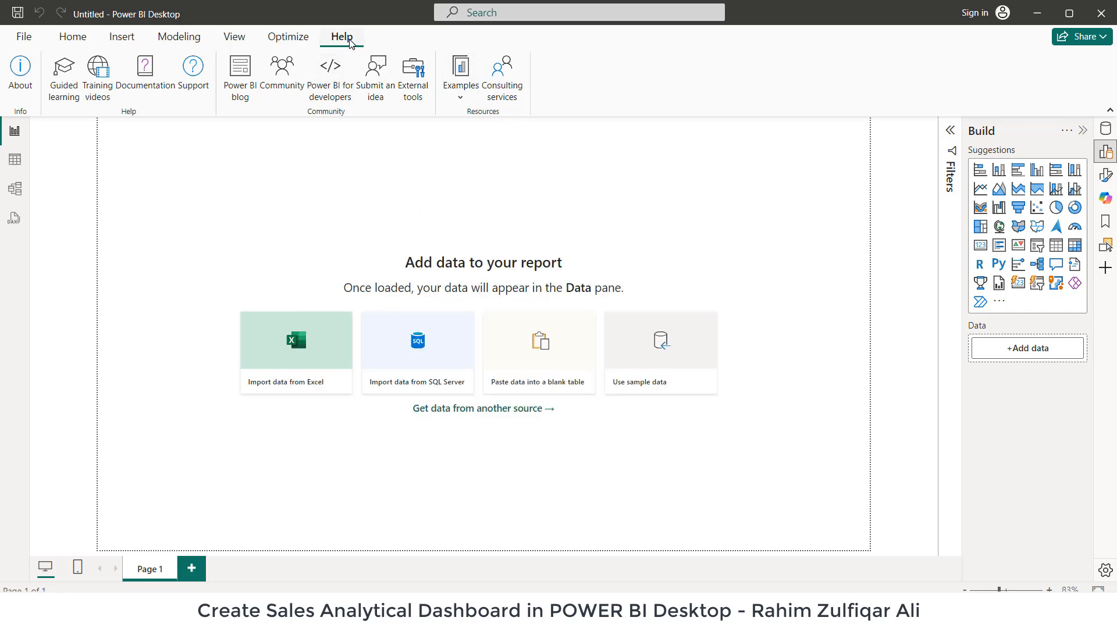
pyautogui.click(26, 84)
pyautogui.moveTo(449, 252)
pyautogui.mouseDown()
pyautogui.moveTo(482, 253)
pyautogui.moveTo(453, 254)
pyautogui.mouseUp()
pyautogui.click(425, 255)
pyautogui.click(497, 257)
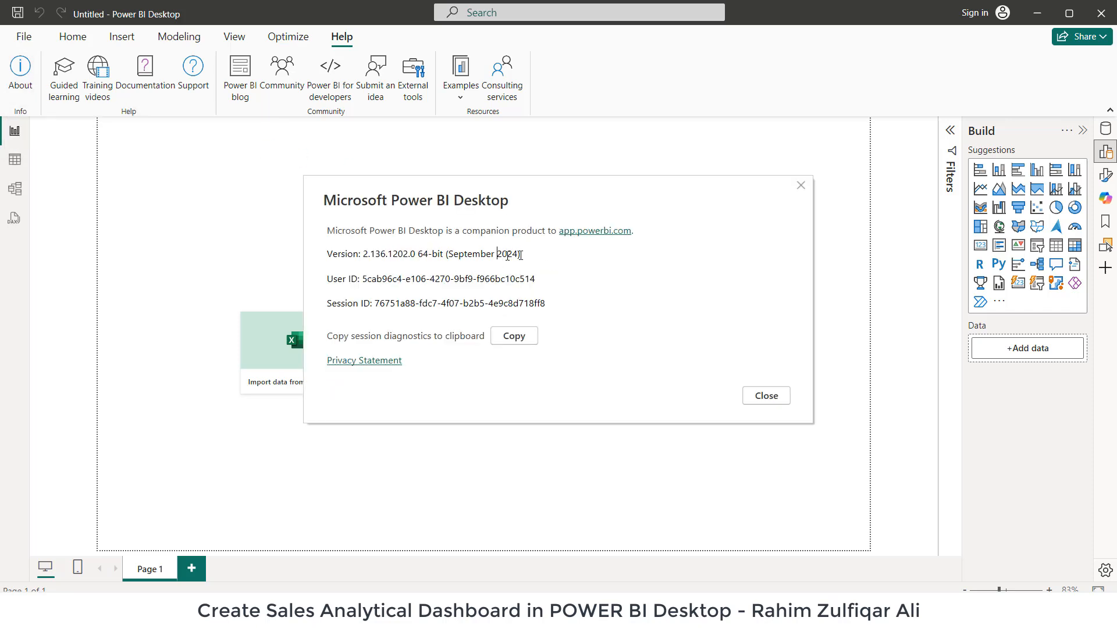
pyautogui.click(777, 400)
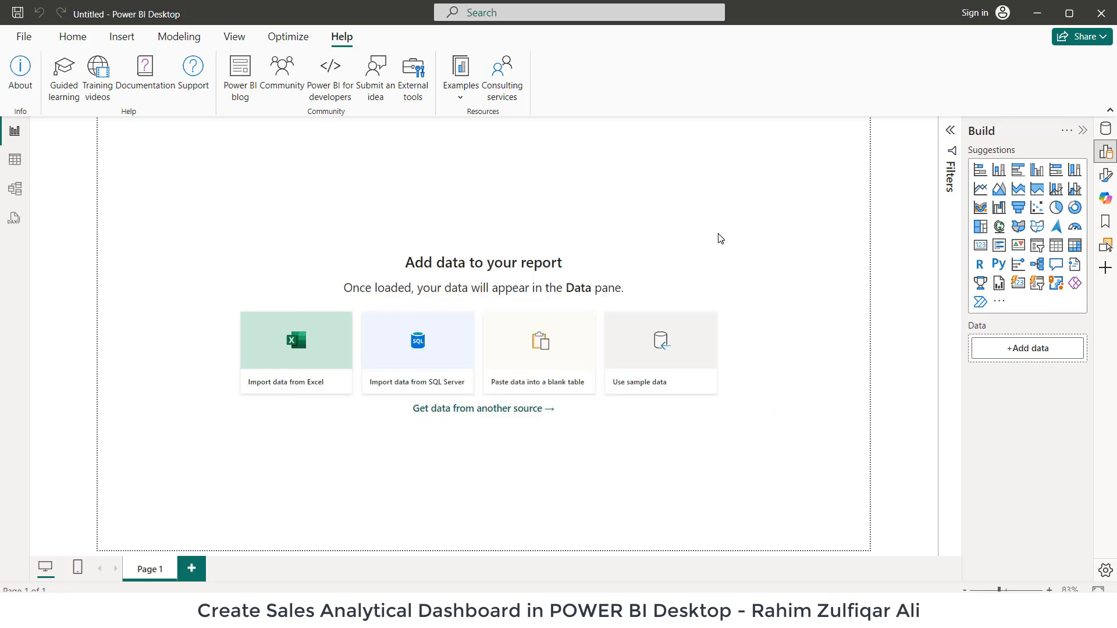
pyautogui.click(73, 36)
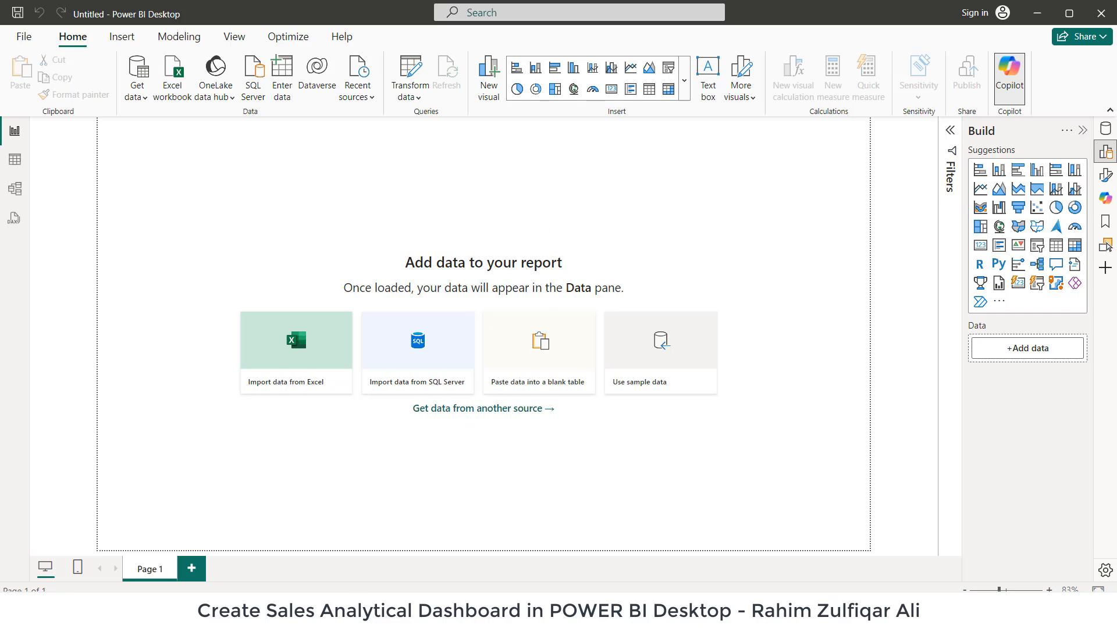
# Step: Switch to the browser and read the Power BI September 2024 Feature Summary blog post down to the download link and contents
pyautogui.click(381, 615)
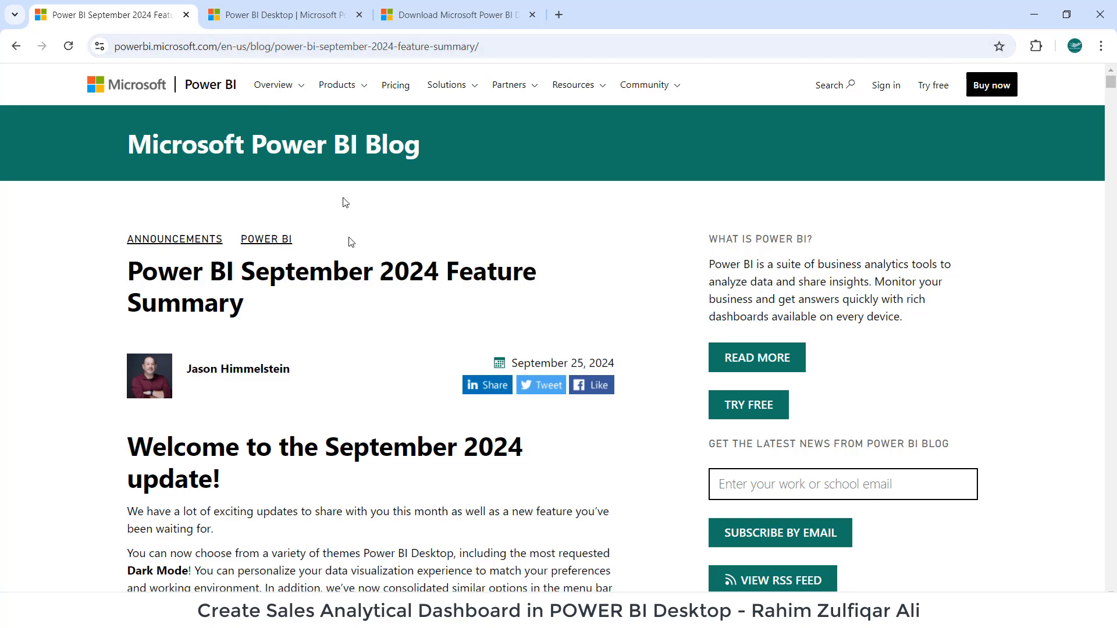
pyautogui.scroll(-8, 379, 310)
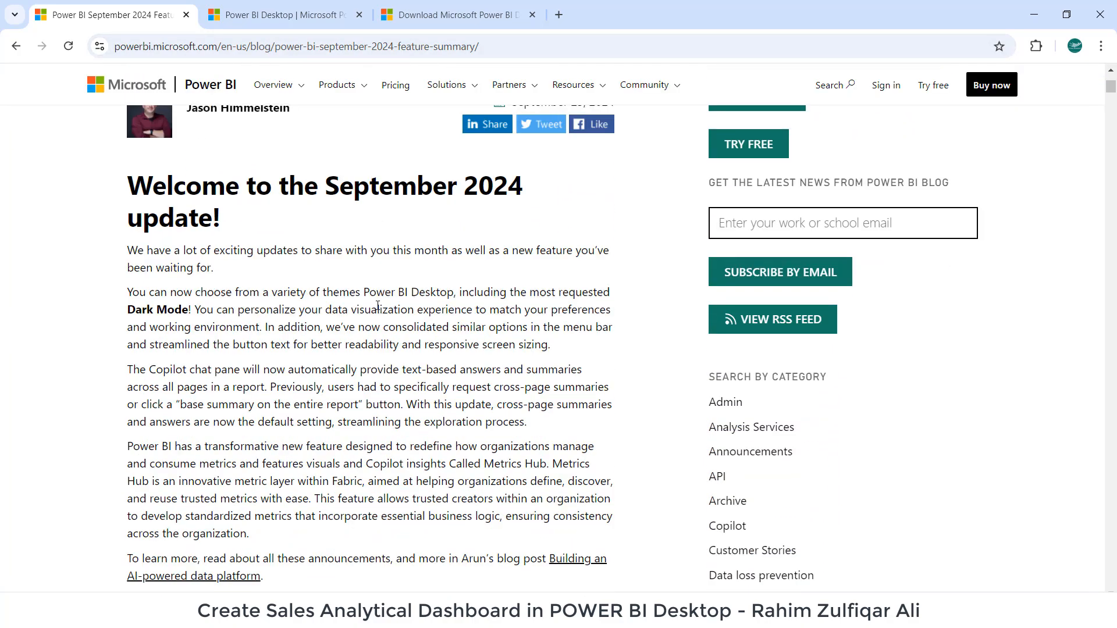
pyautogui.scroll(-2, 377, 304)
pyautogui.scroll(7, 379, 312)
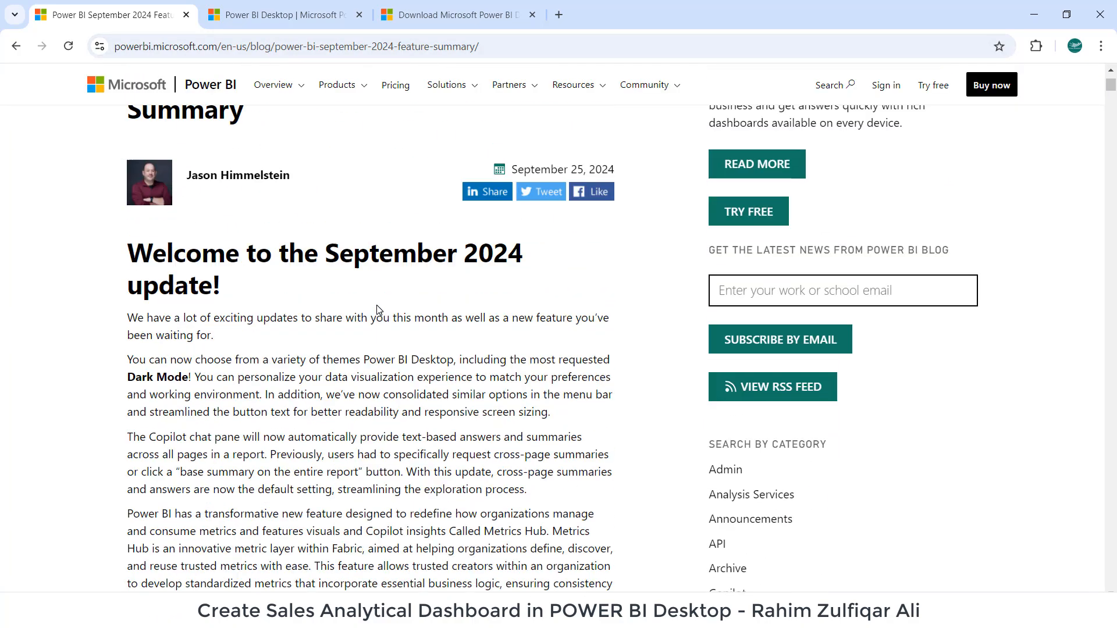
pyautogui.scroll(-7, 496, 257)
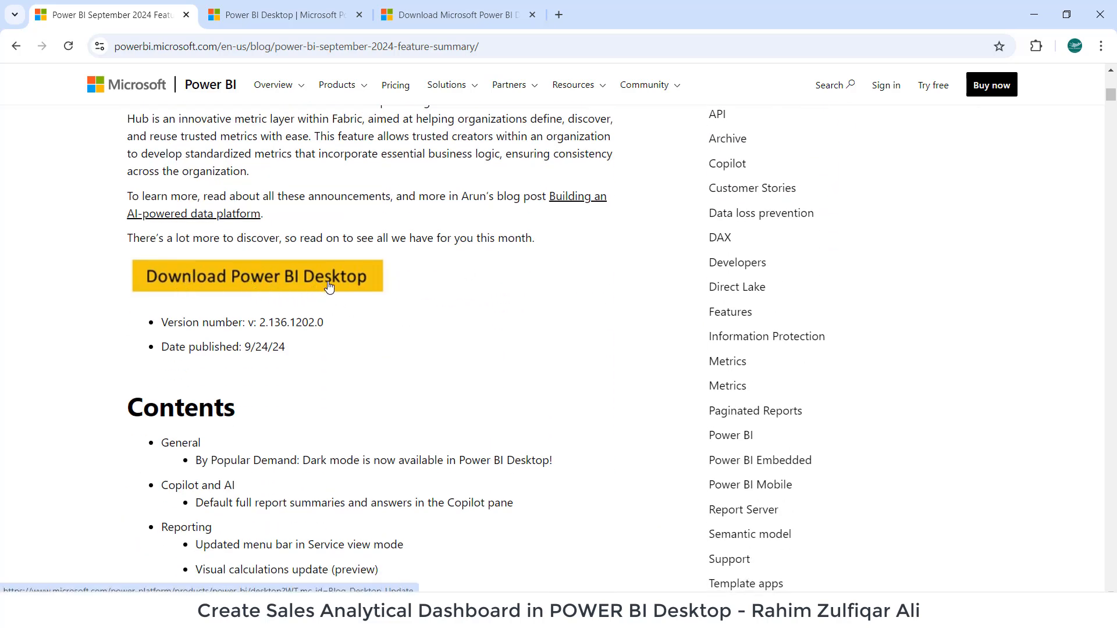
# Step: Review the Power BI Desktop product and download pages, including the size of PBIDesktopSetup_x64.exe, and return to the blog post
pyautogui.click(309, 15)
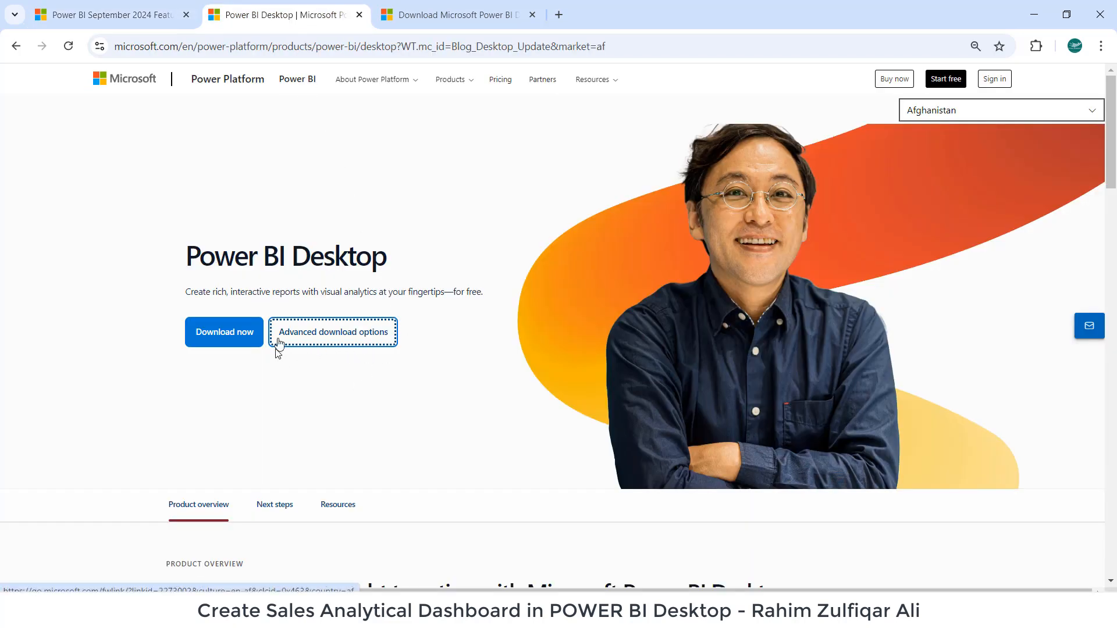
pyautogui.click(470, 20)
pyautogui.scroll(-3, 482, 267)
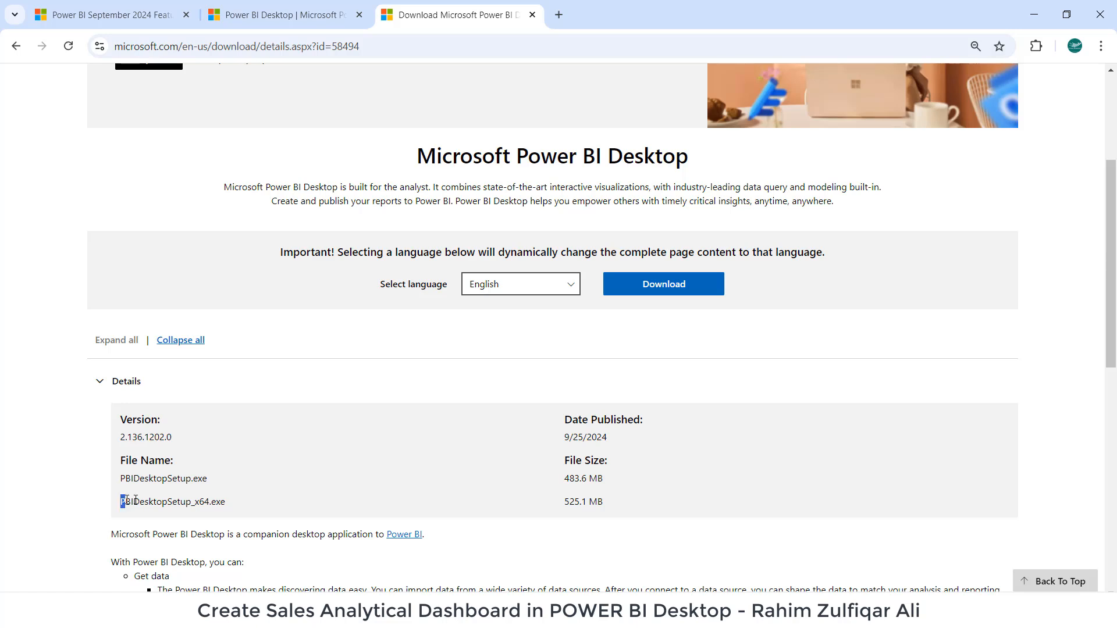
pyautogui.moveTo(135, 500); pyautogui.dragTo(200, 502)
pyautogui.click(207, 507)
pyautogui.moveTo(565, 503); pyautogui.dragTo(597, 498)
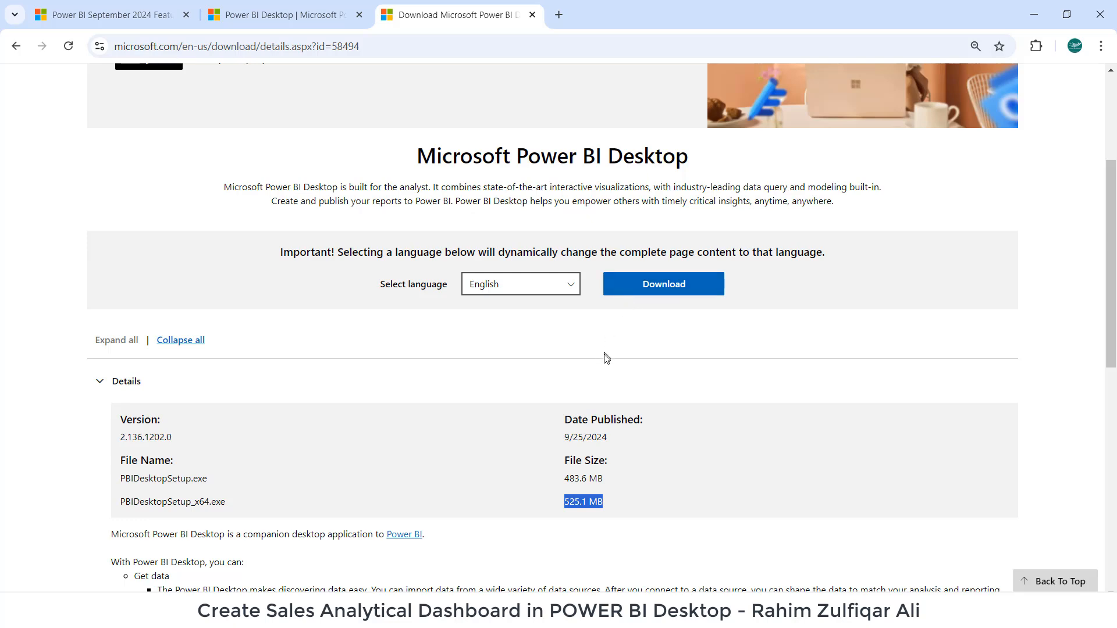
pyautogui.scroll(4, 606, 358)
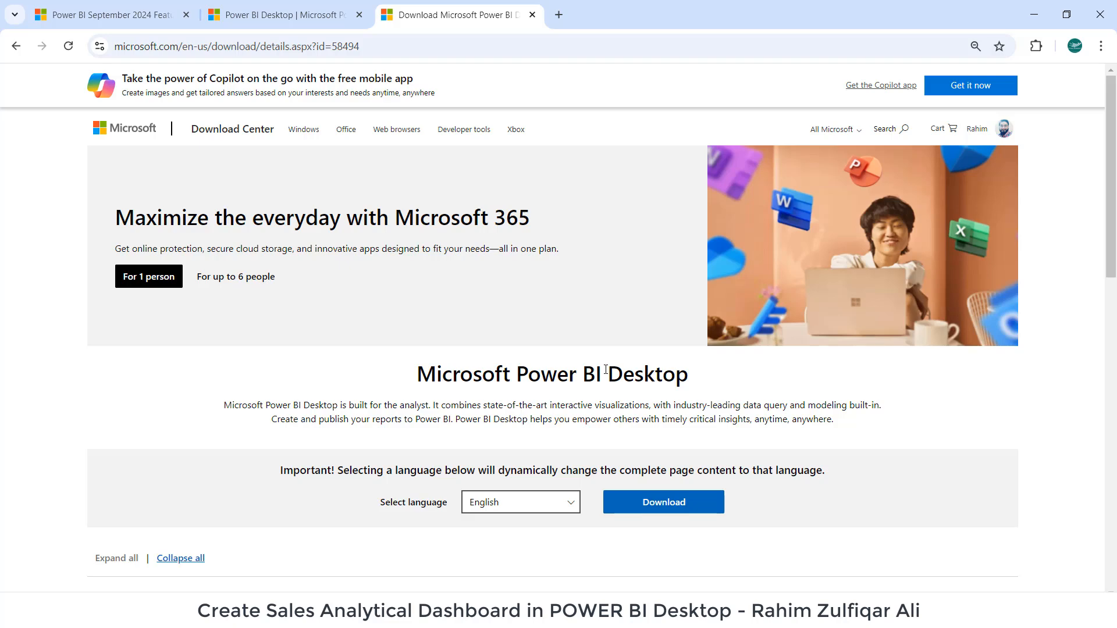
pyautogui.click(289, 17)
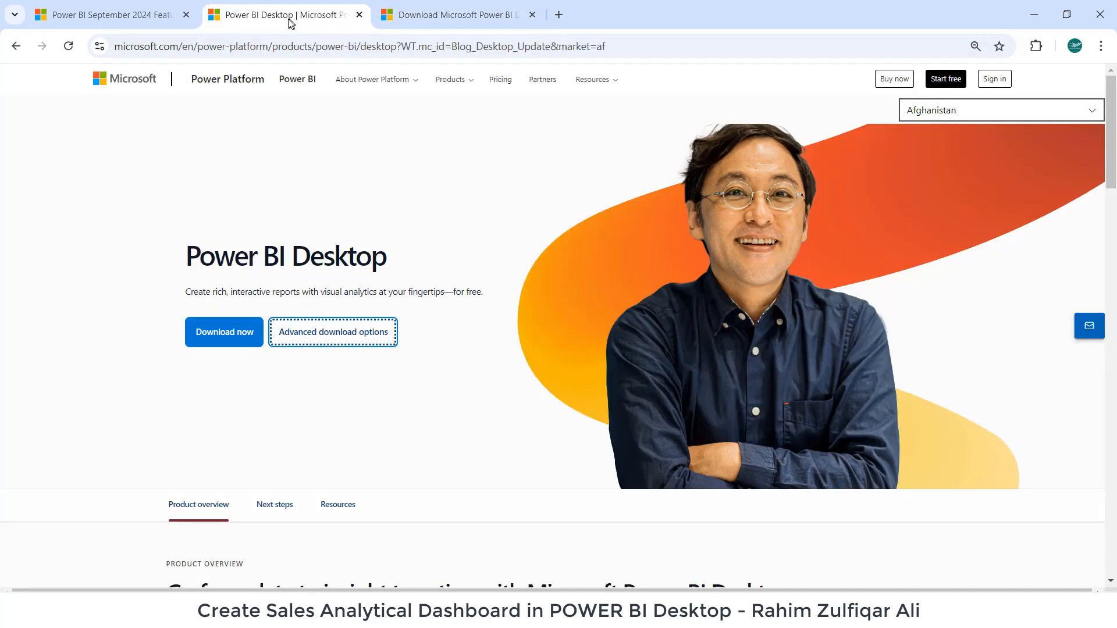
pyautogui.click(149, 23)
# Step: Switch to Power BI Desktop and look through the common data sources and the full list of data connectors
pyautogui.click(514, 614)
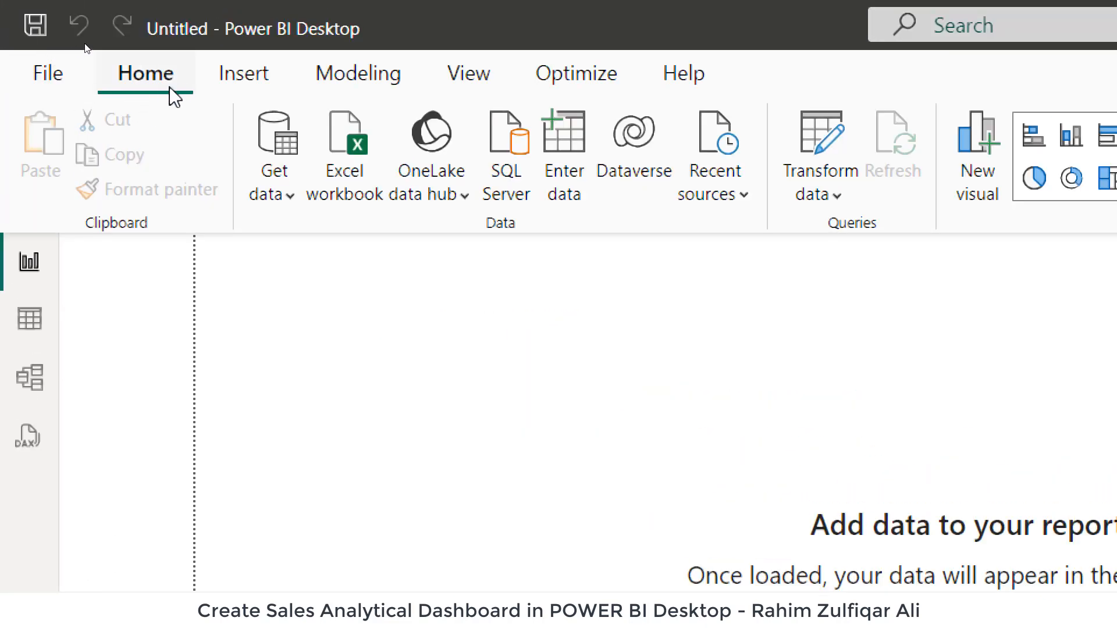
pyautogui.click(267, 196)
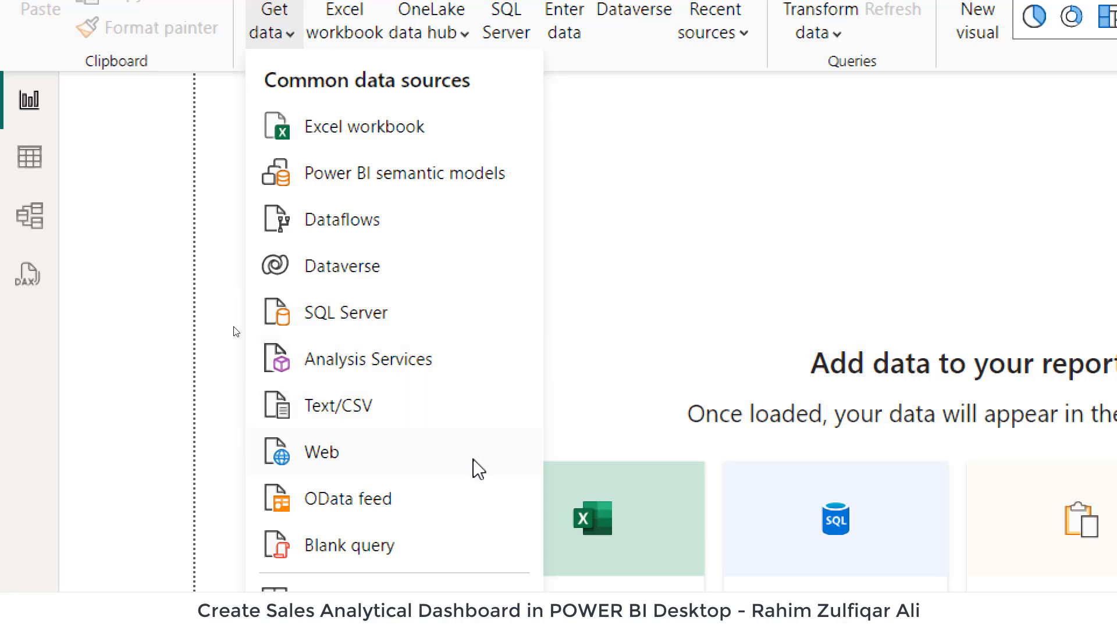
pyautogui.click(377, 389)
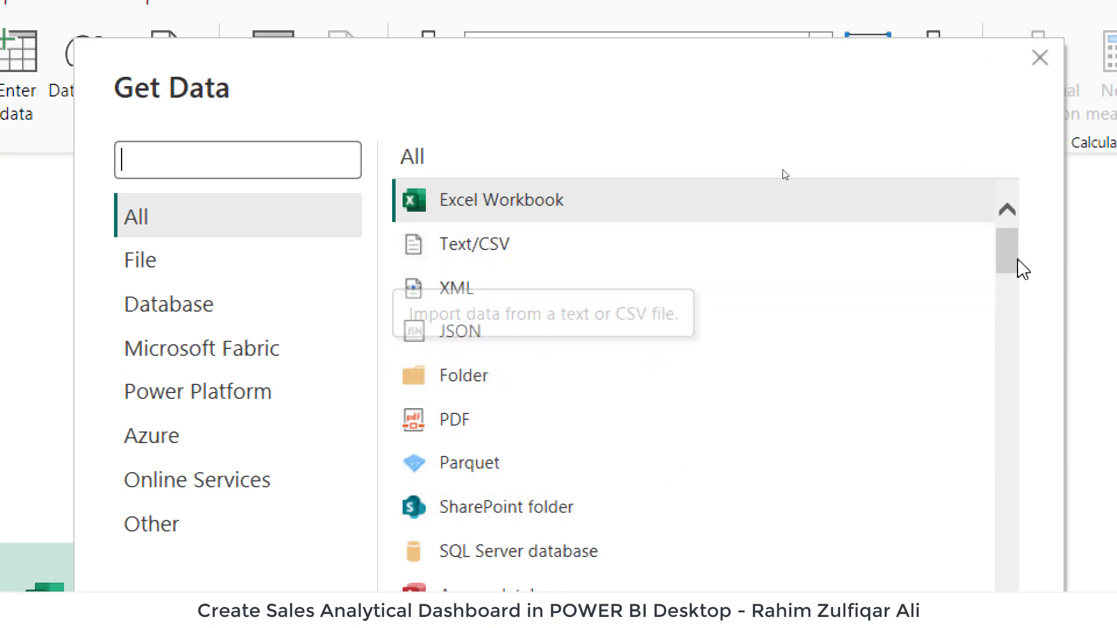
pyautogui.moveTo(1012, 259); pyautogui.dragTo(1053, 192)
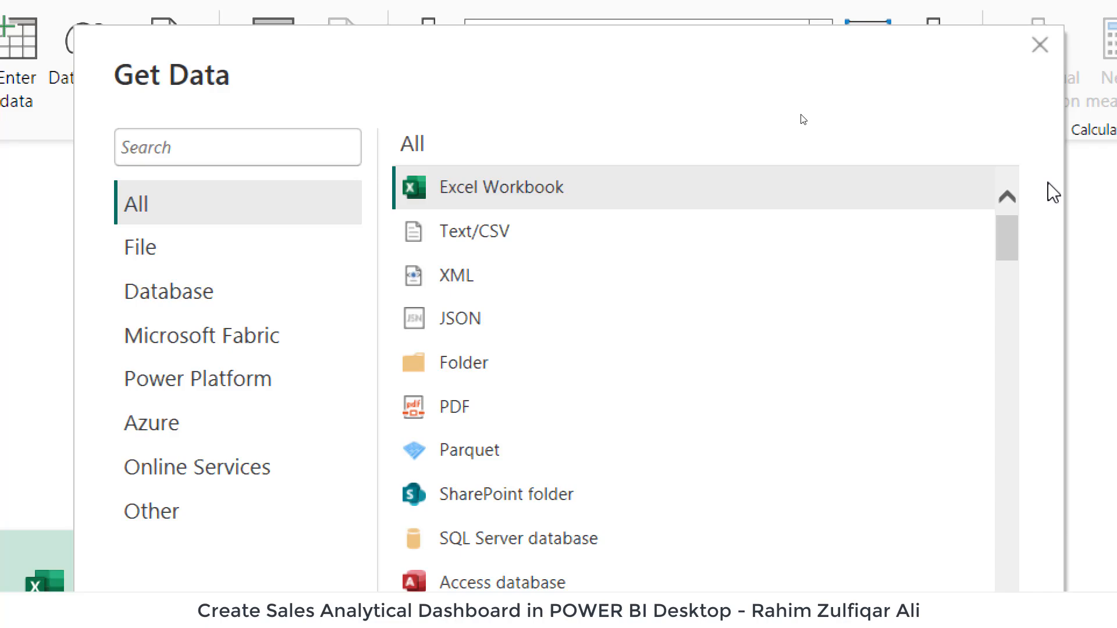
pyautogui.click(1041, 46)
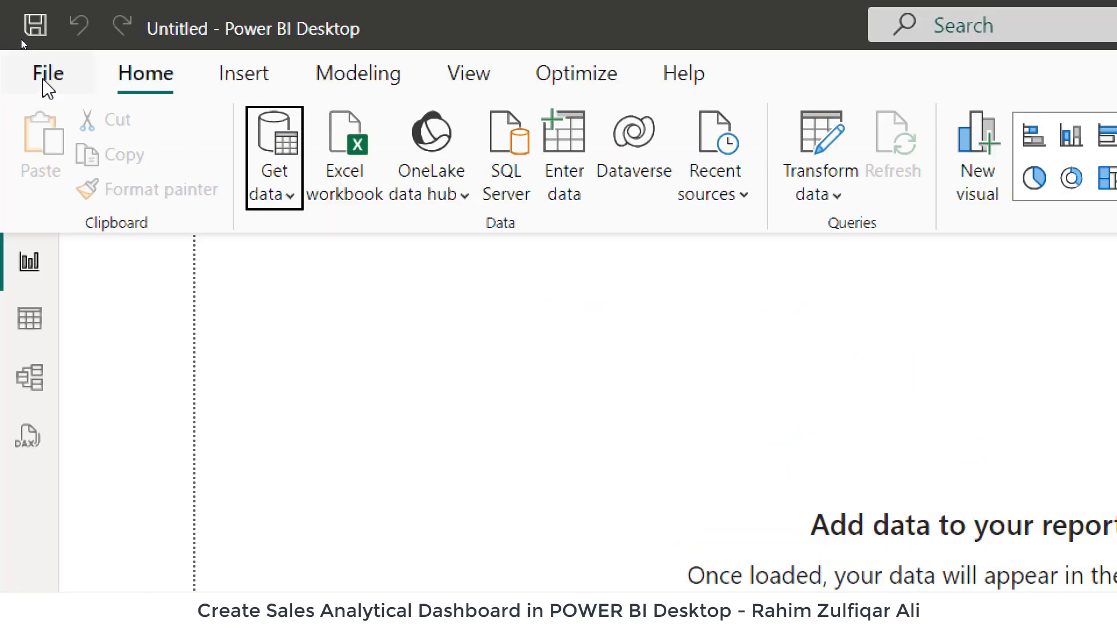
# Step: Review which global preview features are enabled in the program options, leaving the settings without applying changes
pyautogui.click(45, 80)
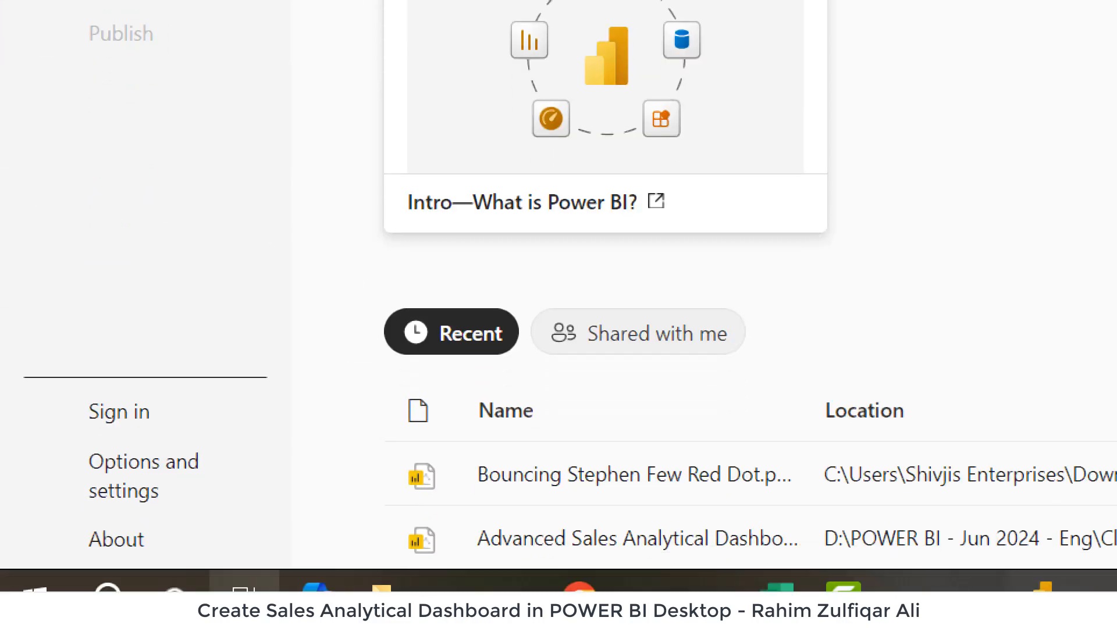
pyautogui.click(140, 464)
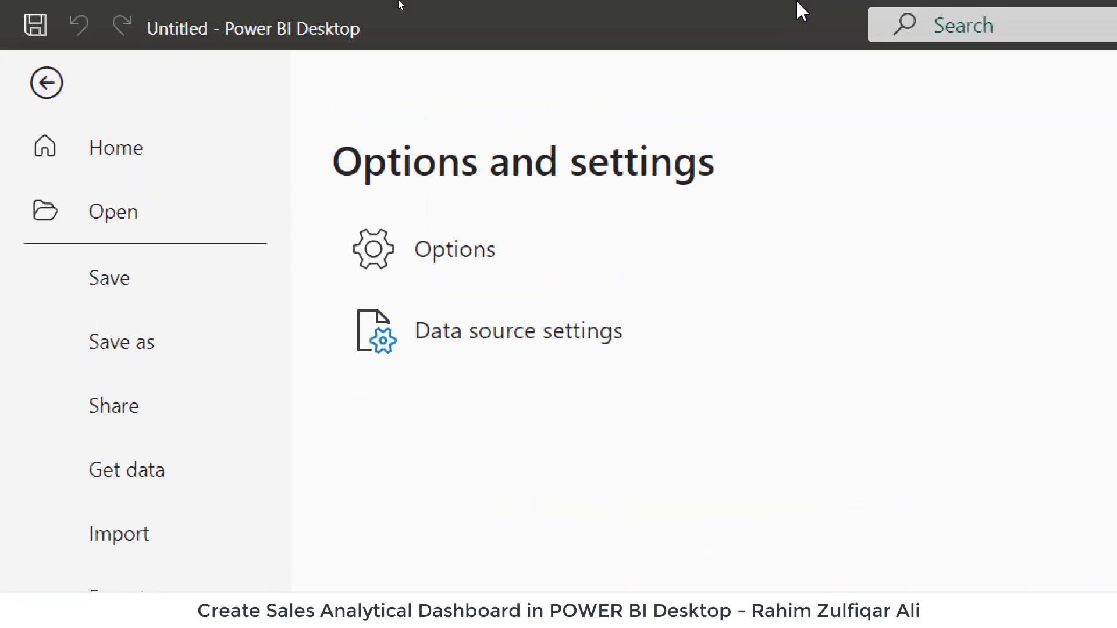
pyautogui.click(460, 262)
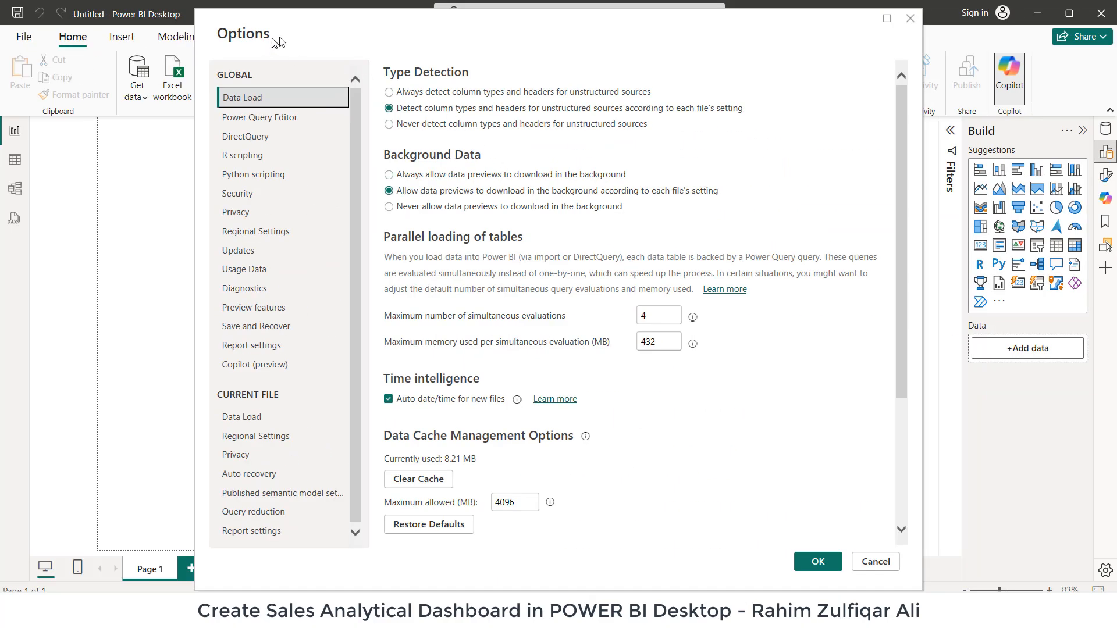
pyautogui.click(245, 310)
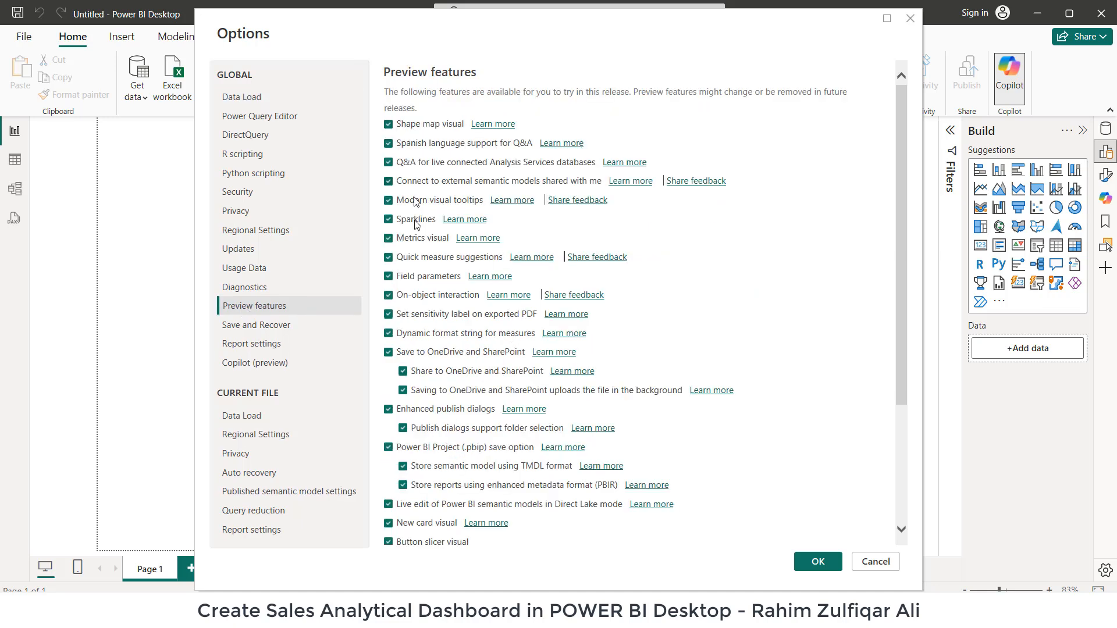
pyautogui.scroll(-3, 407, 436)
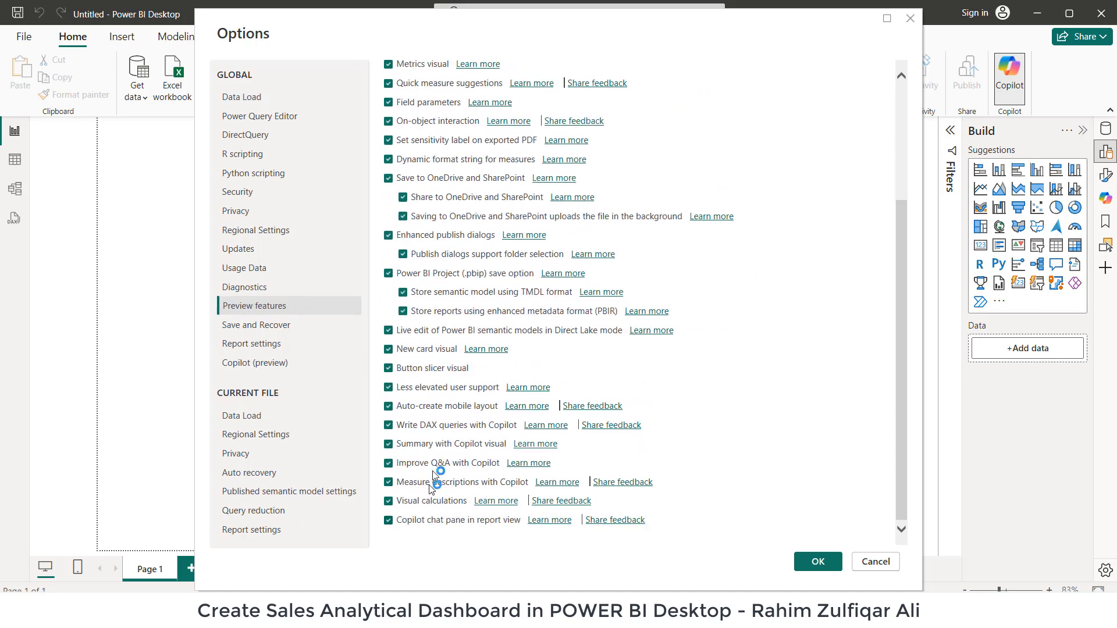
pyautogui.scroll(3, 437, 468)
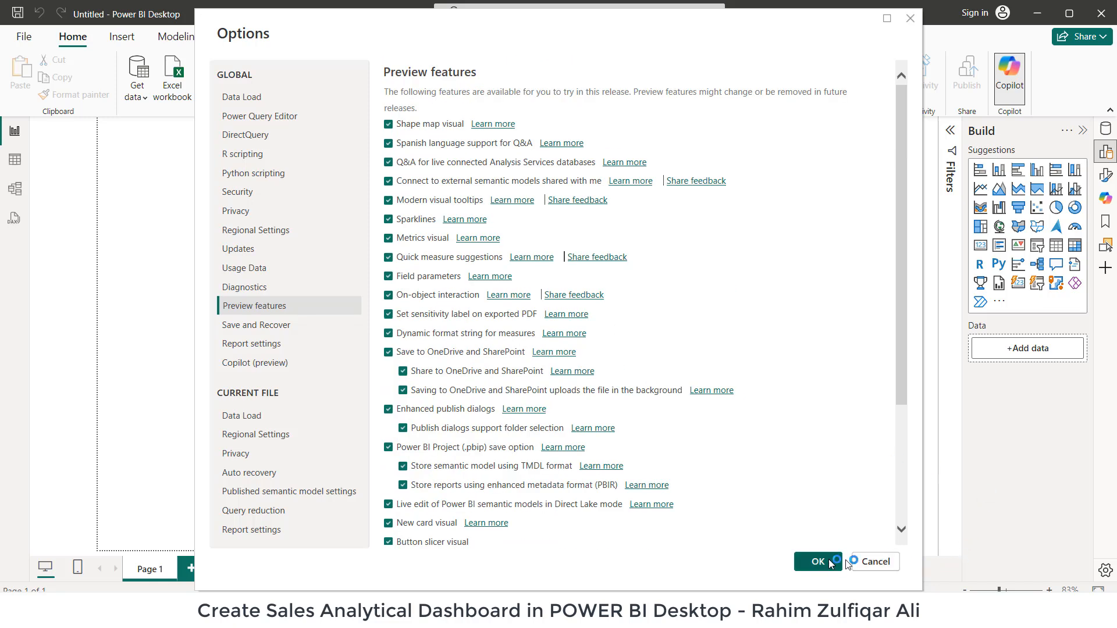
pyautogui.click(876, 562)
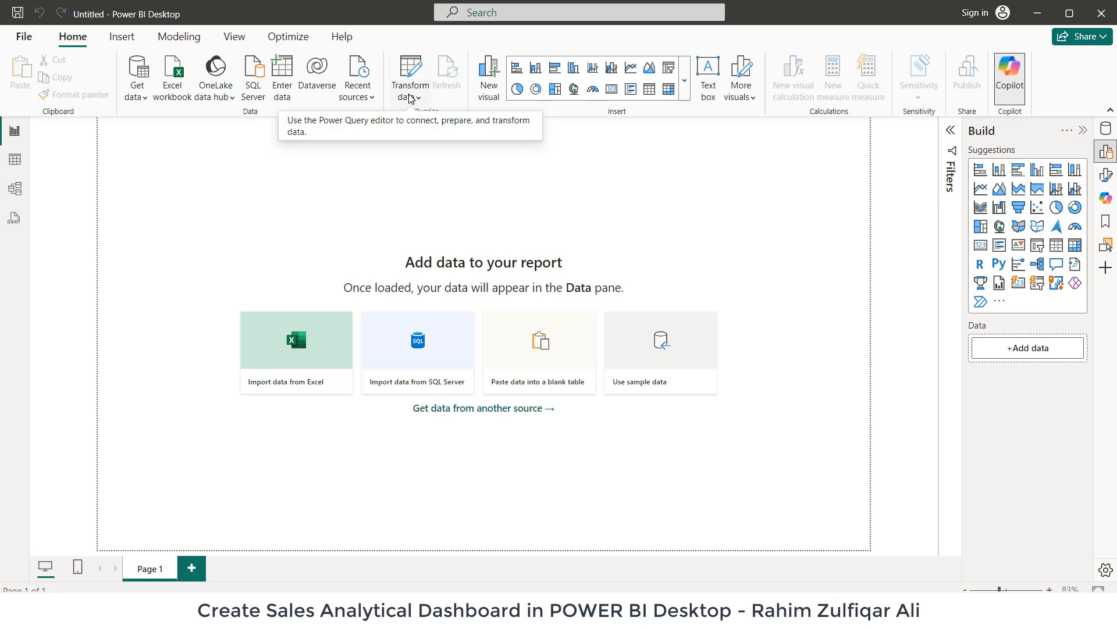
# Step: Load the Dates table from the Superstore Data.xlsx workbook in the Data folder and check its fields
pyautogui.click(137, 95)
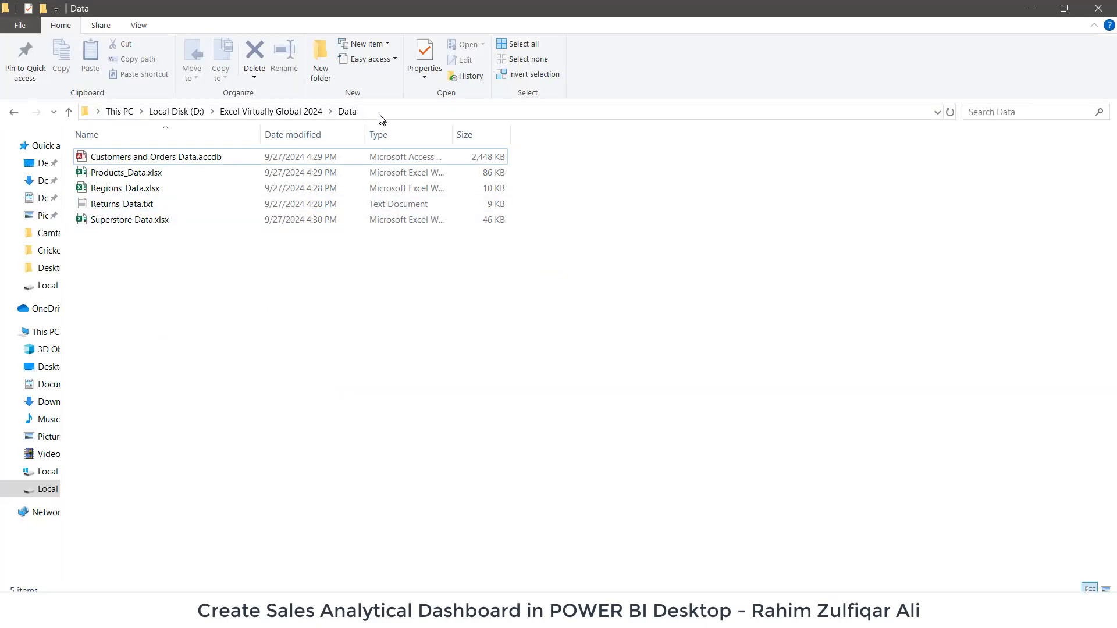
pyautogui.click(379, 113)
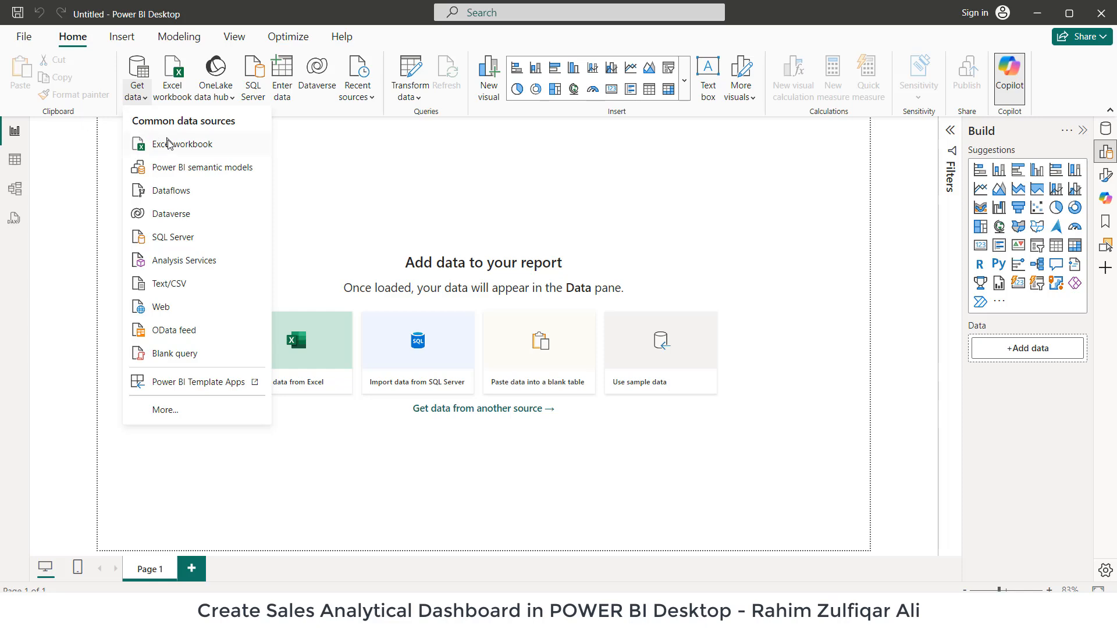
pyautogui.click(168, 143)
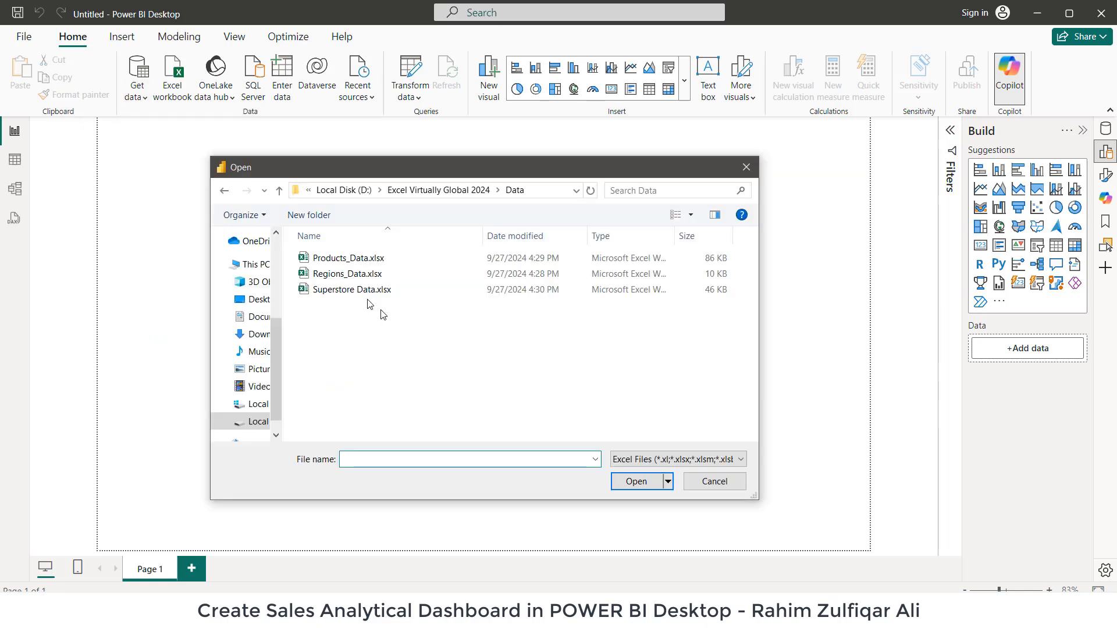
pyautogui.click(344, 291)
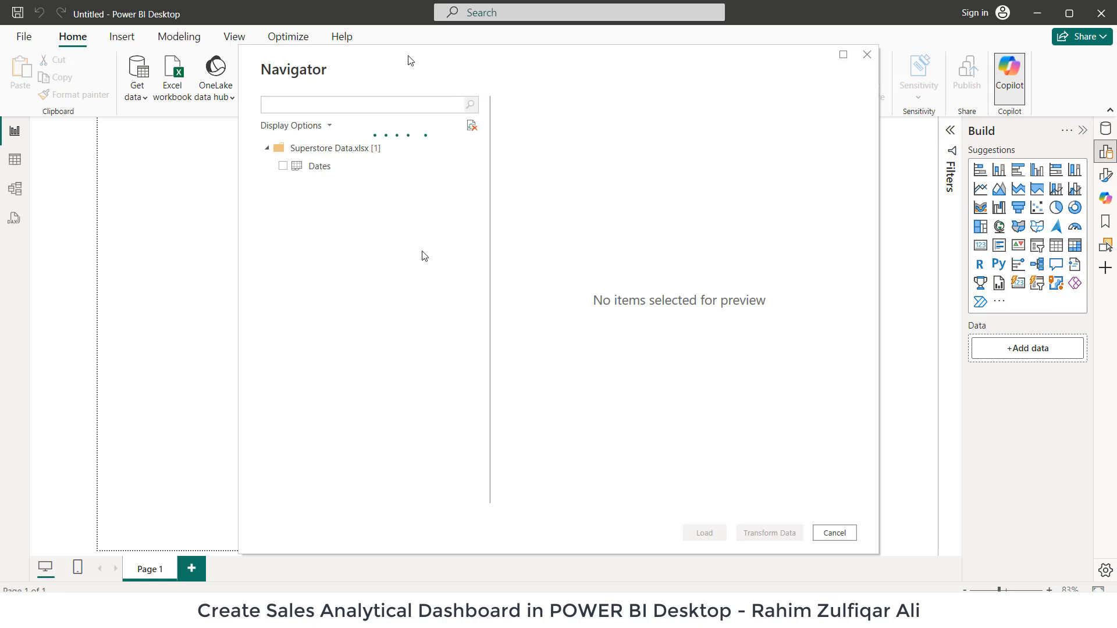
pyautogui.click(282, 167)
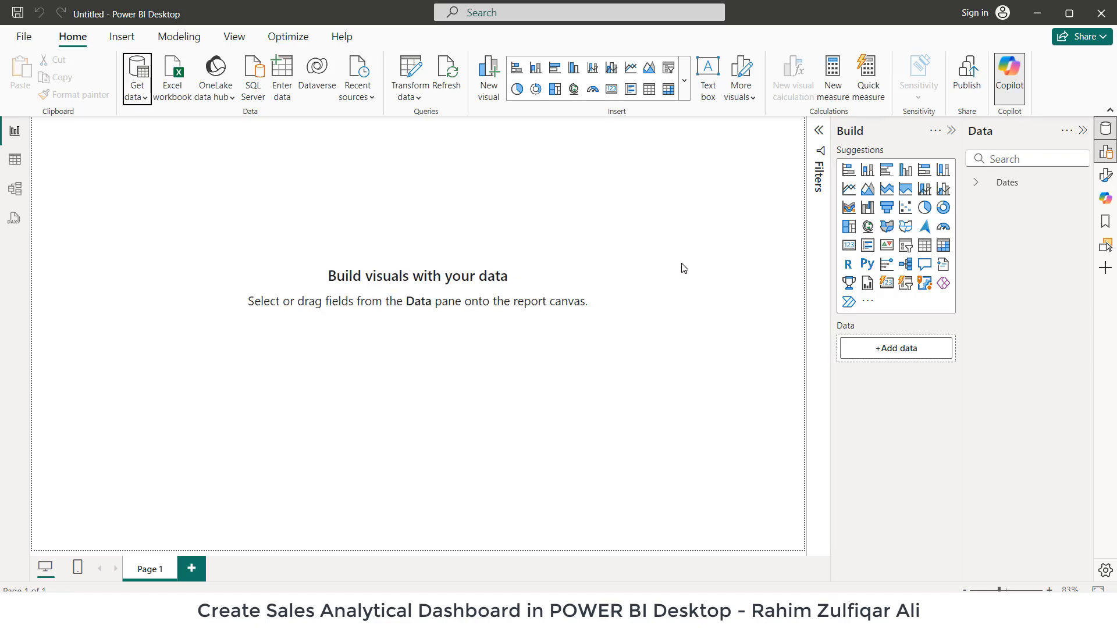
pyautogui.click(974, 182)
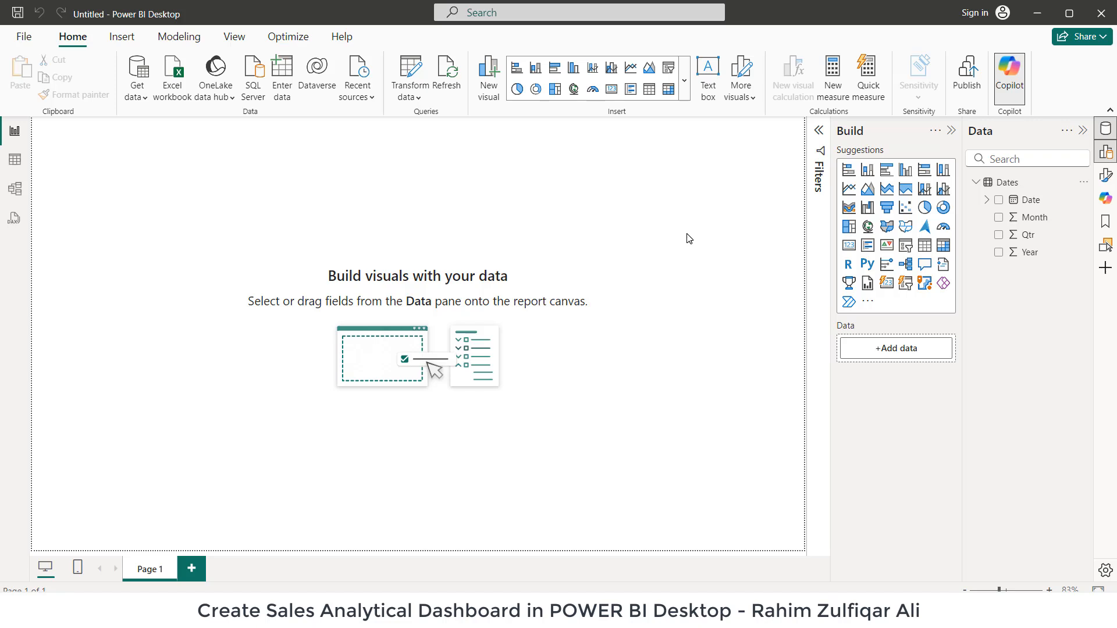
pyautogui.click(975, 182)
# Step: Connect to the Products_Data.xlsx Excel workbook in the Data folder
pyautogui.click(137, 97)
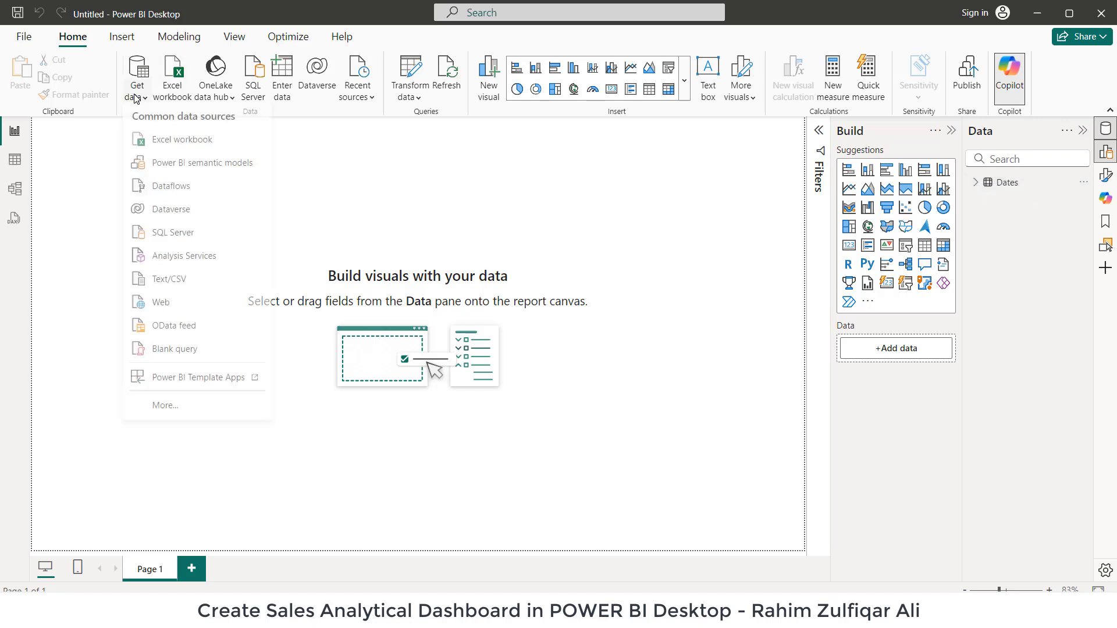
pyautogui.click(187, 141)
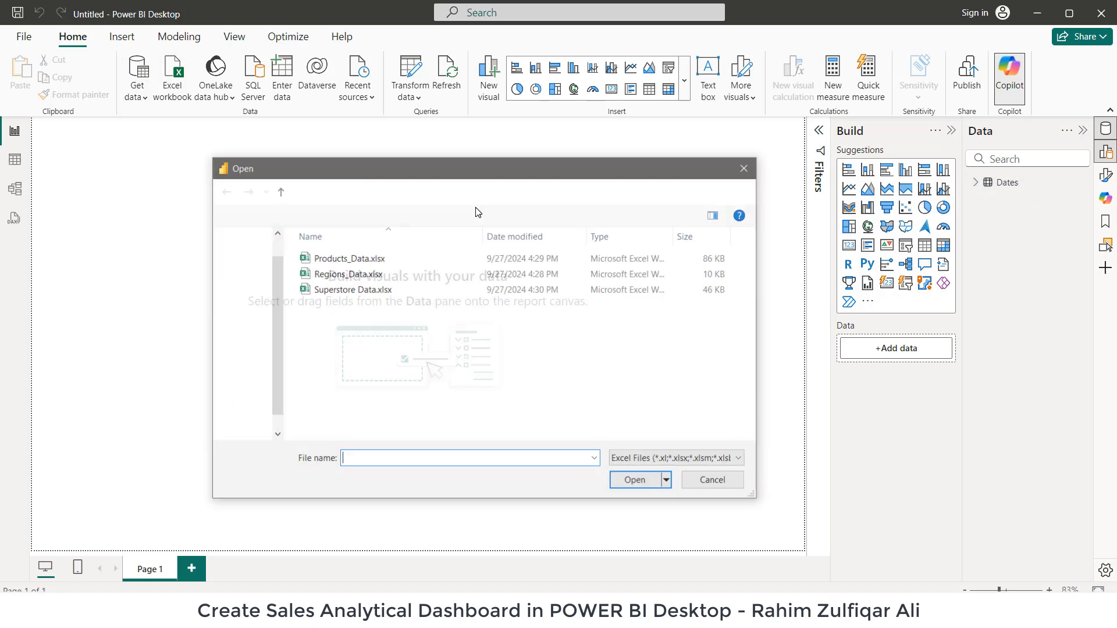
pyautogui.click(360, 261)
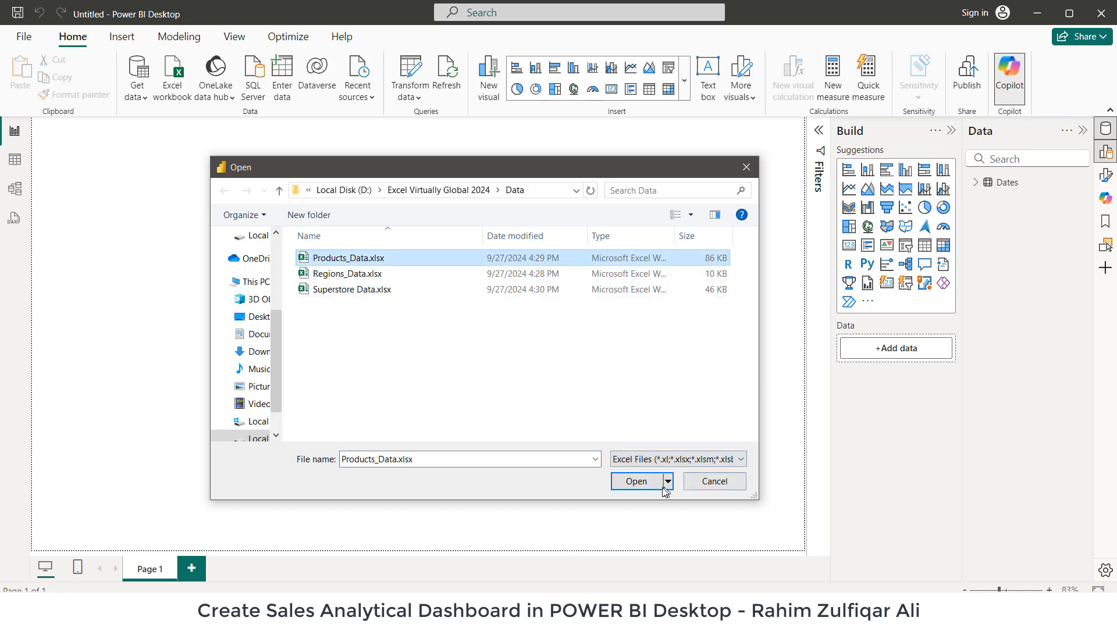
pyautogui.click(642, 481)
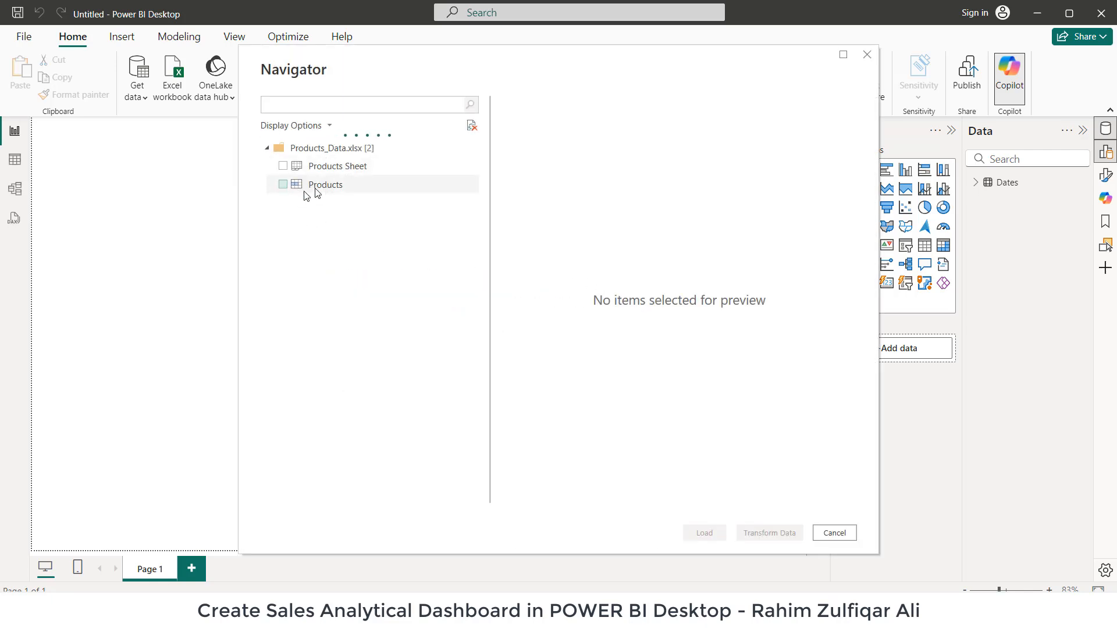
# Step: Compare the previews of the Products Sheet worksheet and the Products table, leaving both unselected
pyautogui.click(283, 168)
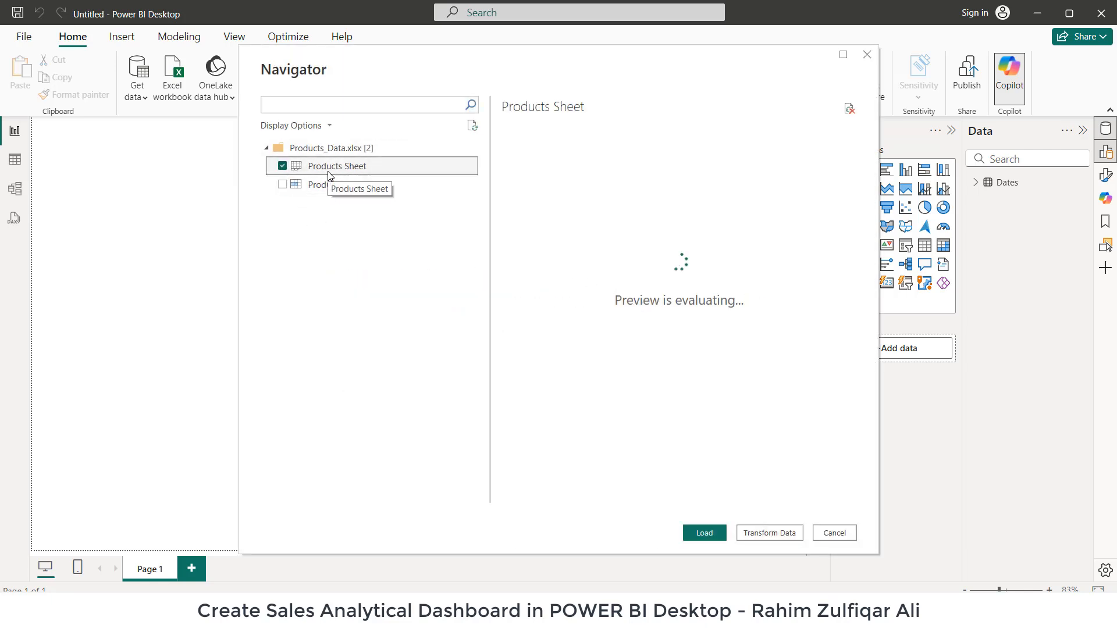
pyautogui.click(282, 168)
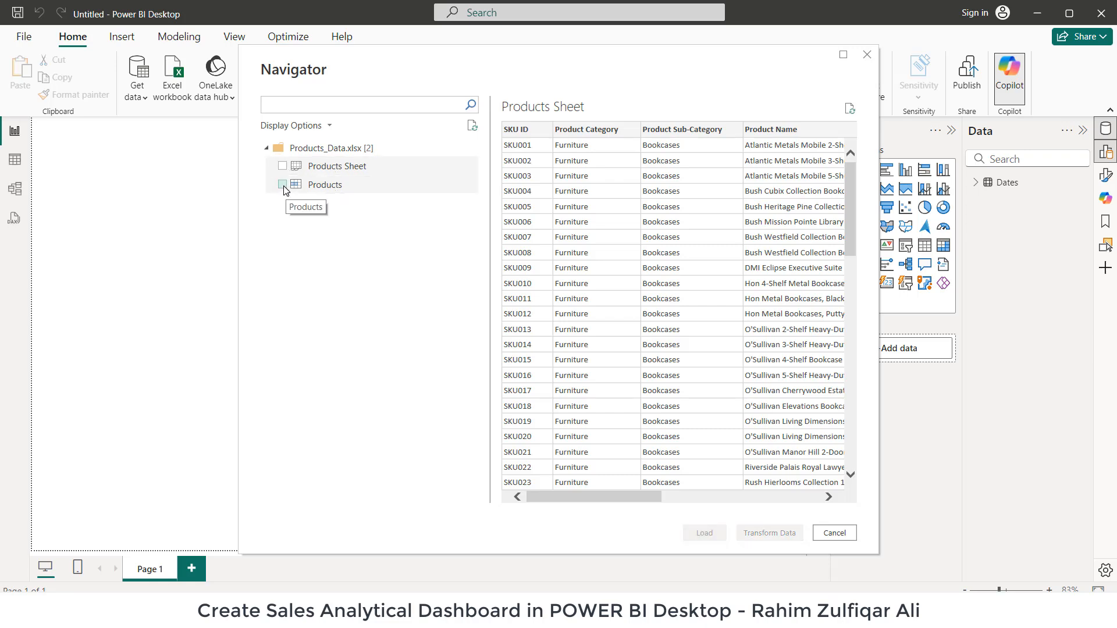
pyautogui.click(283, 186)
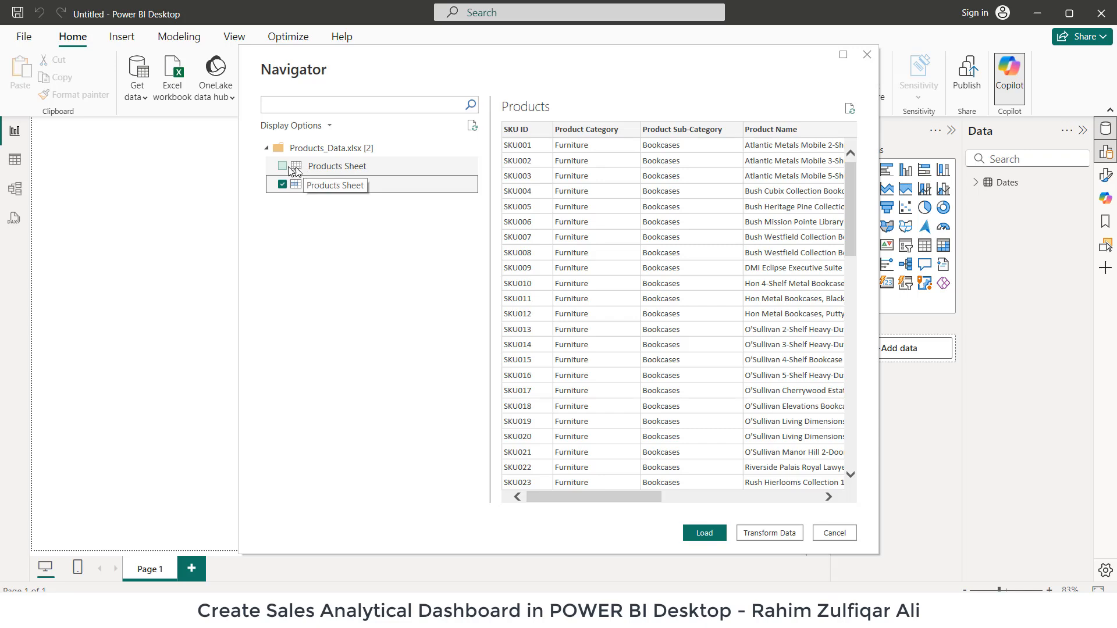
pyautogui.click(283, 185)
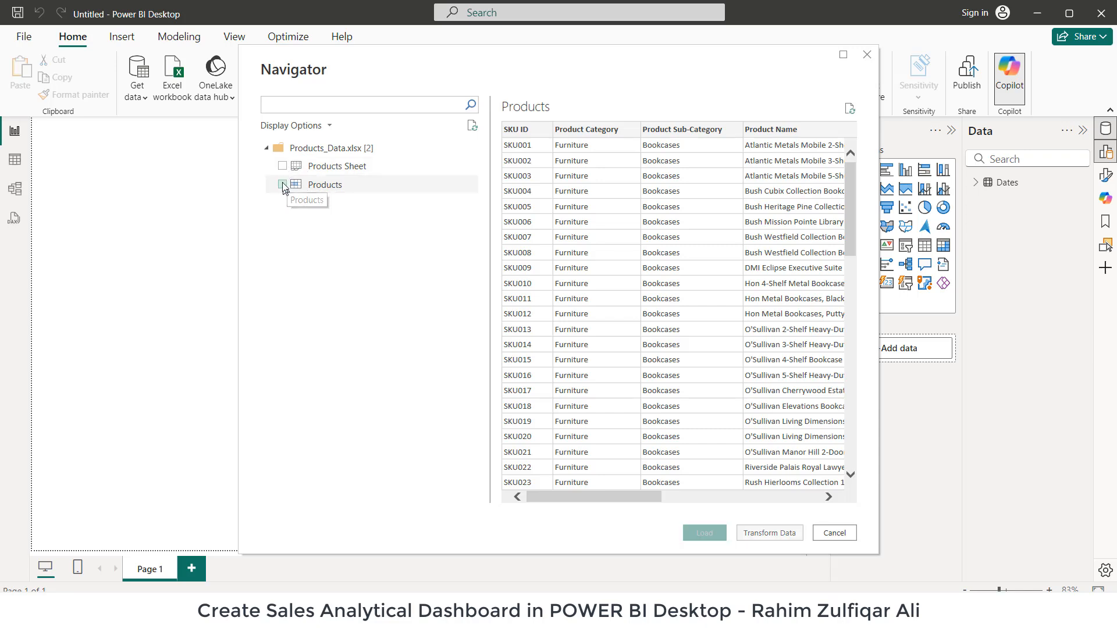
pyautogui.click(283, 166)
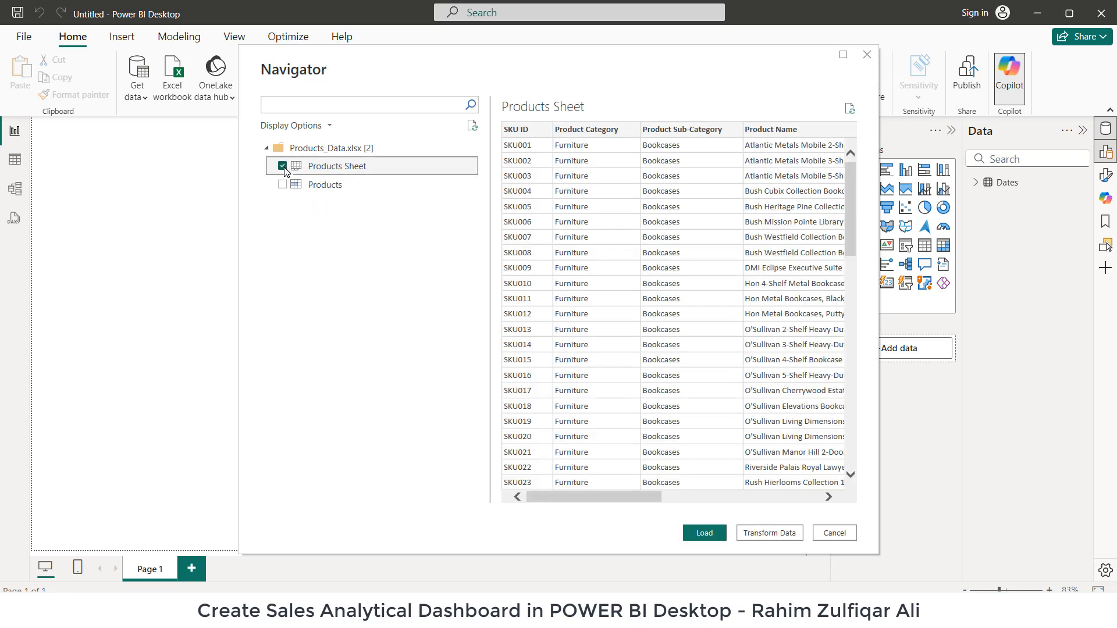
pyautogui.click(283, 167)
# Step: Select the Products table, check its columns in the preview and load it
pyautogui.click(282, 184)
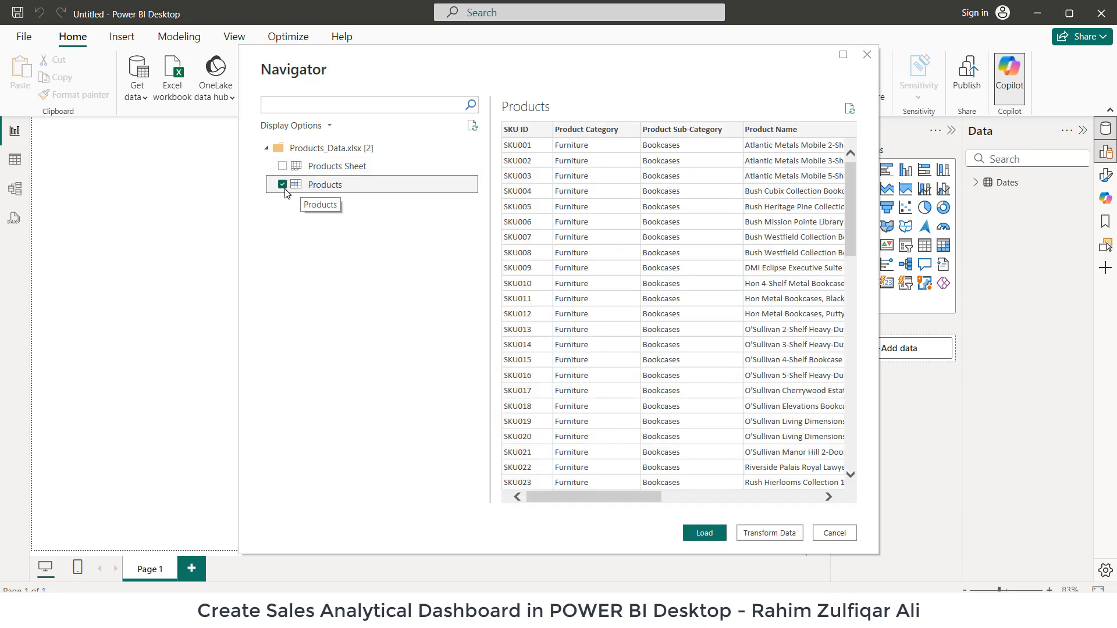
pyautogui.moveTo(589, 497); pyautogui.dragTo(567, 488)
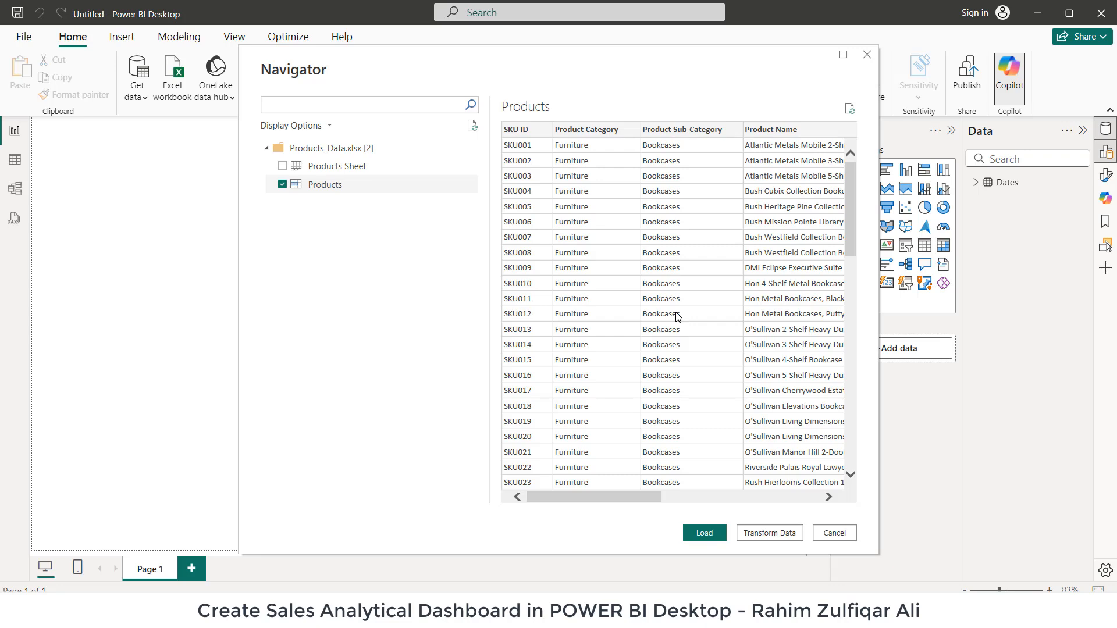
pyautogui.moveTo(620, 501)
pyautogui.mouseDown()
pyautogui.moveTo(793, 504)
pyautogui.moveTo(625, 505)
pyautogui.mouseUp()
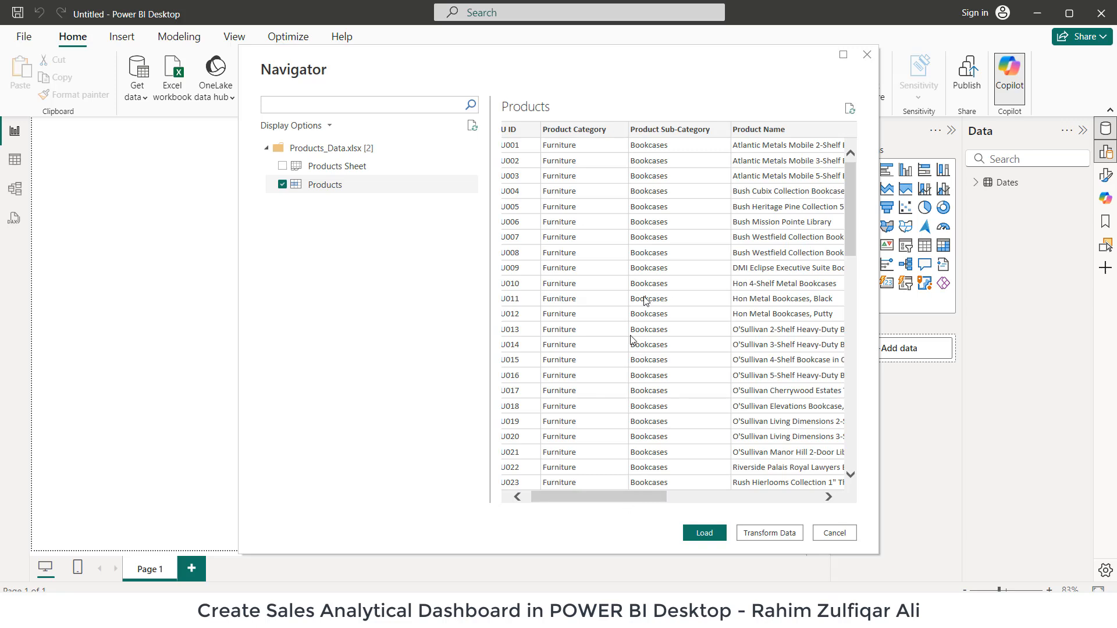
pyautogui.hscroll(-1, 579, 250)
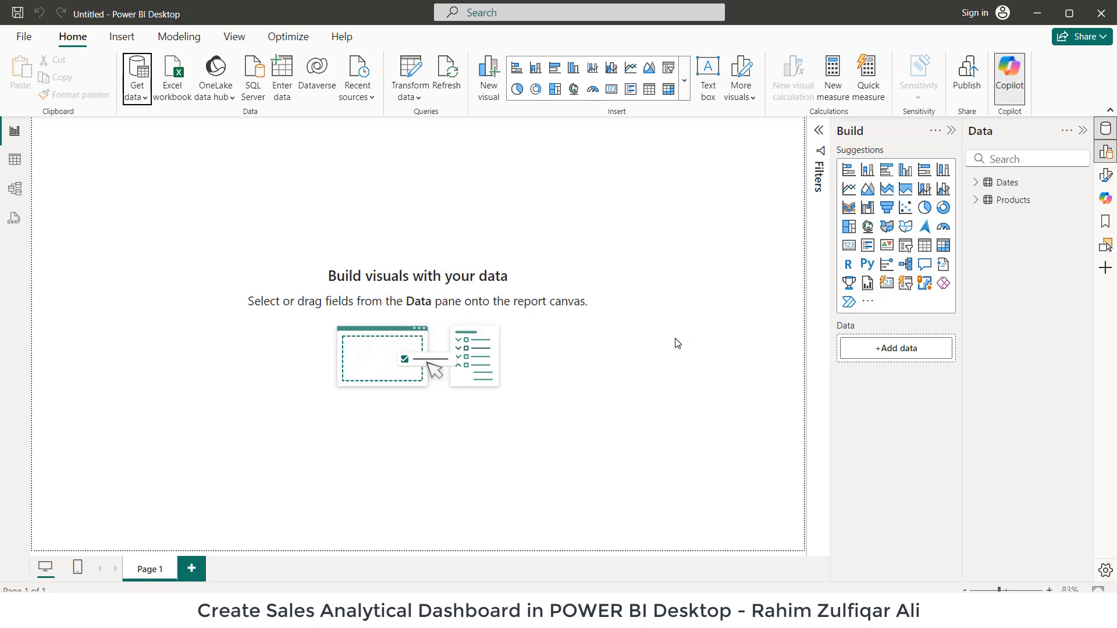
# Step: Load the tblRegions table from the Regions_Data.xlsx Excel workbook in the Data folder
pyautogui.click(137, 96)
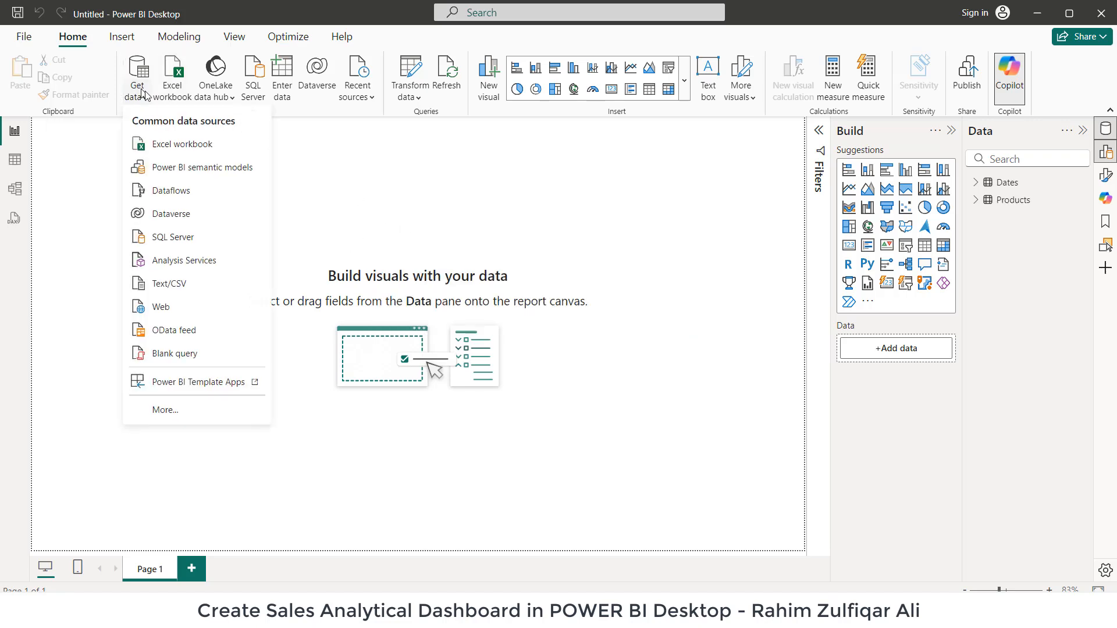
pyautogui.click(174, 145)
pyautogui.click(403, 274)
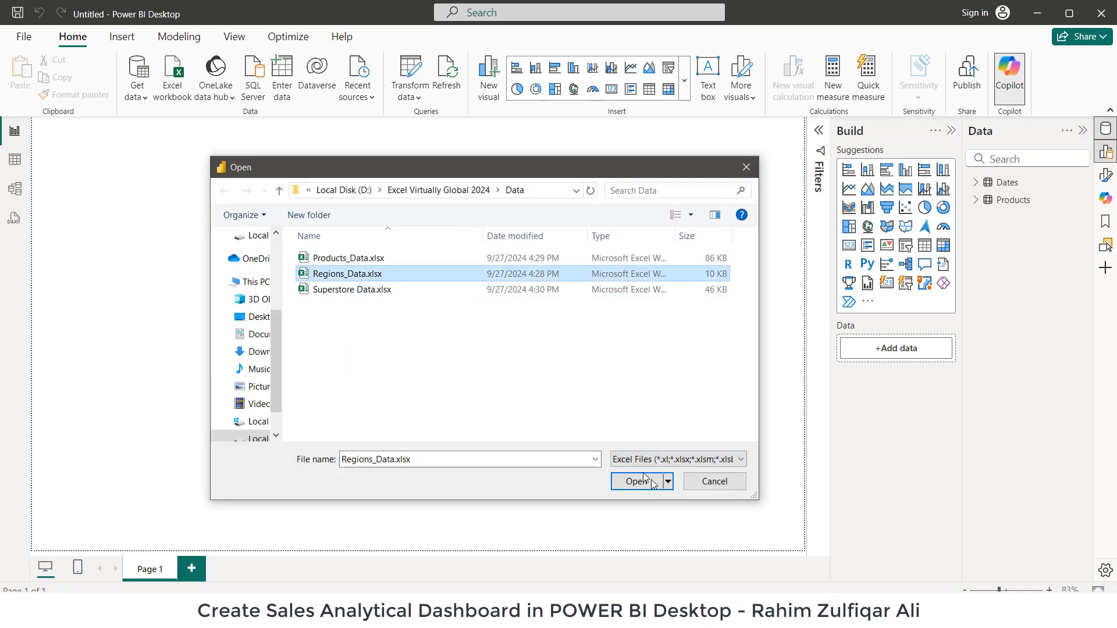
pyautogui.click(645, 480)
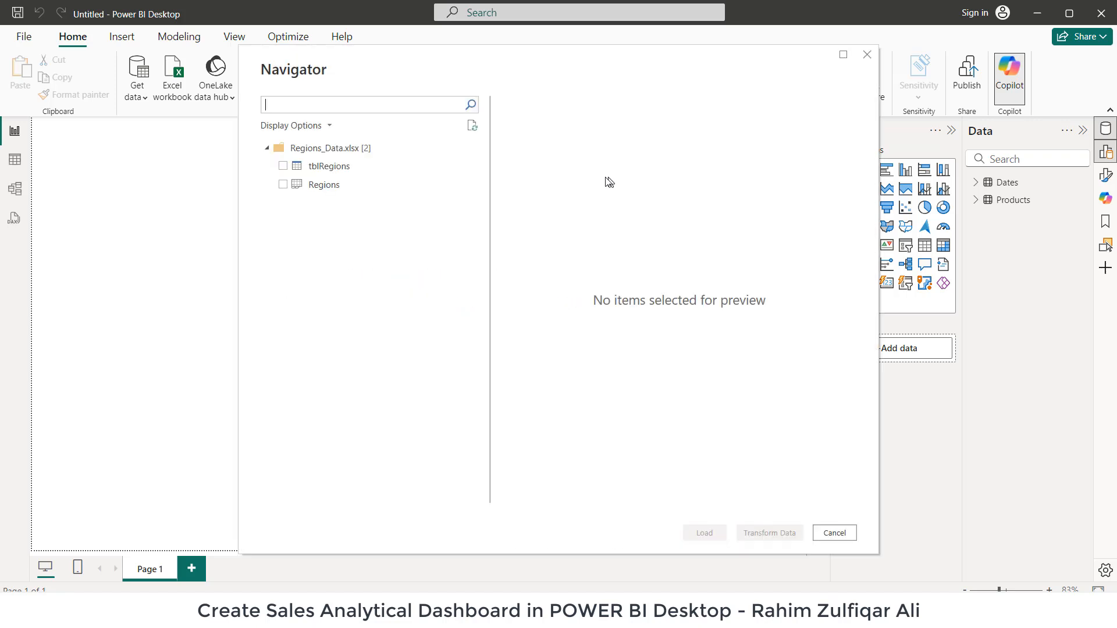
pyautogui.click(301, 189)
pyautogui.click(320, 165)
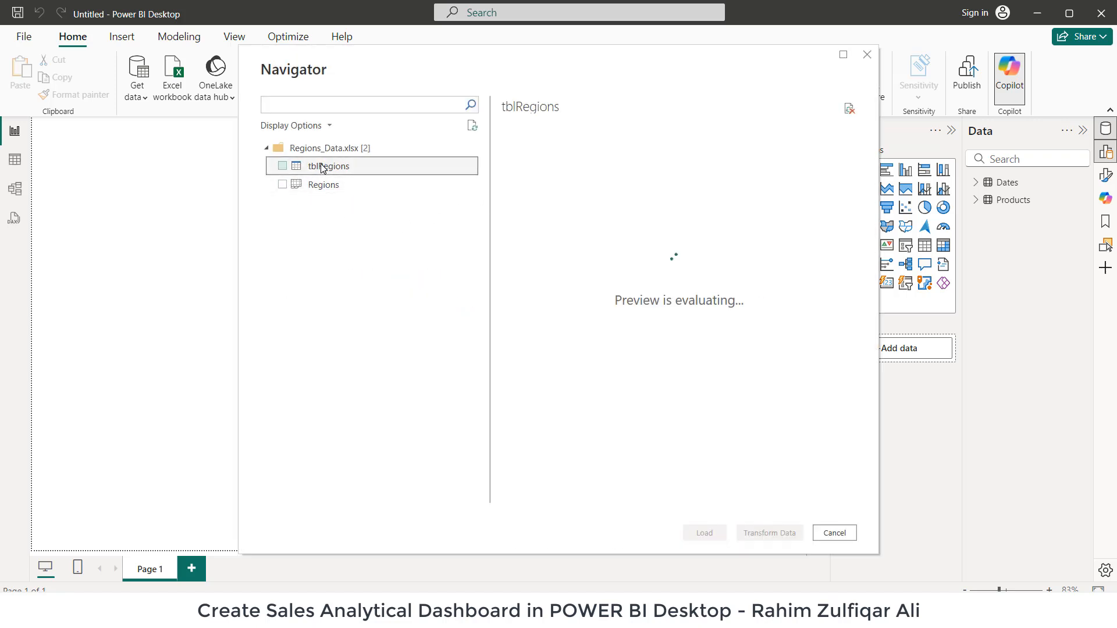
pyautogui.click(283, 169)
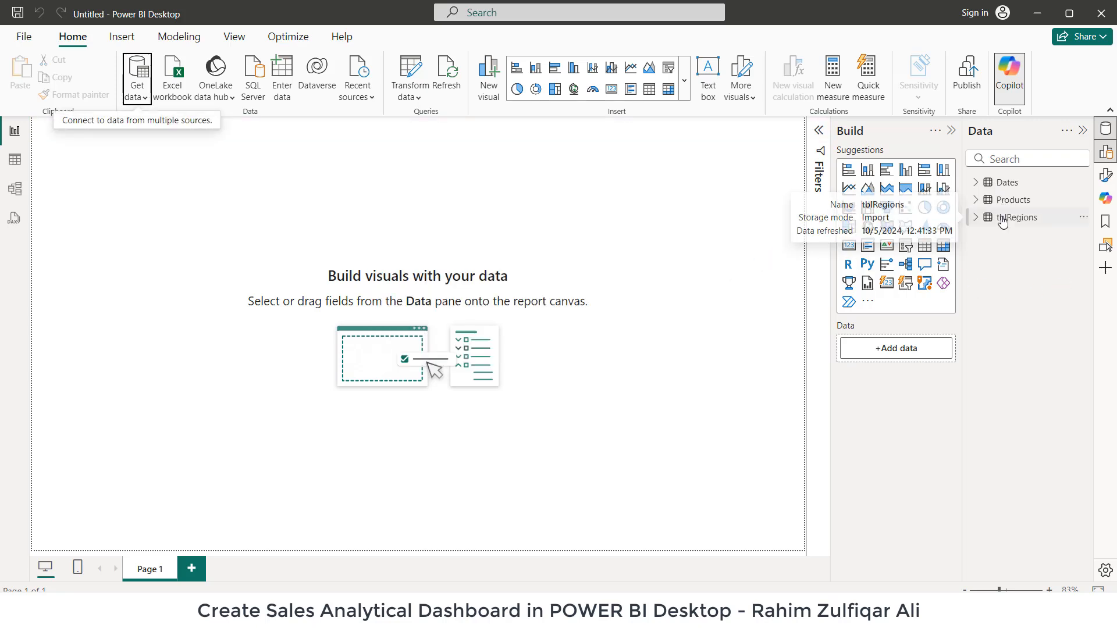
# Step: Import the Returns_Data.txt text file from the Data folder with the Tab delimiter and load it
pyautogui.click(139, 107)
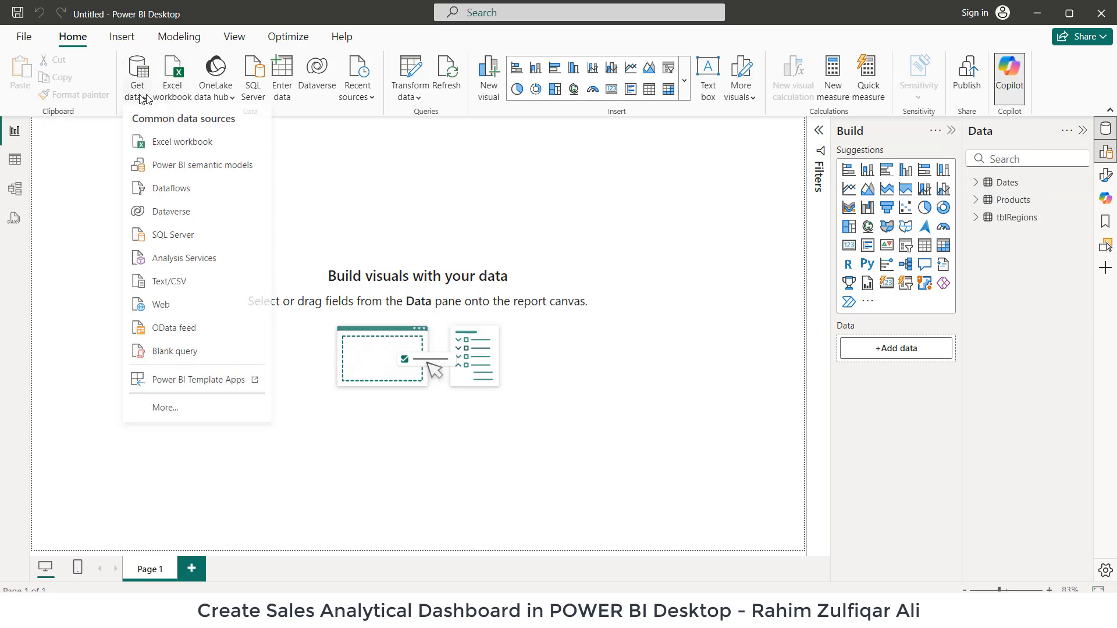
pyautogui.click(169, 285)
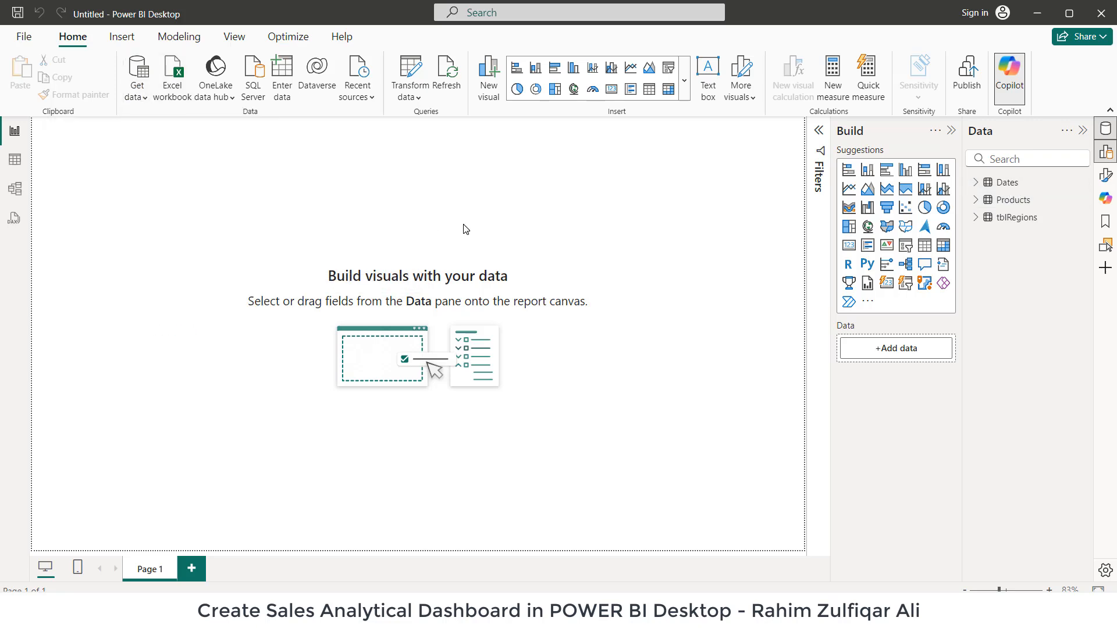
pyautogui.click(369, 258)
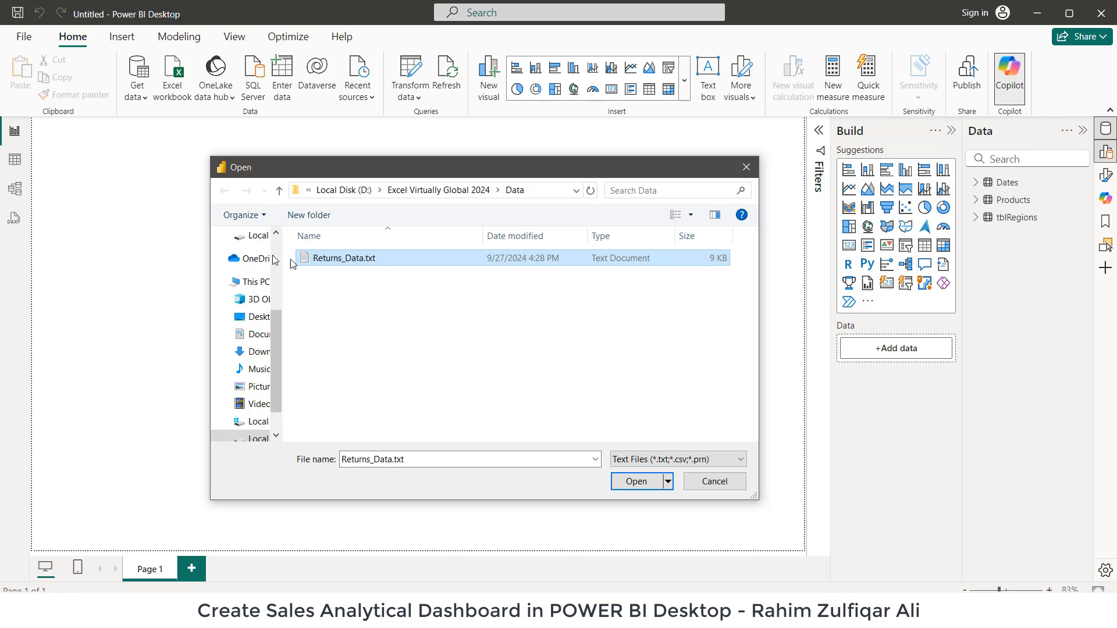
pyautogui.click(636, 483)
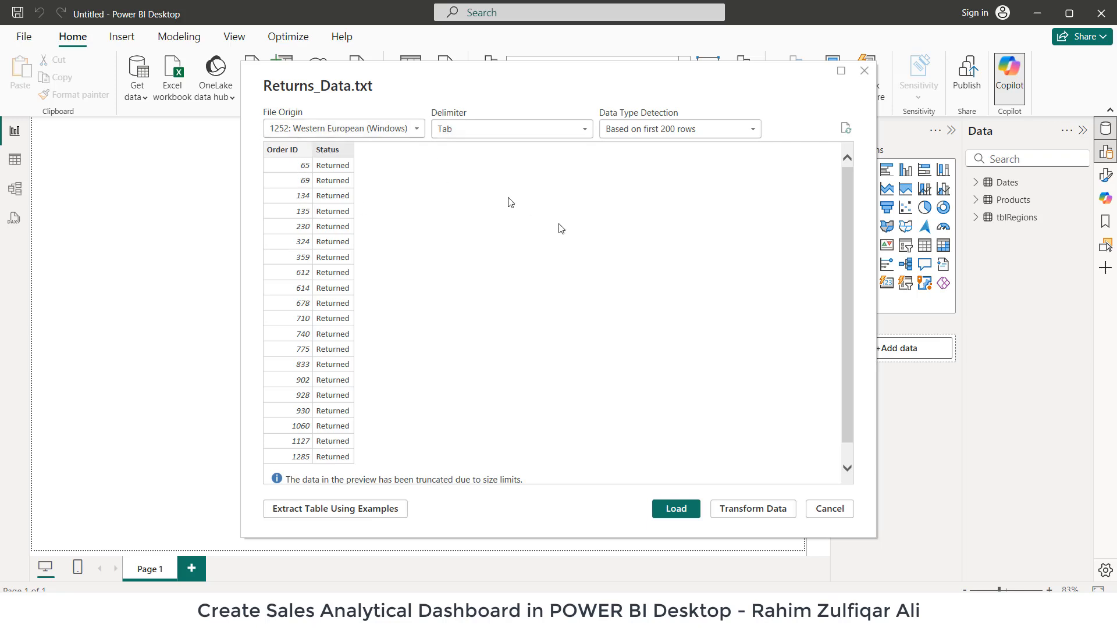
pyautogui.click(689, 509)
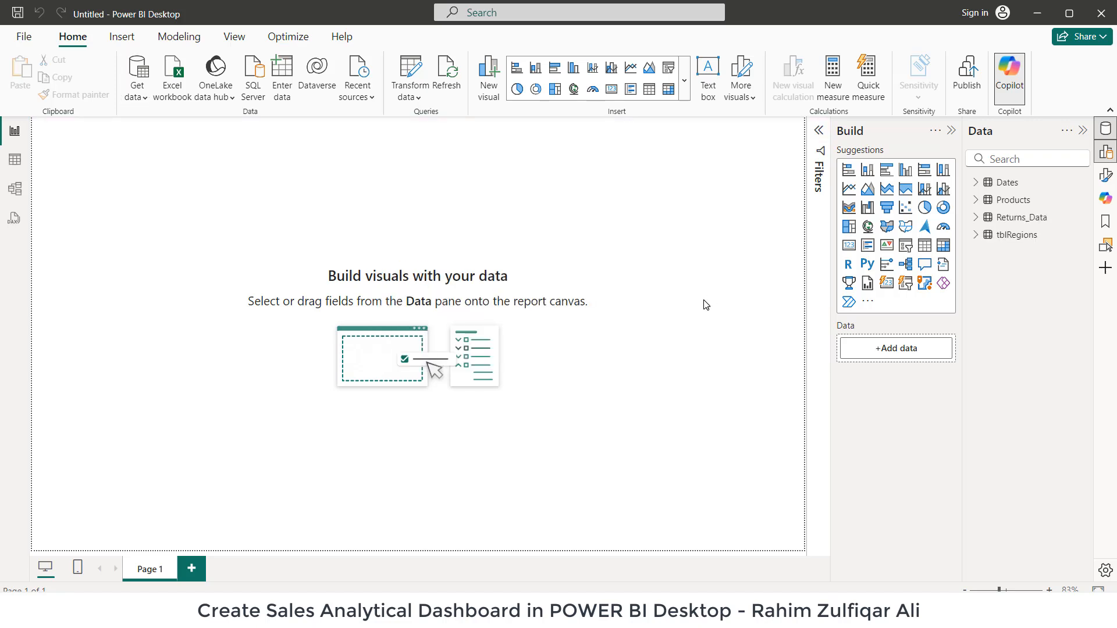
# Step: Load the Customers and Orders tables from the Access database Customers and Orders Data.accdb
pyautogui.click(140, 93)
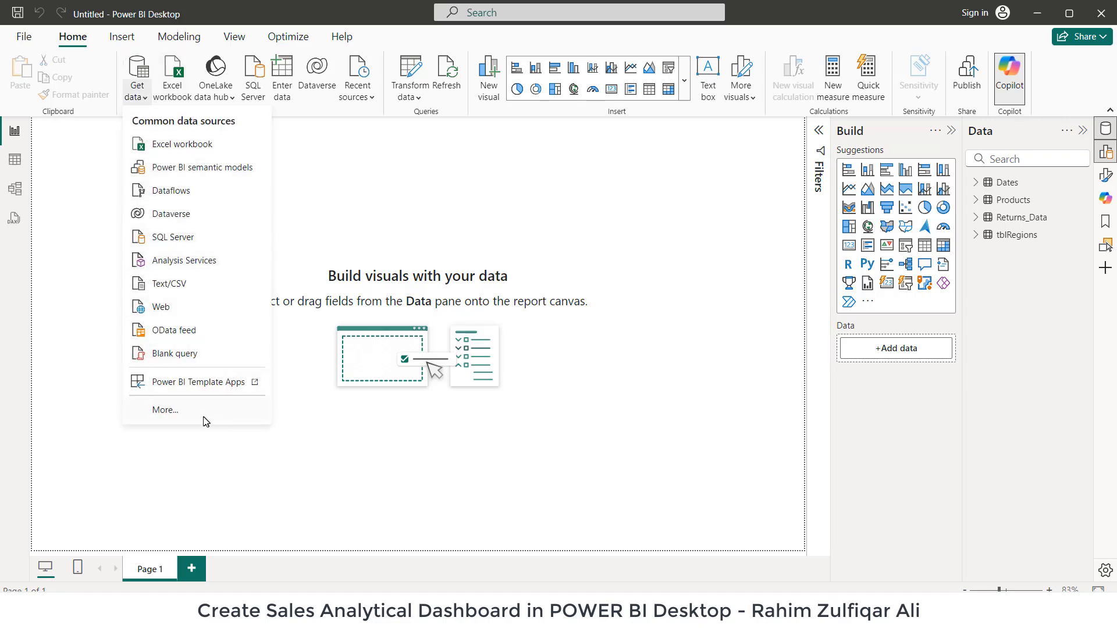
pyautogui.click(166, 412)
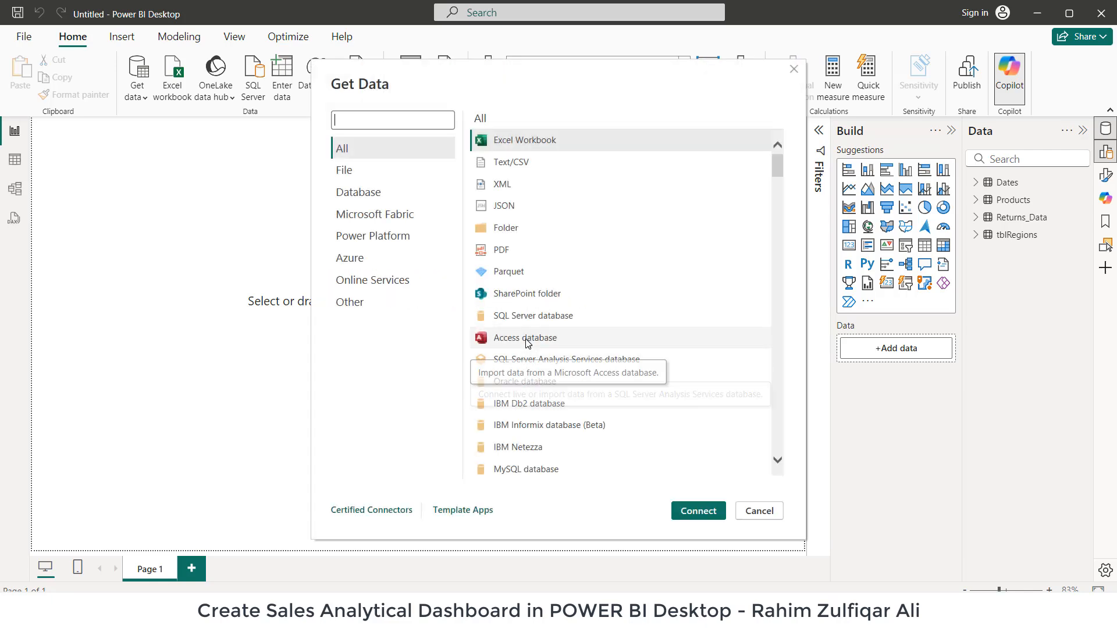
pyautogui.click(506, 338)
pyautogui.click(701, 511)
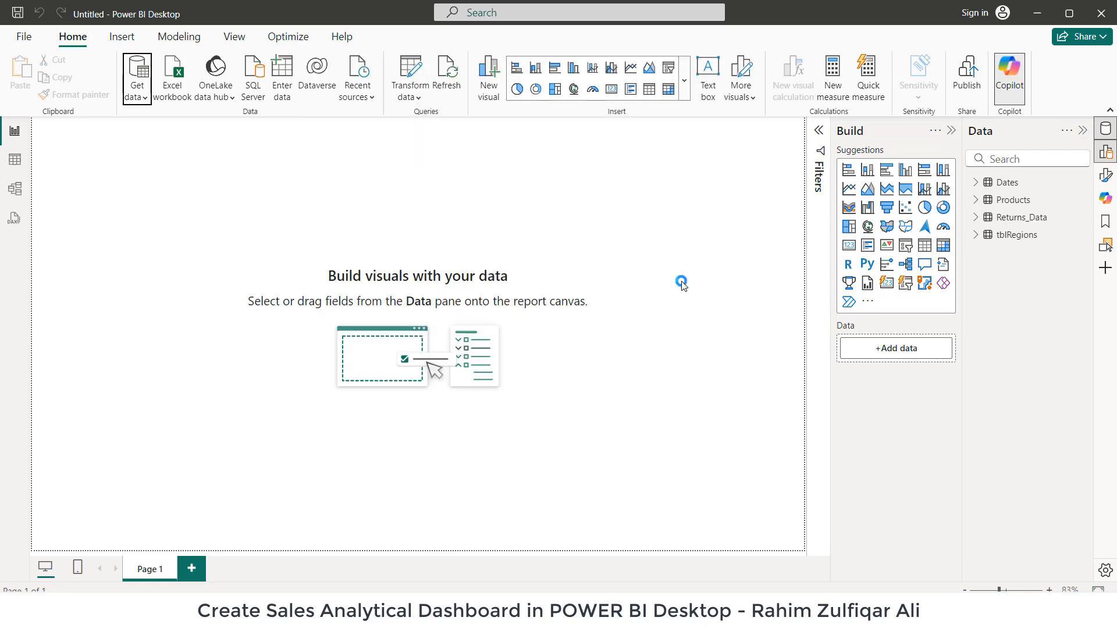
pyautogui.click(400, 265)
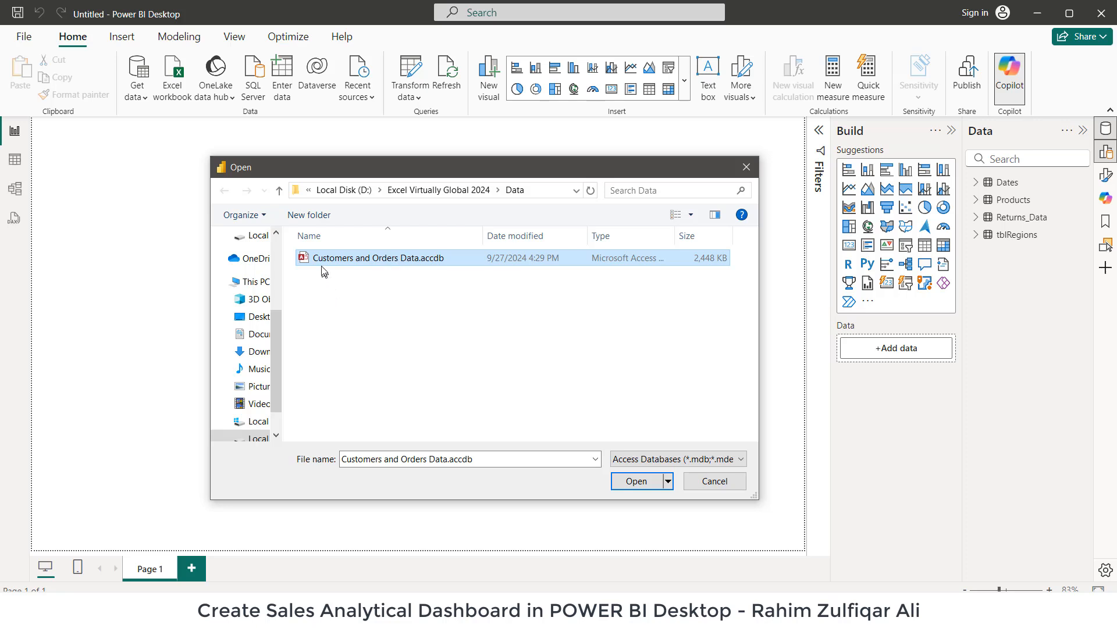
pyautogui.click(636, 483)
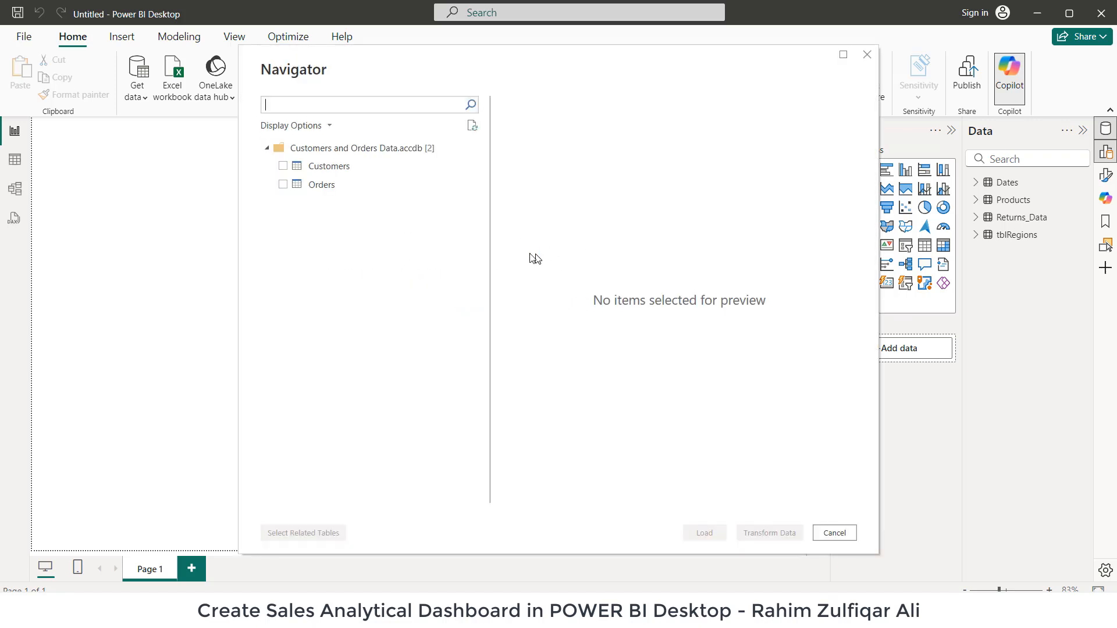
pyautogui.click(282, 165)
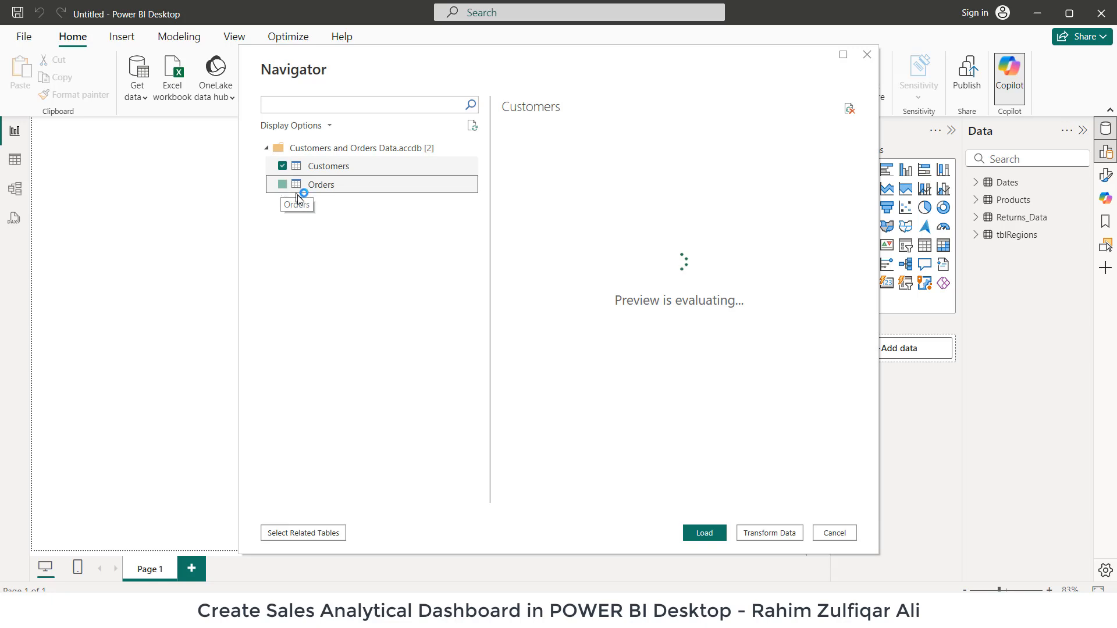
pyautogui.click(283, 185)
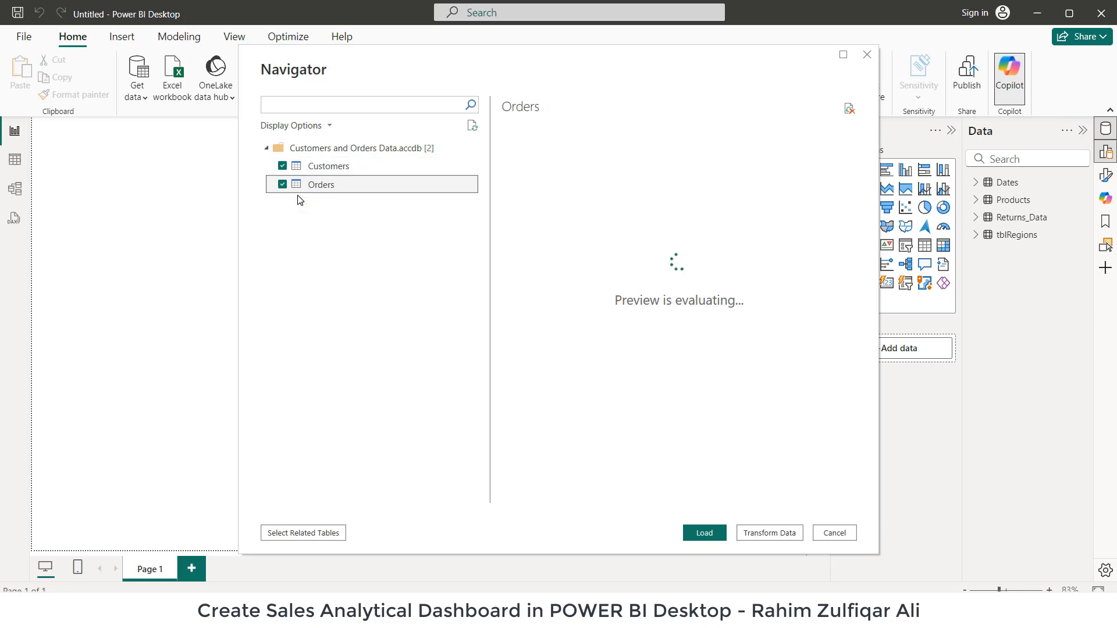
pyautogui.click(704, 533)
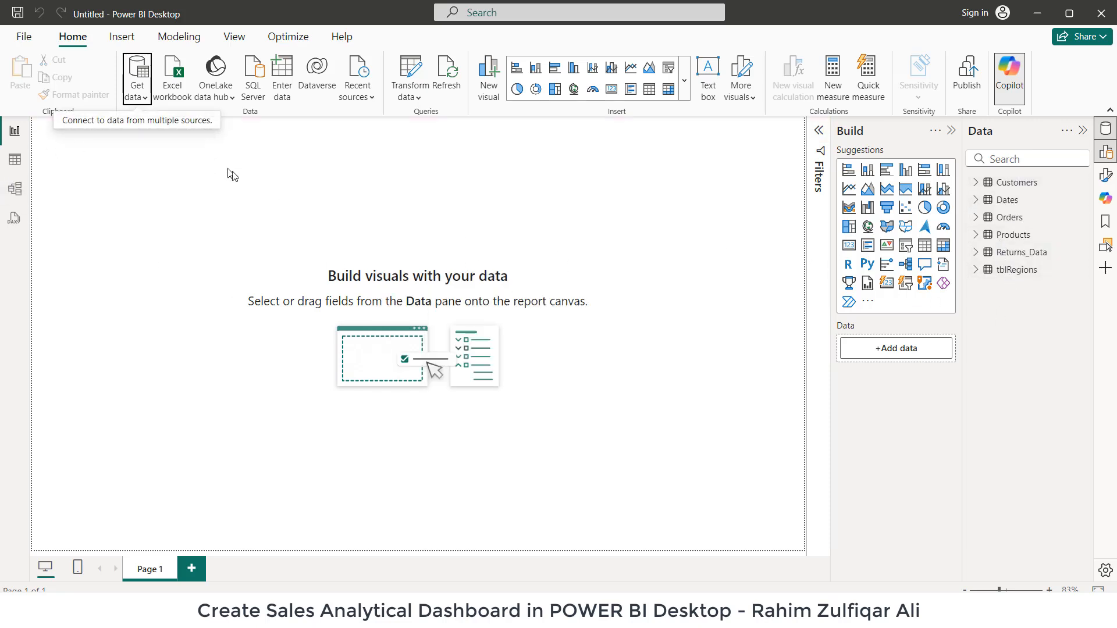
# Step: Open the Power Query Editor and review the data in the Products, Returns_Data, Customers, Orders and Dates queries
pyautogui.click(415, 96)
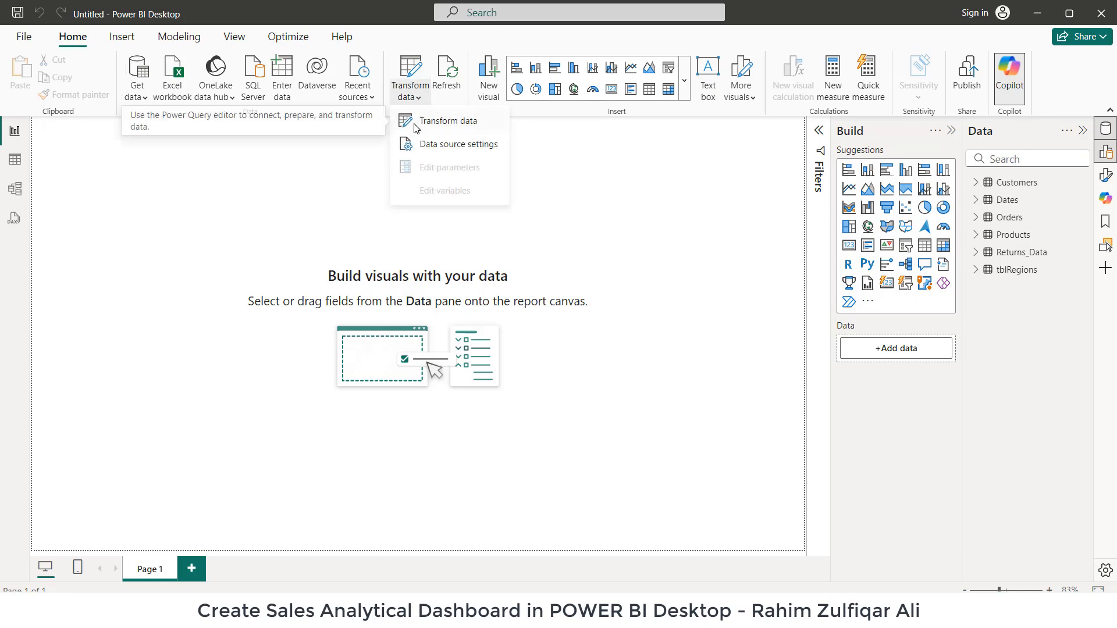
pyautogui.click(417, 122)
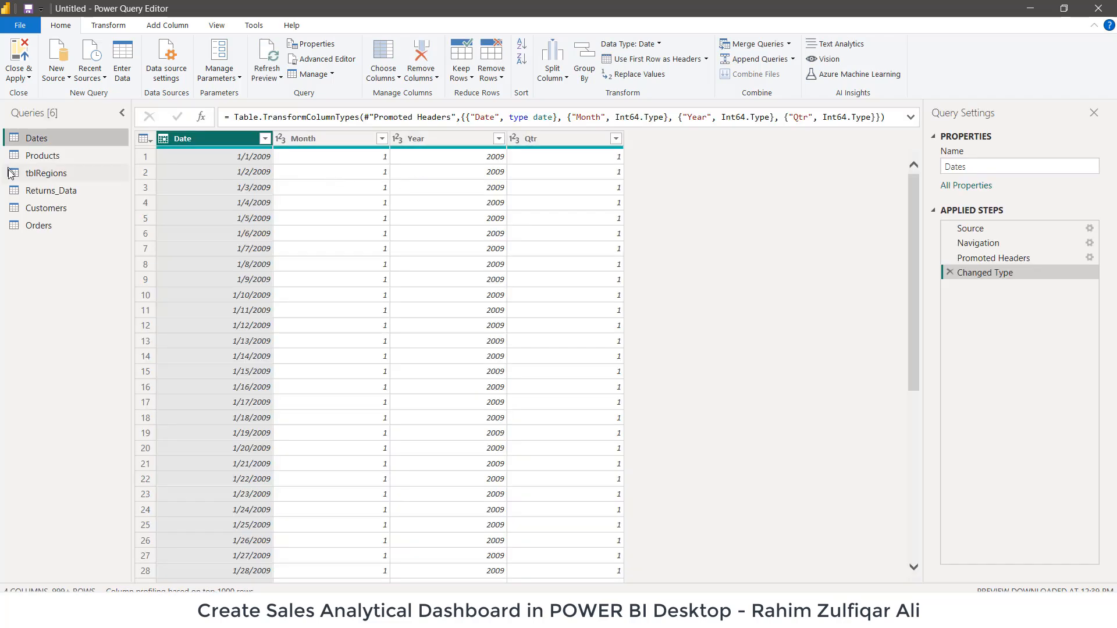
pyautogui.click(61, 172)
pyautogui.click(60, 155)
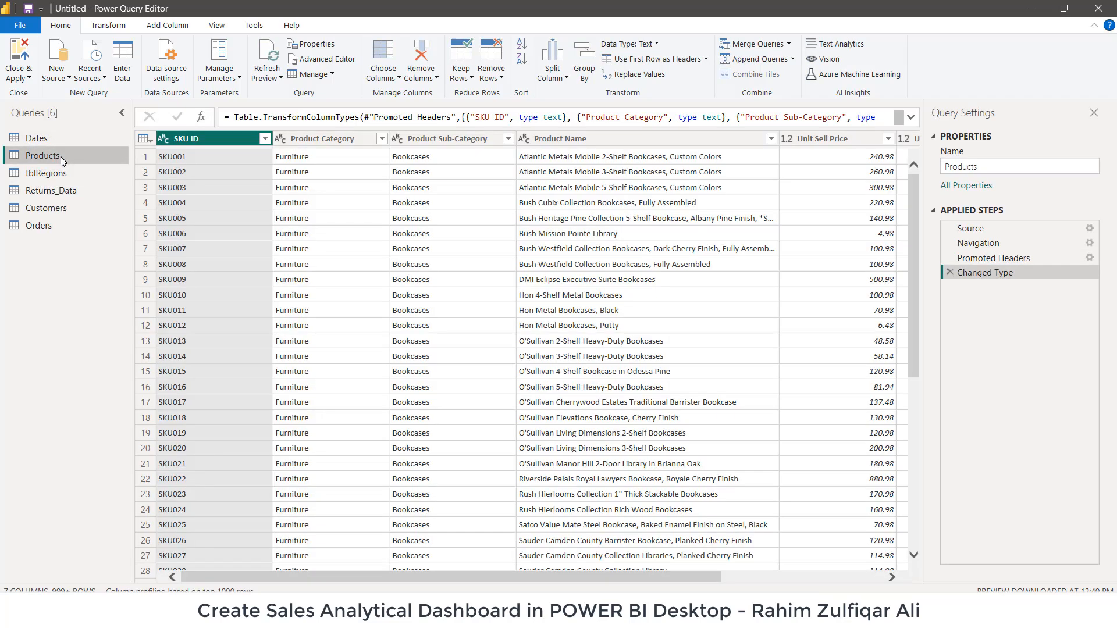
pyautogui.click(56, 190)
pyautogui.click(50, 209)
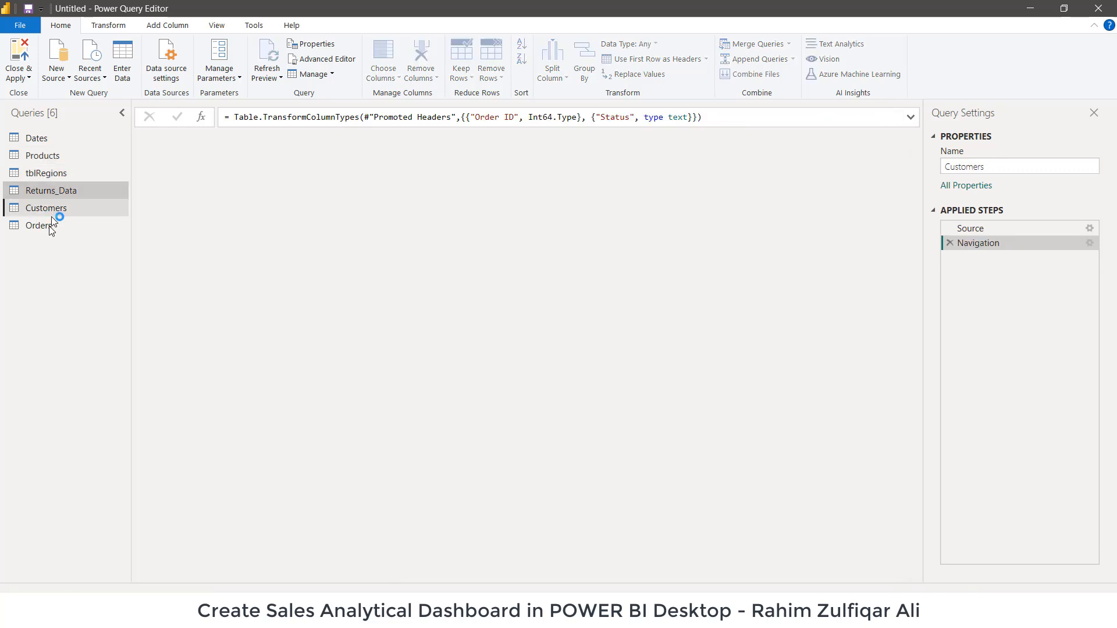
pyautogui.click(48, 226)
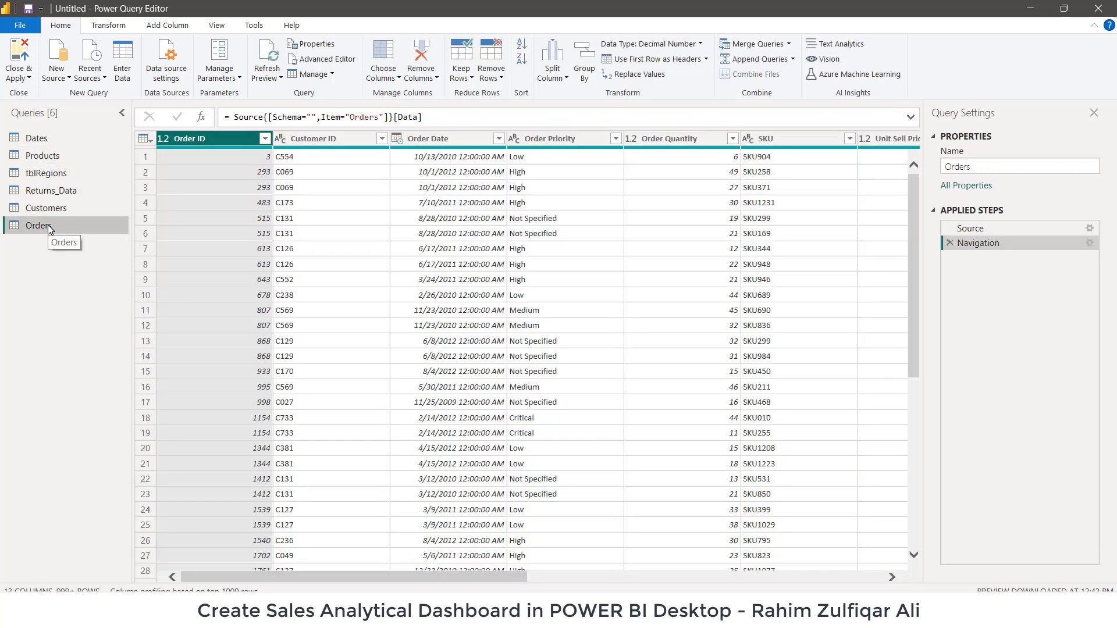
pyautogui.click(50, 208)
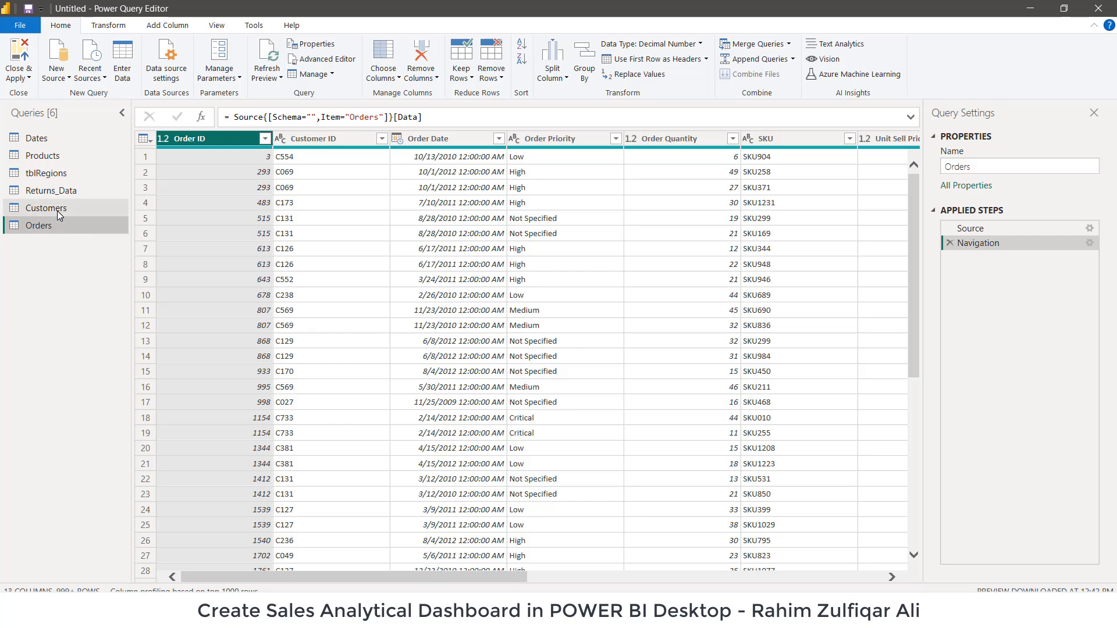
pyautogui.click(73, 194)
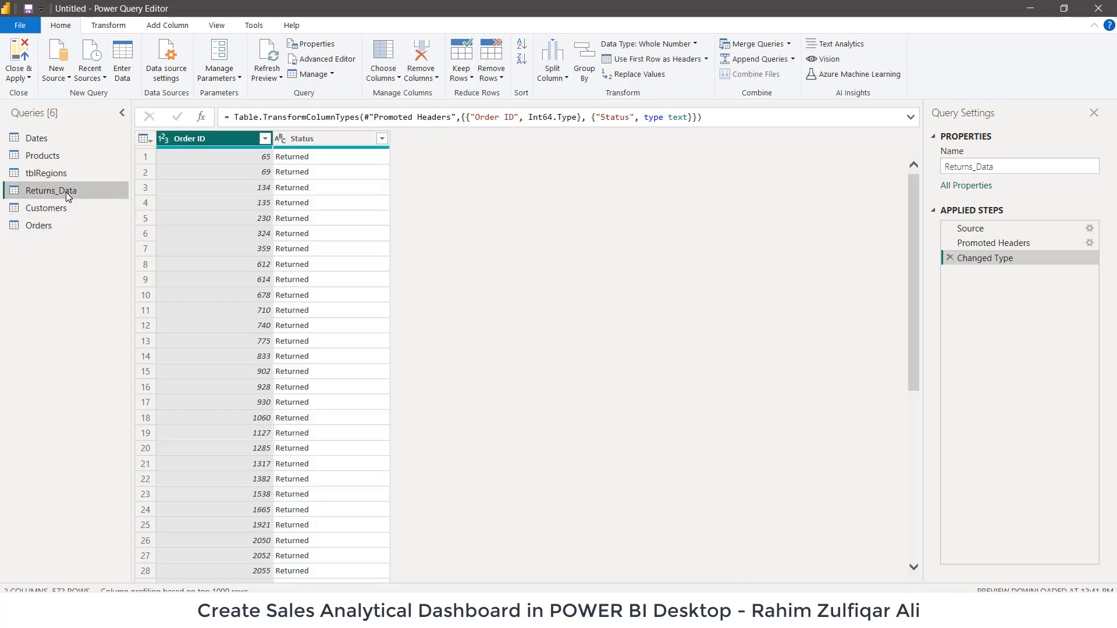
pyautogui.click(58, 210)
pyautogui.click(65, 225)
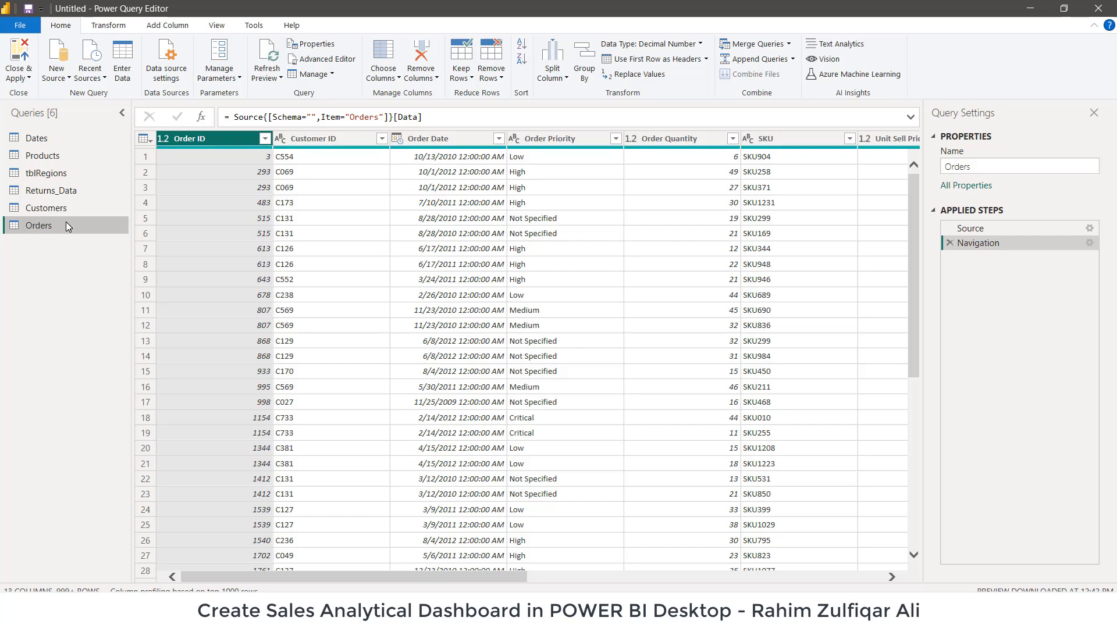
pyautogui.click(65, 157)
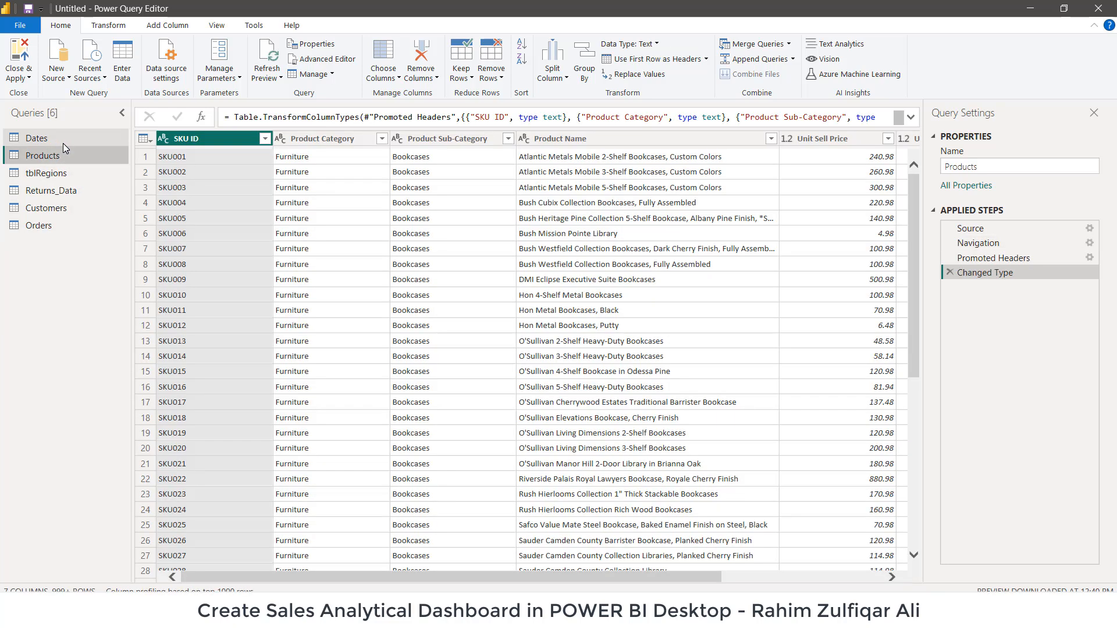
pyautogui.click(63, 142)
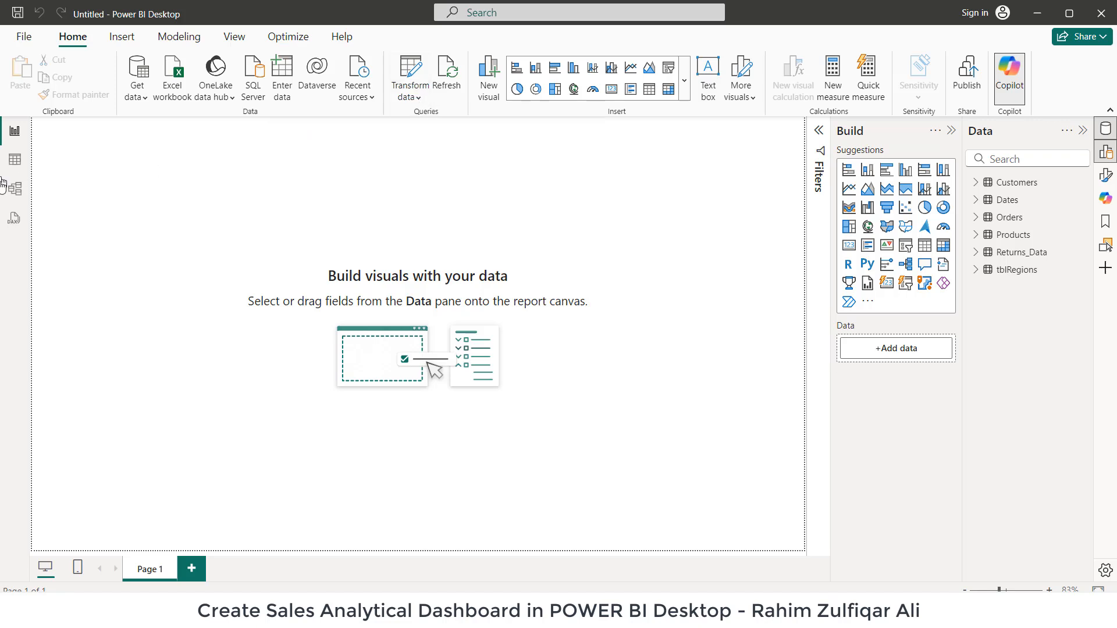
# Step: Switch to the model view, collapse the Properties pane, and place tblRegions below Dates and Returns_Data below Products
pyautogui.click(18, 190)
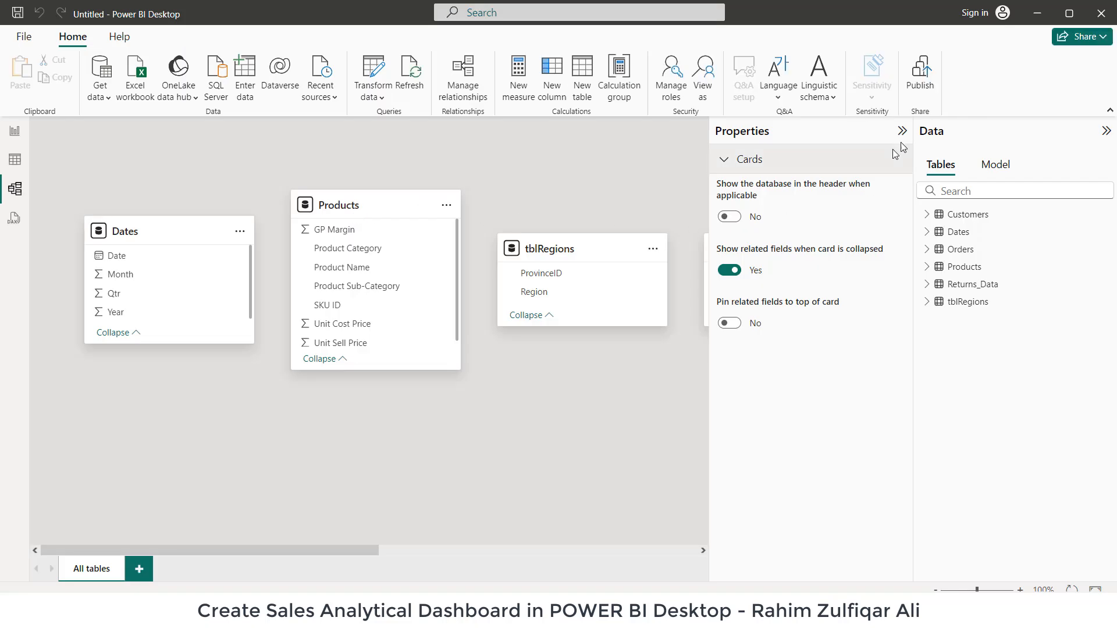
pyautogui.click(901, 134)
pyautogui.moveTo(568, 249); pyautogui.dragTo(151, 405)
pyautogui.moveTo(780, 247); pyautogui.dragTo(365, 437)
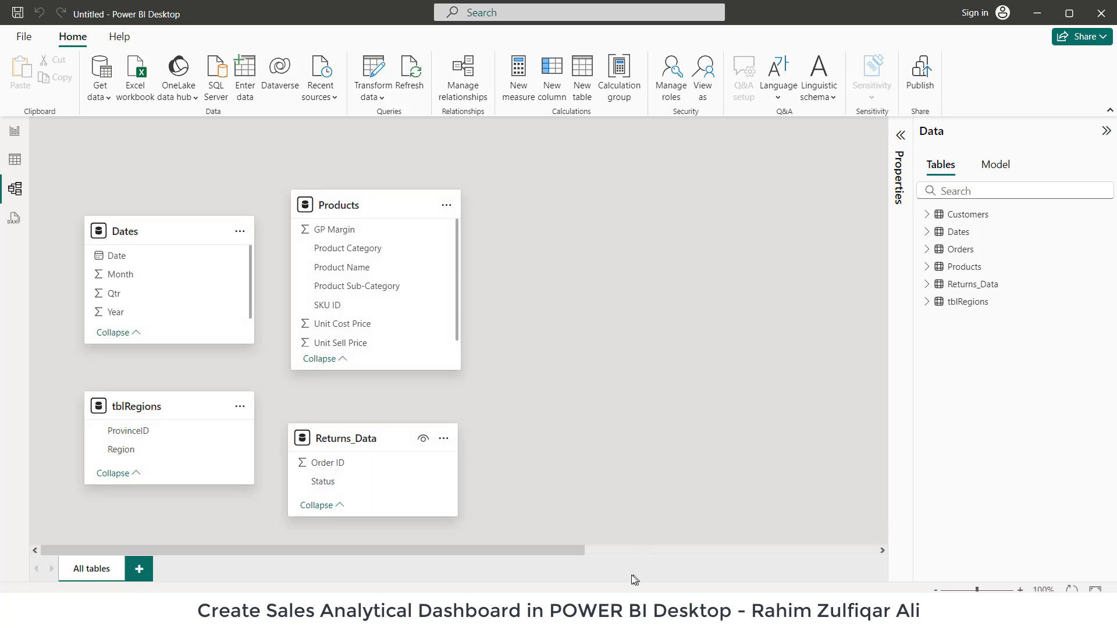
# Step: Bring the Orders and Customers cards next to the other tables, with Customers above and to the right of Orders
pyautogui.moveTo(575, 558); pyautogui.dragTo(867, 532)
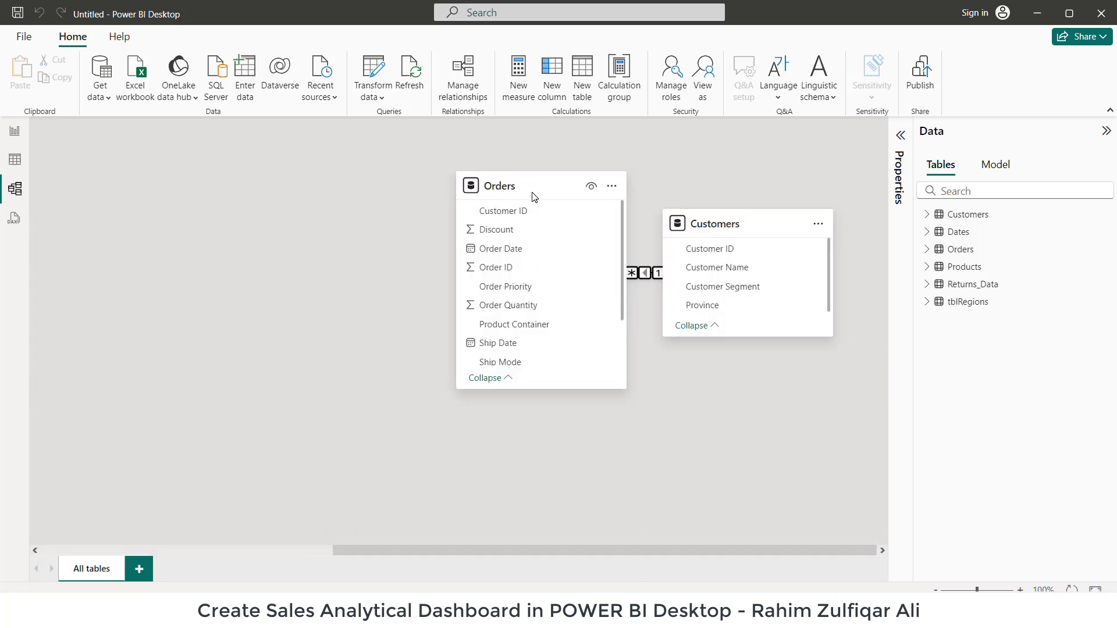
pyautogui.moveTo(532, 174); pyautogui.dragTo(143, 174)
pyautogui.moveTo(728, 217); pyautogui.dragTo(779, 419)
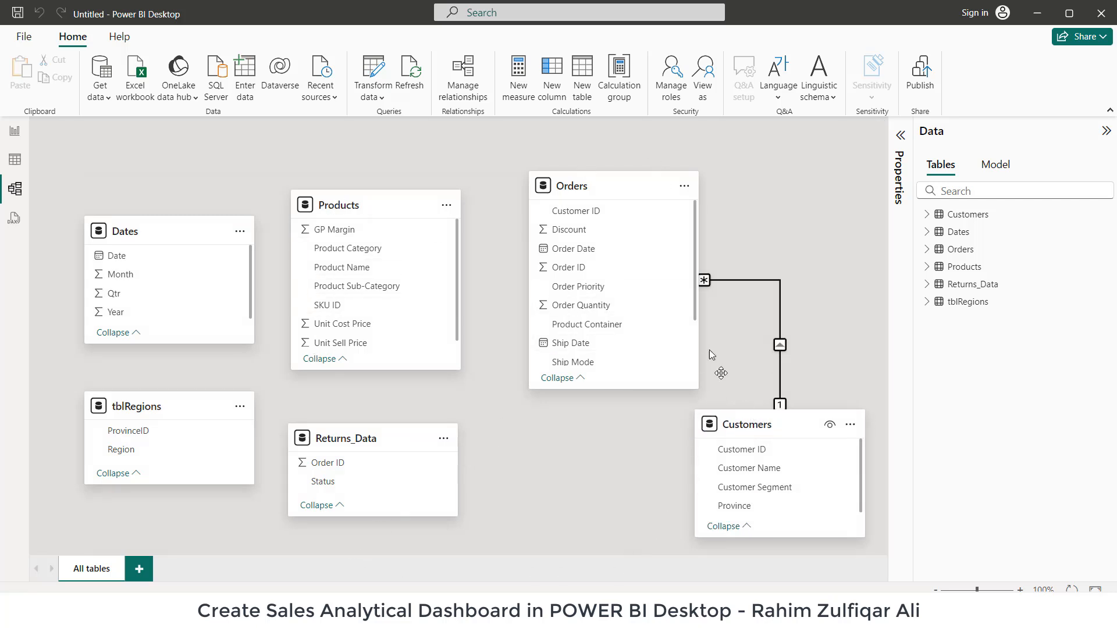
pyautogui.moveTo(581, 186); pyautogui.dragTo(545, 323)
pyautogui.moveTo(774, 428); pyautogui.dragTo(744, 187)
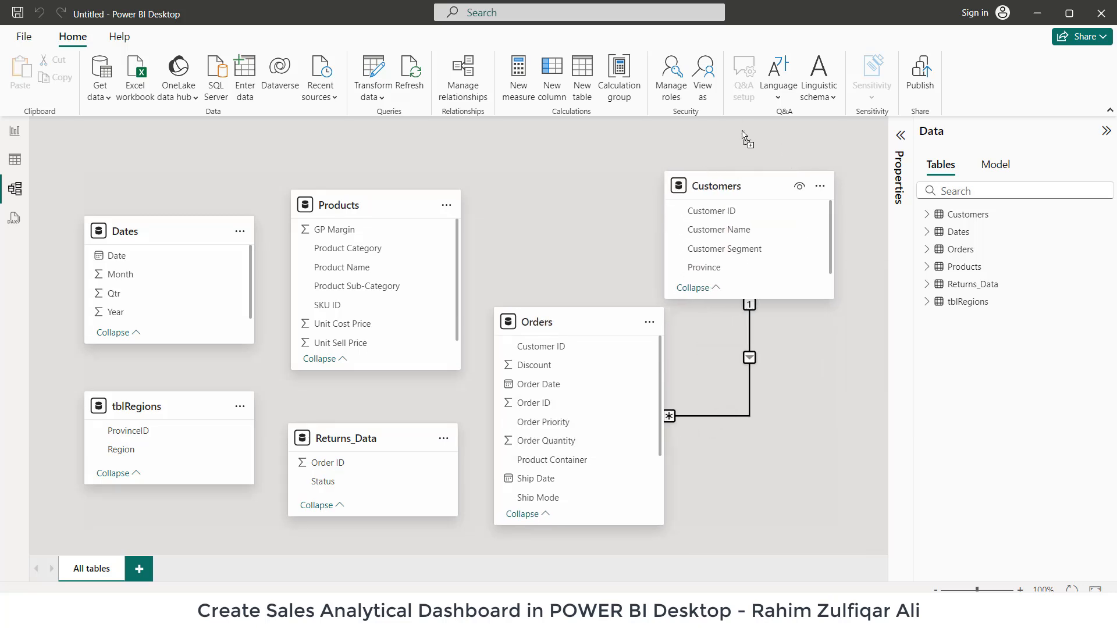
# Step: Move the Products and Dates cards up level with Customers and place tblRegions directly under Dates
pyautogui.moveTo(357, 199); pyautogui.dragTo(368, 181)
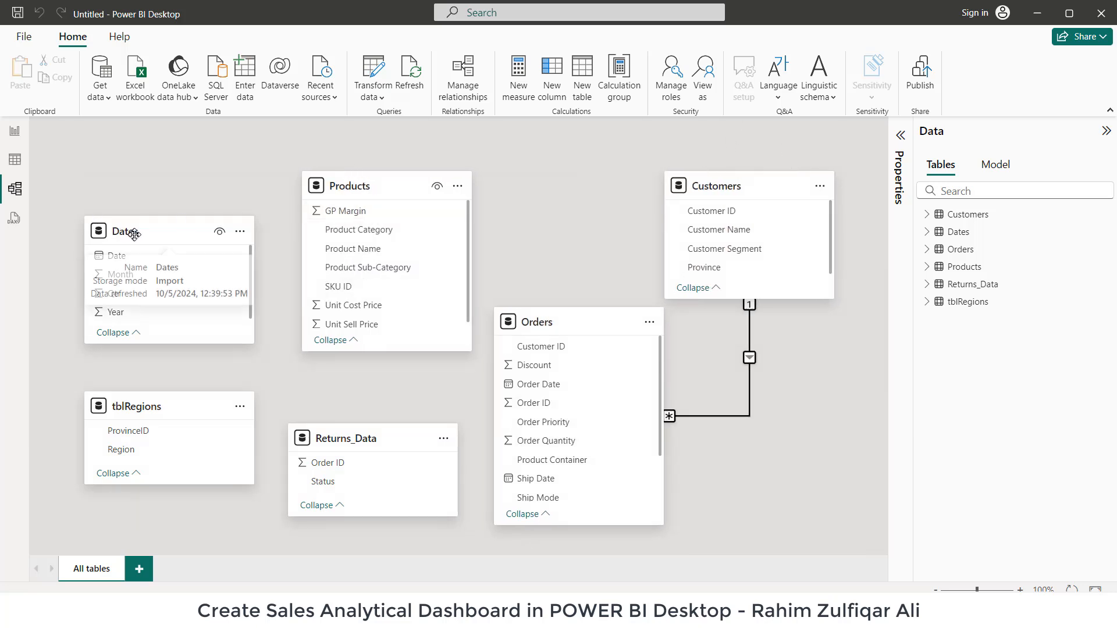
pyautogui.moveTo(155, 231); pyautogui.dragTo(119, 144)
pyautogui.moveTo(155, 405); pyautogui.dragTo(115, 349)
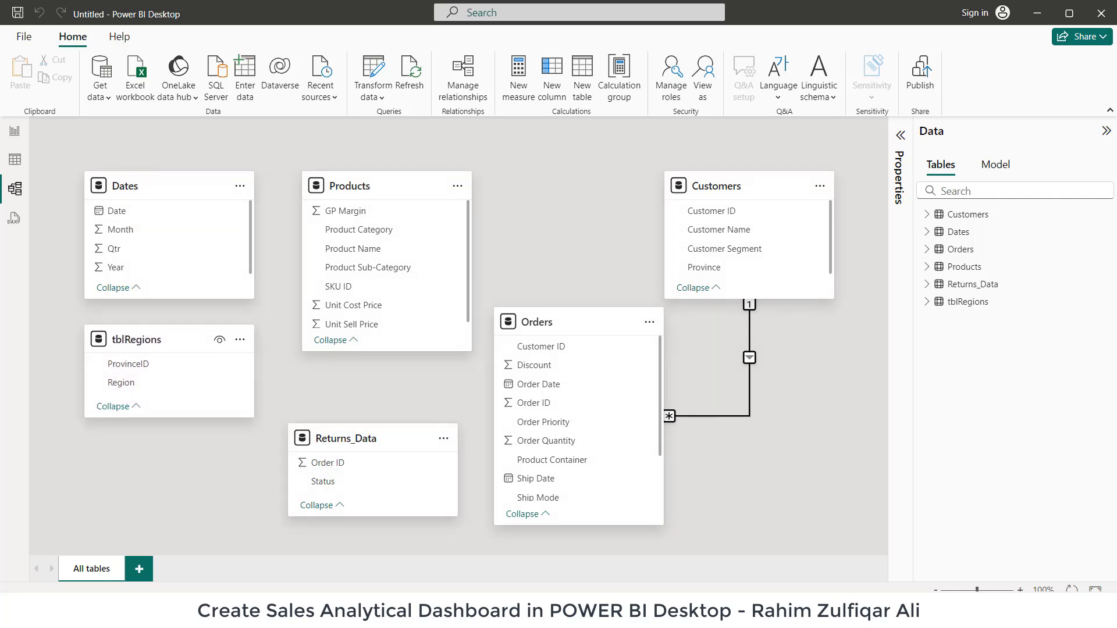
# Step: Move the Orders card lower in the diagram and lengthen it to show the fields down to Unit Sell Price
pyautogui.click(935, 590)
pyautogui.click(936, 591)
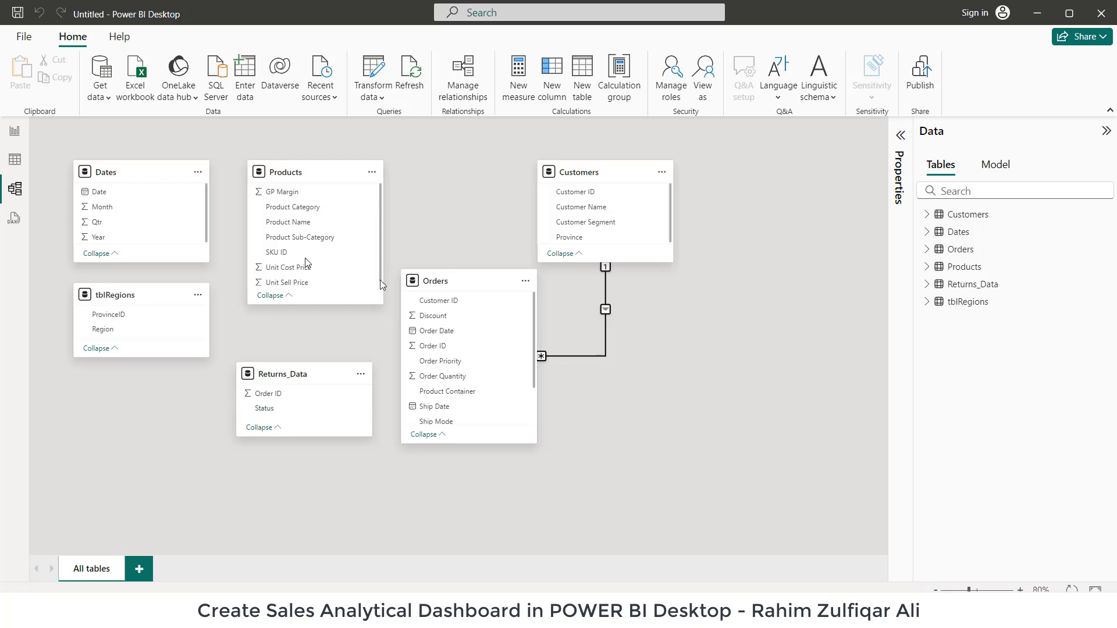
pyautogui.moveTo(442, 281); pyautogui.dragTo(449, 322)
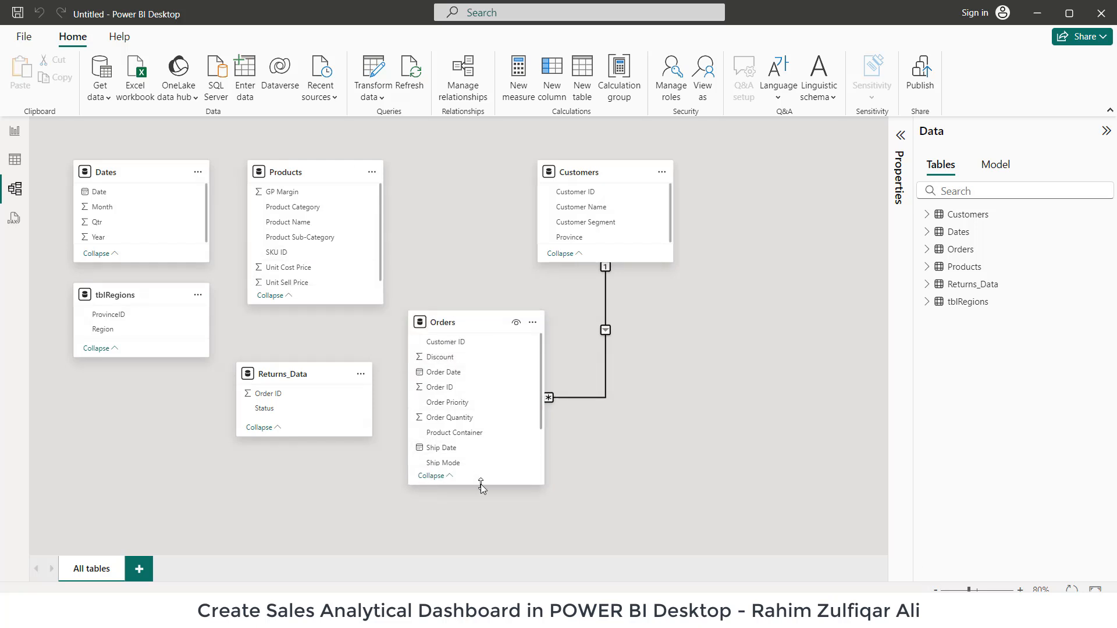
pyautogui.moveTo(481, 486); pyautogui.dragTo(478, 530)
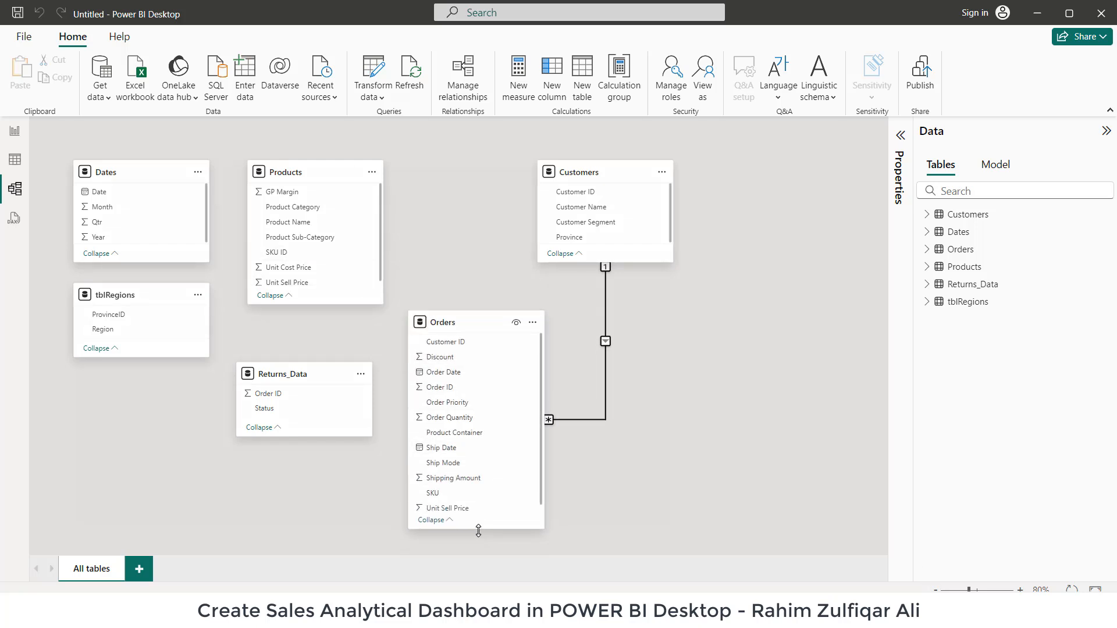
# Step: Line up the Customers, Products, Returns_Data and tblRegions cards in one row with Dates above the Orders card
pyautogui.moveTo(593, 168); pyautogui.dragTo(782, 165)
pyautogui.moveTo(307, 172); pyautogui.dragTo(620, 150)
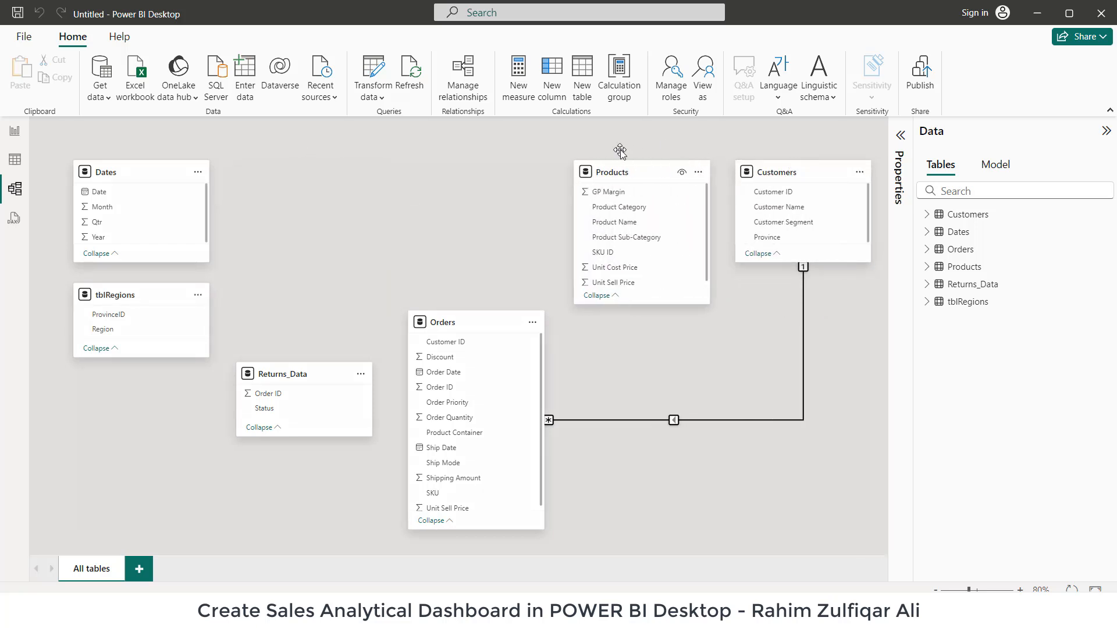
pyautogui.moveTo(647, 303)
pyautogui.mouseDown()
pyautogui.moveTo(647, 326)
pyautogui.moveTo(647, 306)
pyautogui.mouseUp()
pyautogui.moveTo(263, 380); pyautogui.dragTo(437, 177)
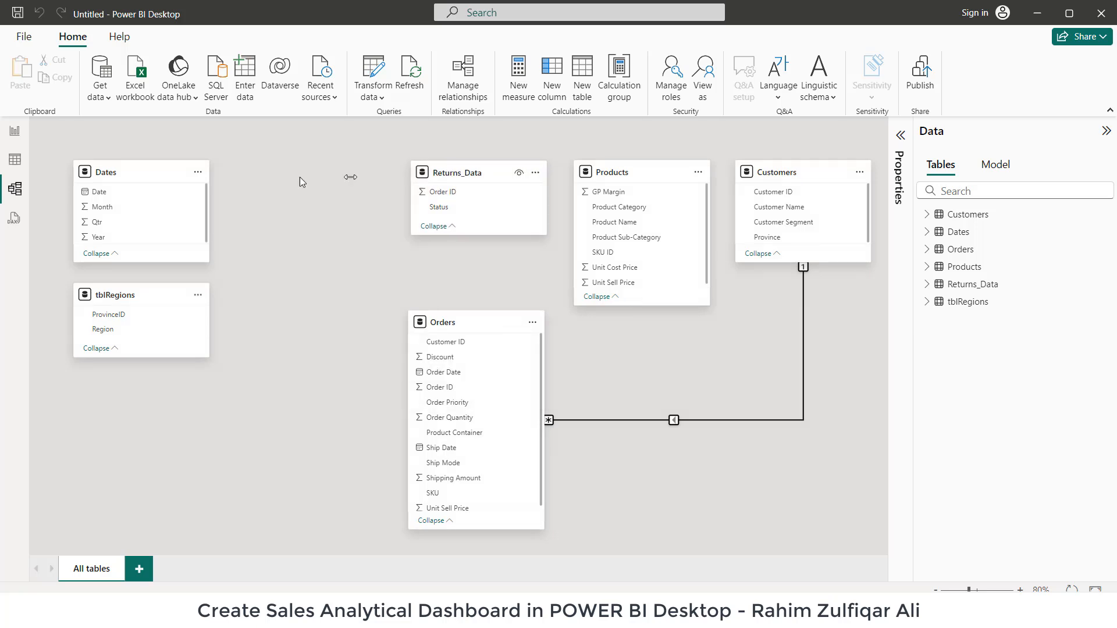
pyautogui.moveTo(167, 294); pyautogui.dragTo(332, 175)
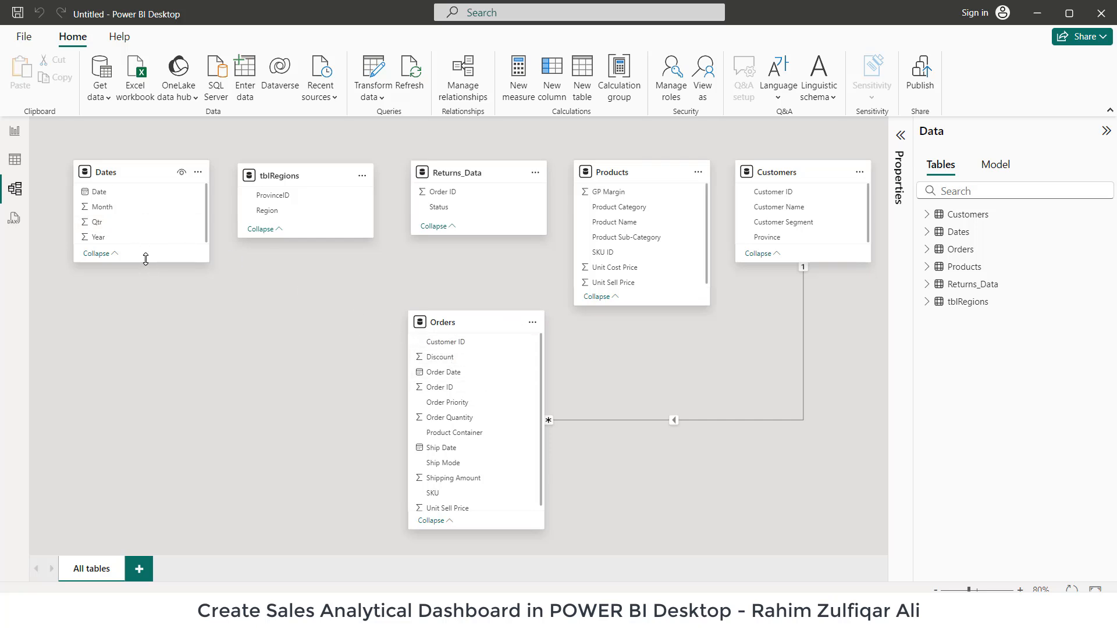
# Step: Create an active one-to-many relationship from Date in Dates to Order Date in Orders with single cross-filter direction
pyautogui.moveTo(106, 196); pyautogui.dragTo(454, 375)
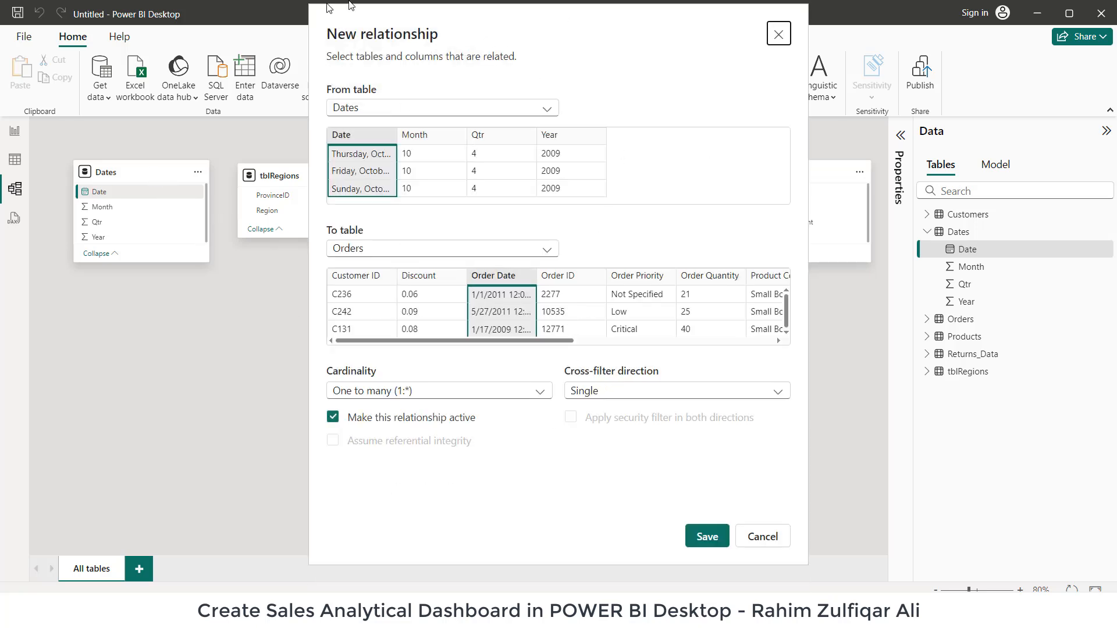
pyautogui.click(706, 537)
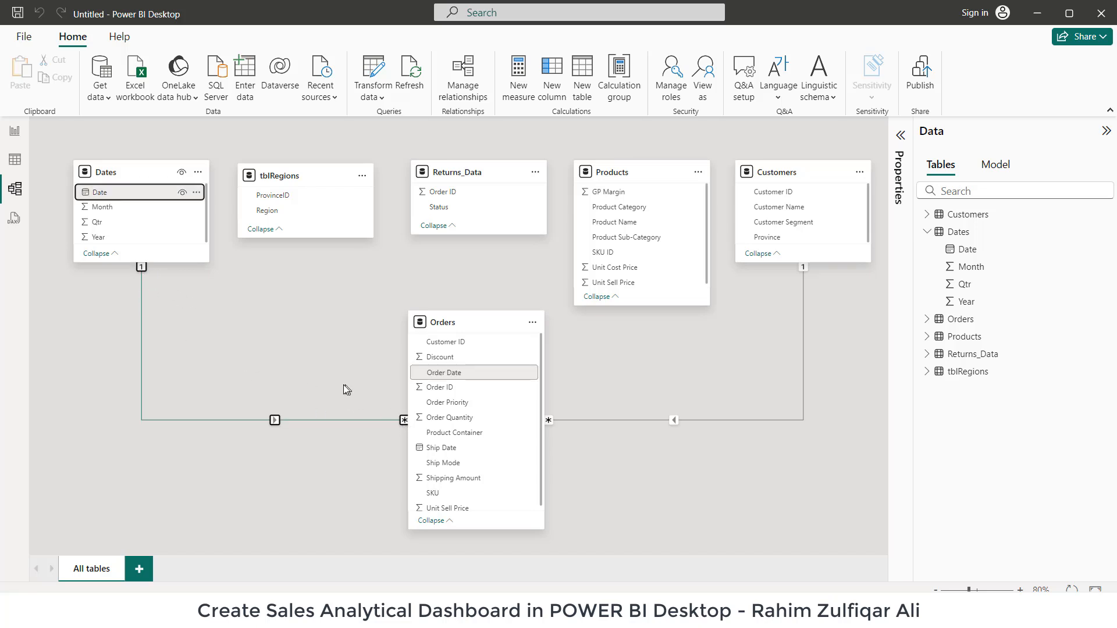
pyautogui.click(141, 287)
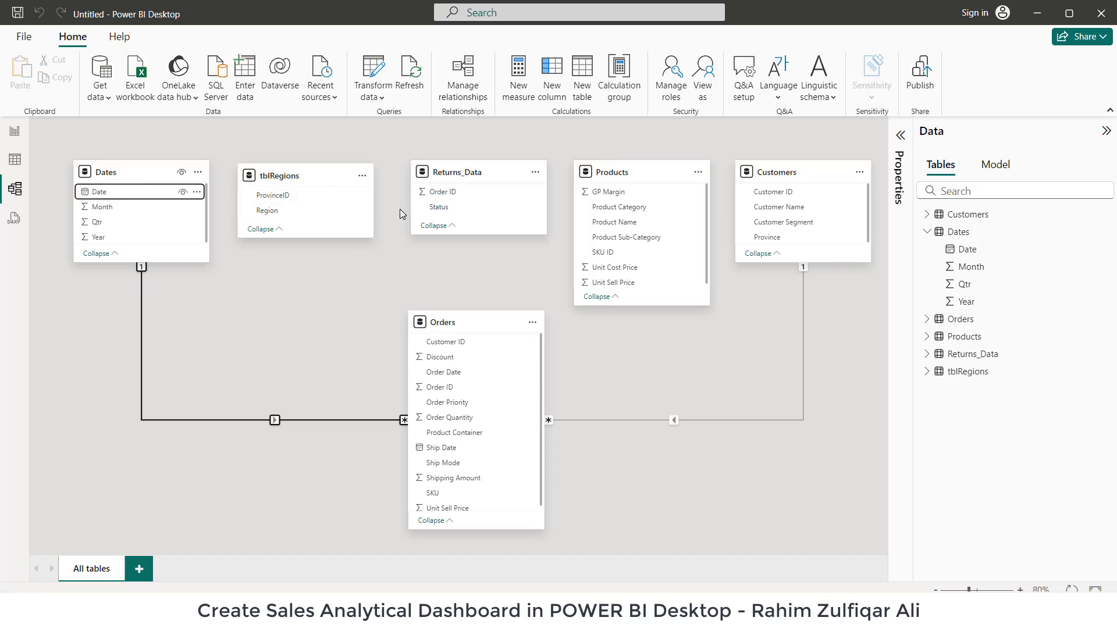
# Step: Lengthen the Products card and create an active many-to-one relationship from SKU in Orders to SKU ID in Products
pyautogui.click(294, 178)
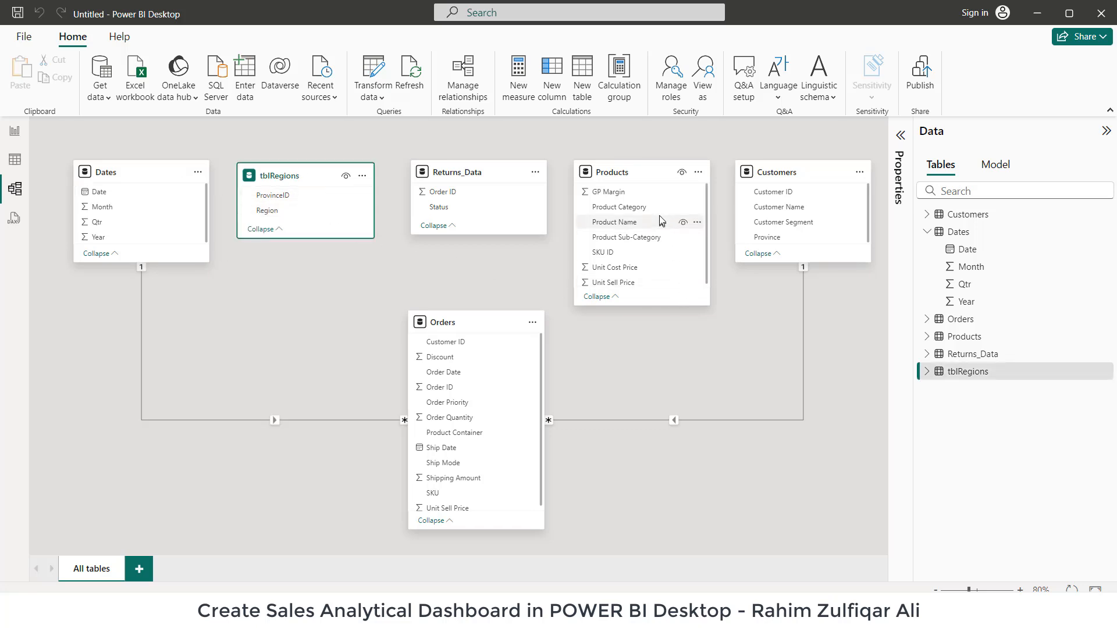
pyautogui.click(619, 173)
pyautogui.click(446, 324)
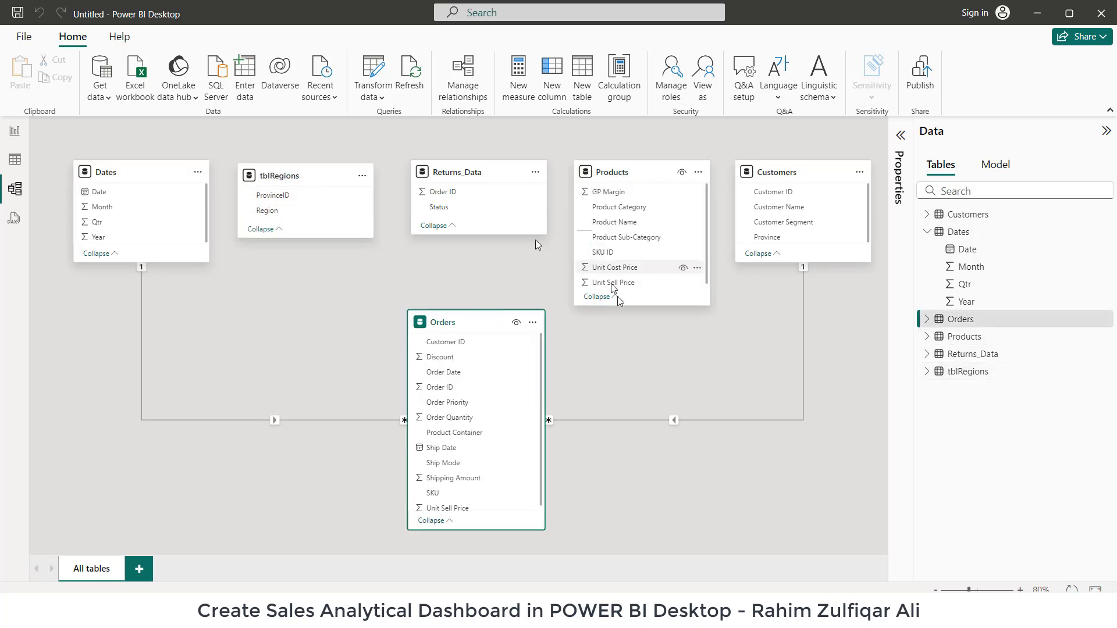
pyautogui.moveTo(629, 307); pyautogui.dragTo(629, 324)
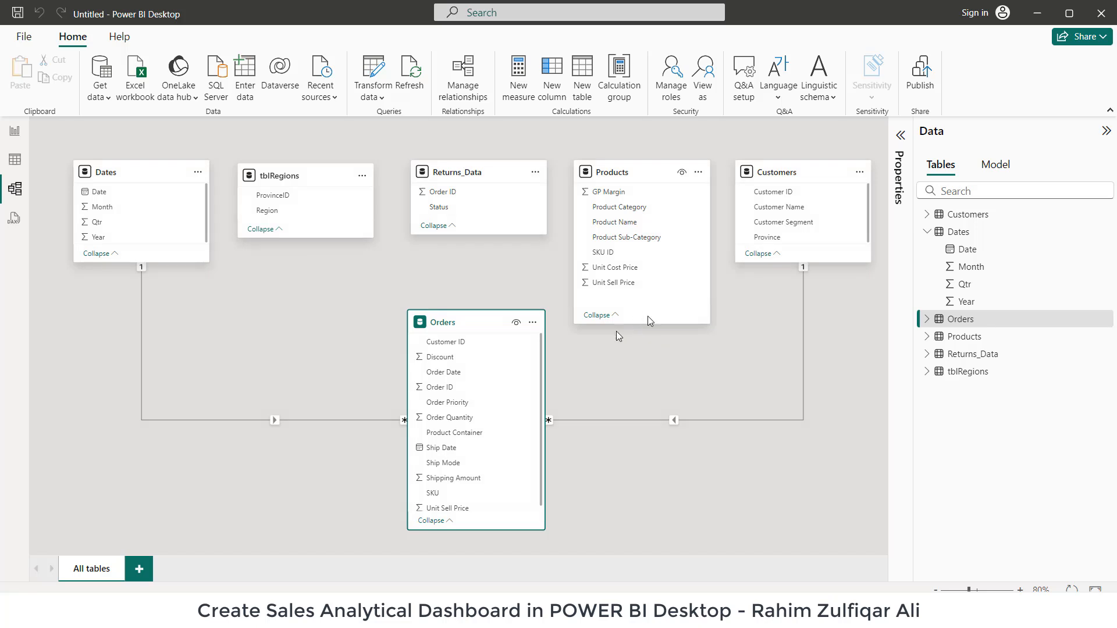
pyautogui.moveTo(448, 494); pyautogui.dragTo(628, 258)
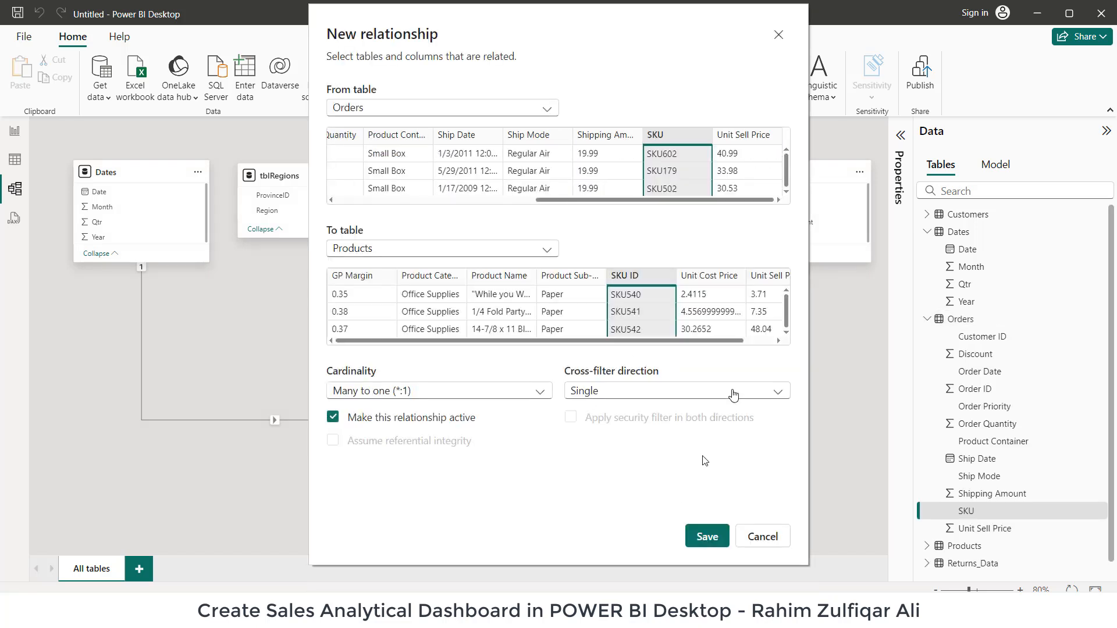
pyautogui.click(706, 535)
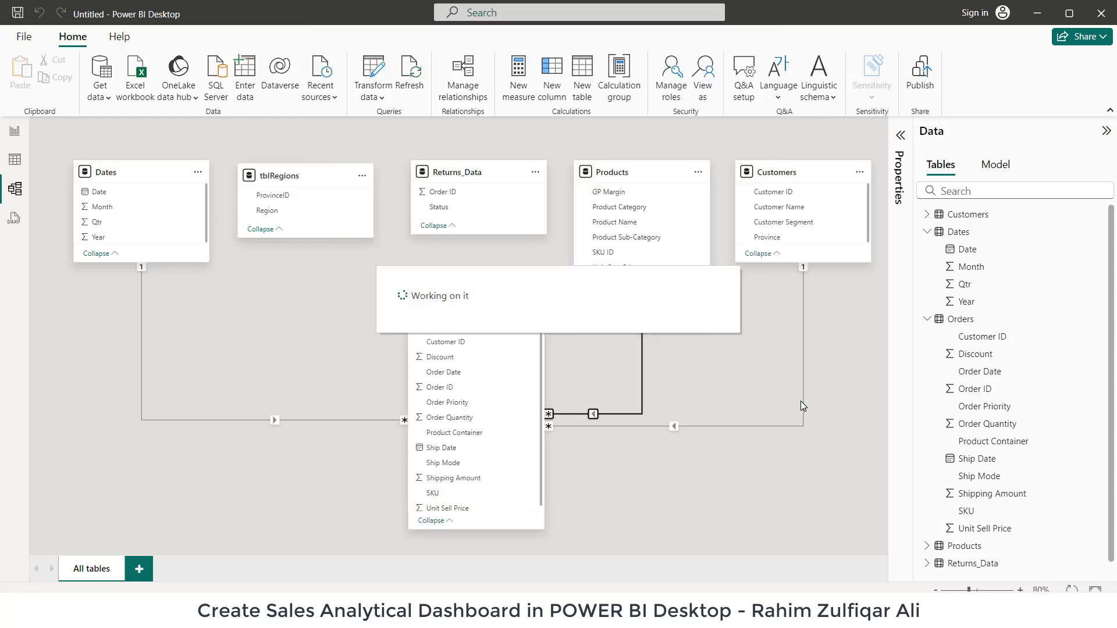
# Step: Examine the table, cardinality and cross-filter settings of the relationship between Orders and Customers on Customer ID, leaving them as they are
pyautogui.doubleClick(641, 370)
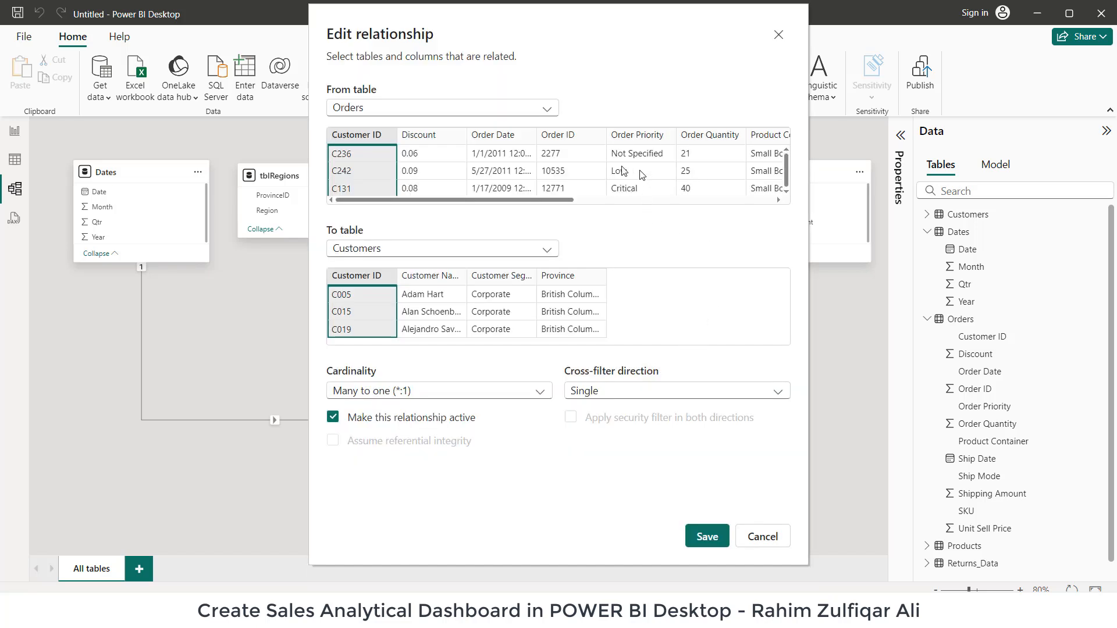
pyautogui.click(389, 110)
pyautogui.click(388, 110)
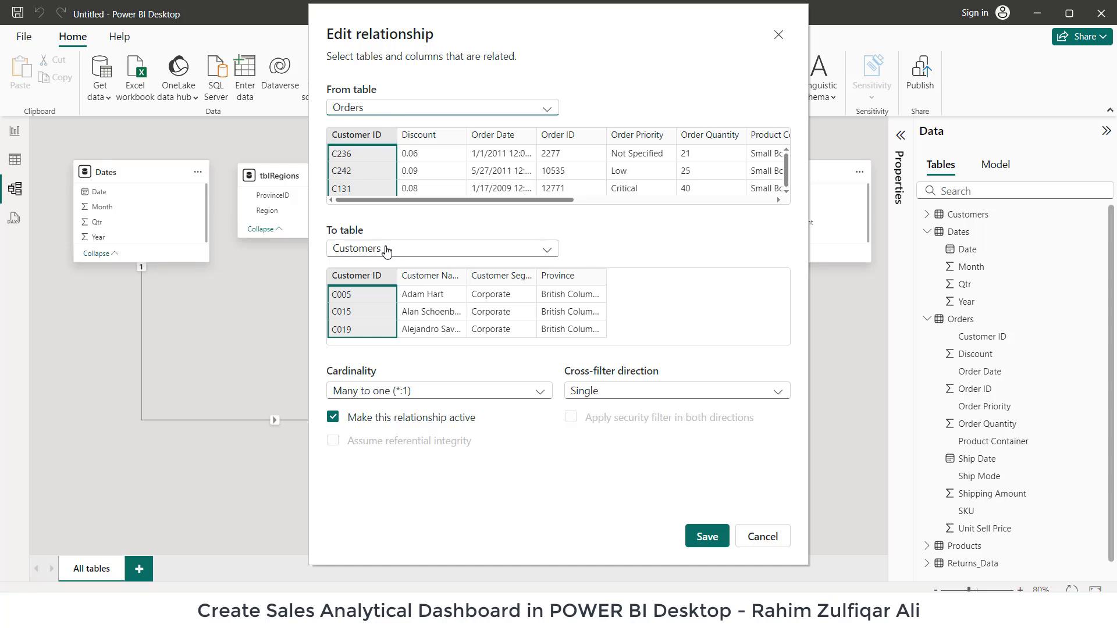
pyautogui.click(466, 391)
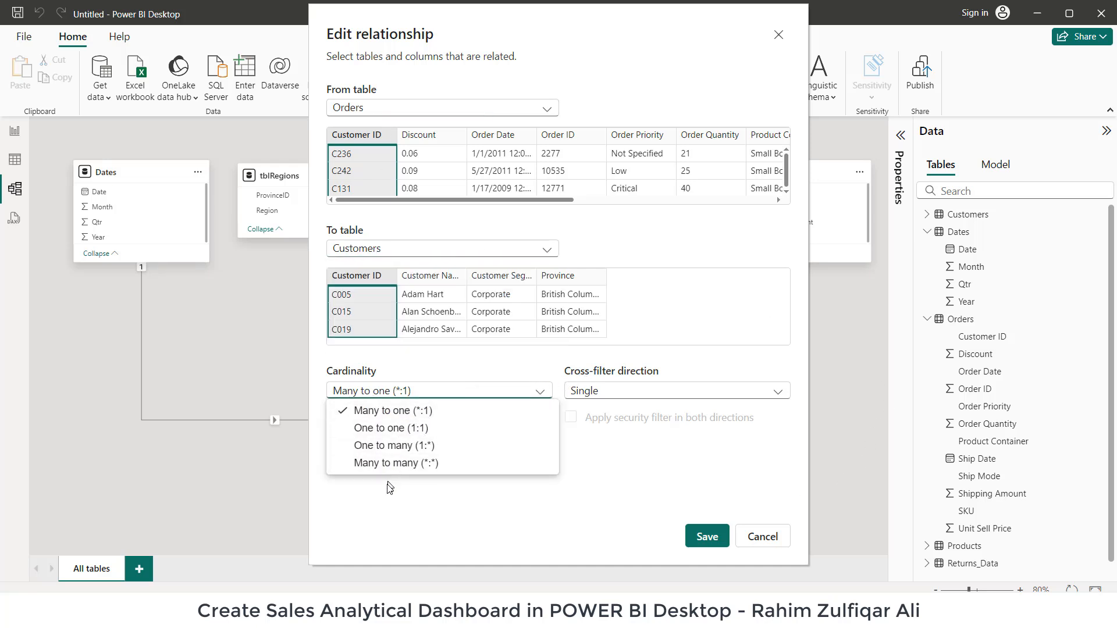
pyautogui.click(547, 531)
pyautogui.click(610, 391)
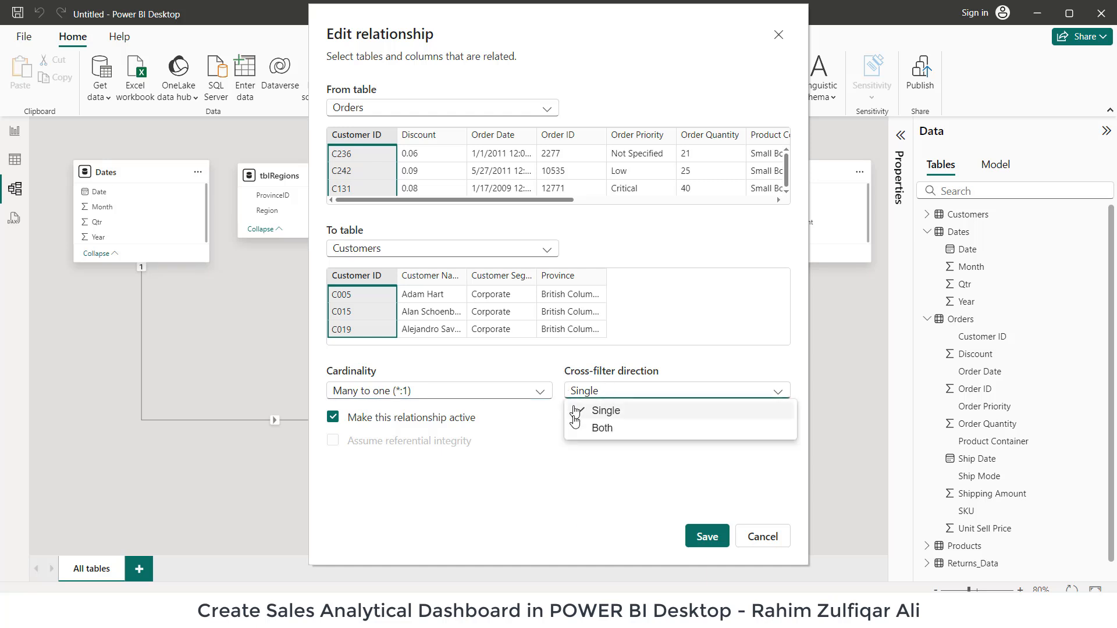
pyautogui.click(718, 525)
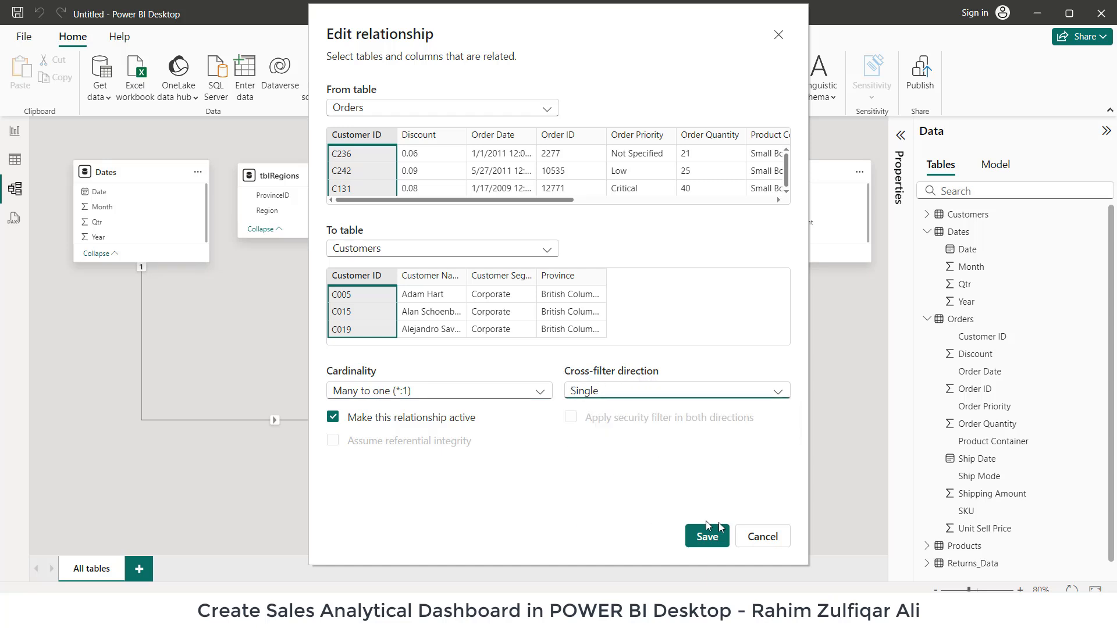
pyautogui.click(763, 537)
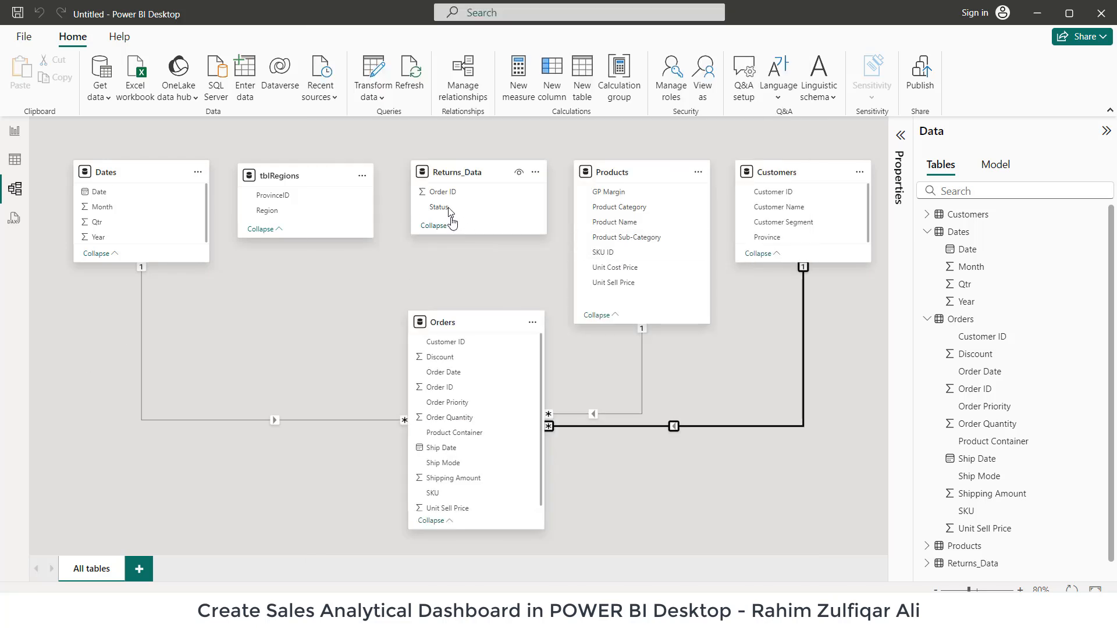
# Step: Create a one-to-many relationship from Order ID in Returns_Data to Order ID in Orders
pyautogui.click(459, 172)
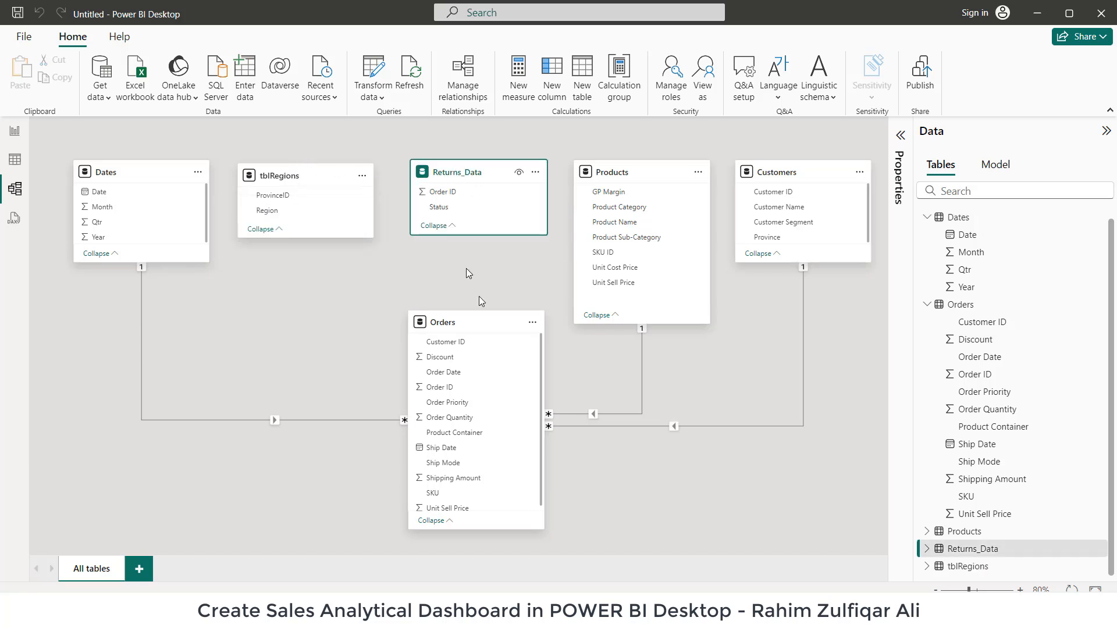
pyautogui.moveTo(442, 192); pyautogui.dragTo(448, 386)
pyautogui.click(707, 536)
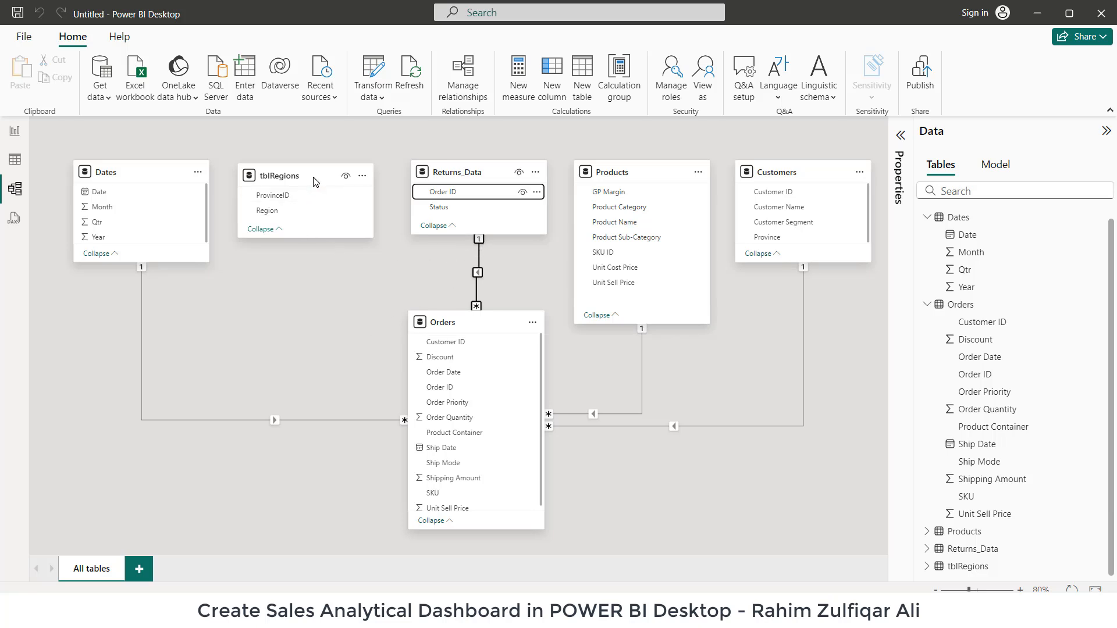
# Step: Create a one-to-many relationship from ProvinceID in tblRegions to Province in Customers
pyautogui.click(263, 222)
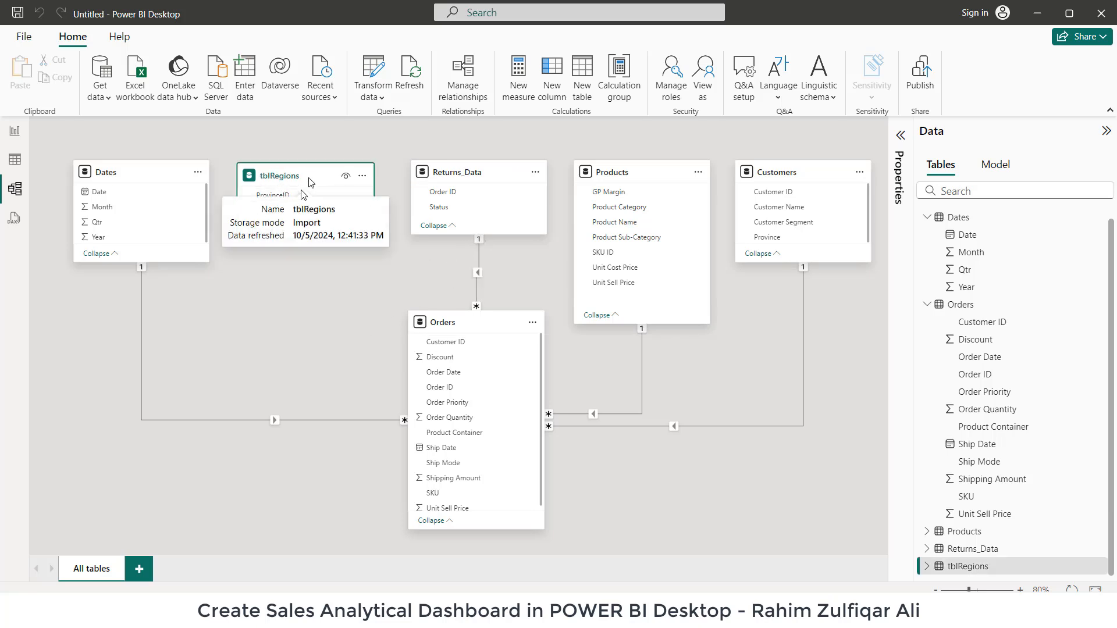
pyautogui.click(264, 197)
pyautogui.click(267, 211)
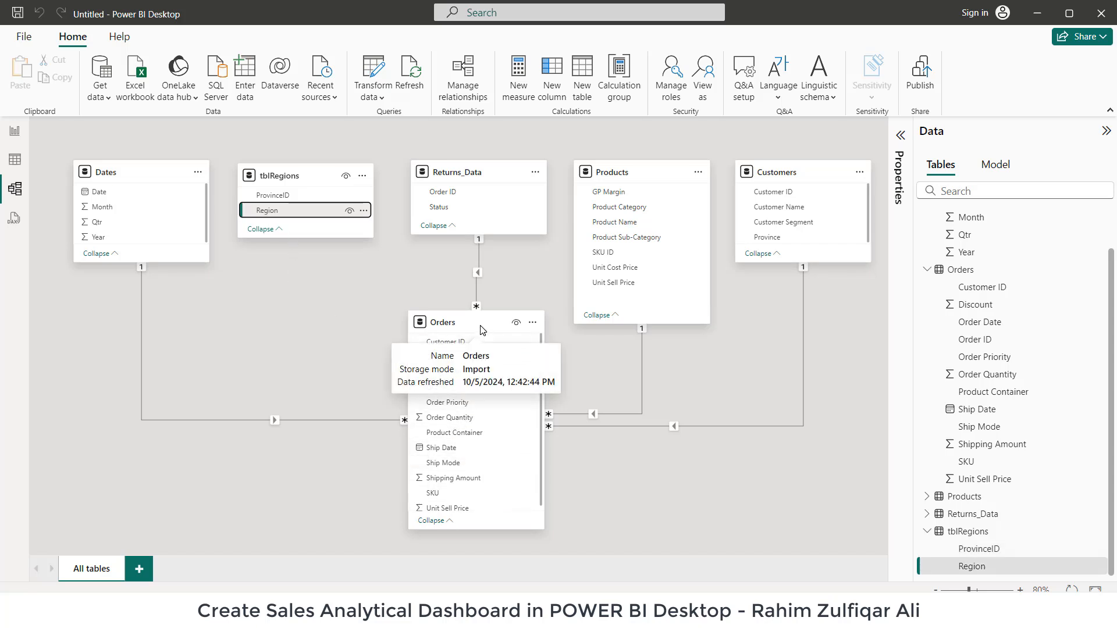
pyautogui.click(769, 174)
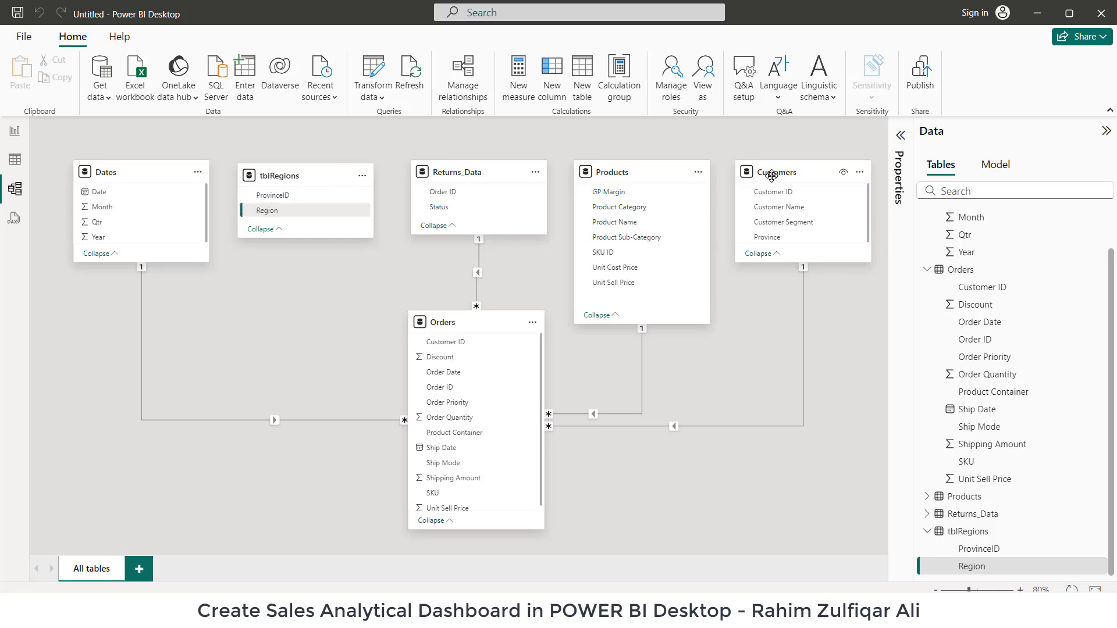
pyautogui.click(774, 242)
pyautogui.click(270, 175)
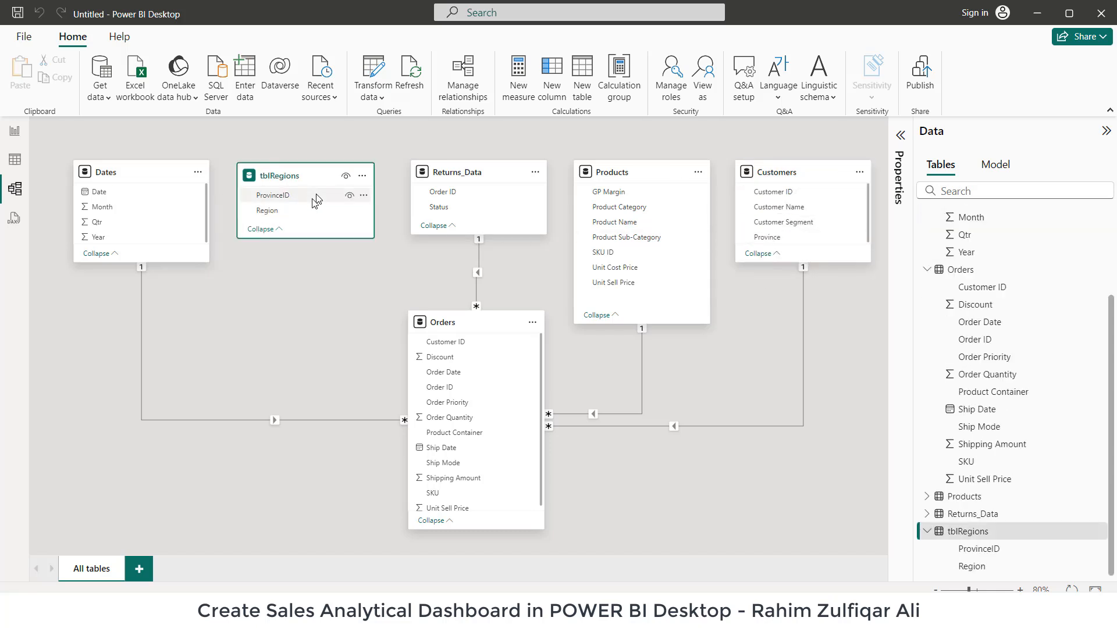
pyautogui.moveTo(289, 201); pyautogui.dragTo(771, 238)
pyautogui.click(703, 536)
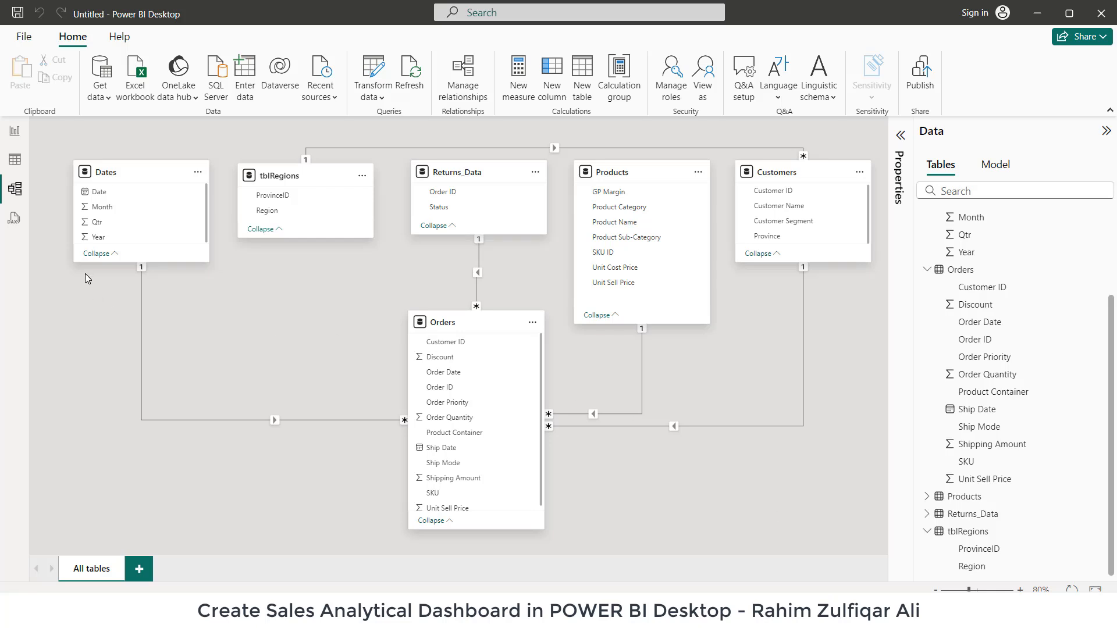
# Step: Switch to the report view and rename the first page as Sales Dashboard
pyautogui.click(15, 135)
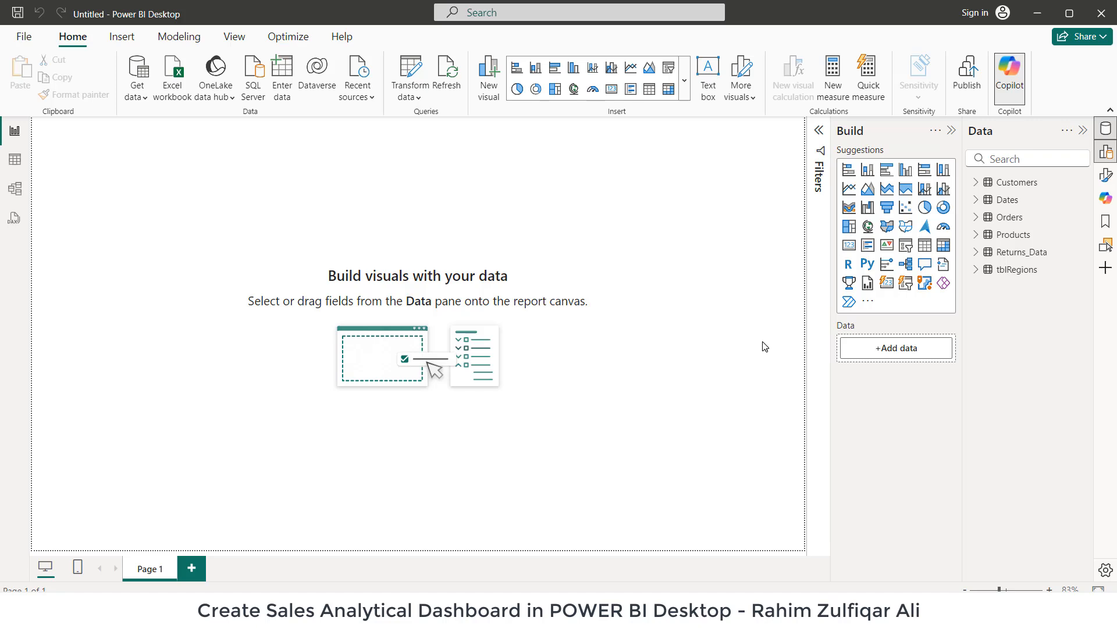
pyautogui.doubleClick(150, 575)
pyautogui.hotkey('ctrl', 'a')
pyautogui.write('DashbDashboard')
pyautogui.press('Return')
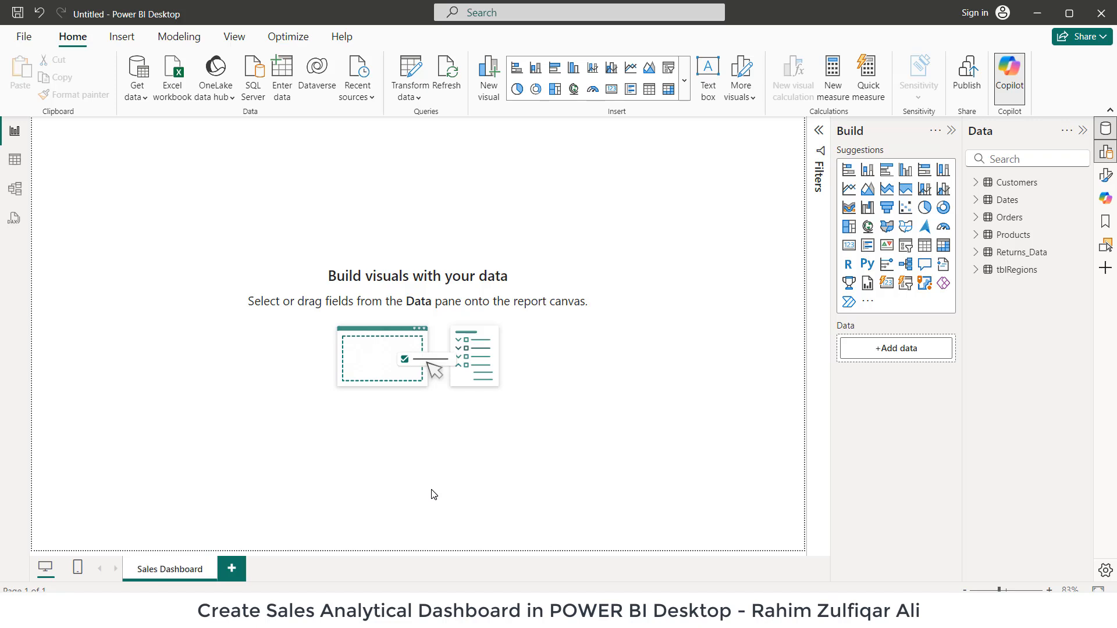
# Step: Look through the rows of the Customers, Dates, Orders, Products, Returns_Data and tblRegions tables in the table view
pyautogui.click(15, 162)
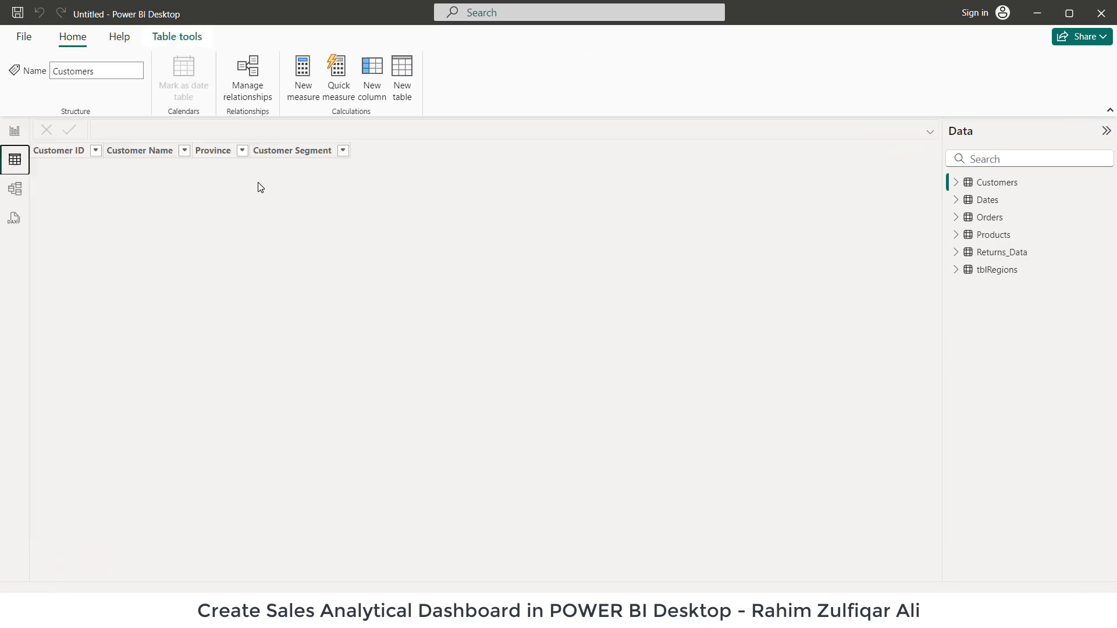
pyautogui.click(992, 202)
pyautogui.click(987, 218)
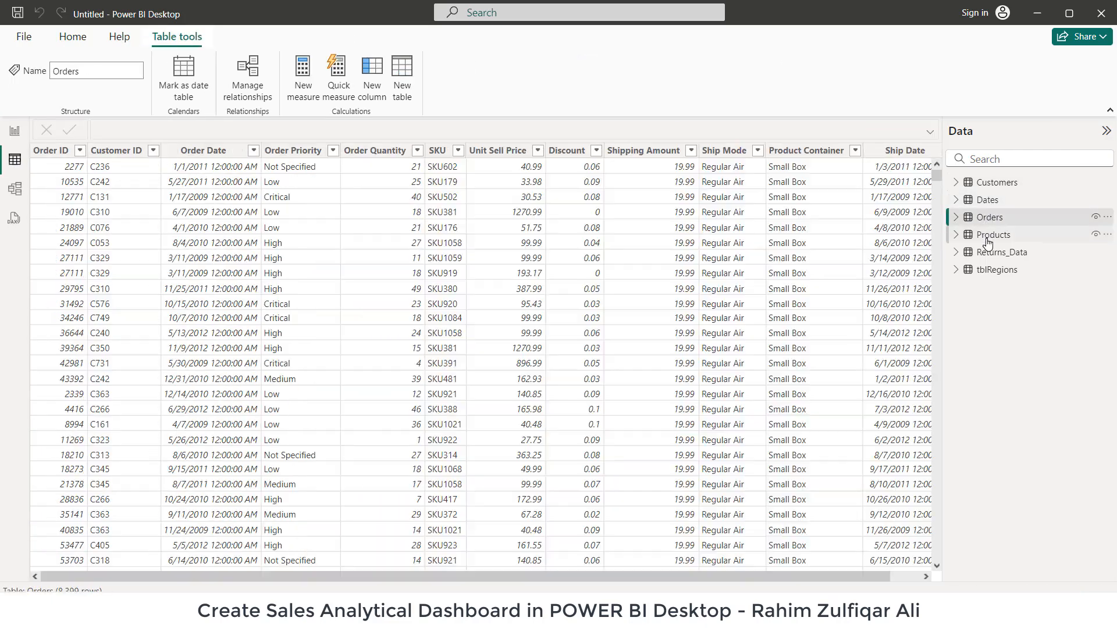
pyautogui.click(987, 242)
pyautogui.click(987, 256)
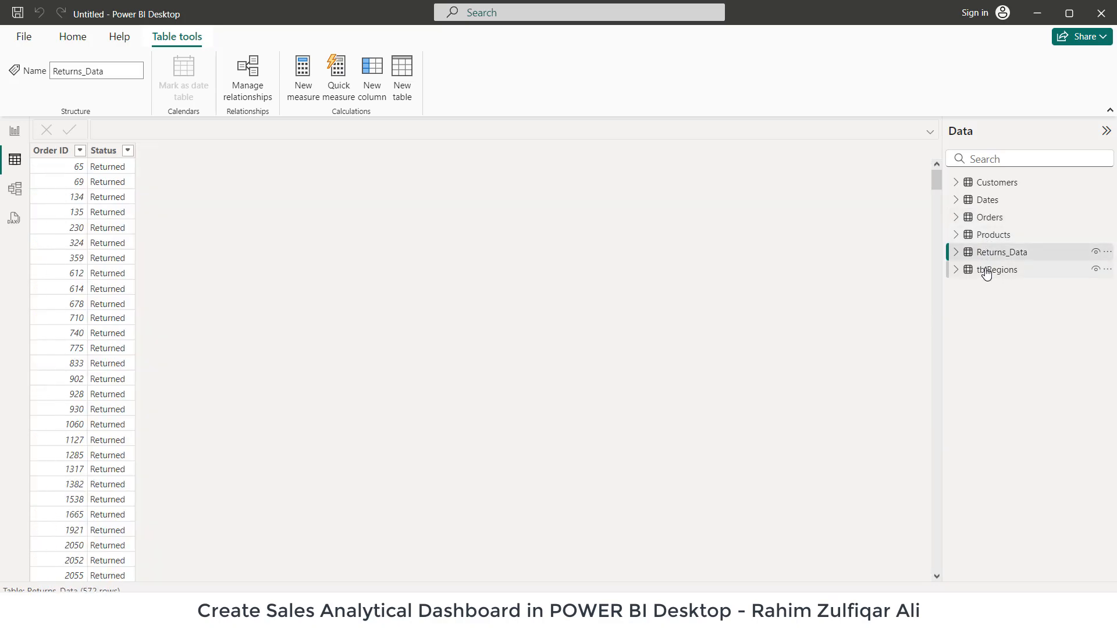
pyautogui.click(987, 273)
pyautogui.click(988, 253)
pyautogui.click(997, 236)
pyautogui.click(996, 219)
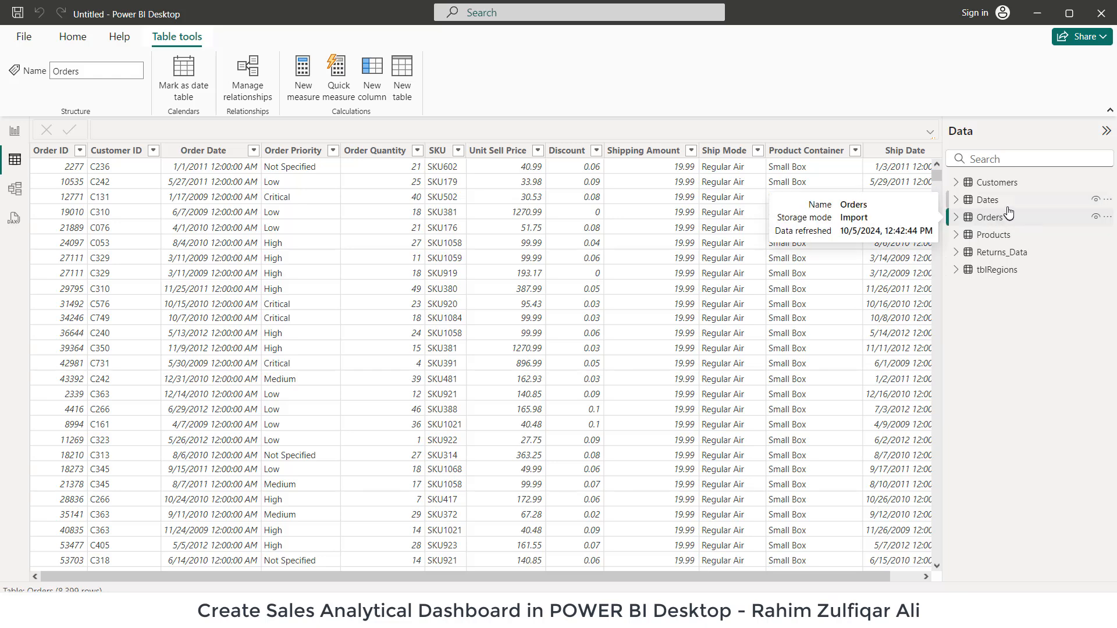
pyautogui.click(1010, 206)
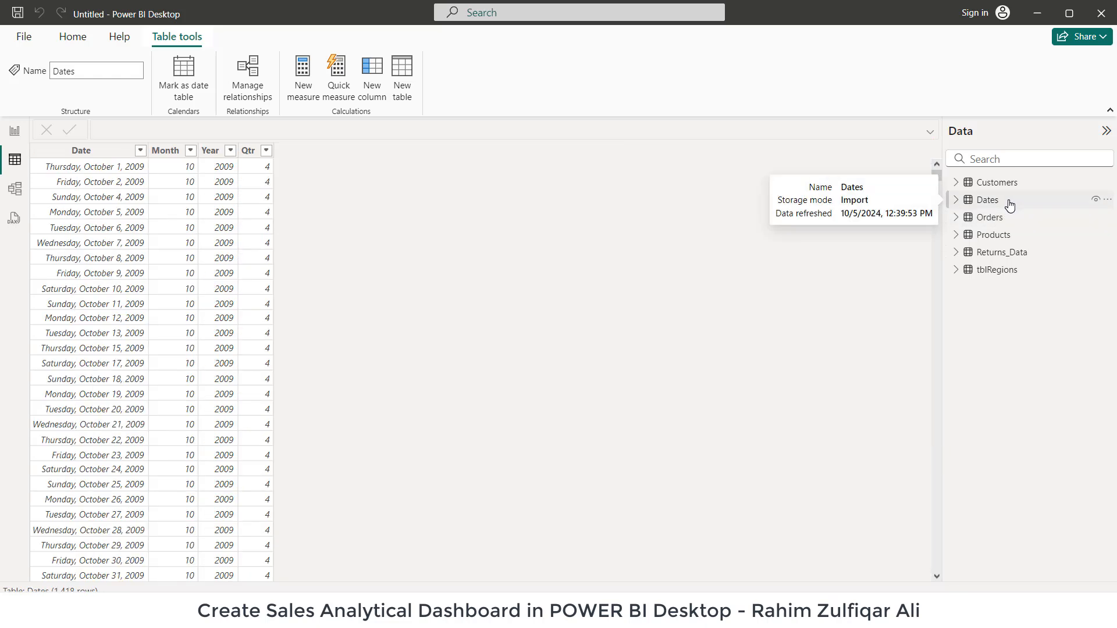
pyautogui.click(1015, 185)
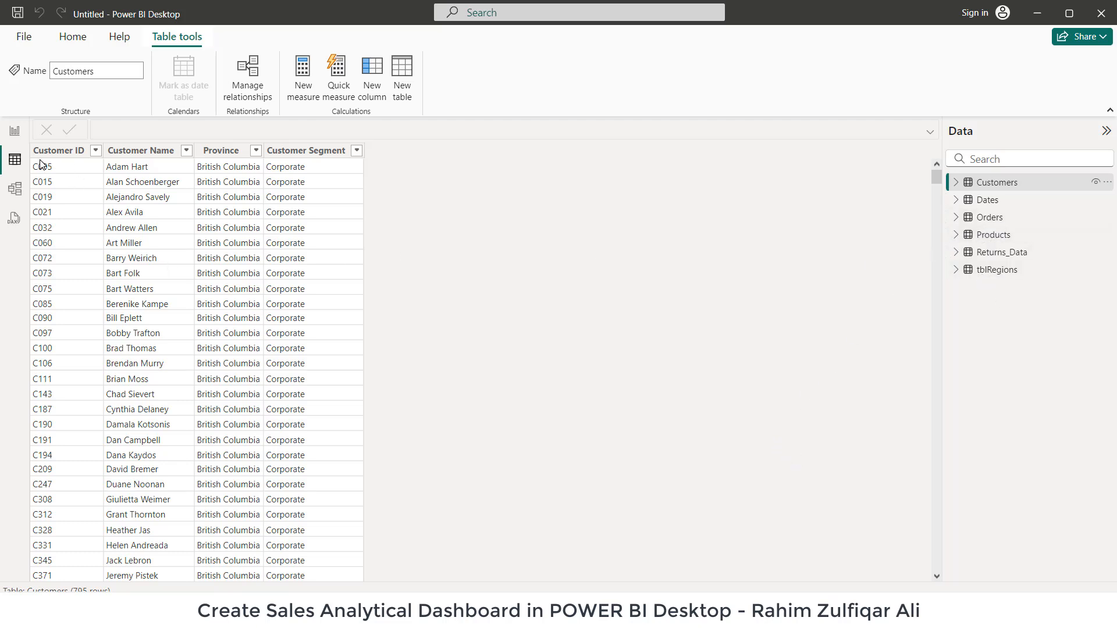
# Step: Add a calculated column to the Orders table and name it Net Sell Price in the formula
pyautogui.click(981, 219)
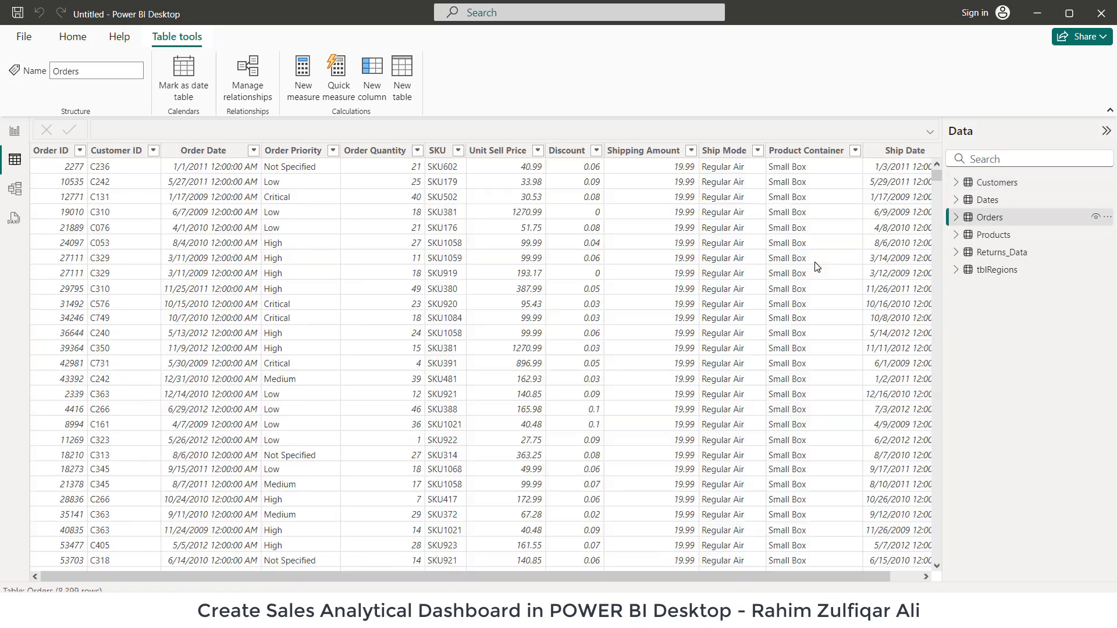
pyautogui.moveTo(535, 577); pyautogui.dragTo(637, 580)
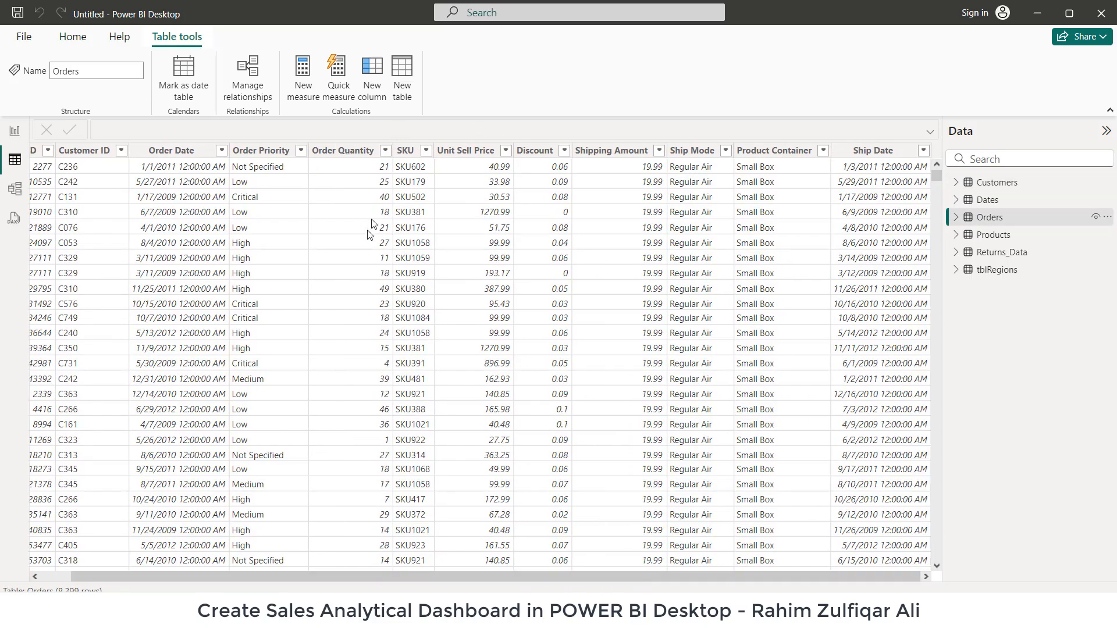
pyautogui.click(349, 152)
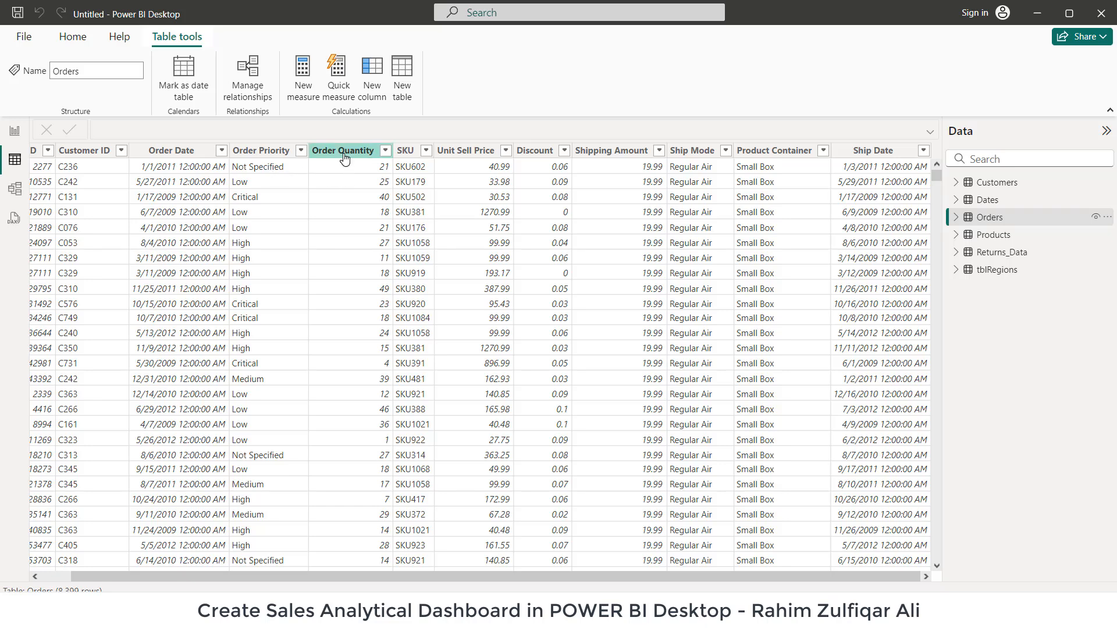
pyautogui.click(472, 153)
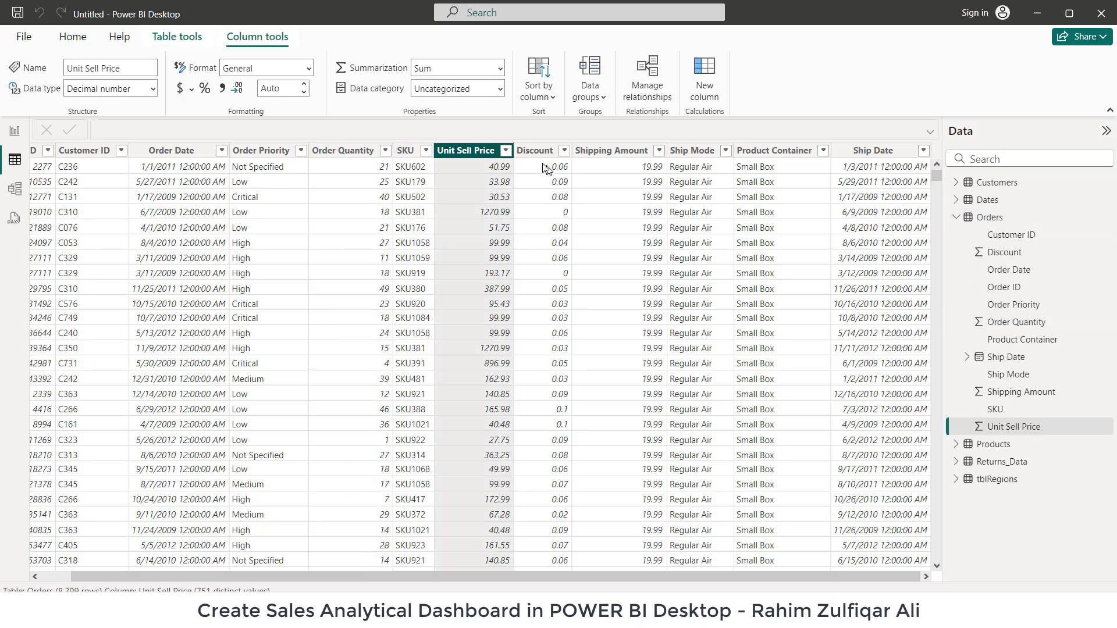
pyautogui.click(538, 153)
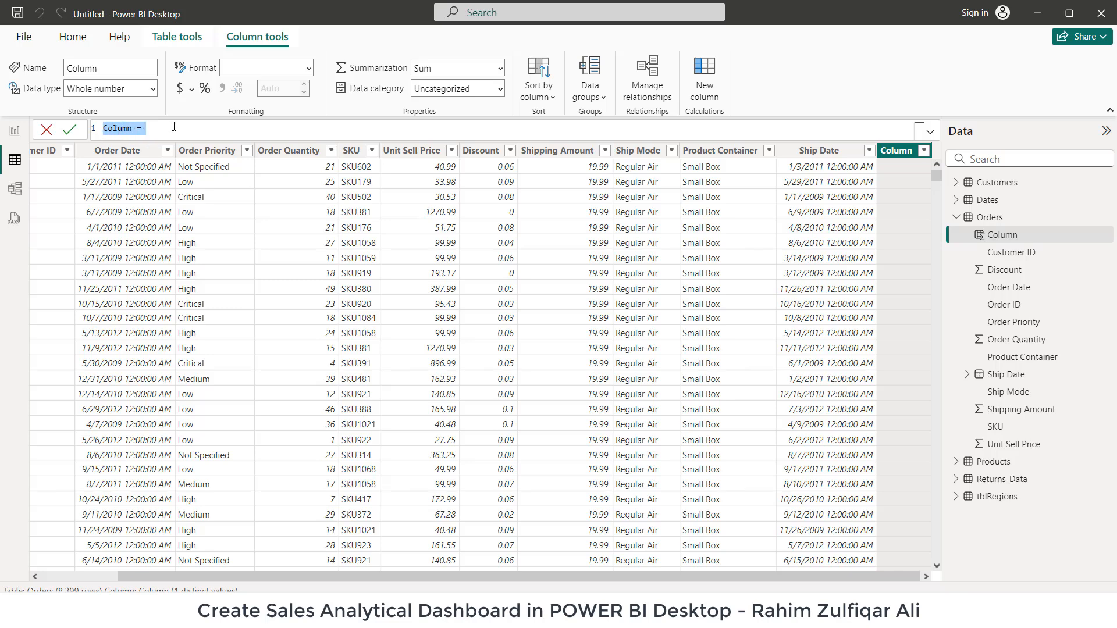
pyautogui.scroll(3, 174, 126)
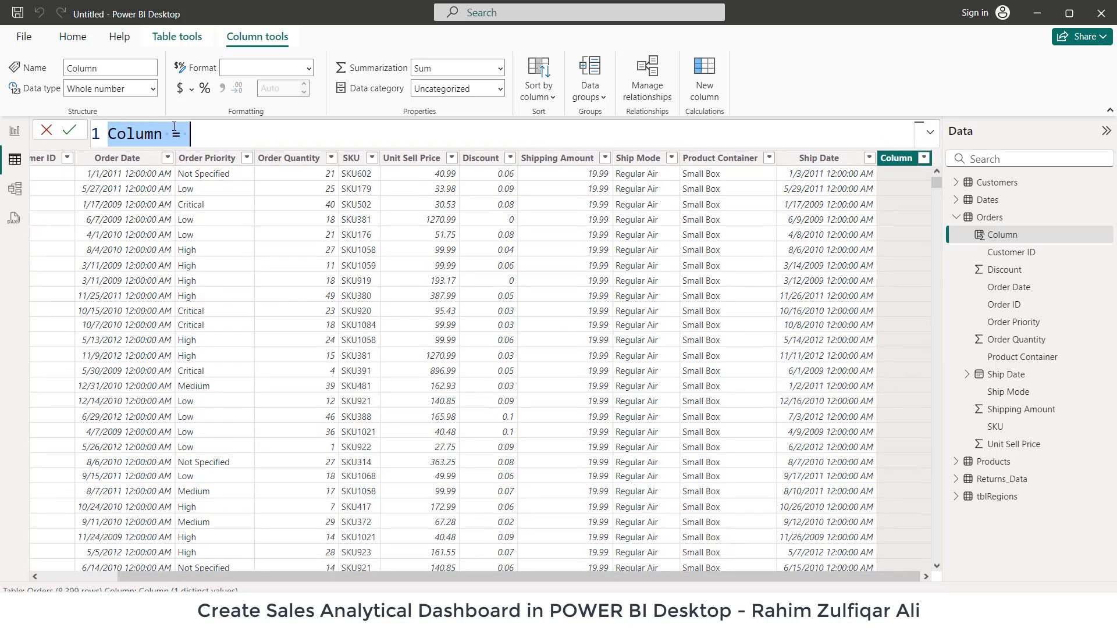
pyautogui.press('Home')
pyautogui.hotkey('ctrl', 'shift', 'Right')
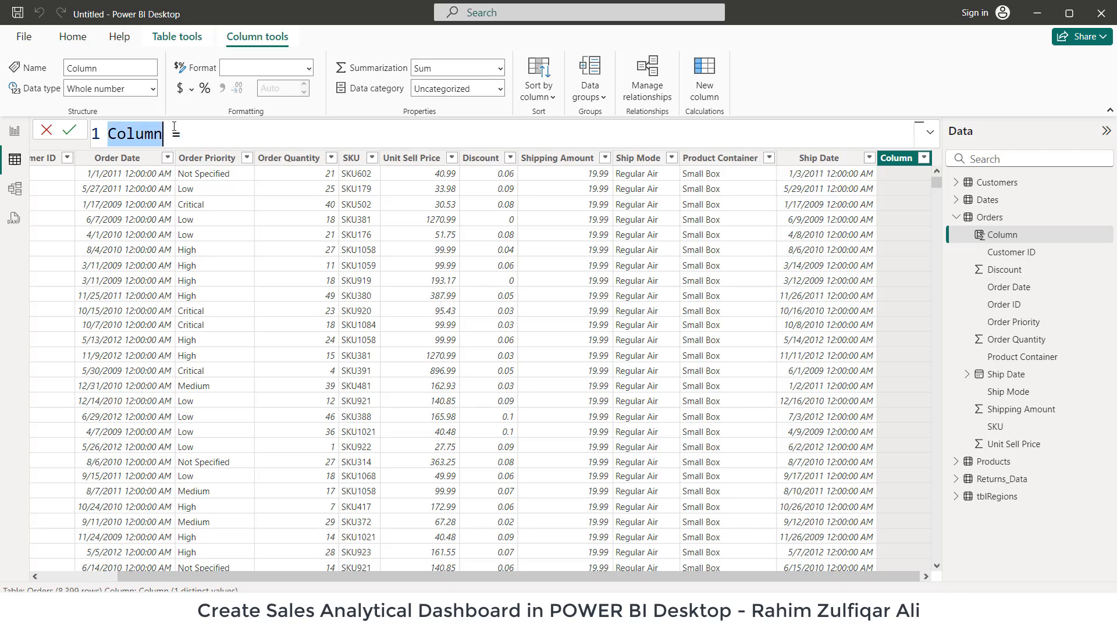
pyautogui.write('Net Sell P')
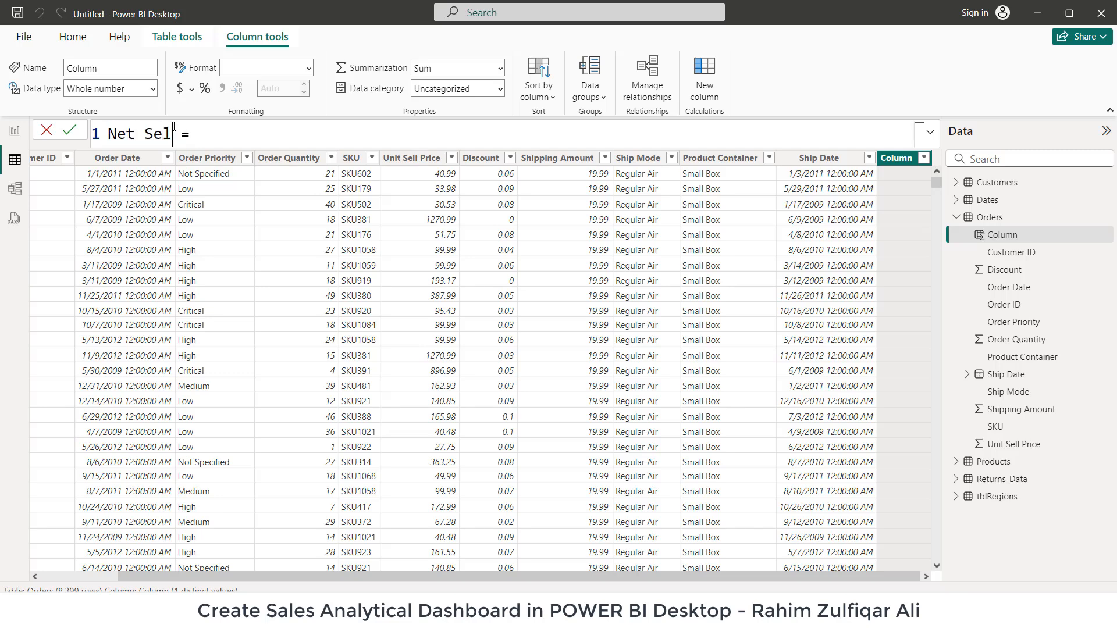
pyautogui.write('rice')
# Step: Complete and commit the Net Sell Price formula as [Unit Sell Price] * (1-[Discount])
pyautogui.write('[')
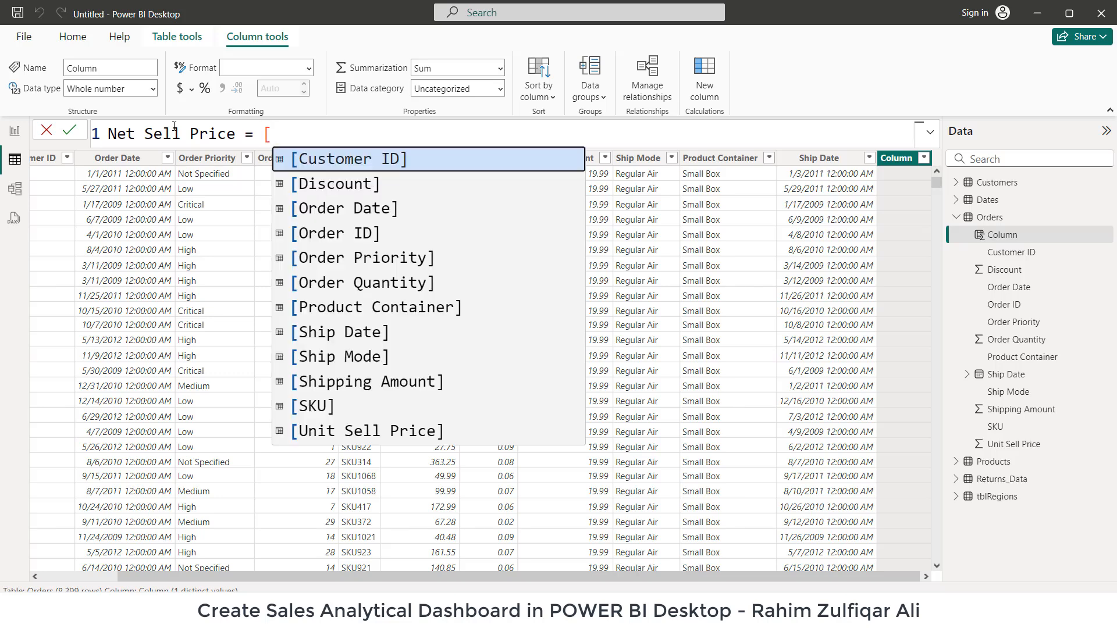
pyautogui.press('Down')
pyautogui.press('Down')
pyautogui.press('Down')
pyautogui.press('Down')
pyautogui.press('Down')
pyautogui.press('Down')
pyautogui.press('Down')
pyautogui.press('Down')
pyautogui.press('Down')
pyautogui.press('Down')
pyautogui.press('Down')
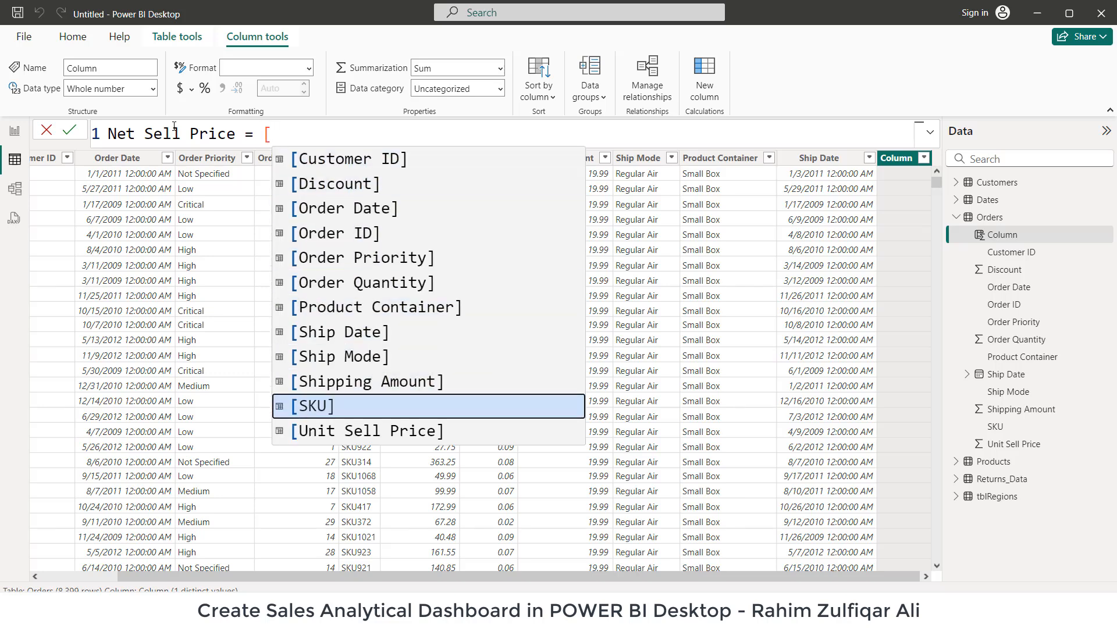
pyautogui.press('Tab')
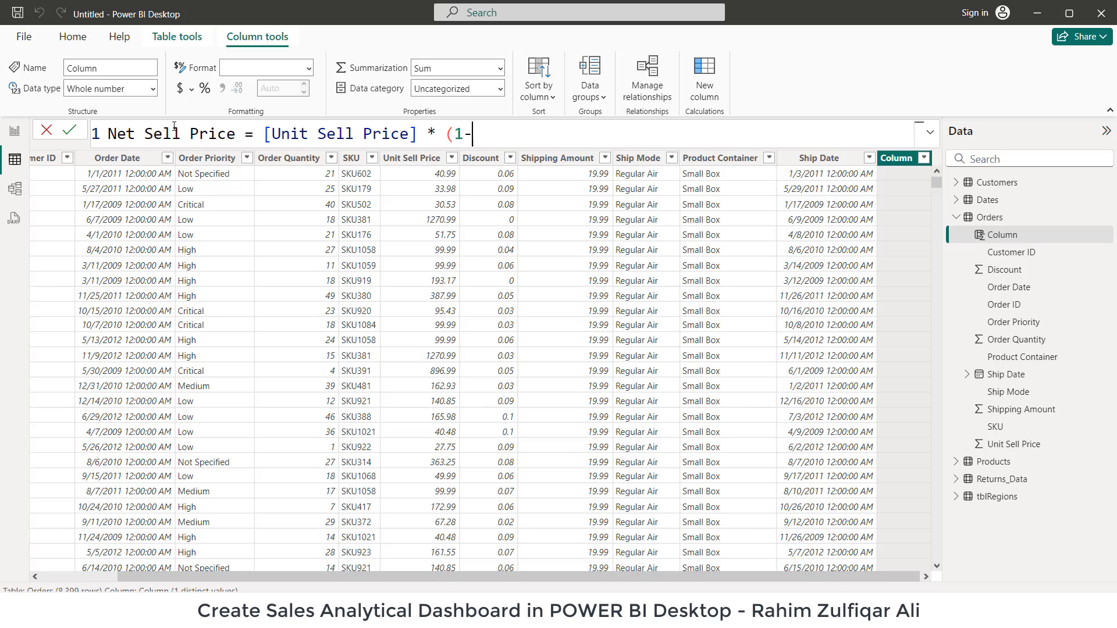
pyautogui.write('* (1-[')
pyautogui.press('Down')
pyautogui.press('Tab')
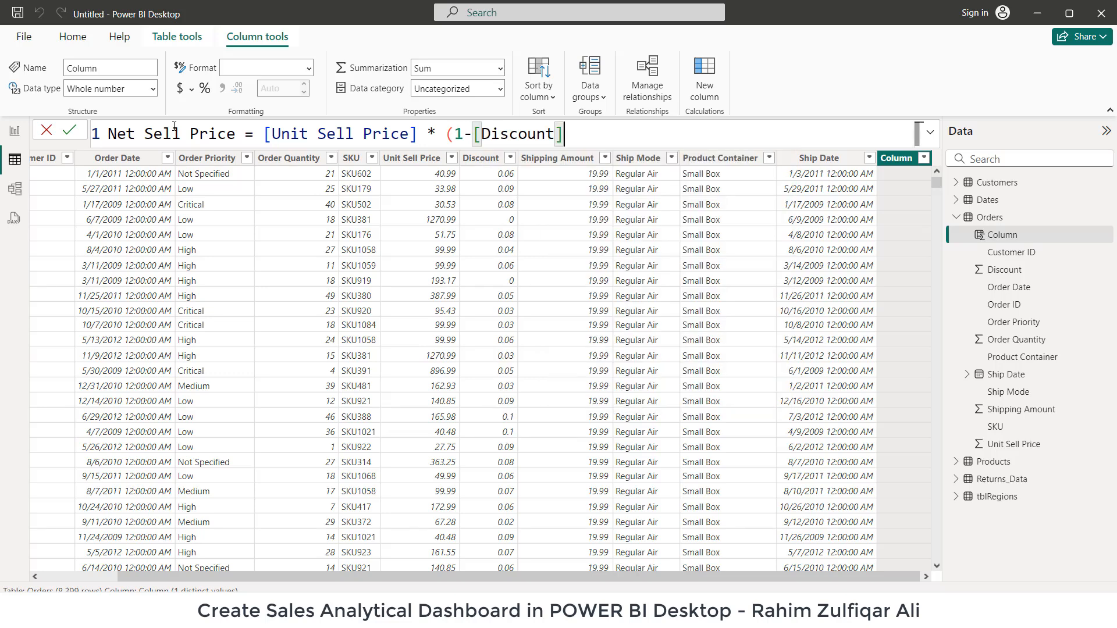
pyautogui.write(')')
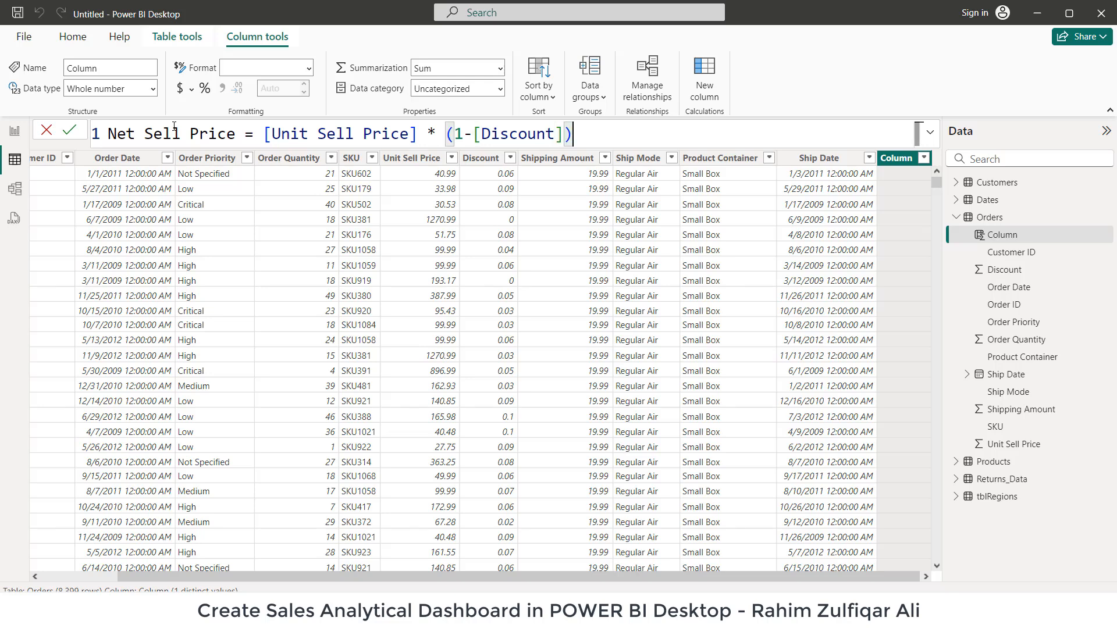
pyautogui.press('Return')
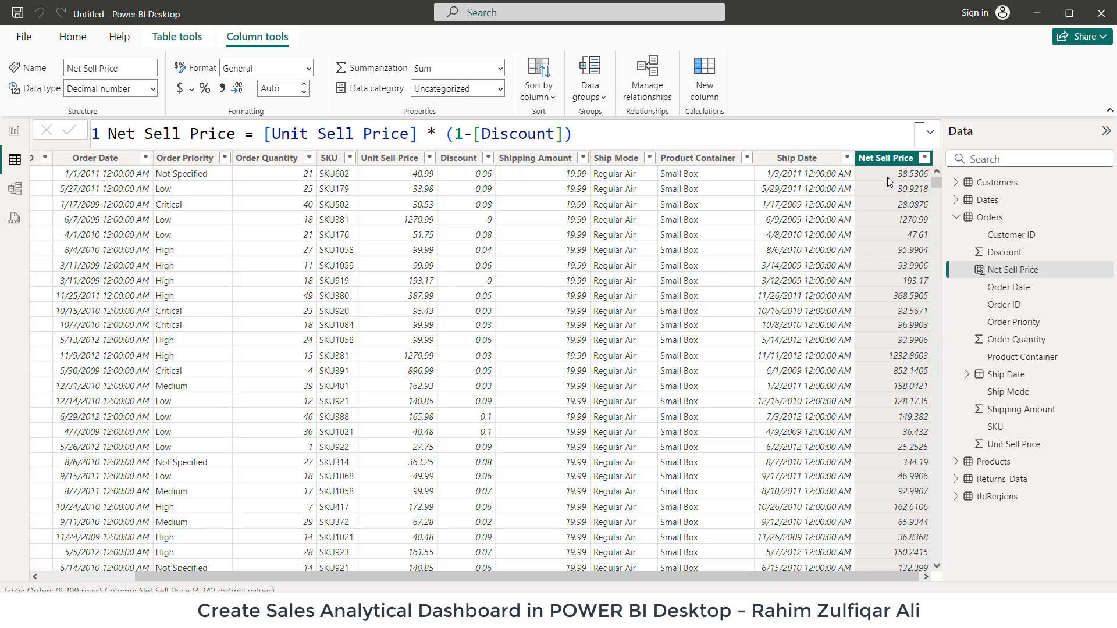
# Step: Add another calculated column to the Orders table and name it Order Amount in the formula
pyautogui.click(401, 173)
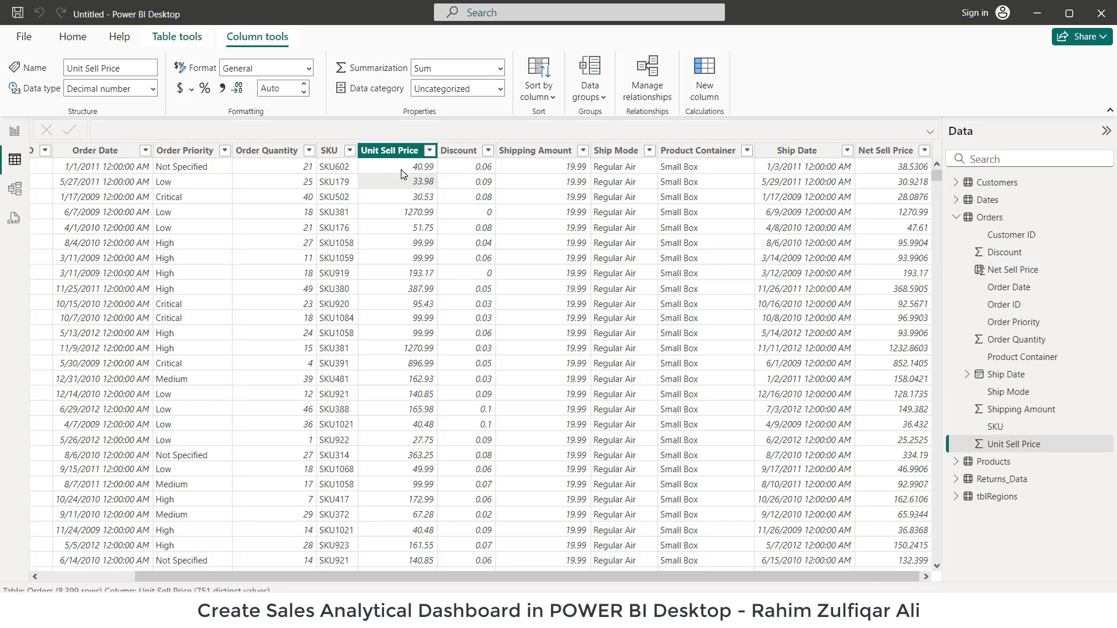
pyautogui.click(909, 170)
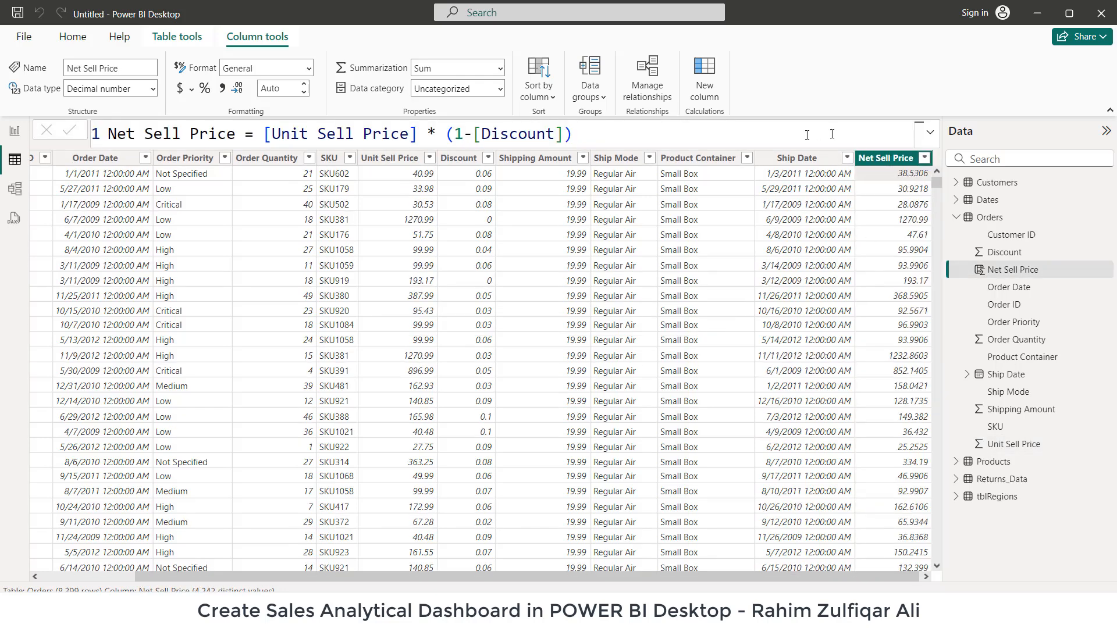
pyautogui.click(709, 85)
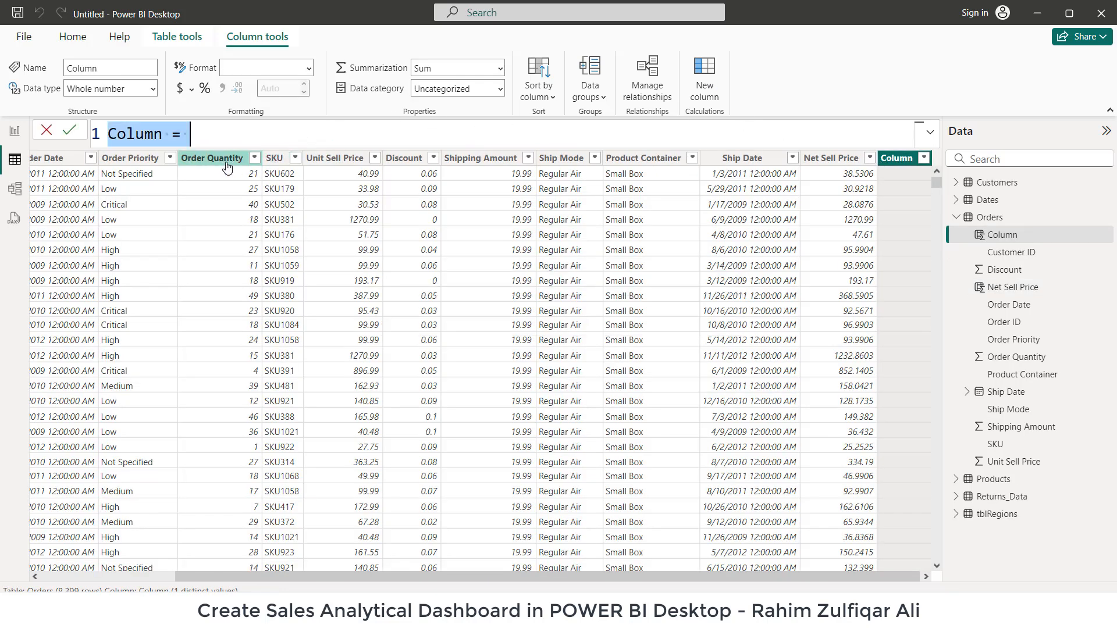
pyautogui.press('Home')
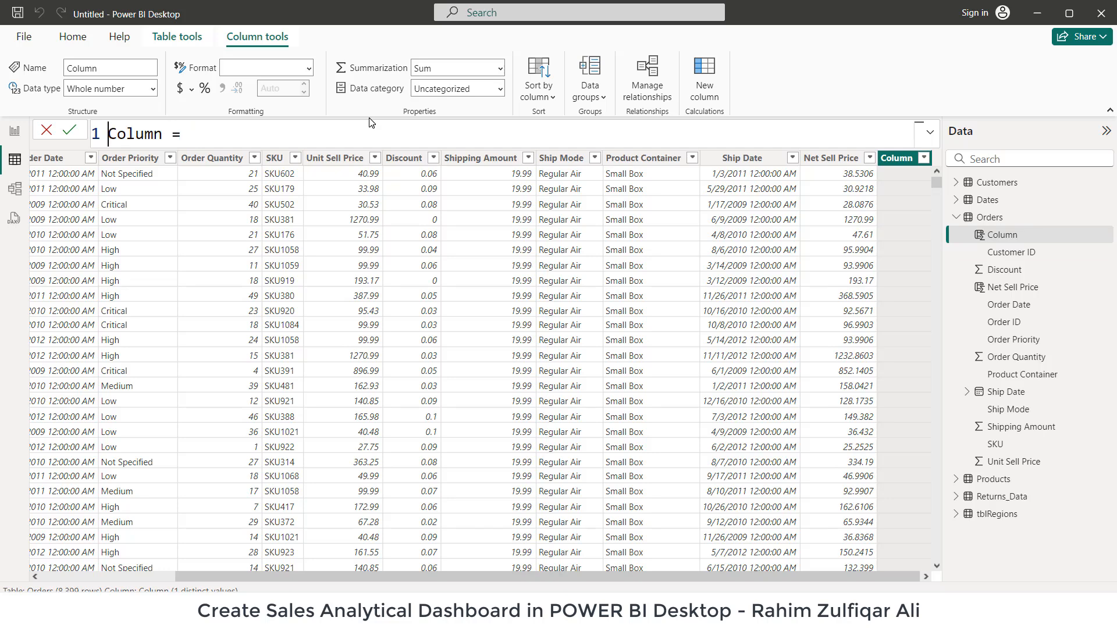
pyautogui.write('order Am')
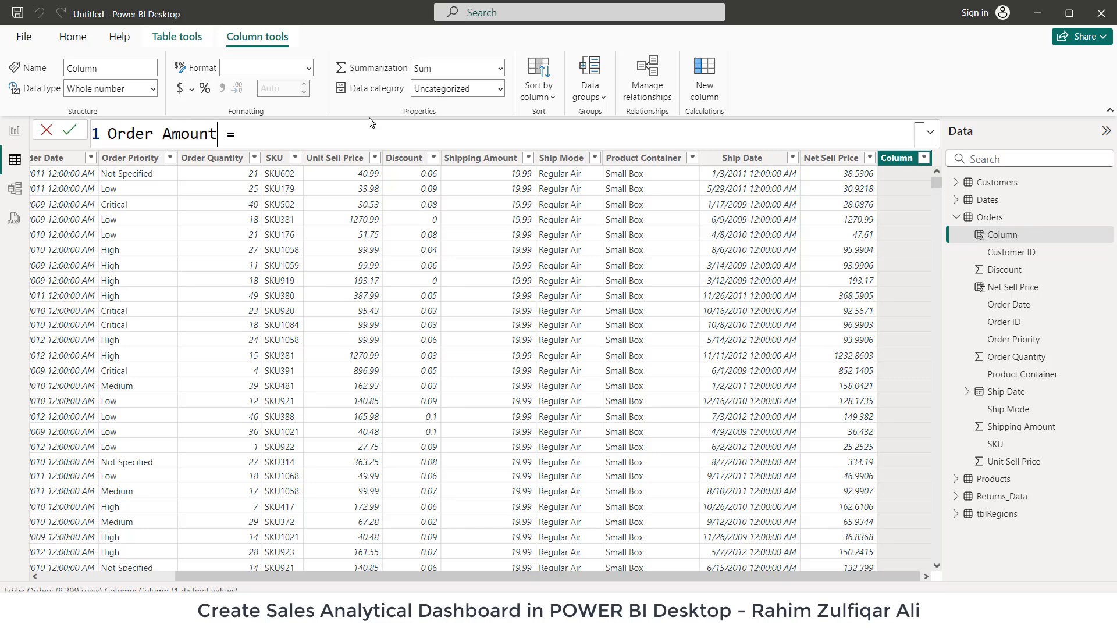
# Step: Complete and commit the Order Amount formula as [Order Quantity] * [Net Sell Price]
pyautogui.write('[')
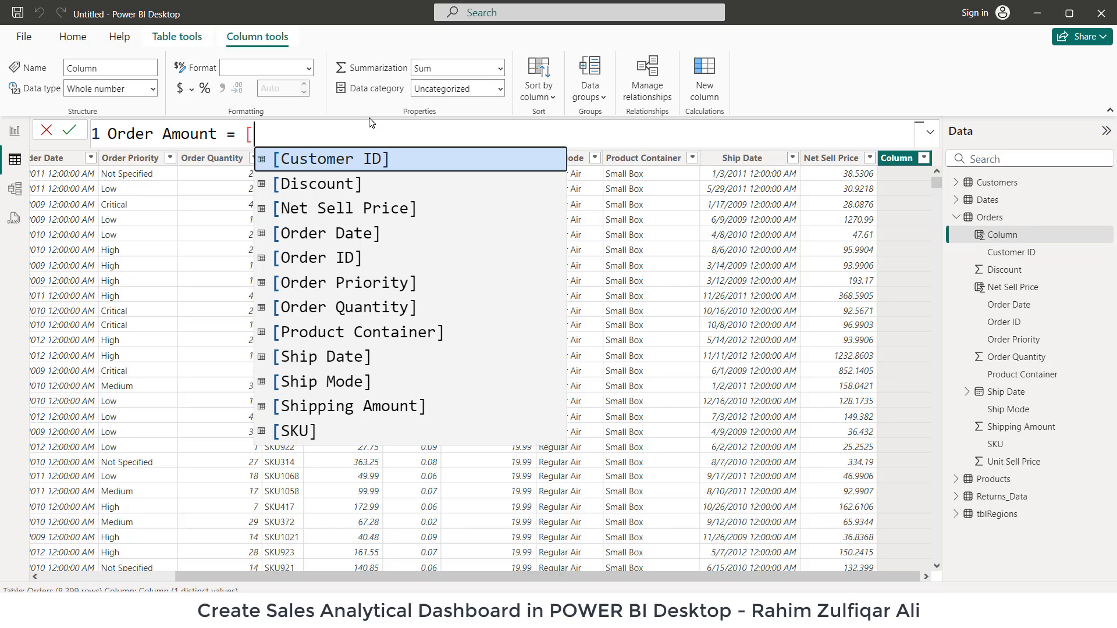
pyautogui.write('order')
pyautogui.press('Down')
pyautogui.press('Down')
pyautogui.press('Down')
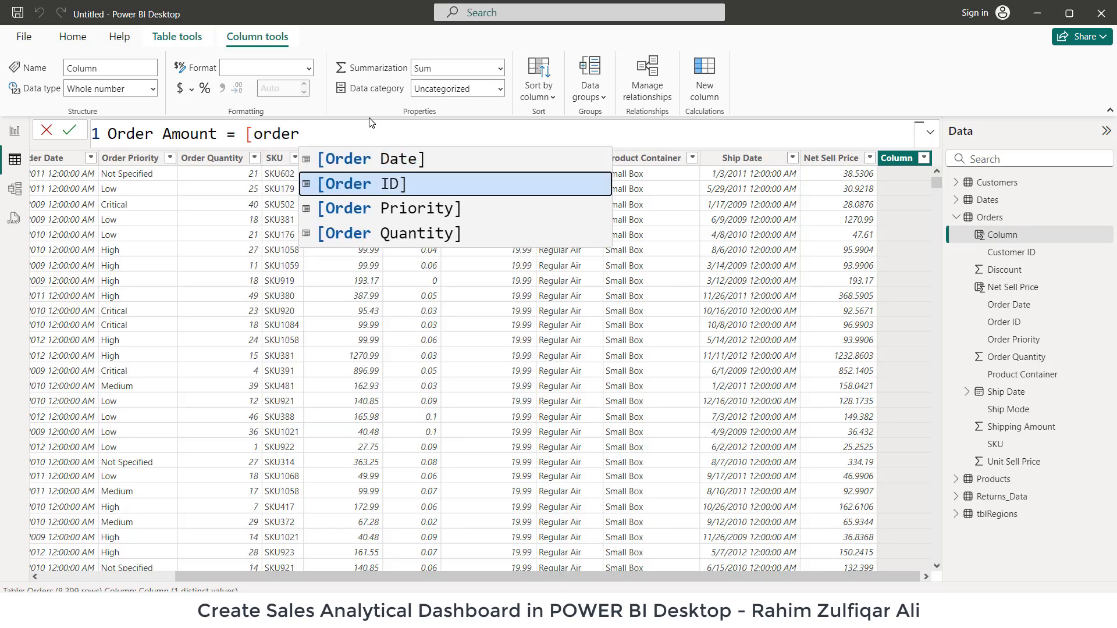
pyautogui.press('Tab')
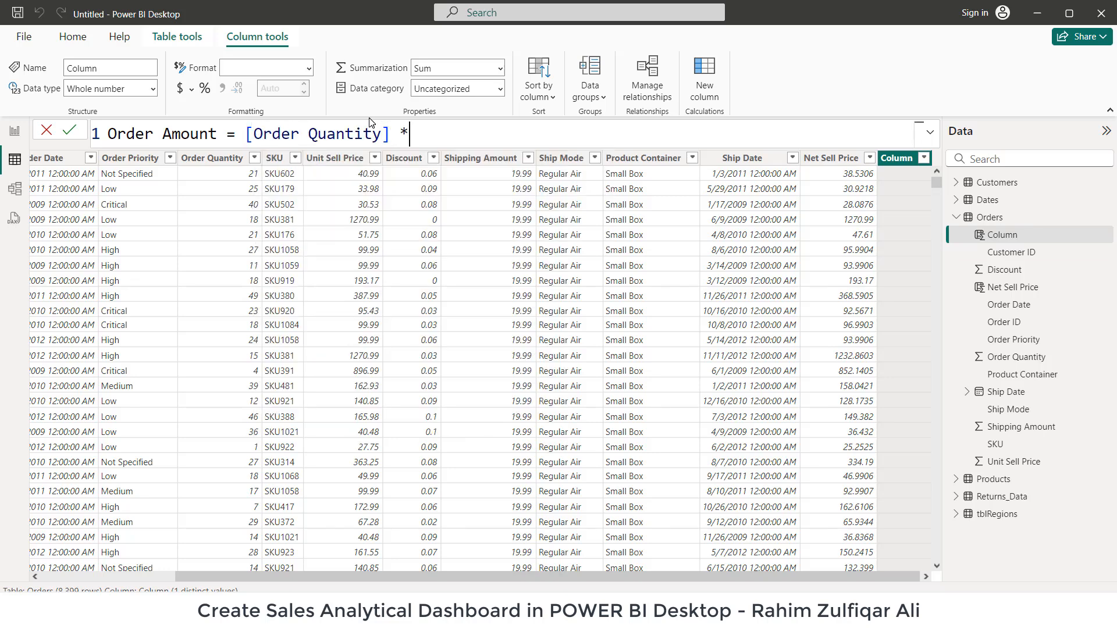
pyautogui.write('* [net')
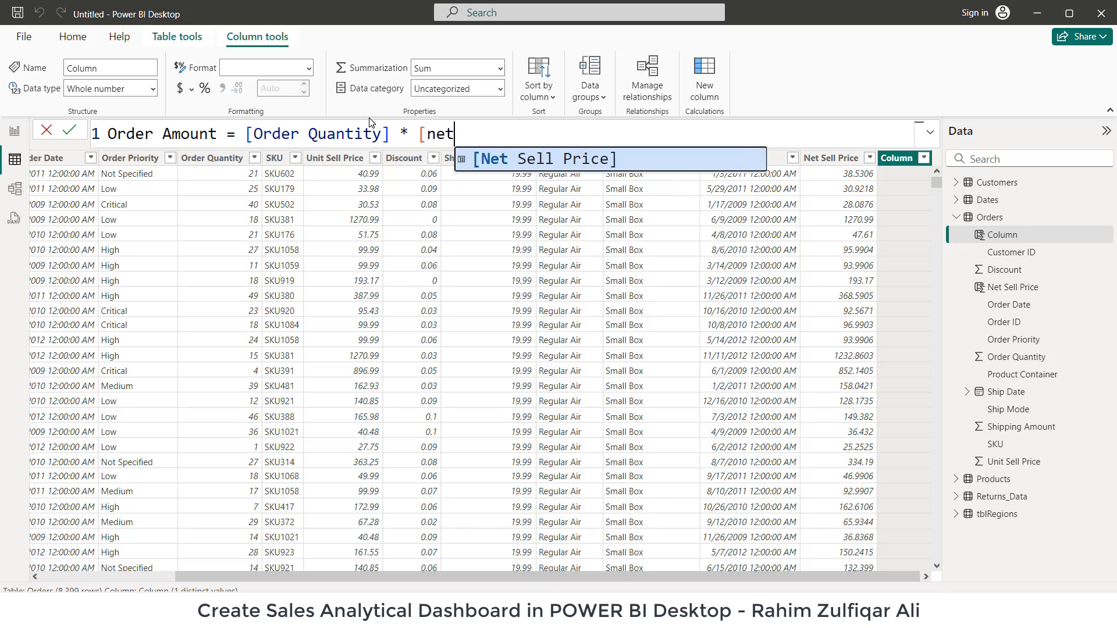
pyautogui.press('Tab')
pyautogui.press('Return')
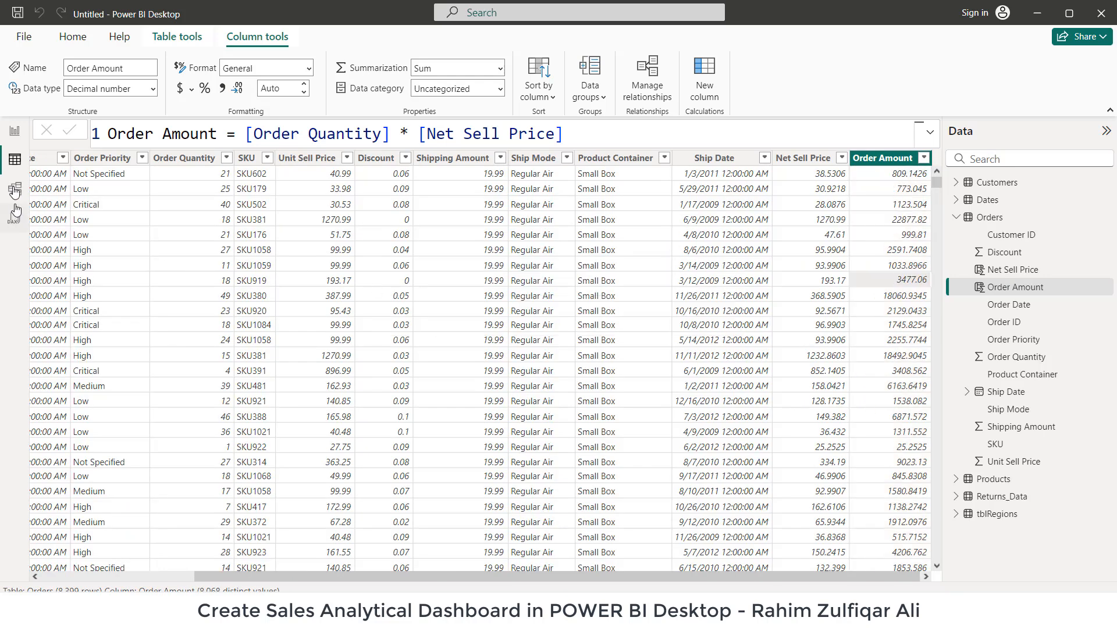
# Step: Switch to the report view, create a card from the Orders field Unit Sell Price and move it to the middle of the canvas
pyautogui.click(14, 130)
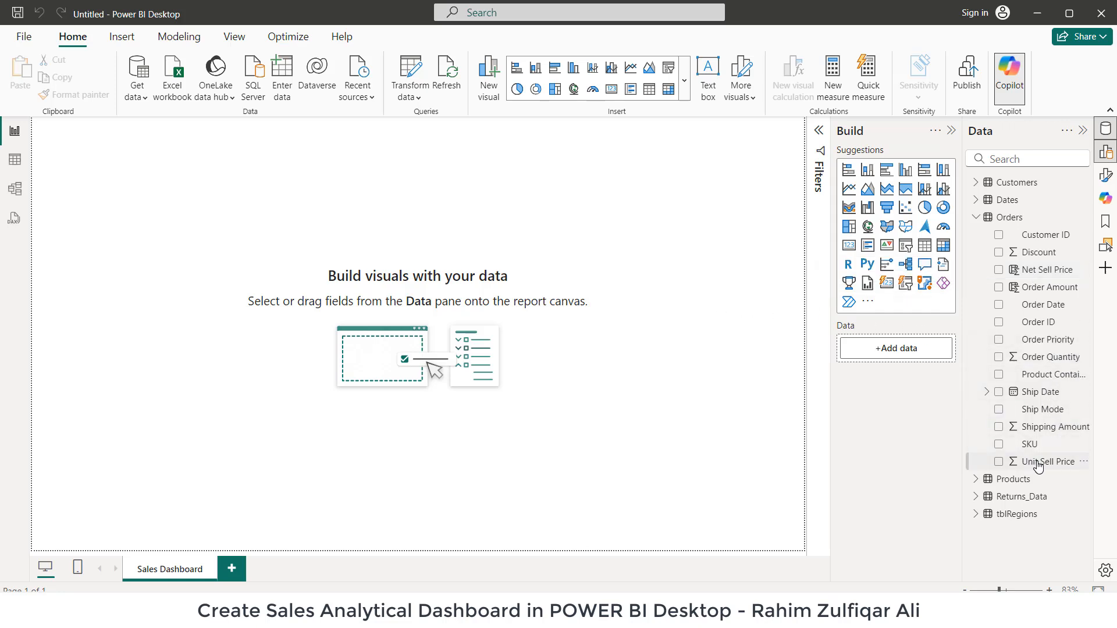
pyautogui.click(999, 463)
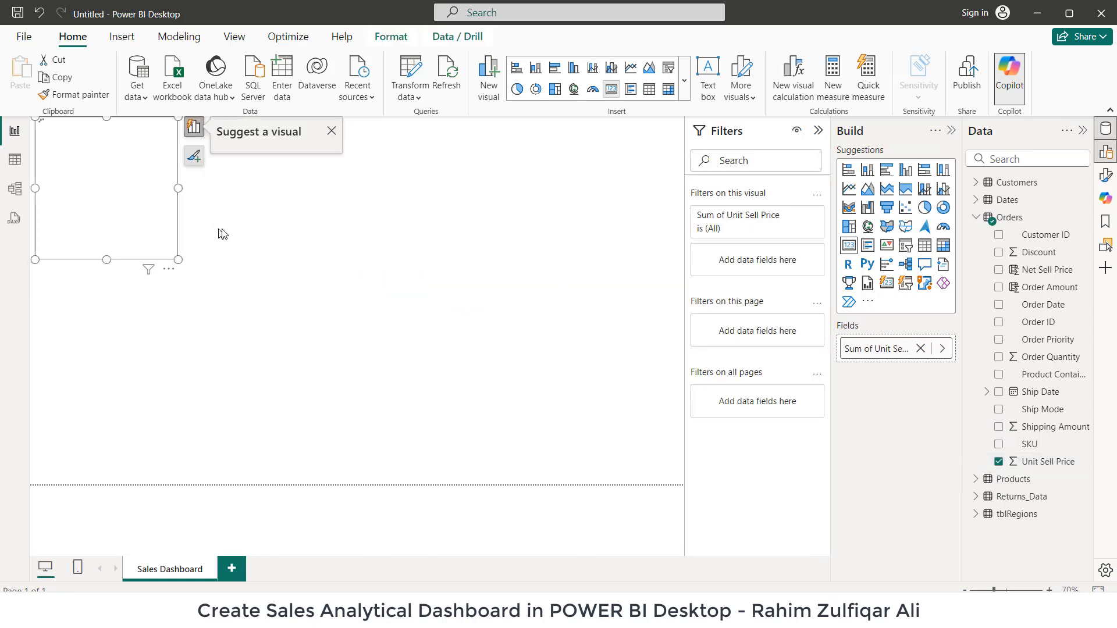
pyautogui.moveTo(93, 183); pyautogui.dragTo(311, 272)
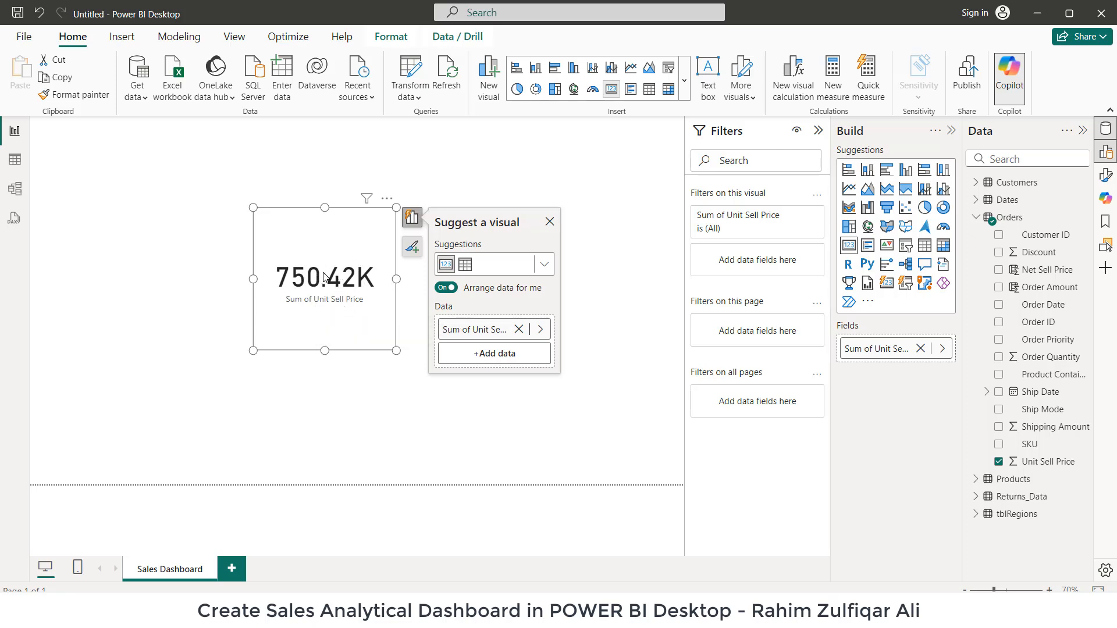
# Step: Try the Average, Minimum, Maximum and Count summarizations of Unit Sell Price on the card
pyautogui.rightClick(464, 329)
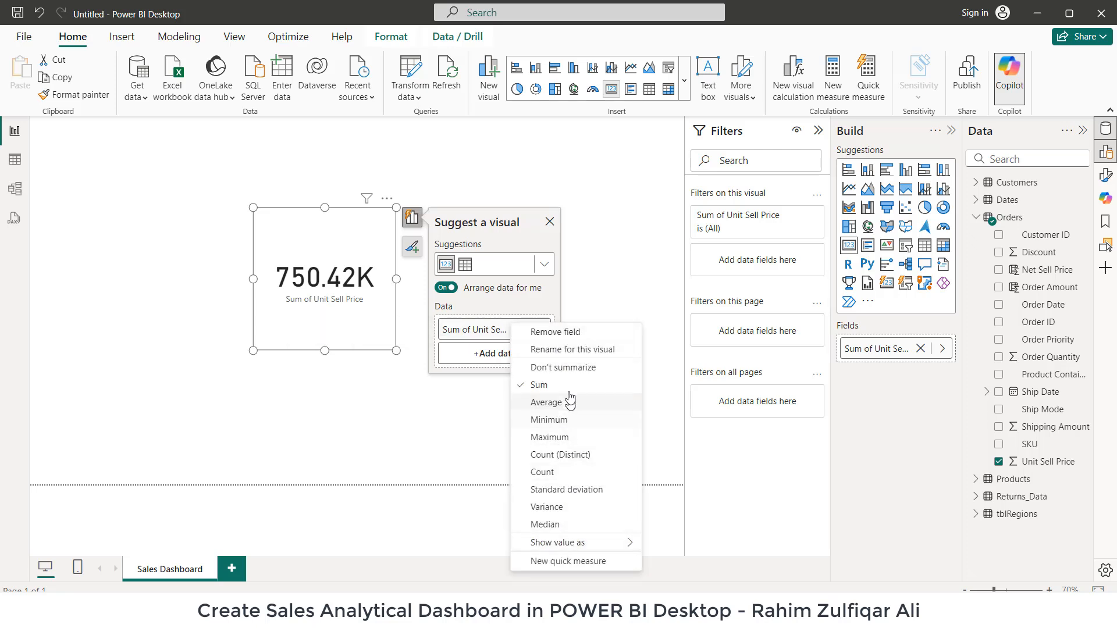
pyautogui.click(547, 402)
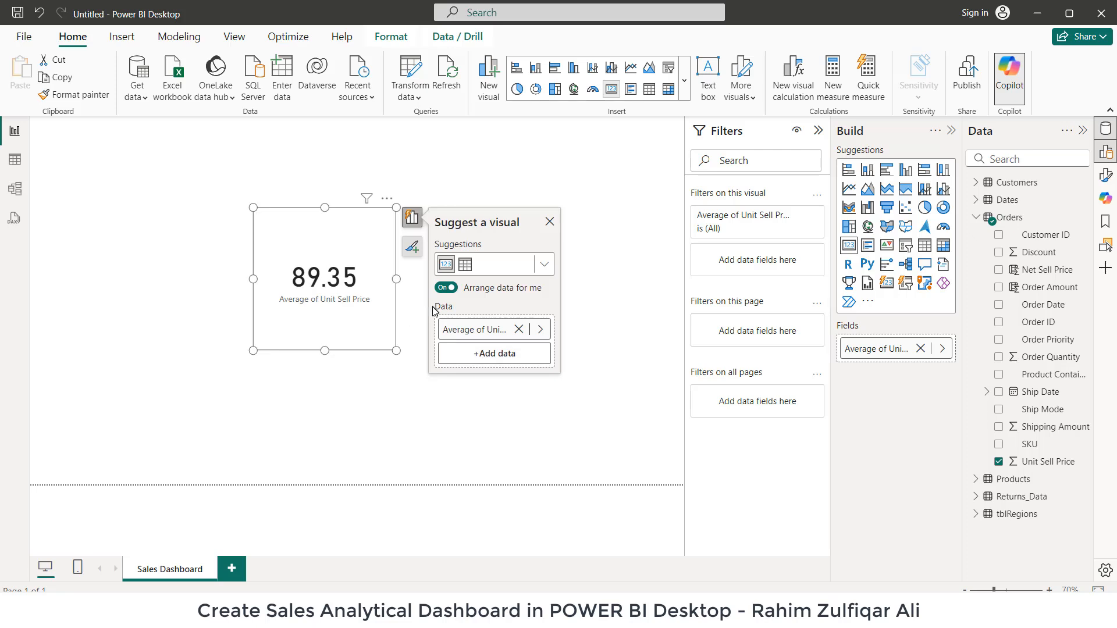
pyautogui.rightClick(465, 330)
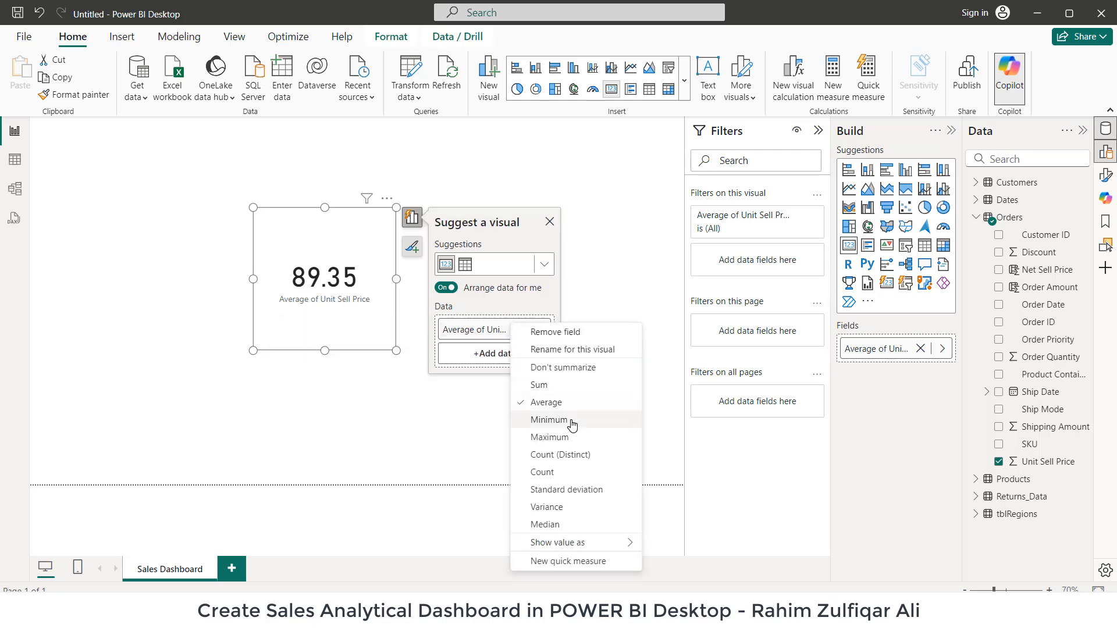
pyautogui.click(548, 420)
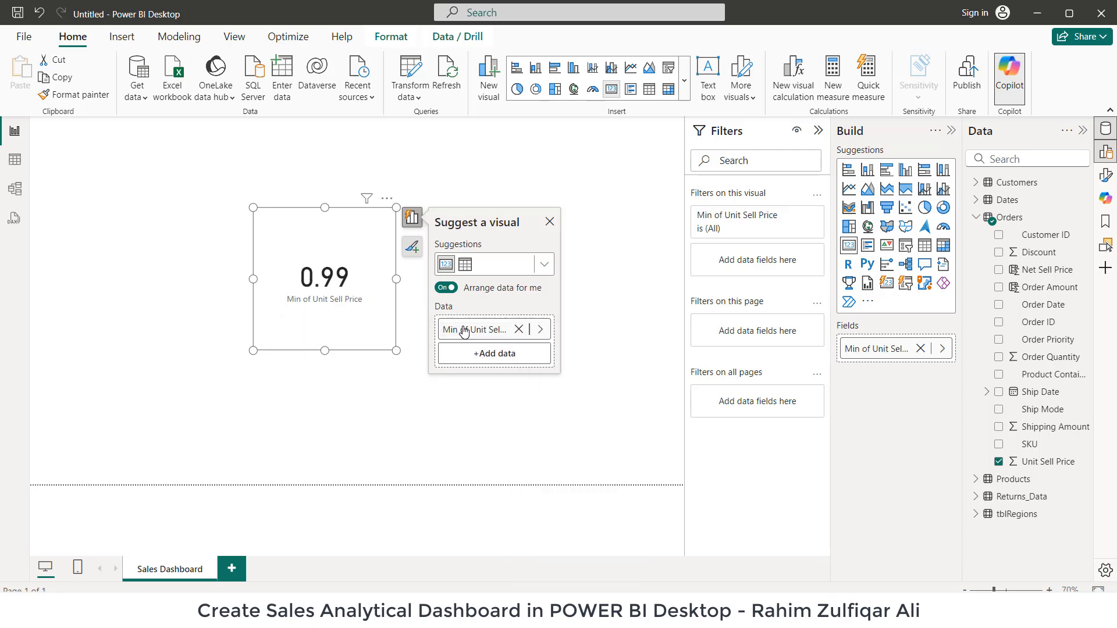
pyautogui.rightClick(464, 331)
pyautogui.click(550, 437)
pyautogui.rightClick(477, 329)
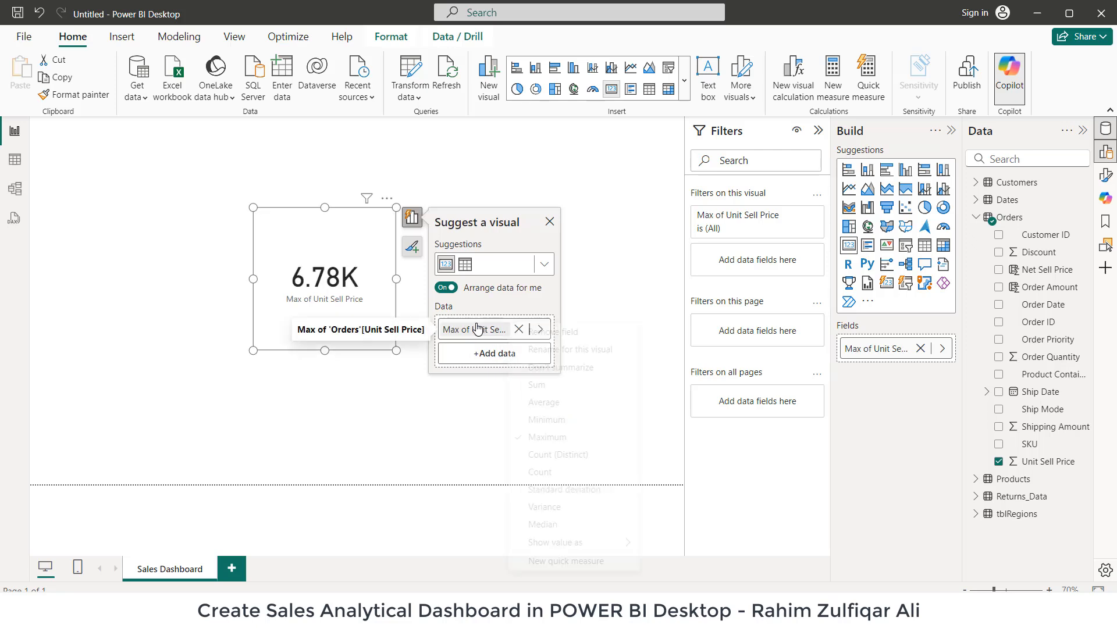
pyautogui.click(573, 471)
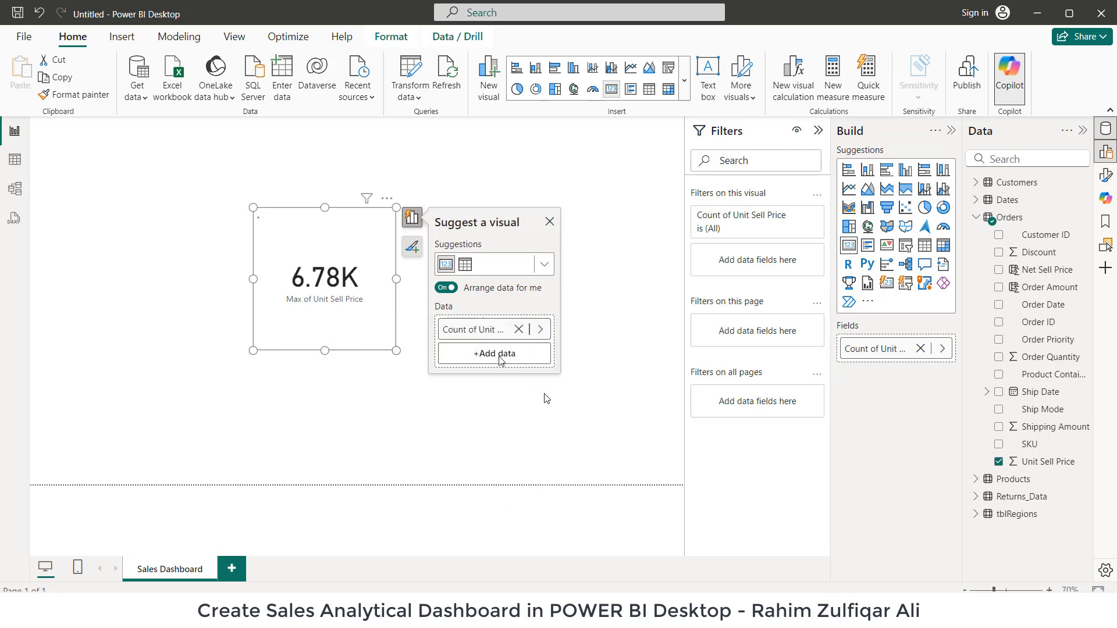
pyautogui.rightClick(460, 329)
pyautogui.click(557, 470)
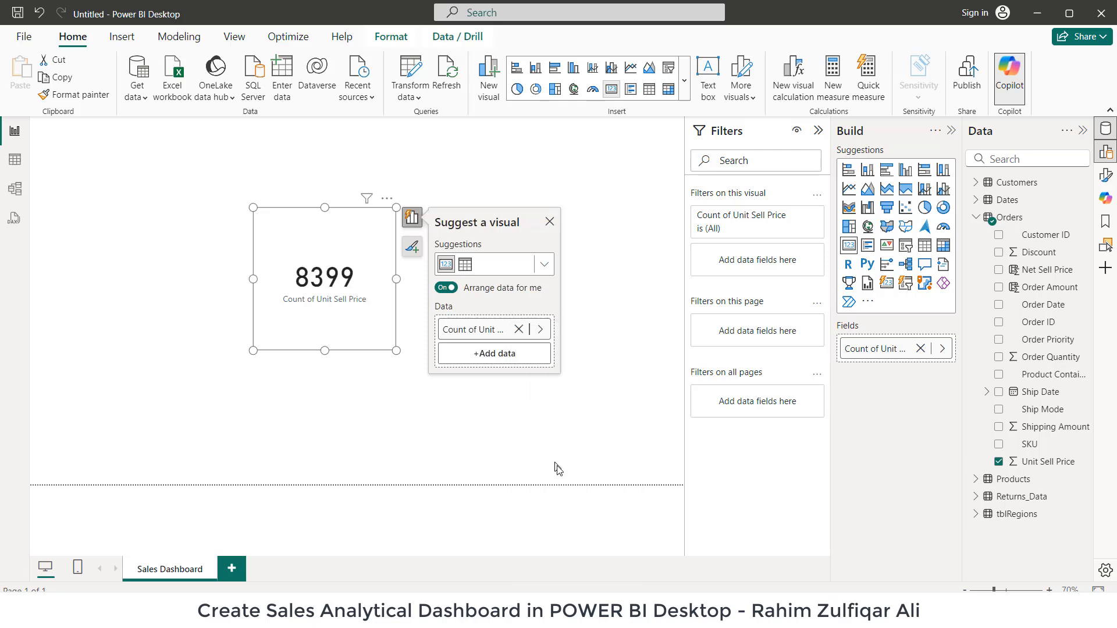
# Step: Try the Sum, Average, Maximum and Don't summarize options for Unit Sell Price, returning the visual to Sum
pyautogui.rightClick(487, 334)
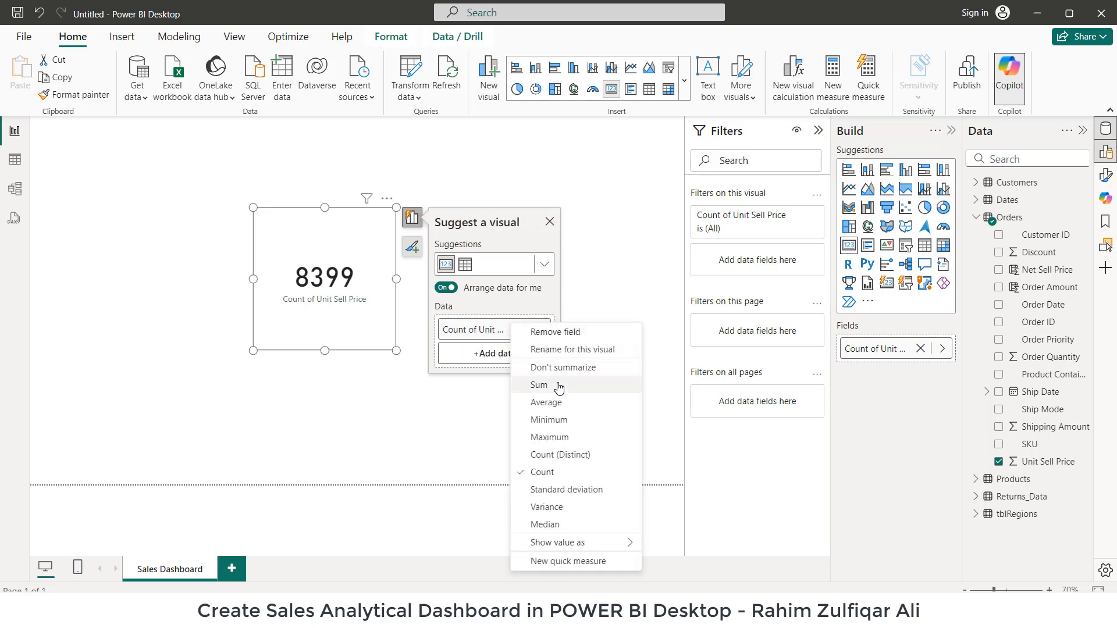
pyautogui.click(558, 385)
pyautogui.rightClick(474, 333)
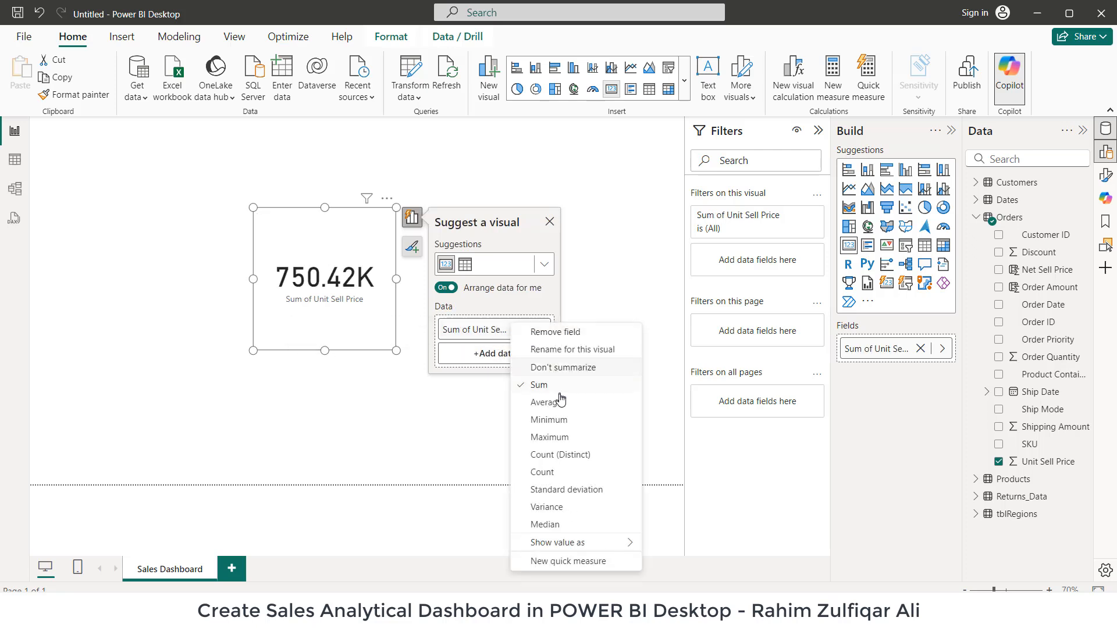
pyautogui.click(558, 403)
pyautogui.rightClick(459, 329)
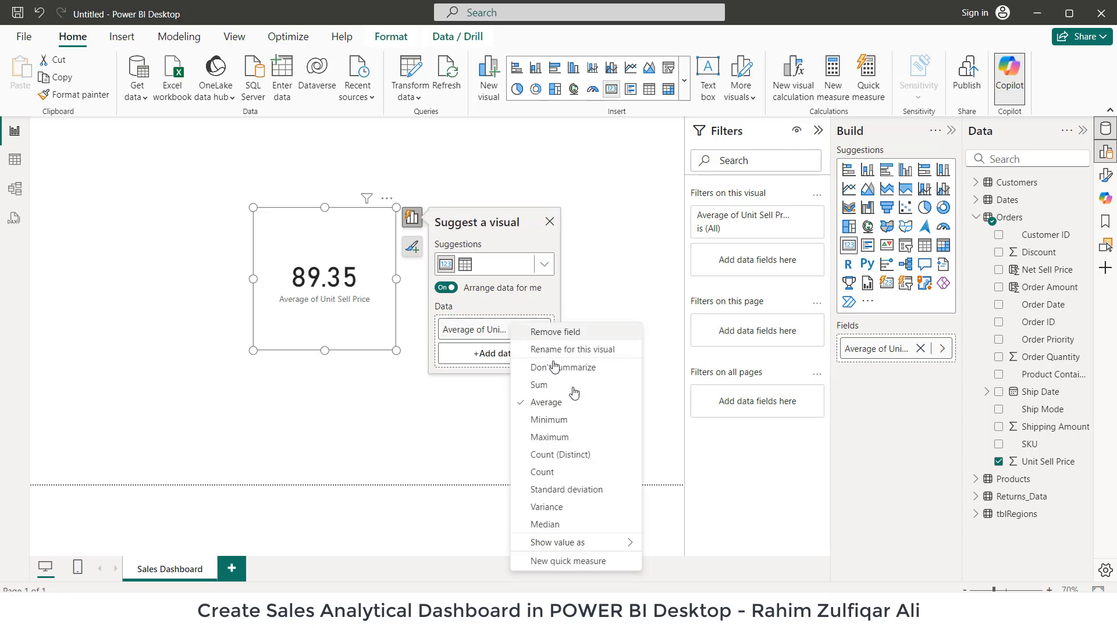
pyautogui.click(564, 436)
pyautogui.rightClick(483, 330)
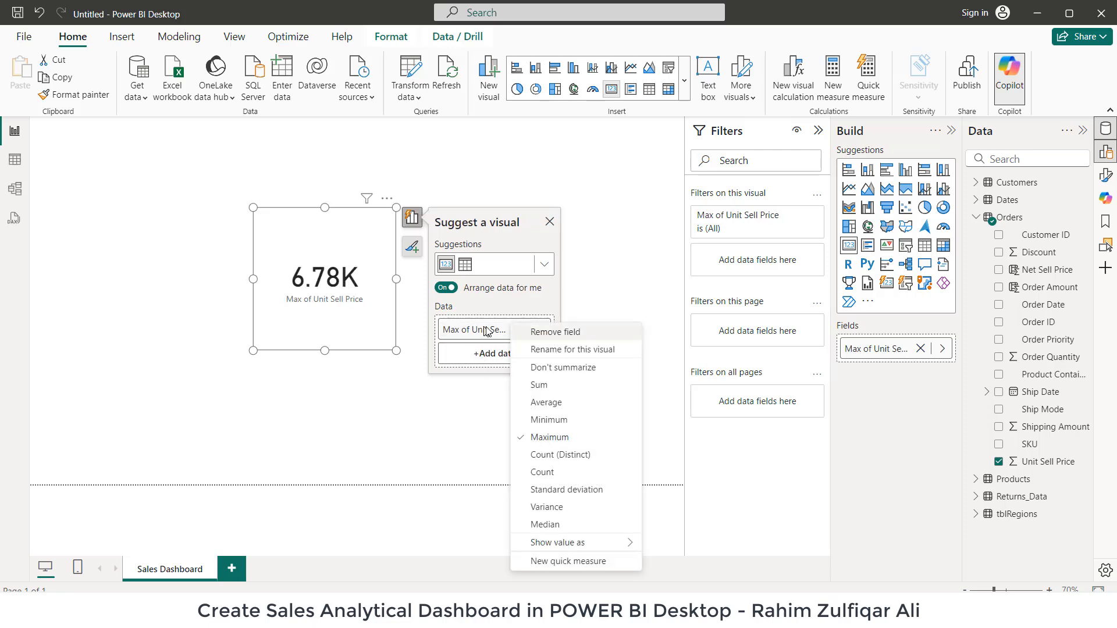
pyautogui.click(563, 367)
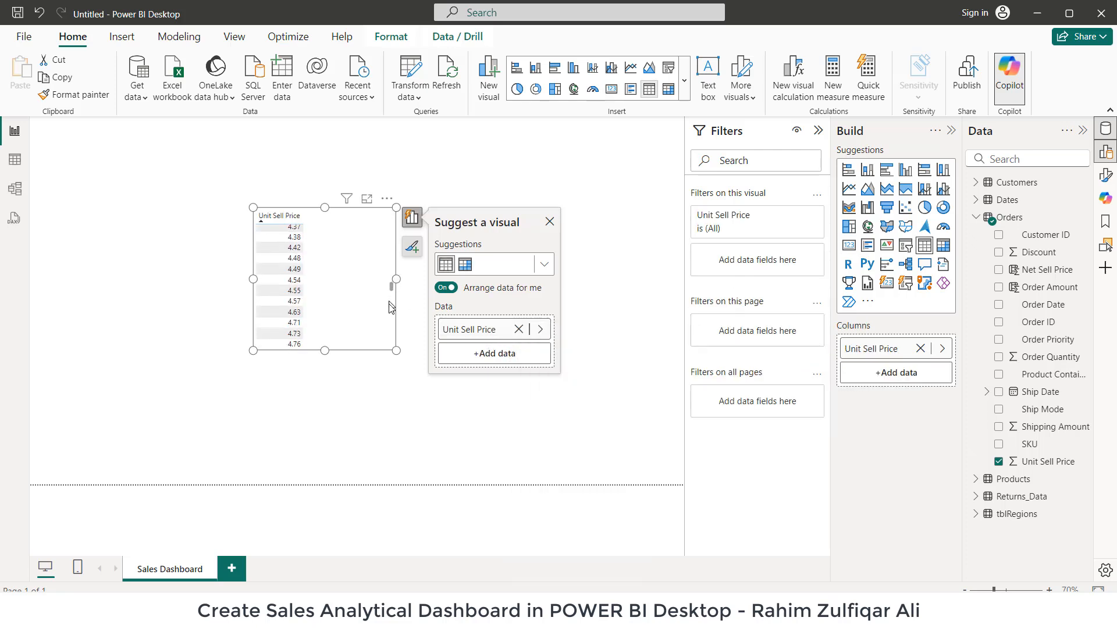
pyautogui.rightClick(470, 335)
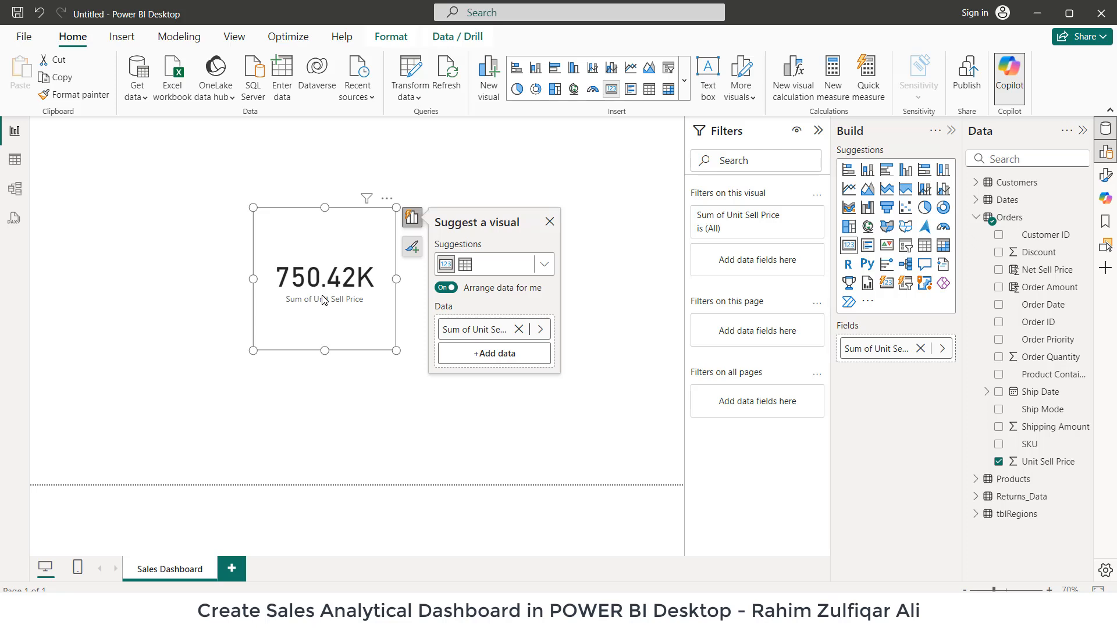
pyautogui.click(602, 372)
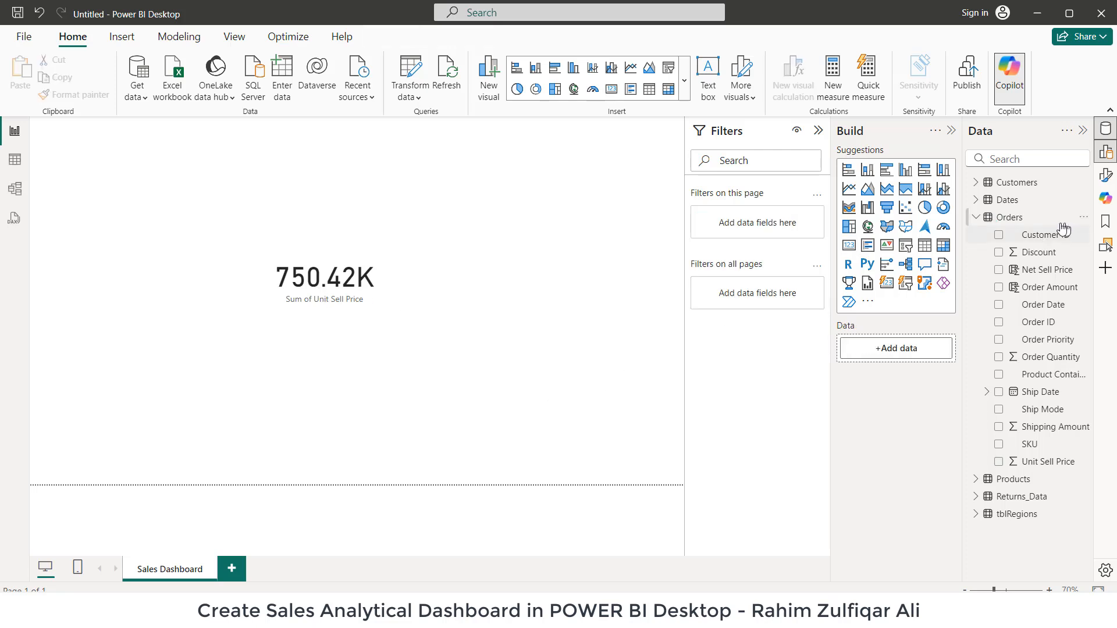
# Step: Create a new measure in the Orders table and name it total_ in the formula
pyautogui.click(1029, 218)
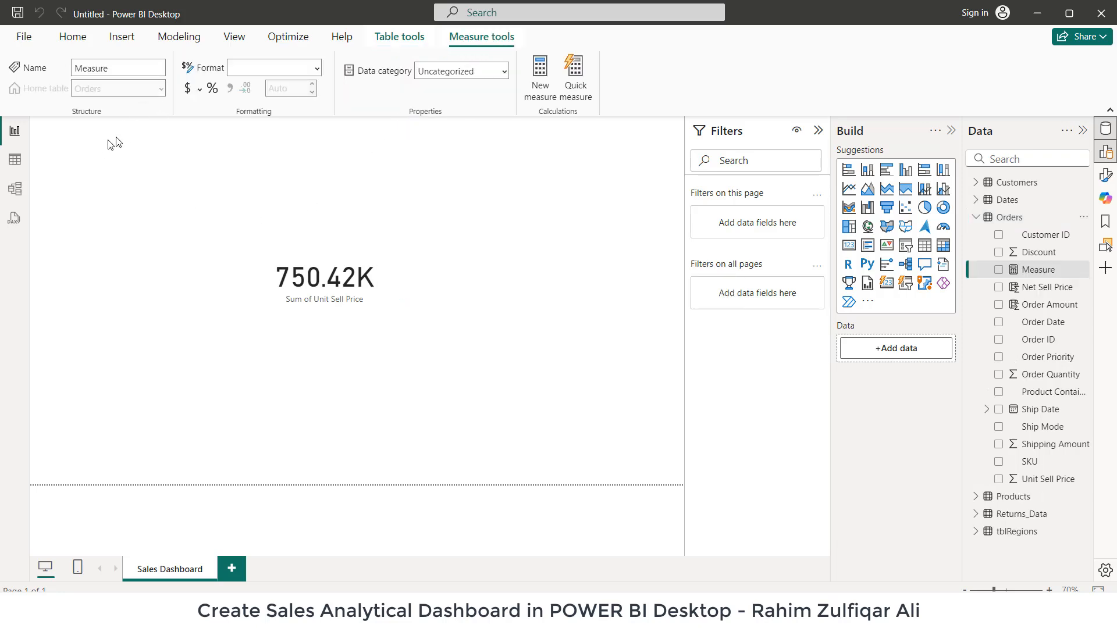
pyautogui.scroll(5, 232, 125)
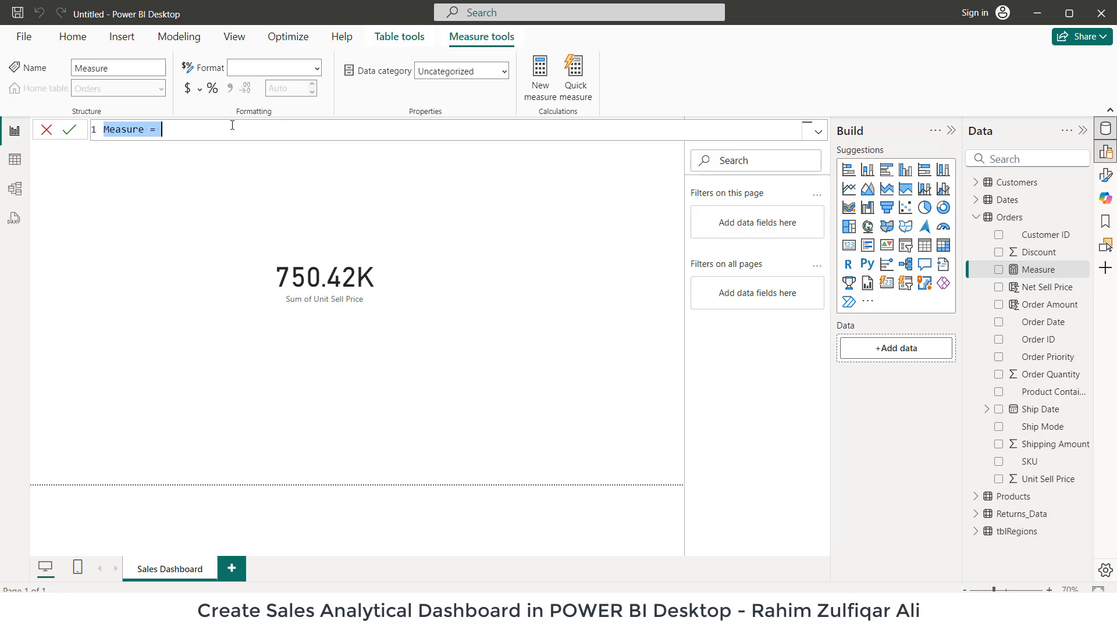
pyautogui.press('Home')
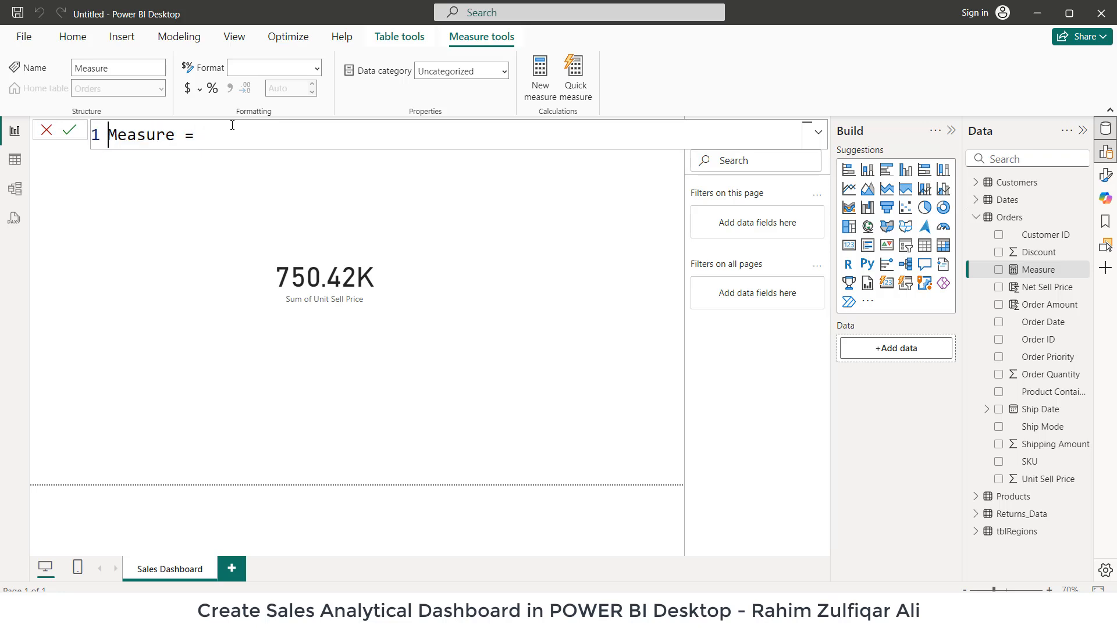
pyautogui.hotkey('ctrl', 'shift', 'Right')
pyautogui.write('total_ = ')
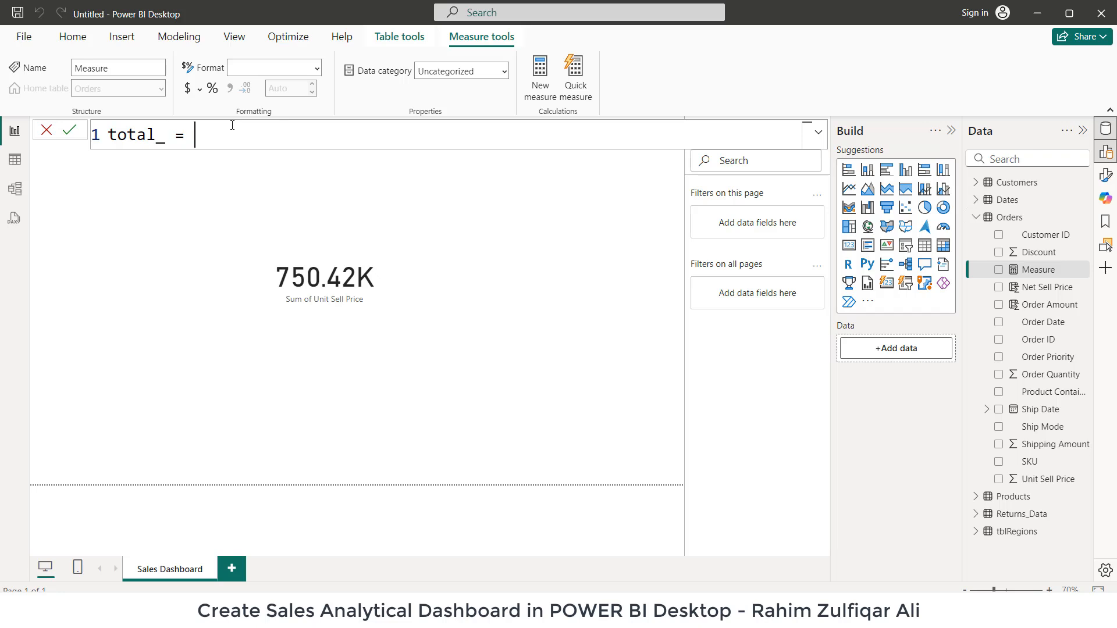
# Step: Complete the total_ measure formula as SUM(Orders[Unit Sell Price]) and commit it
pyautogui.write('SUM(order')
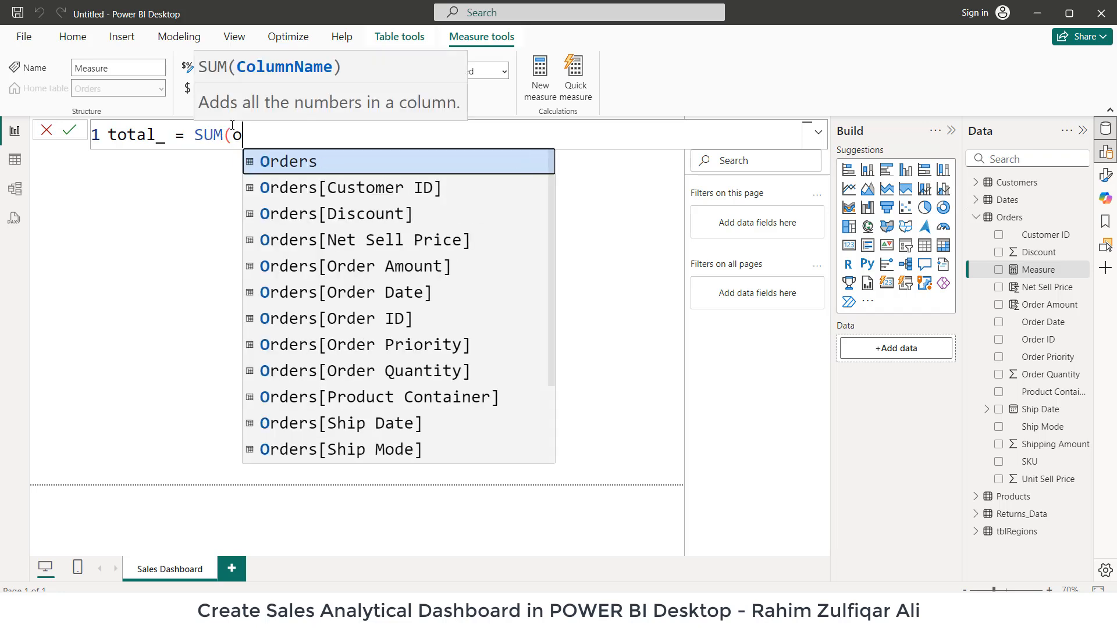
pyautogui.press('Down')
pyautogui.press('Down')
pyautogui.press('Down')
pyautogui.press('Down')
pyautogui.press('Down')
pyautogui.press('Down')
pyautogui.press('Down')
pyautogui.press('Down')
pyautogui.press('Down')
pyautogui.press('Down')
pyautogui.press('Down')
pyautogui.press('Down')
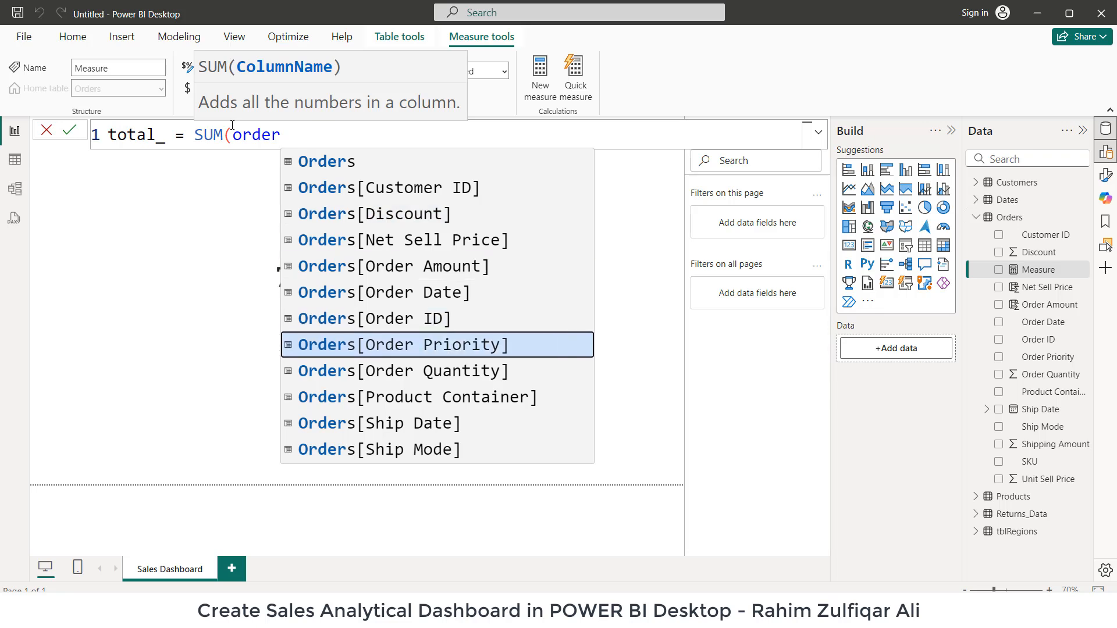
pyautogui.press('Down')
pyautogui.press('Down')
pyautogui.press('Down')
pyautogui.press('Up')
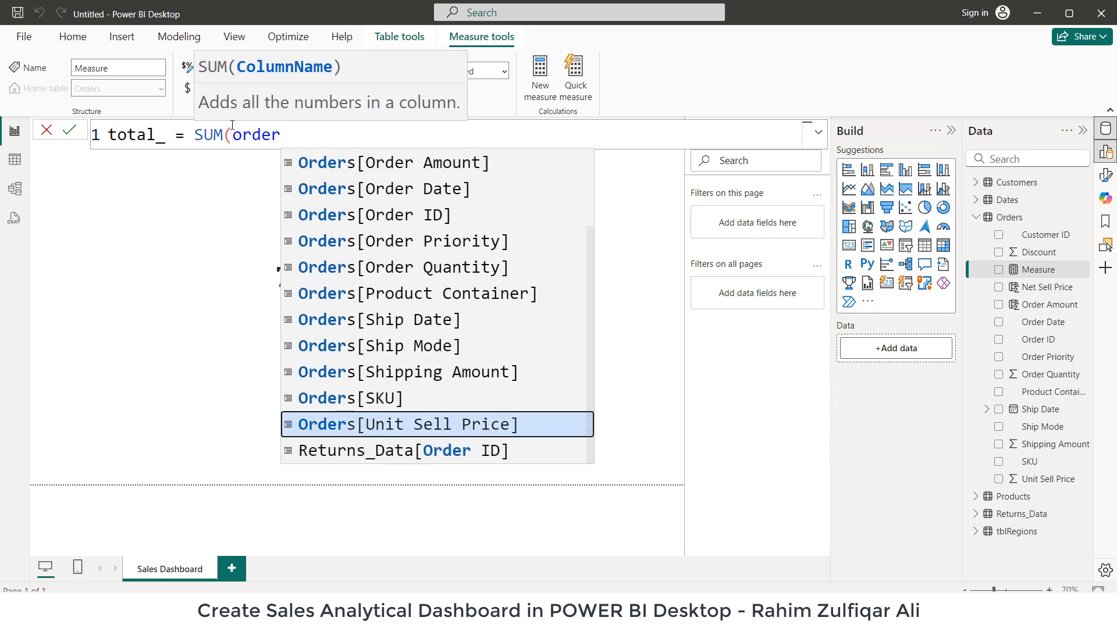
pyautogui.press('Tab')
pyautogui.write(')')
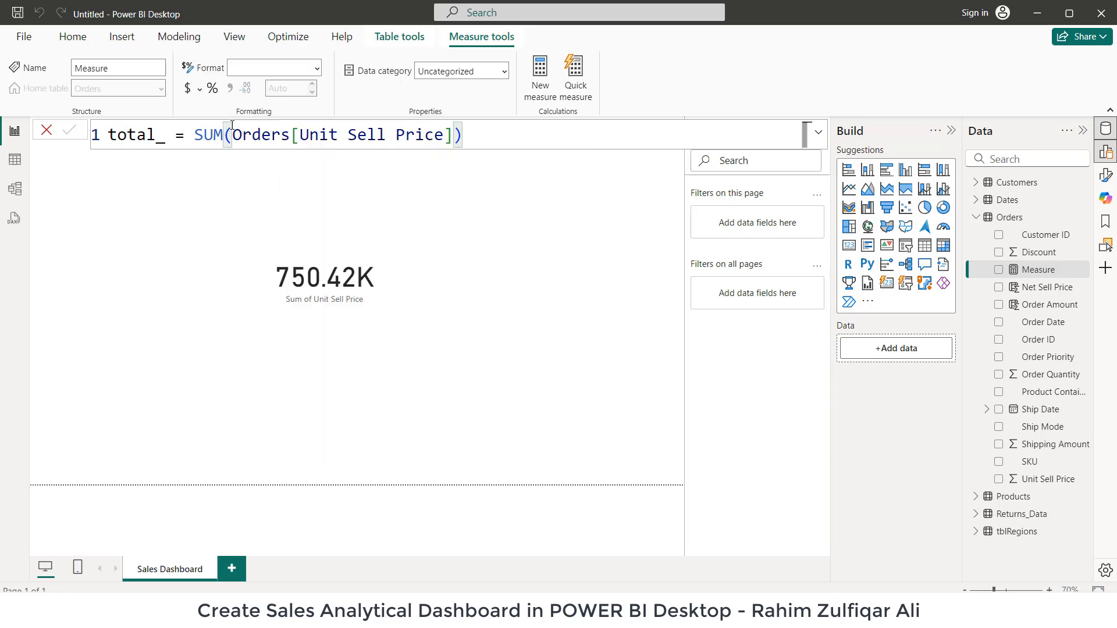
pyautogui.press('Return')
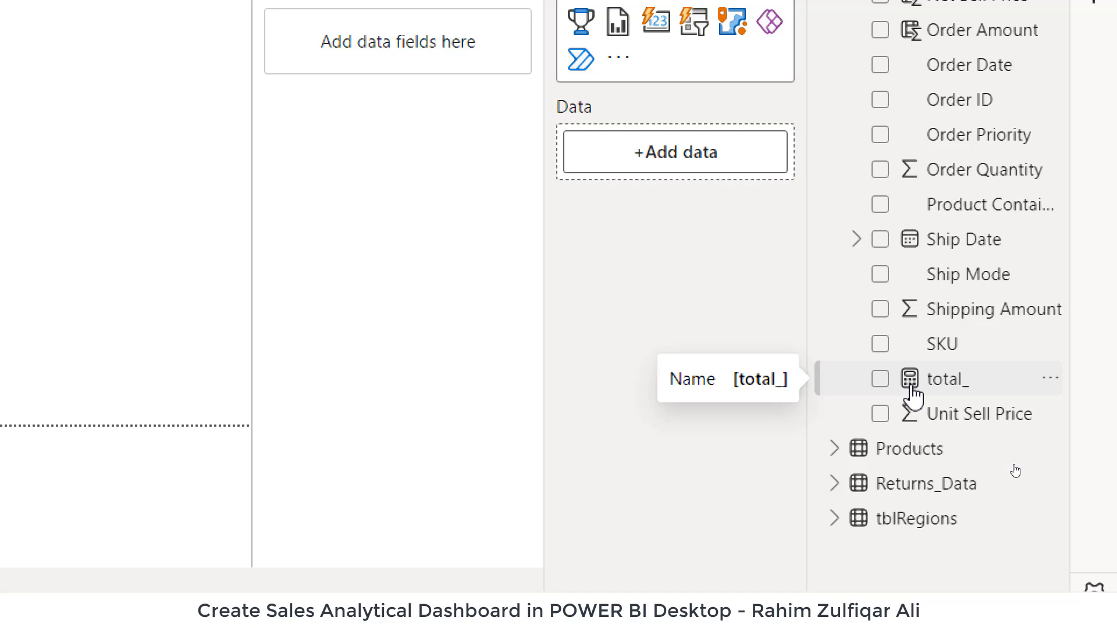
# Step: Place the total_ measure on the canvas as a second card beside the Sum of Unit Sell Price card
pyautogui.click(912, 388)
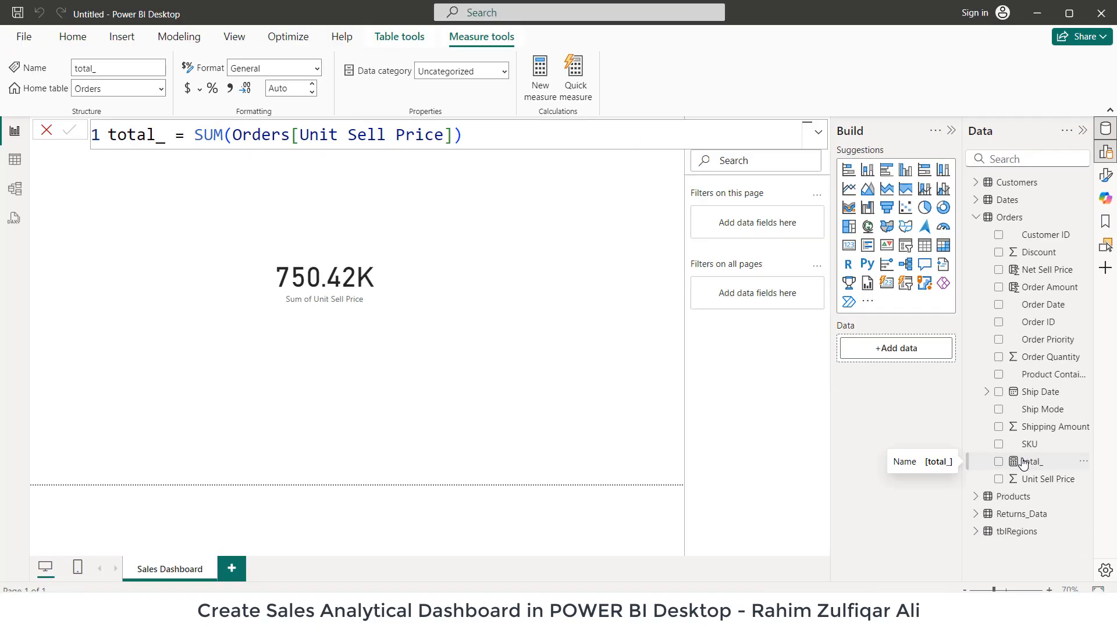
pyautogui.moveTo(1023, 463); pyautogui.dragTo(559, 243)
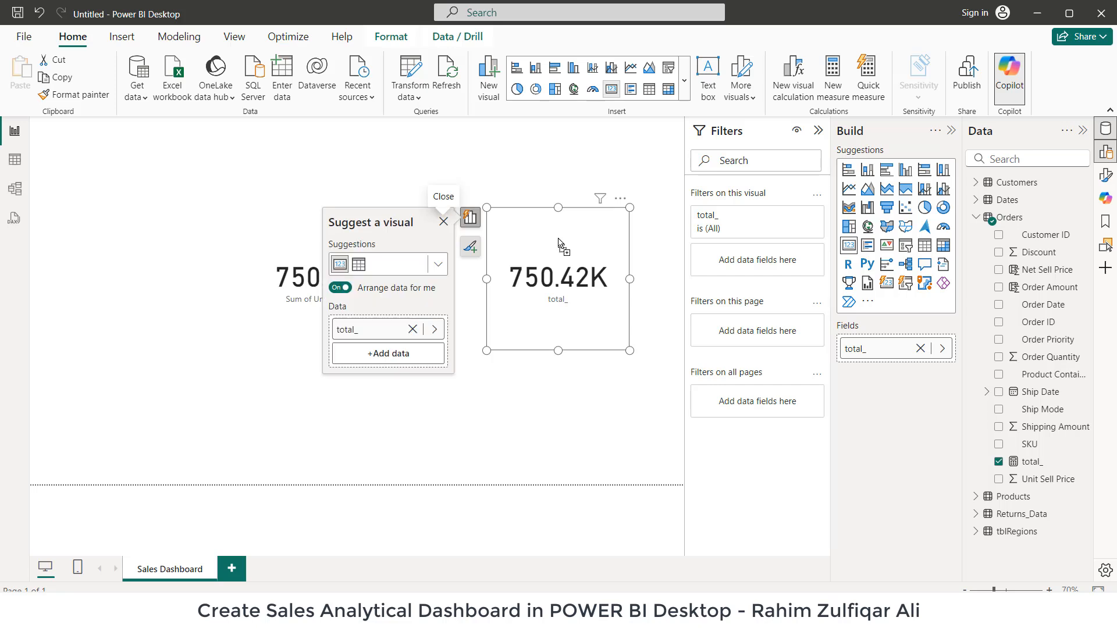
pyautogui.click(598, 407)
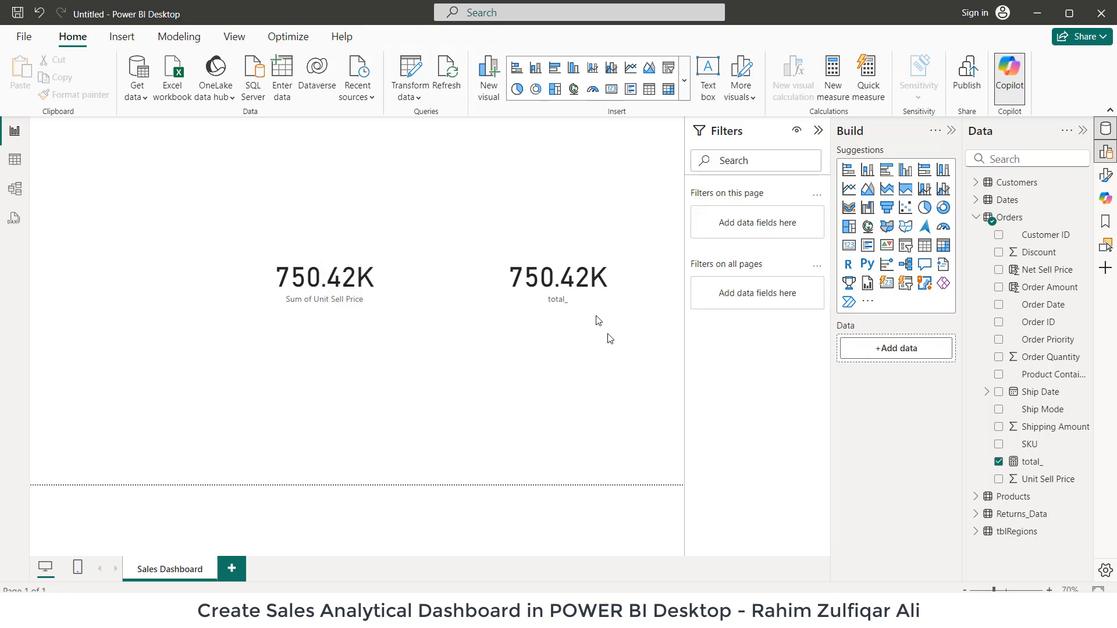
# Step: Compare the Sum of Unit Sell Price and total_ cards and review the SUM function in the measure's formula
pyautogui.click(317, 265)
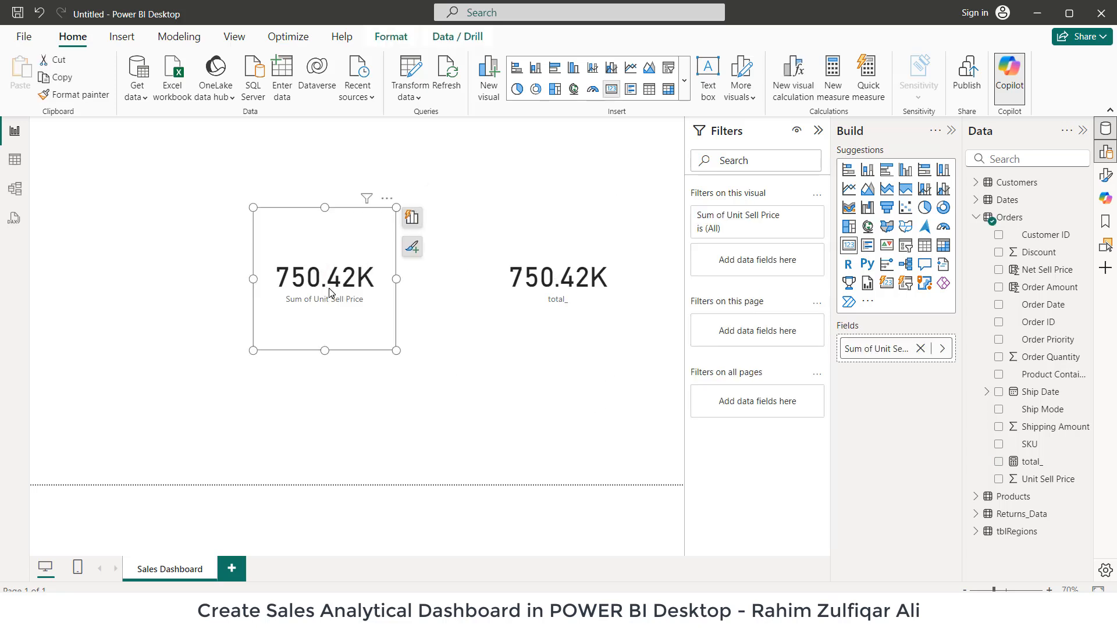
pyautogui.click(559, 285)
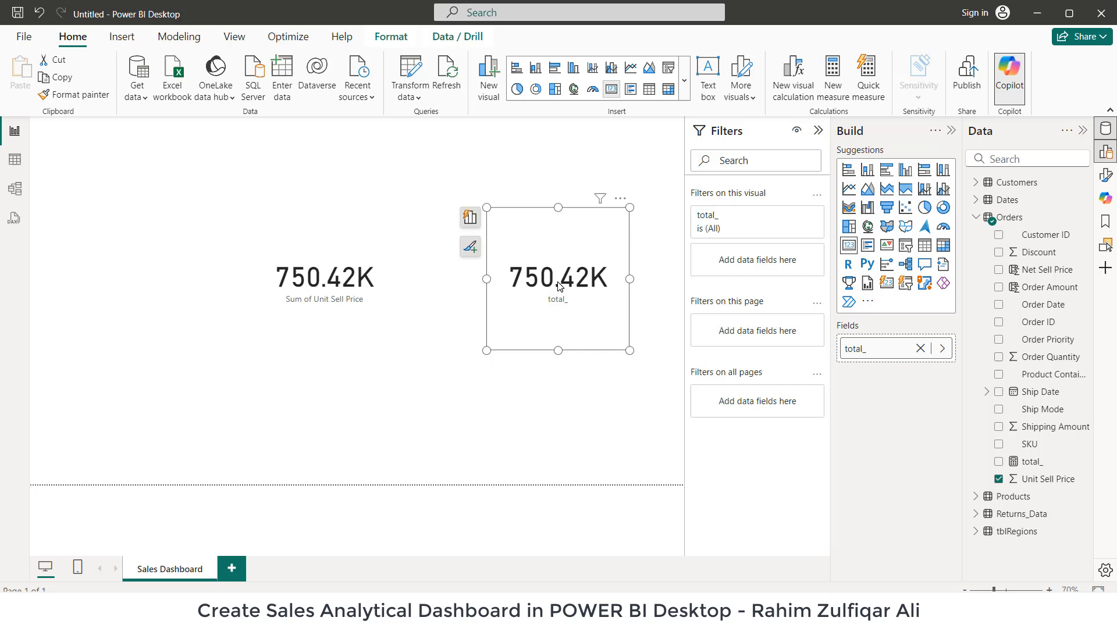
pyautogui.click(1032, 462)
pyautogui.click(225, 127)
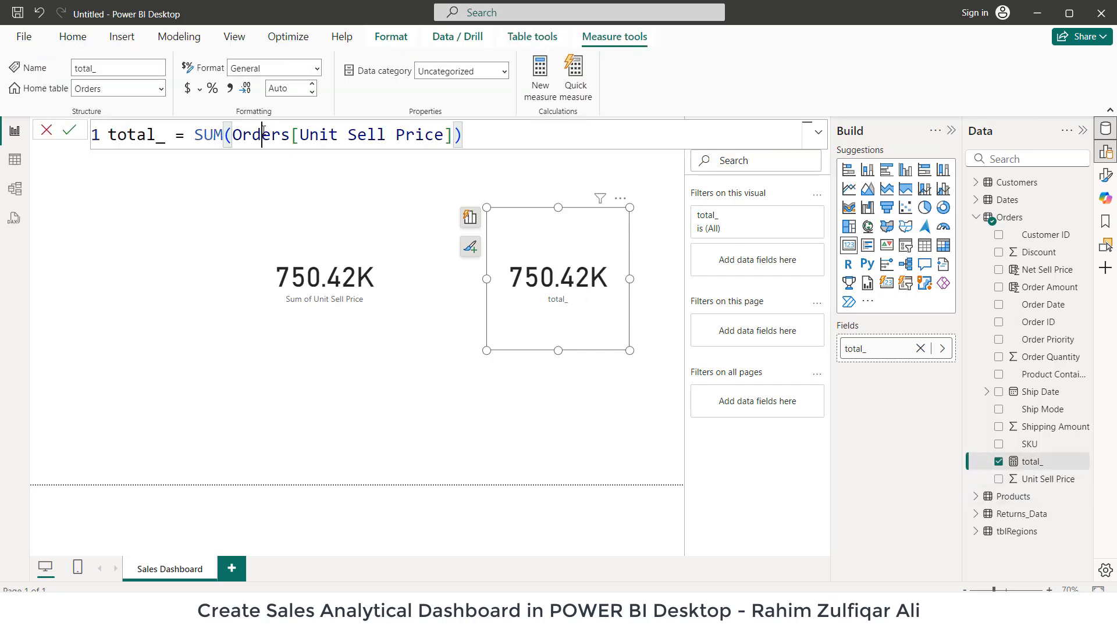
pyautogui.click(206, 134)
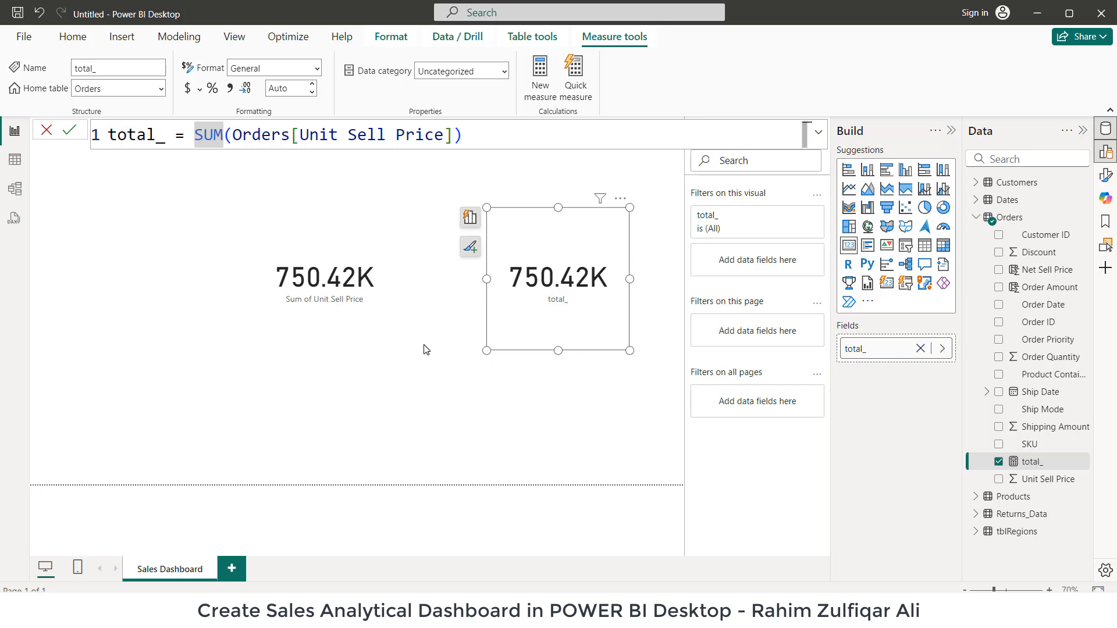
pyautogui.click(558, 275)
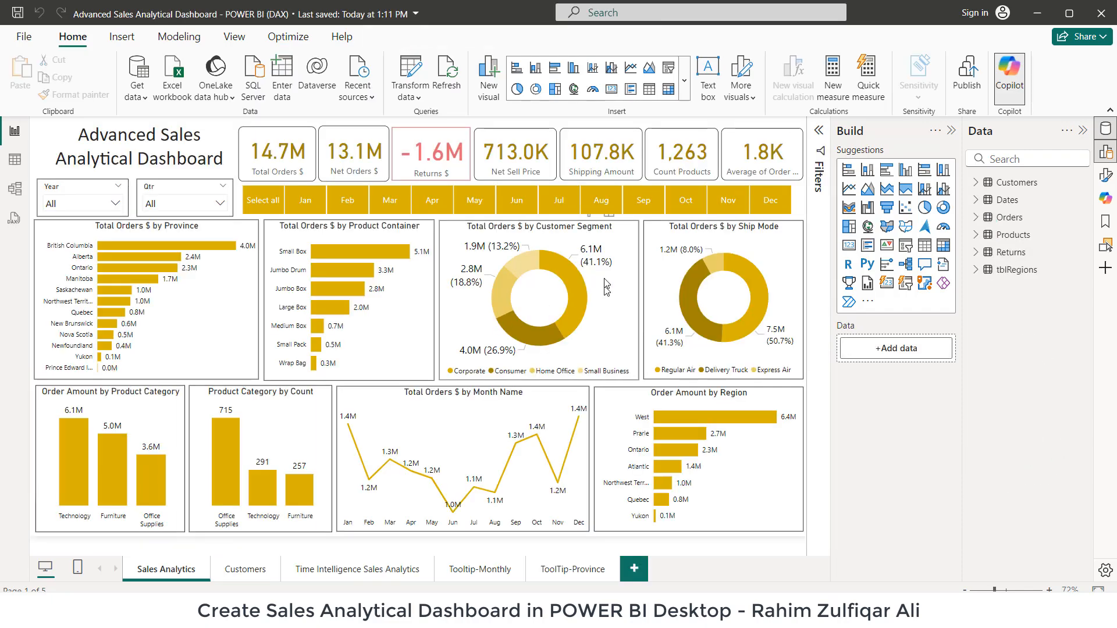
# Step: In the finished Advanced Sales Analytical Dashboard, collapse the side panes and examine the title, Year and Qtr slicers and month selector
pyautogui.click(951, 130)
pyautogui.click(1083, 130)
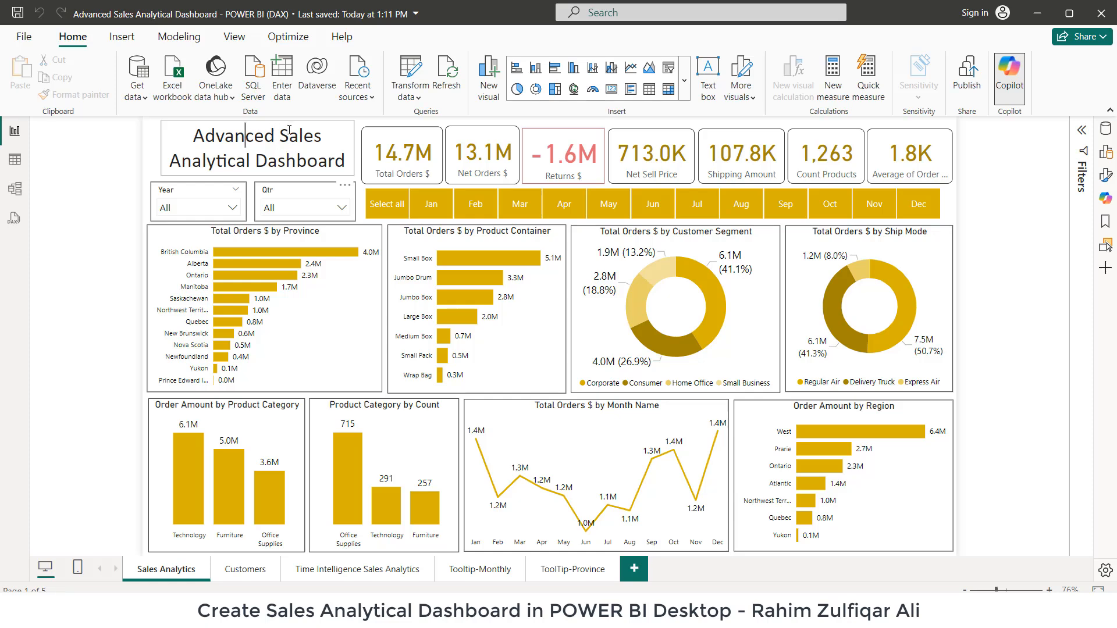
pyautogui.click(222, 149)
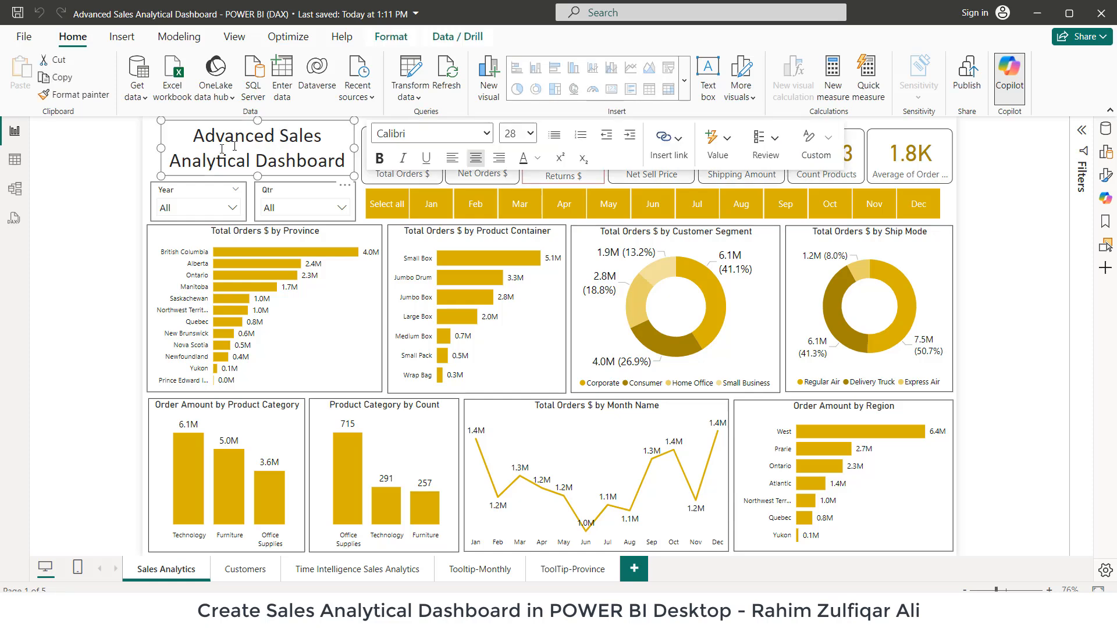
pyautogui.click(142, 218)
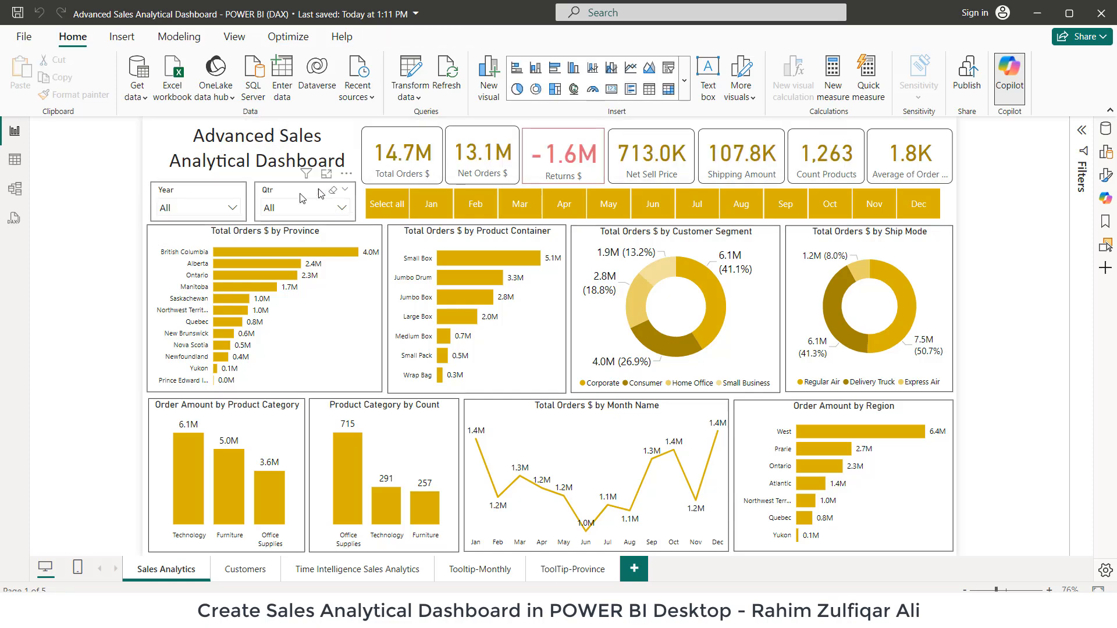
pyautogui.click(233, 208)
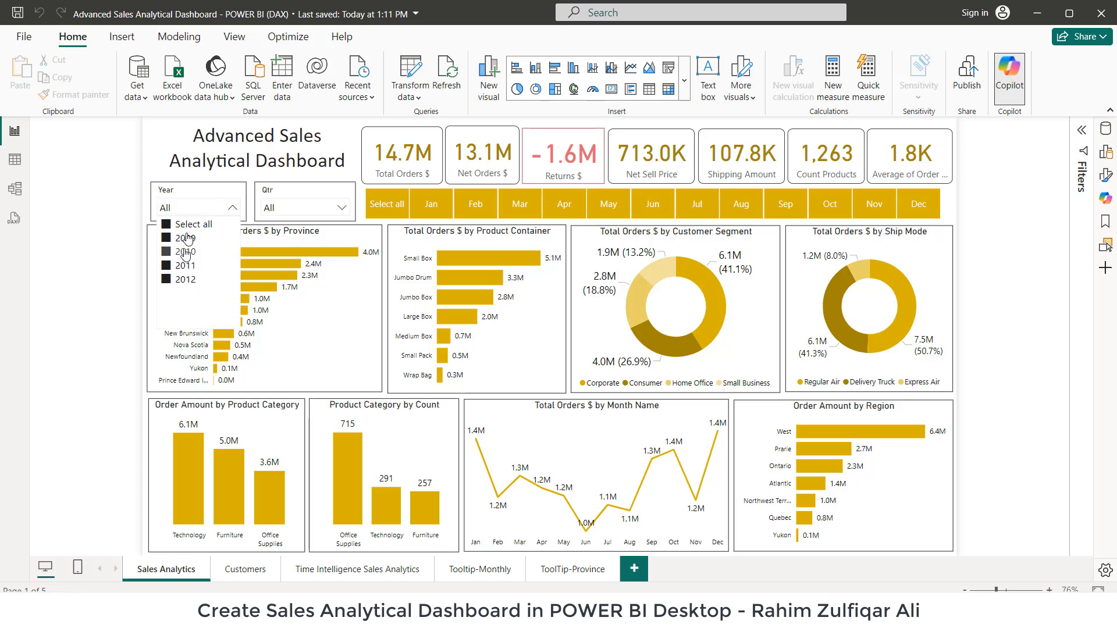
pyautogui.click(342, 208)
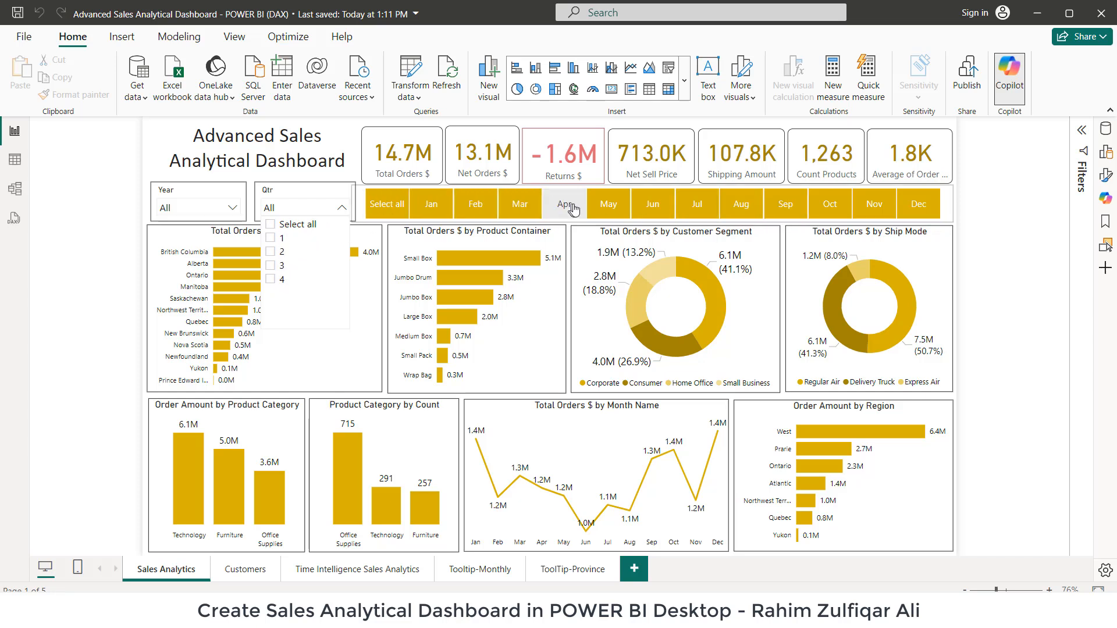
pyautogui.click(954, 216)
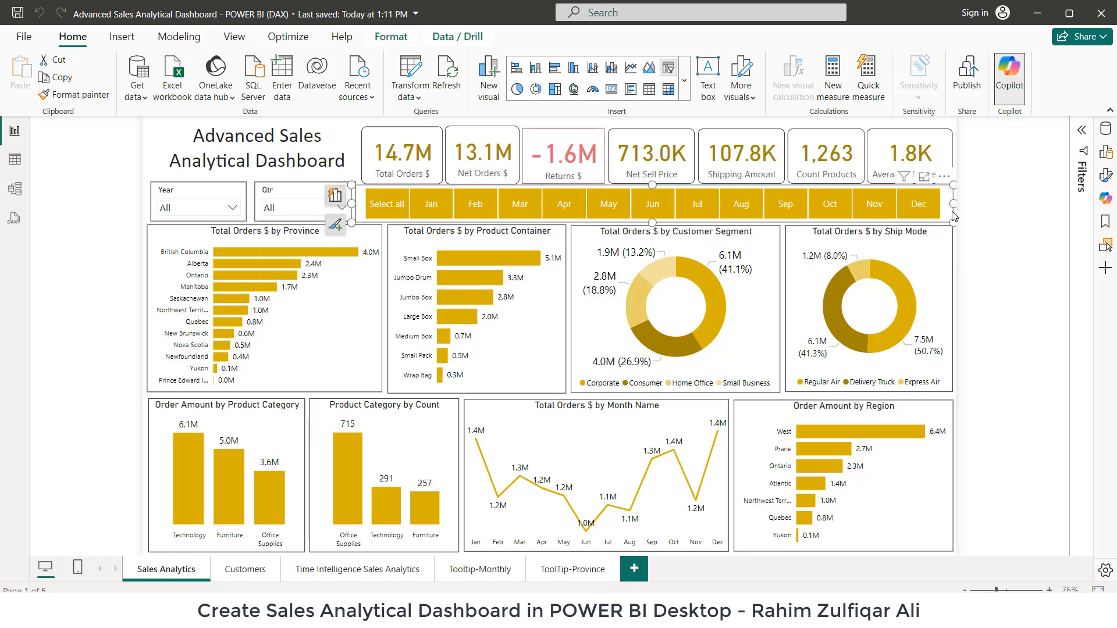
pyautogui.click(956, 245)
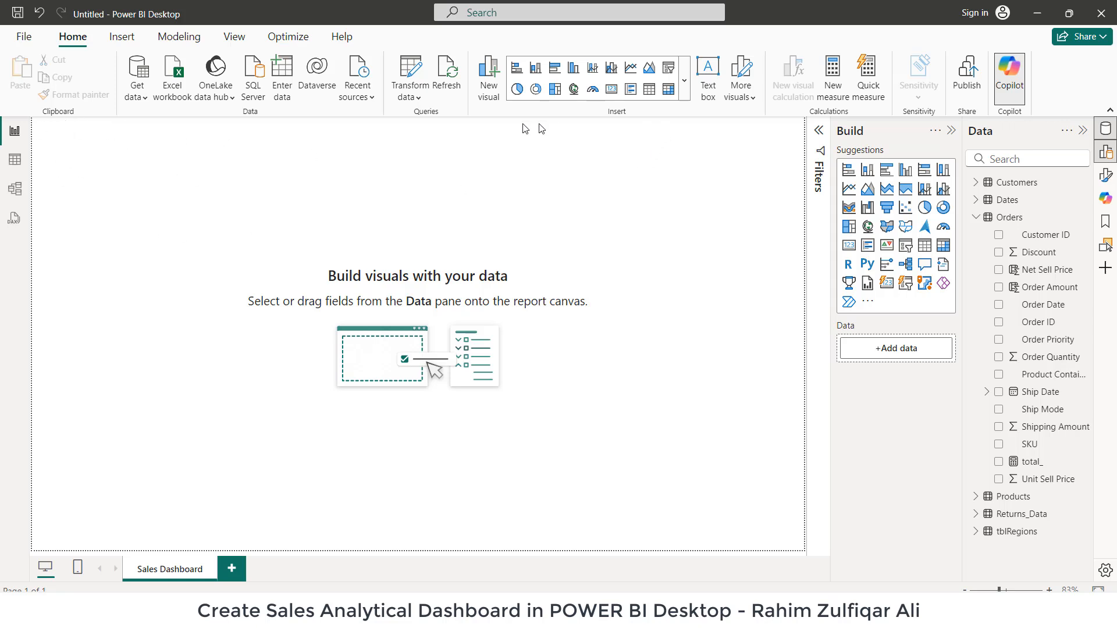
# Step: Add a text box reading "Sales Analytical Dashboard", centred, bold and size 18, and shrink the box to fit the two-line title
pyautogui.click(704, 90)
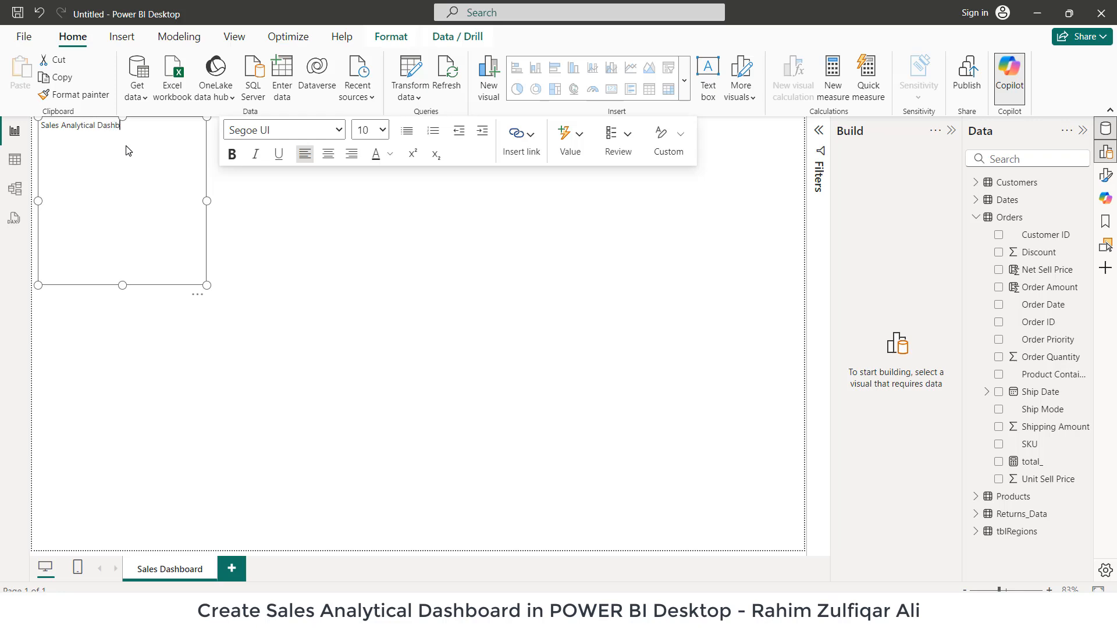
pyautogui.hotkey('ctrl', 'a')
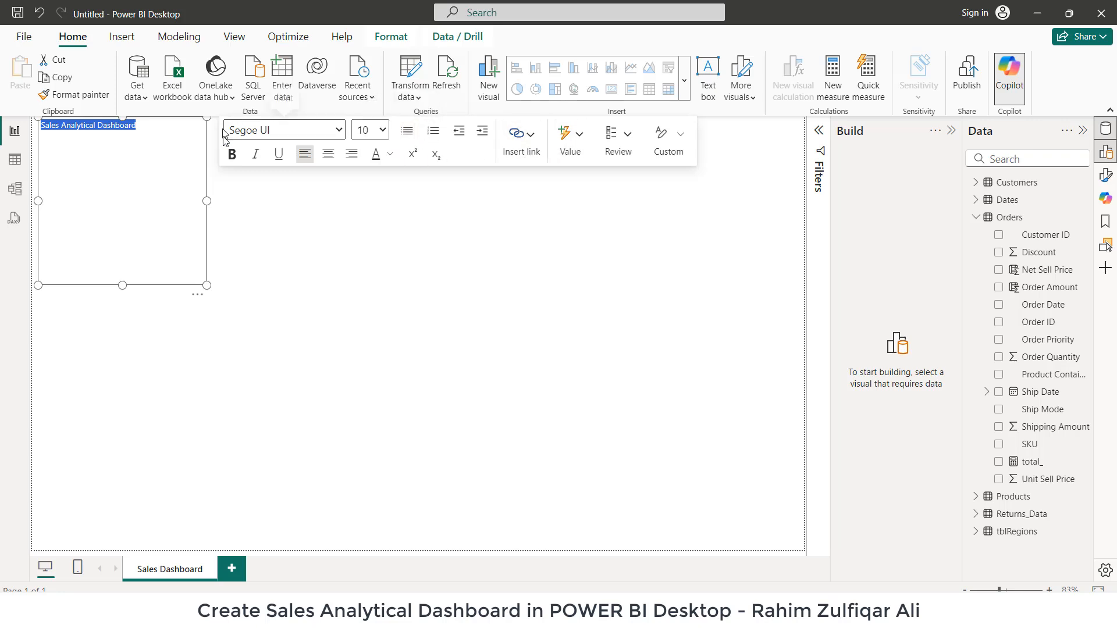
pyautogui.click(328, 154)
pyautogui.click(325, 131)
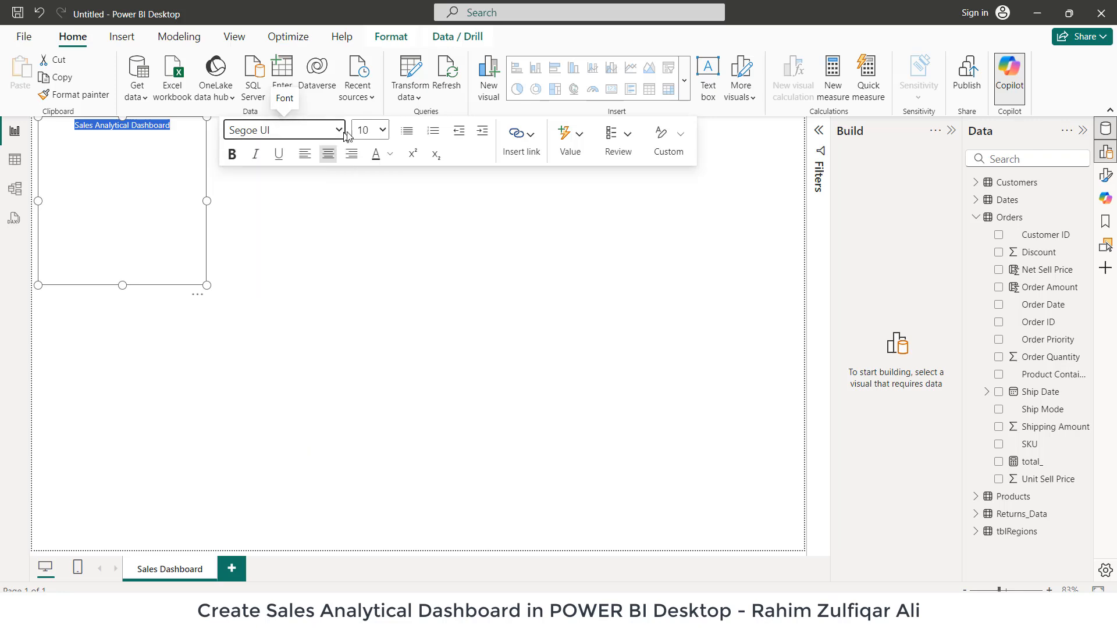
pyautogui.click(326, 130)
pyautogui.click(232, 154)
pyautogui.click(370, 131)
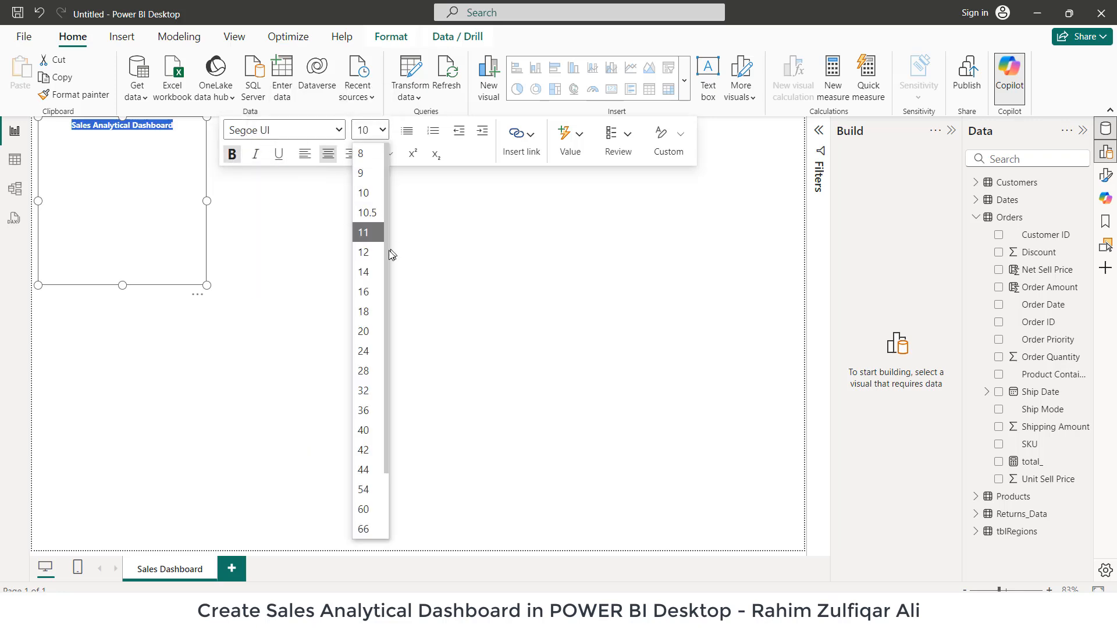
pyautogui.click(367, 313)
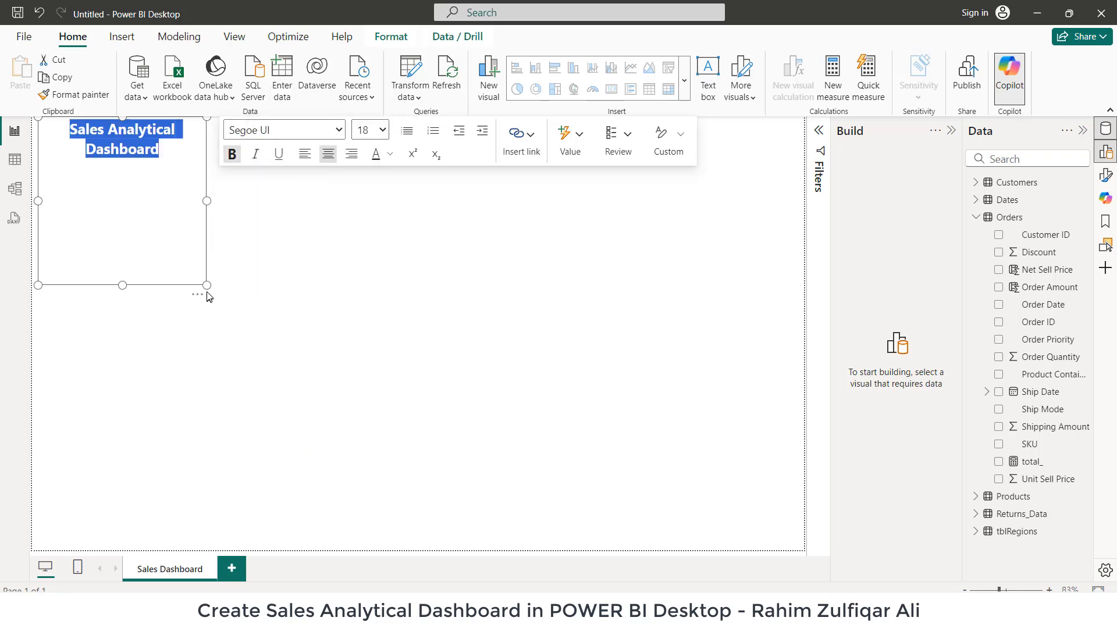
pyautogui.moveTo(206, 284); pyautogui.dragTo(199, 166)
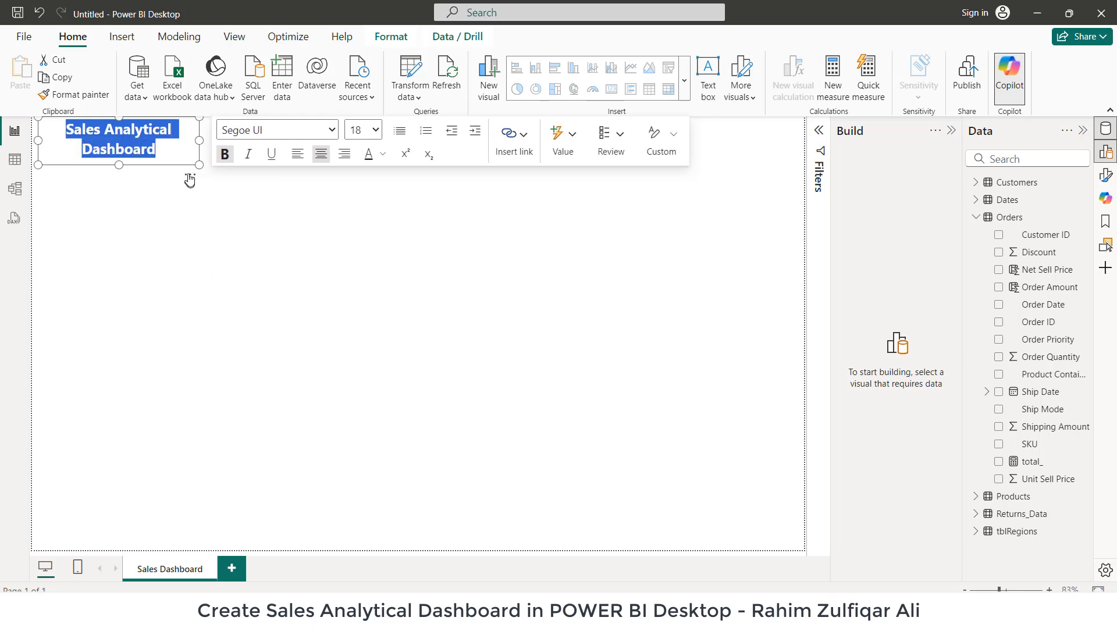
pyautogui.click(194, 209)
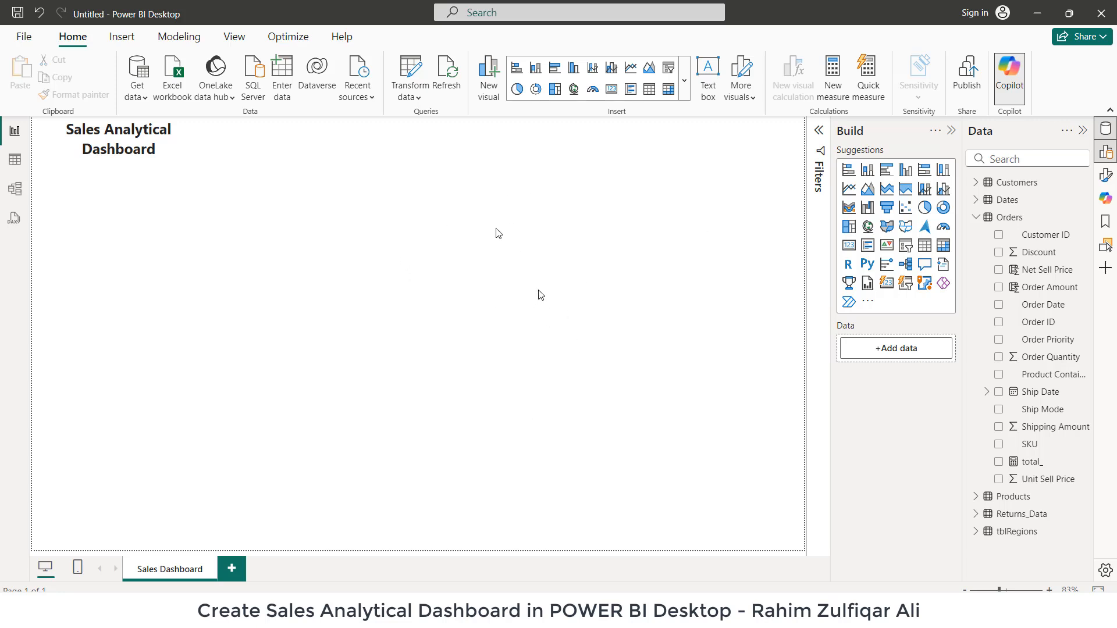
# Step: Create a visual from the Dates table's Year field on the canvas and set Year to Don't summarize
pyautogui.click(977, 200)
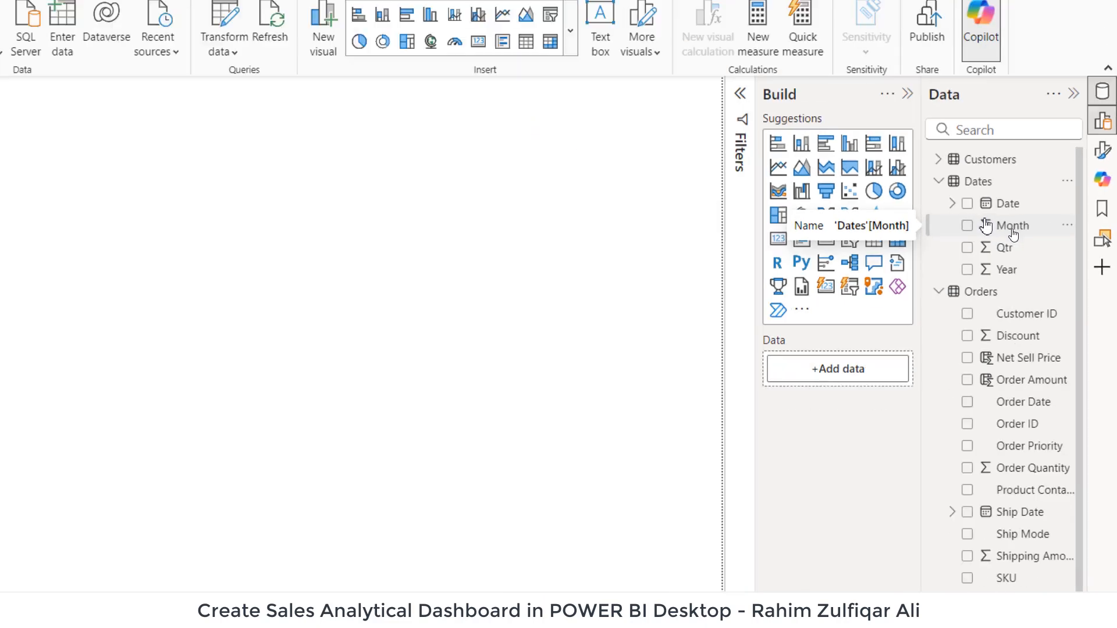
pyautogui.moveTo(1019, 270); pyautogui.dragTo(365, 178)
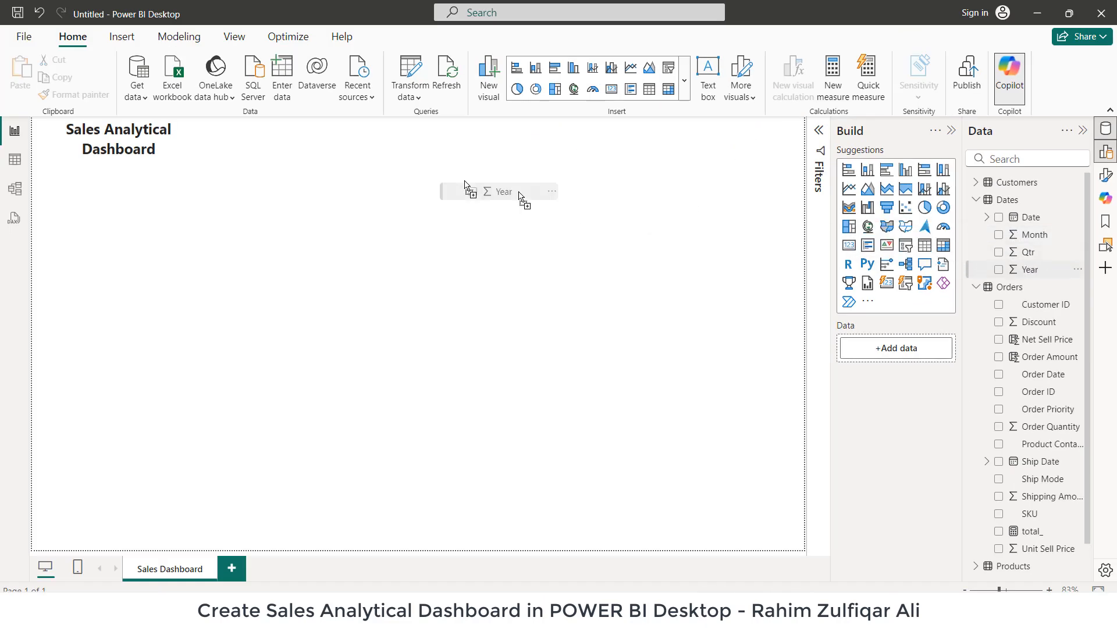
pyautogui.moveTo(522, 197); pyautogui.dragTo(391, 244)
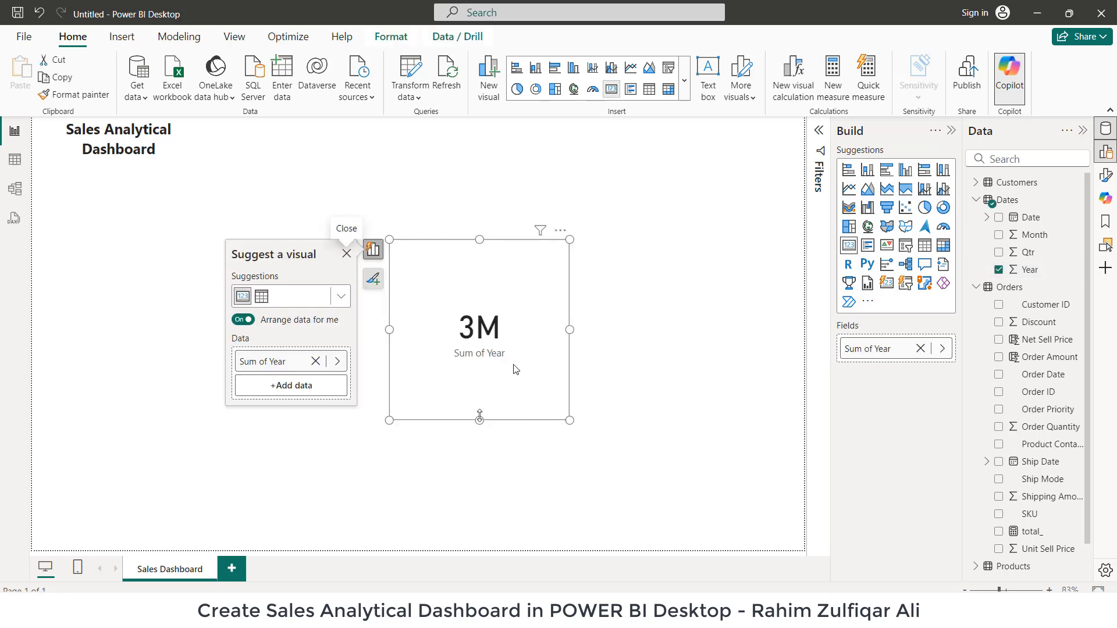
pyautogui.rightClick(262, 362)
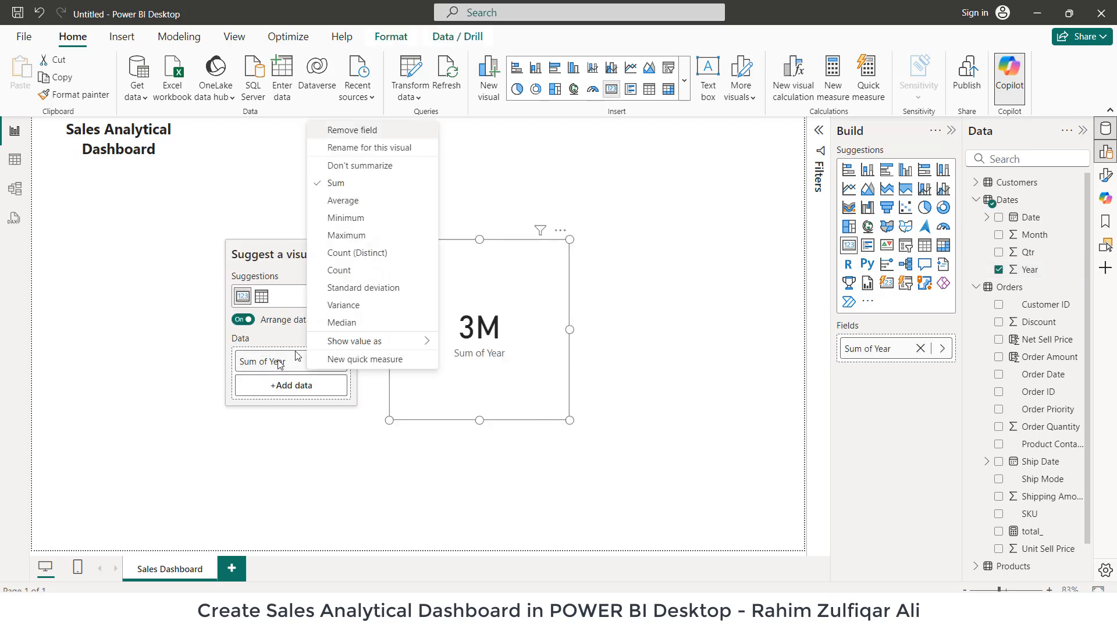
pyautogui.click(357, 167)
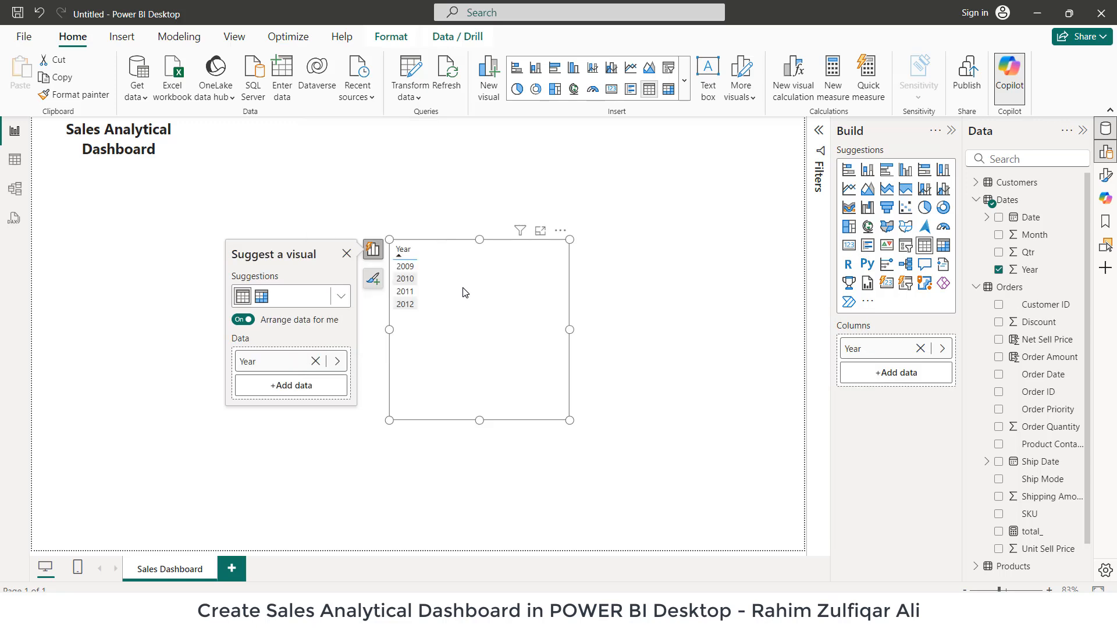
# Step: Convert the Year table visual into a slicer
pyautogui.click(341, 296)
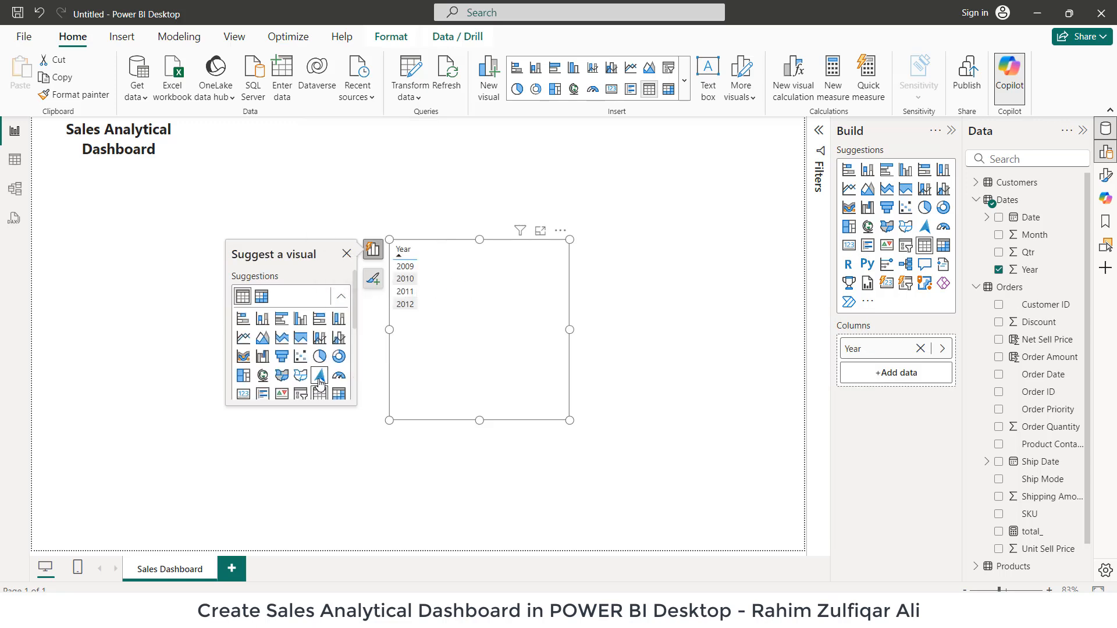
pyautogui.moveTo(355, 306); pyautogui.dragTo(353, 348)
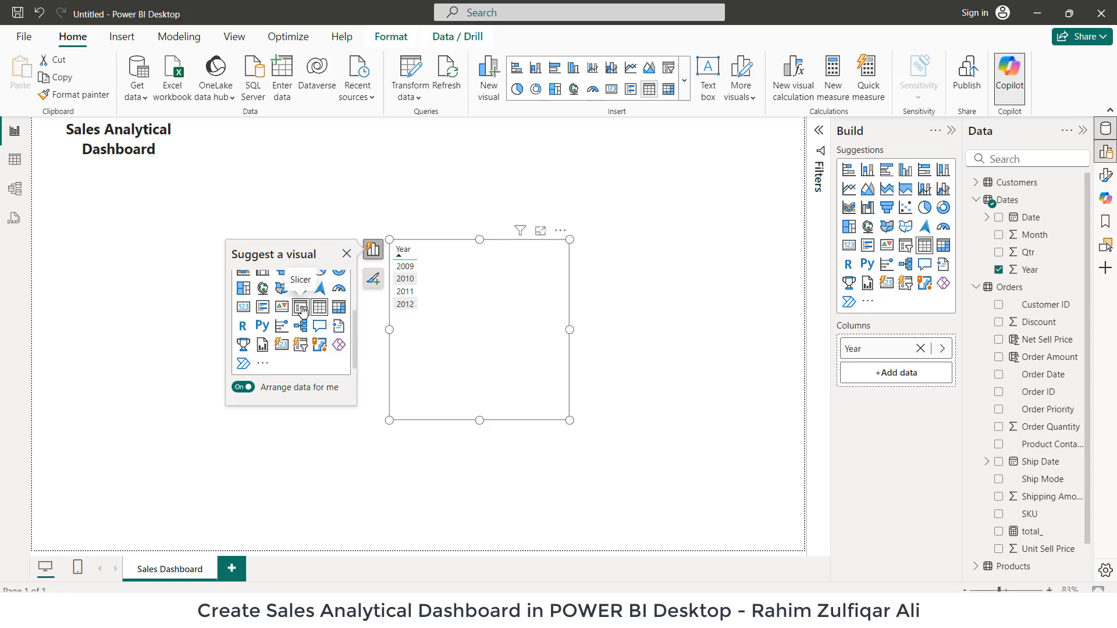
pyautogui.click(296, 311)
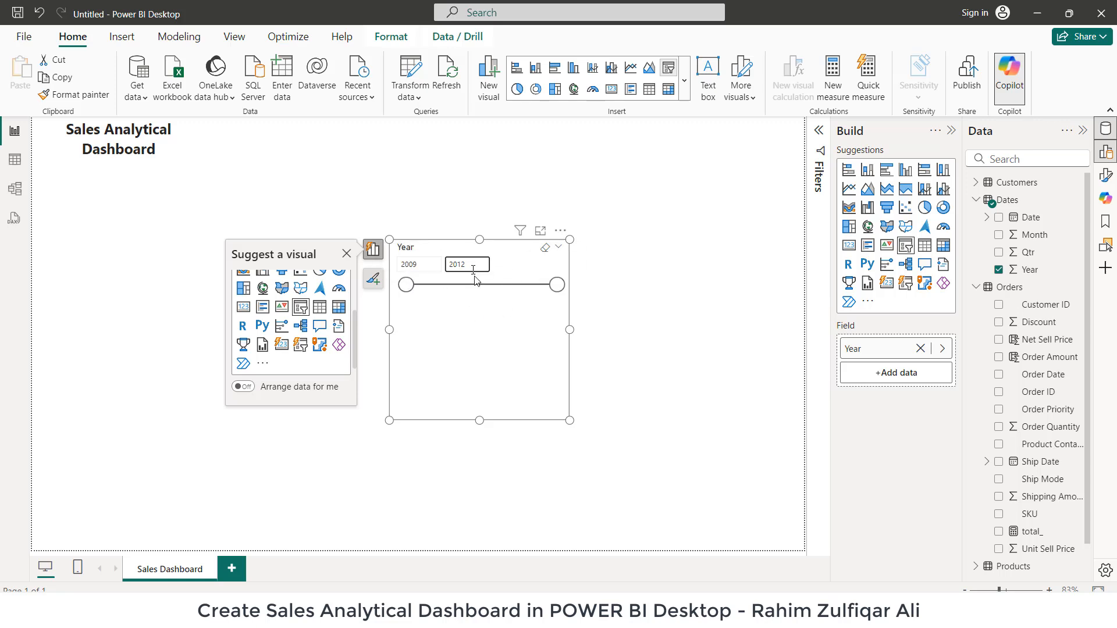
# Step: Set the Year slicer's style to Dropdown in its slicer settings
pyautogui.click(375, 282)
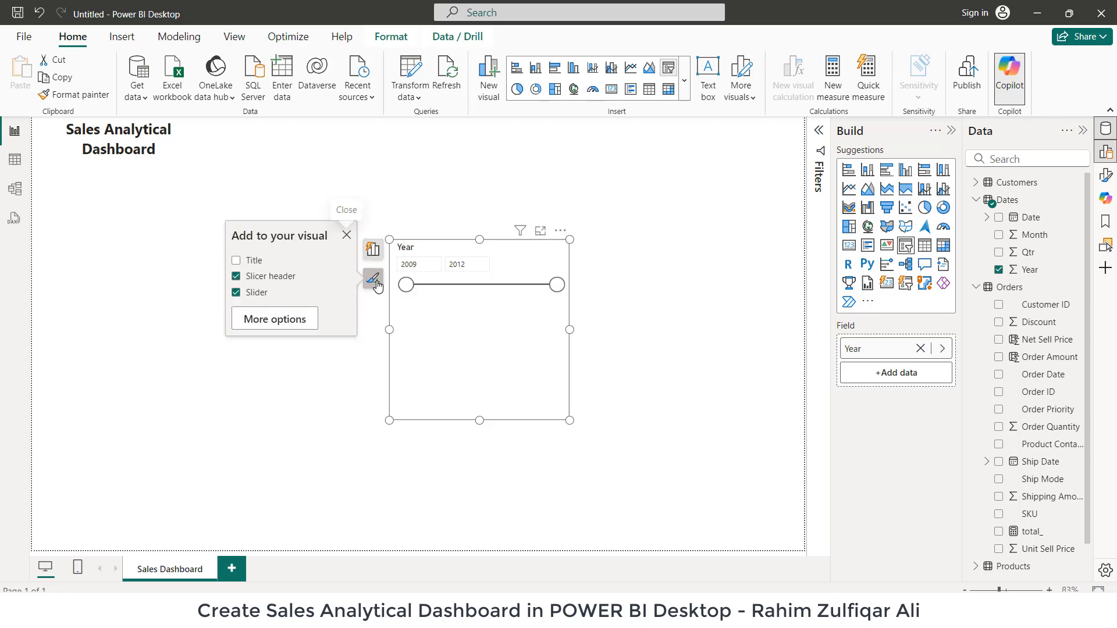
pyautogui.click(291, 320)
pyautogui.click(751, 281)
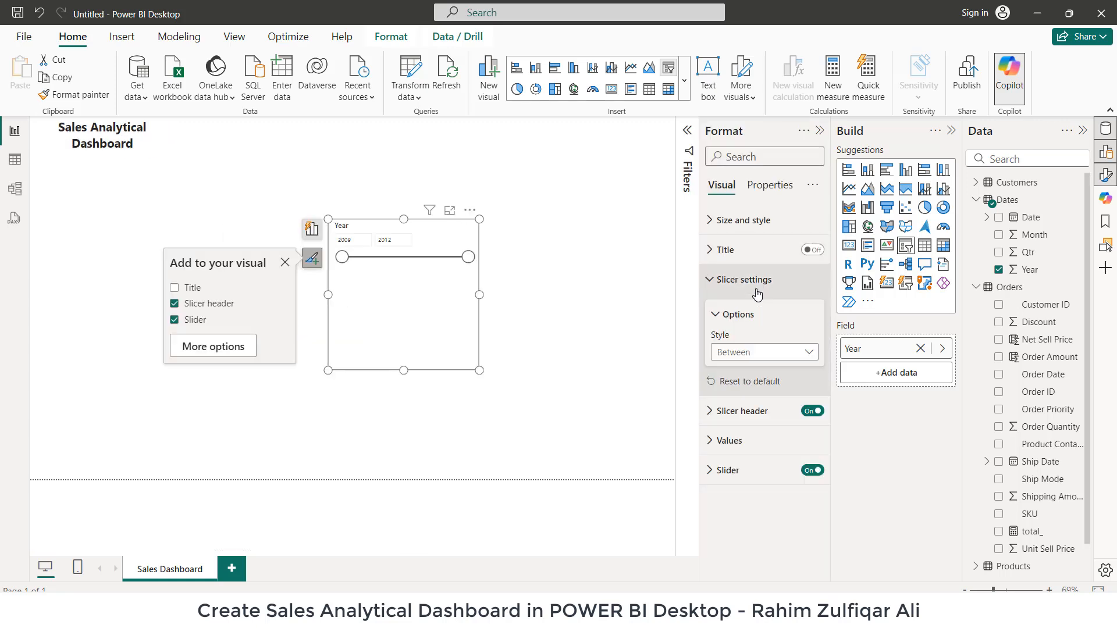
pyautogui.click(753, 354)
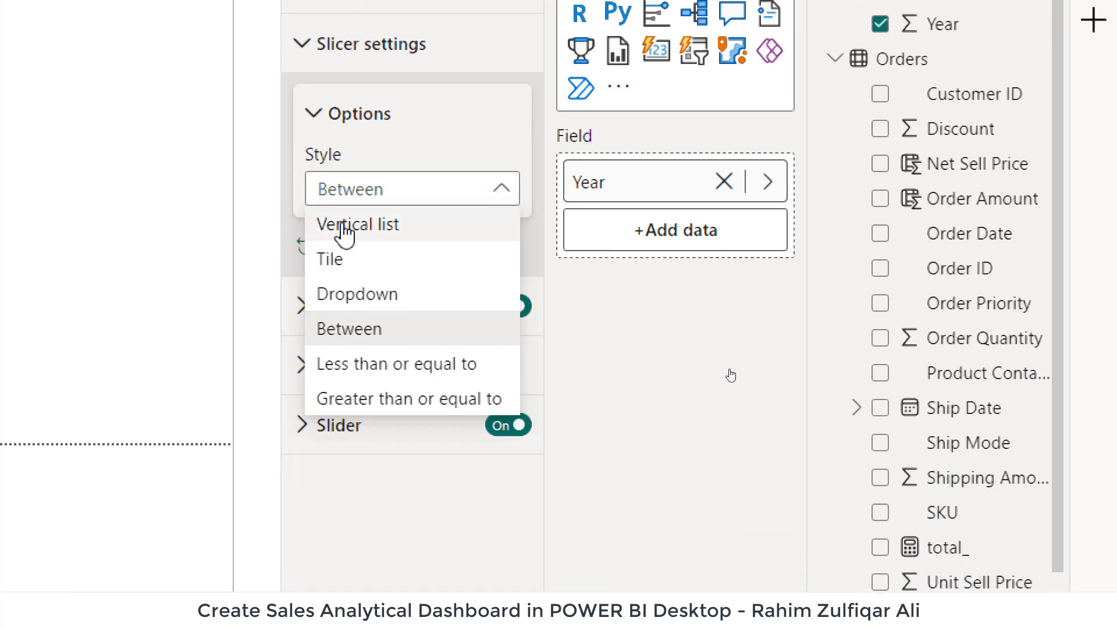
pyautogui.click(345, 227)
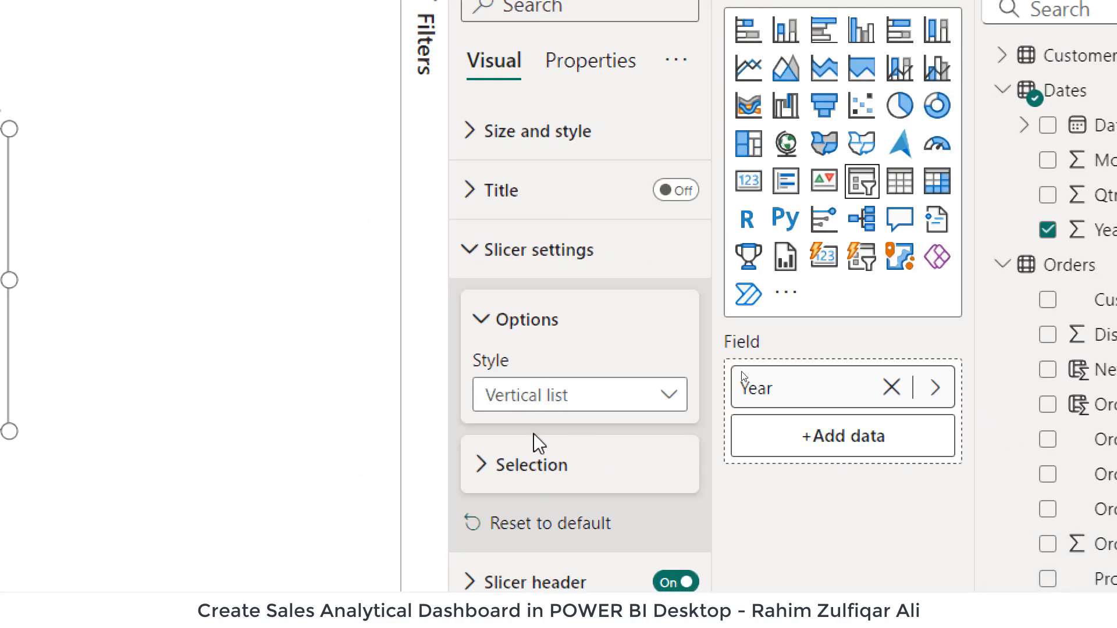
pyautogui.click(529, 397)
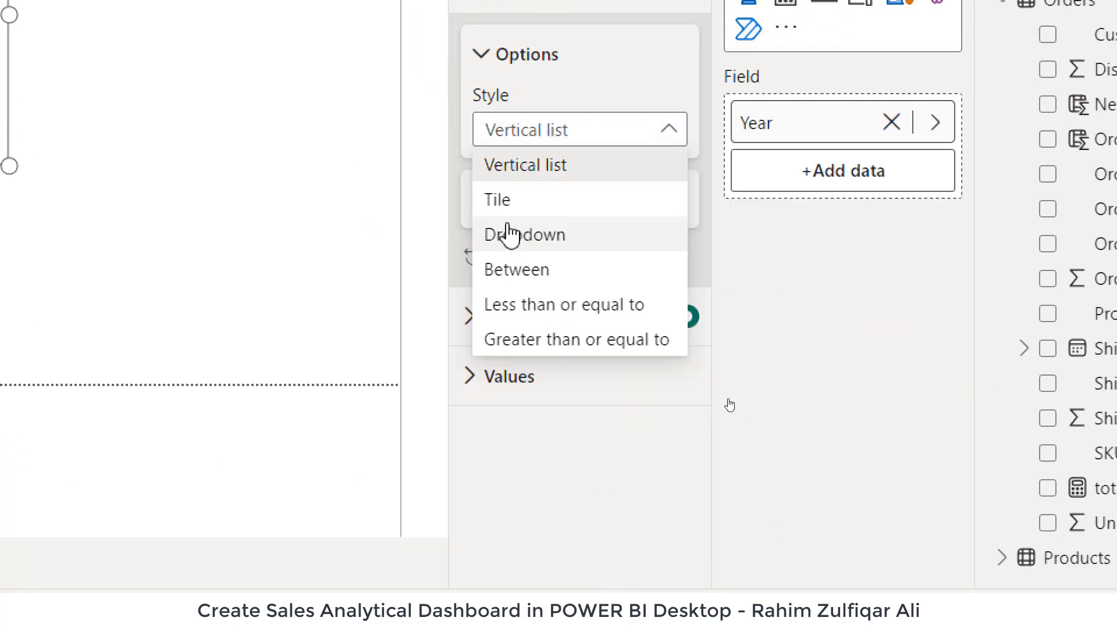
pyautogui.click(508, 235)
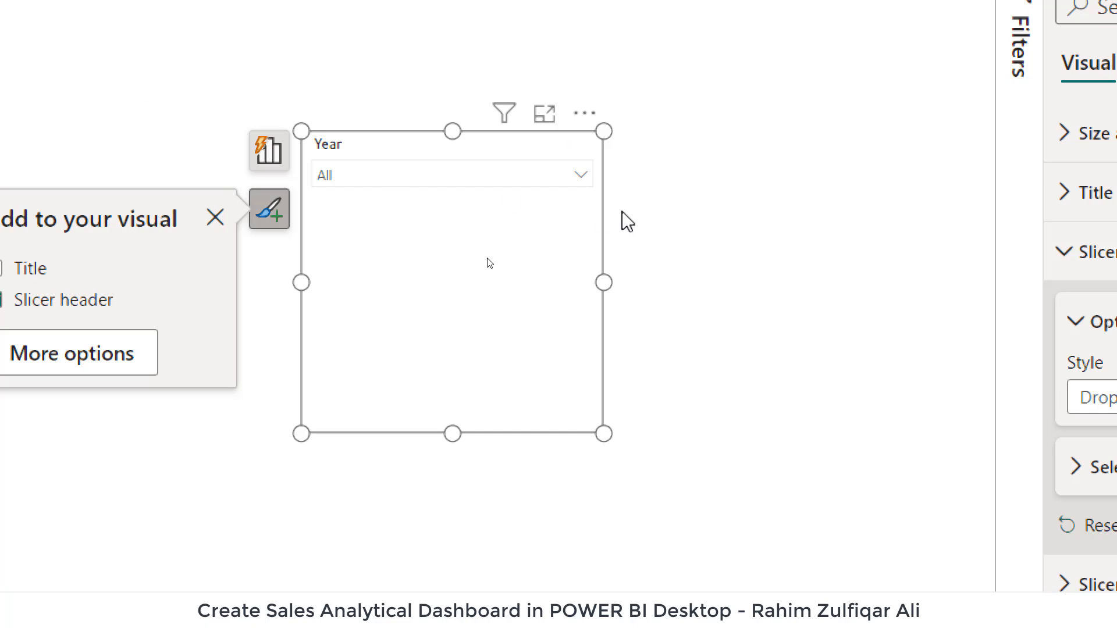
# Step: Shrink the Year slicer to a compact box and place it directly beneath the dashboard title
pyautogui.click(578, 175)
pyautogui.moveTo(604, 433); pyautogui.dragTo(606, 217)
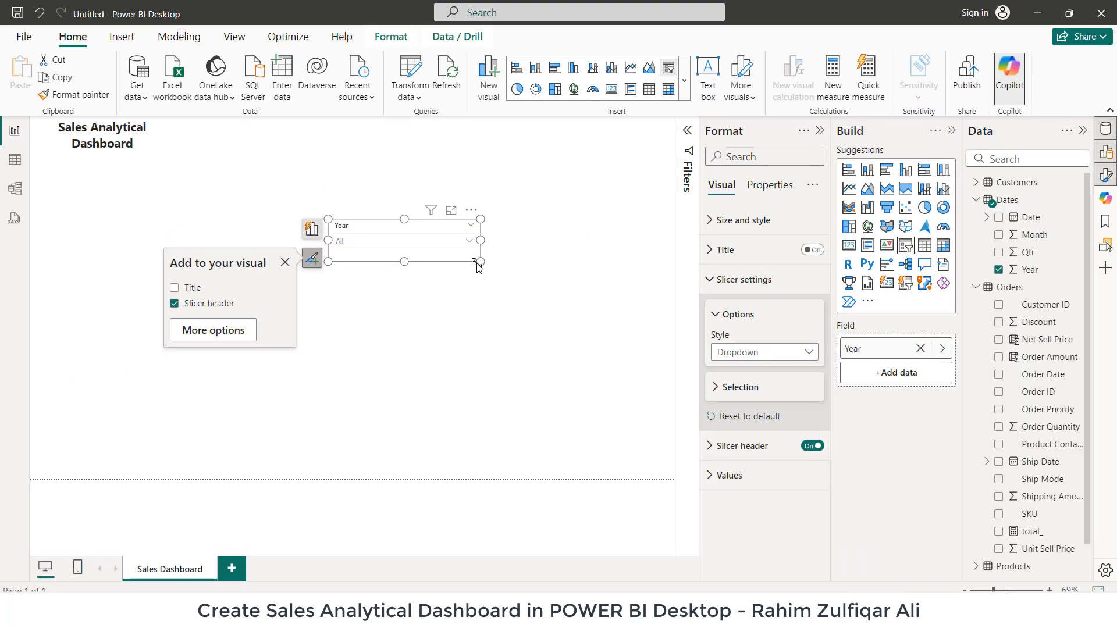
pyautogui.moveTo(477, 266); pyautogui.dragTo(412, 261)
pyautogui.moveTo(412, 219); pyautogui.dragTo(198, 177)
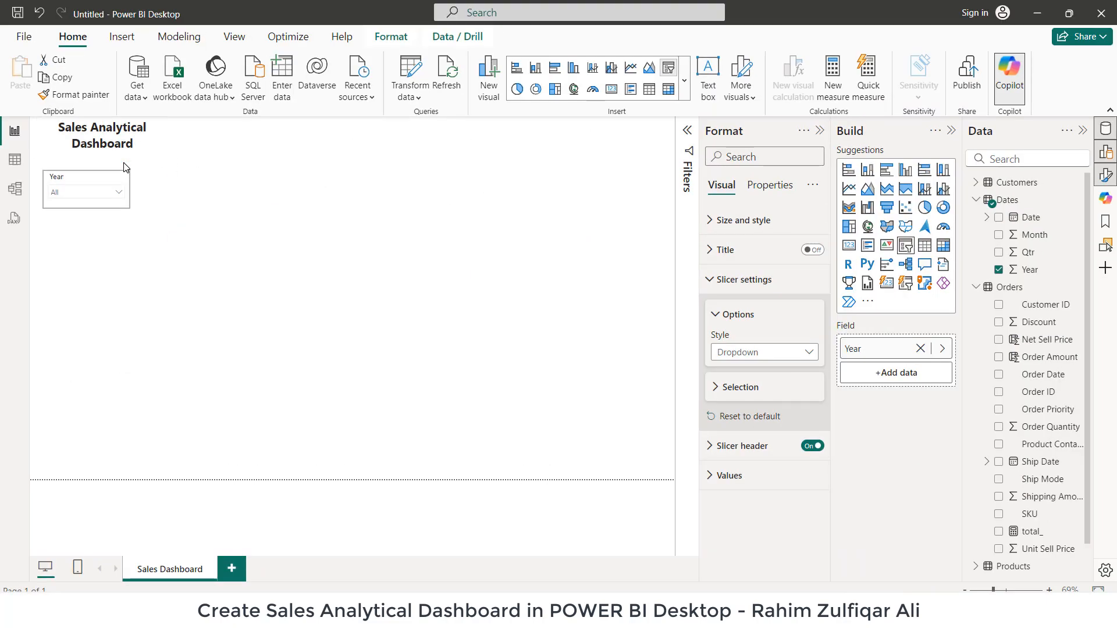
pyautogui.click(449, 277)
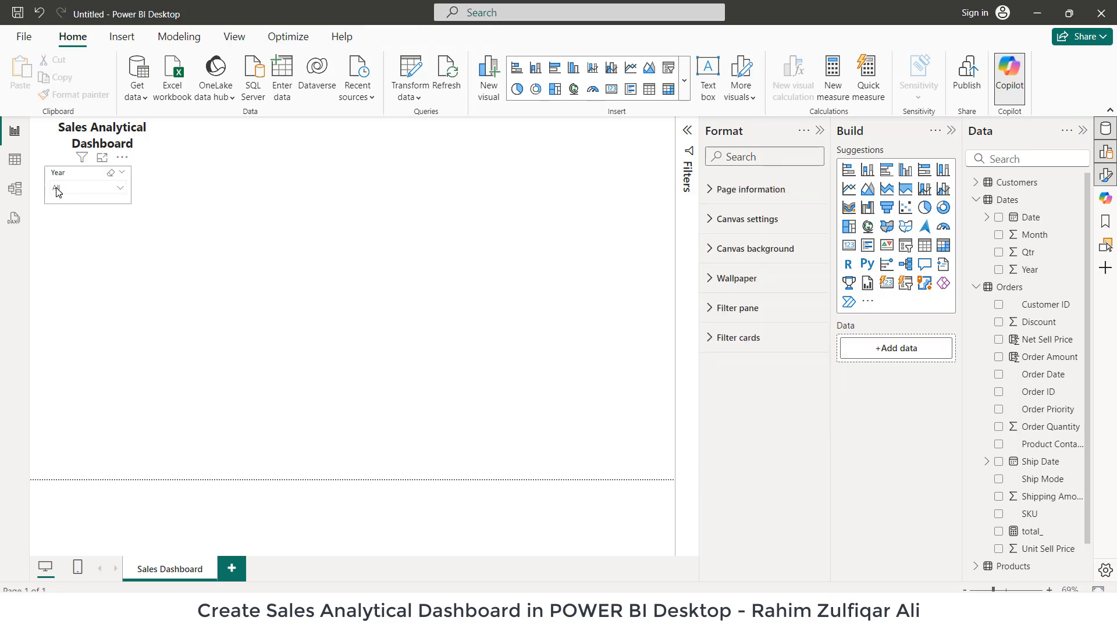
pyautogui.click(821, 132)
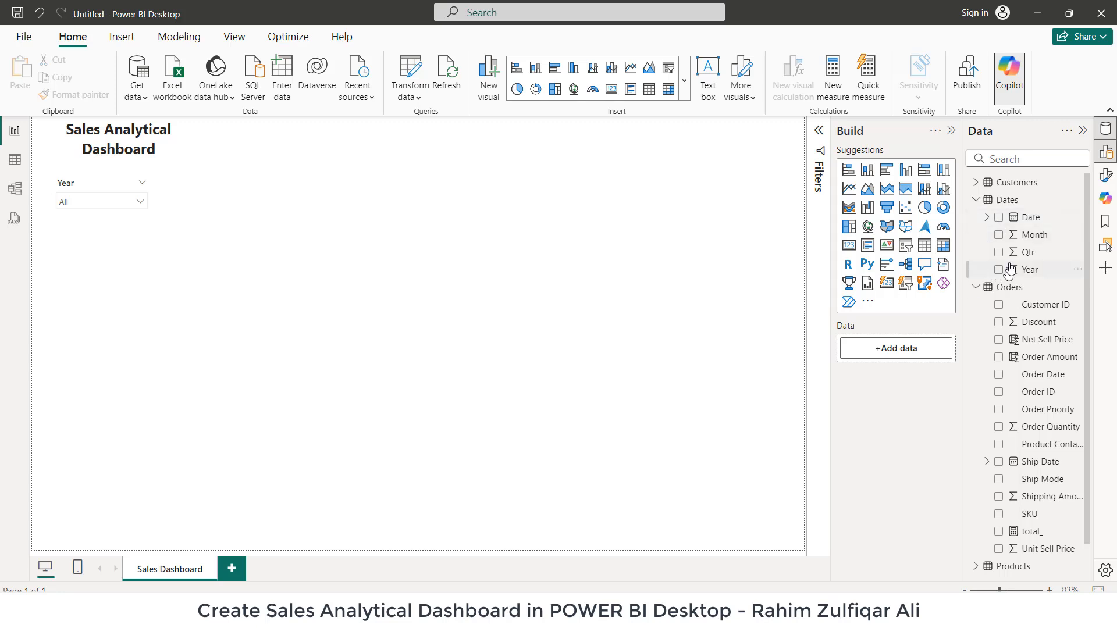
# Step: Create a visual from the Dates table's Qtr field on the canvas and convert it into a slicer
pyautogui.moveTo(293, 231); pyautogui.dragTo(292, 229)
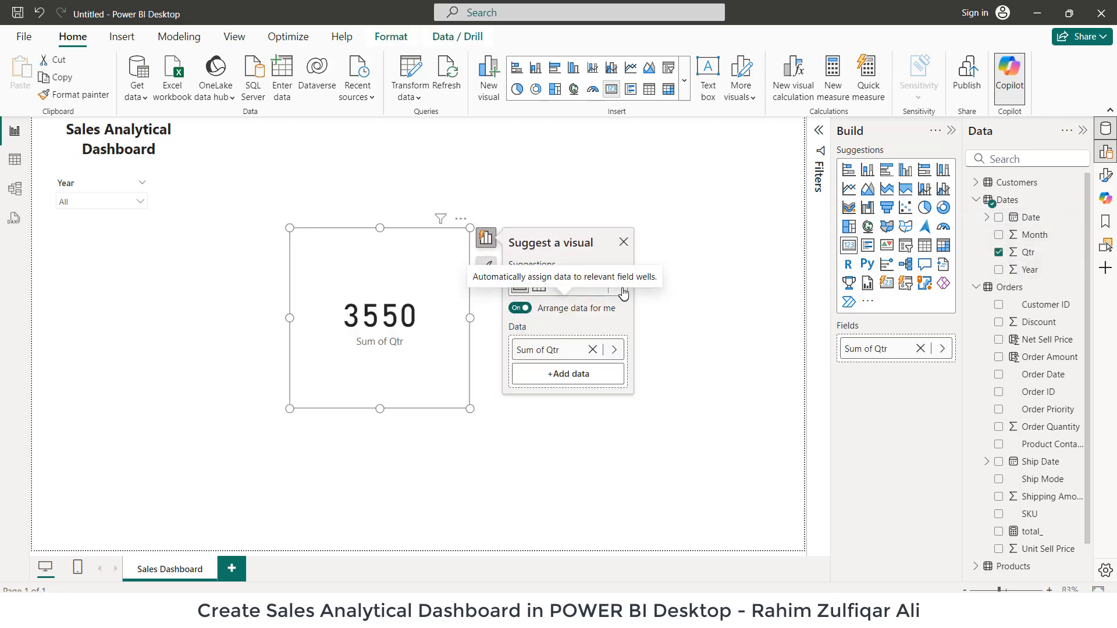
pyautogui.click(618, 284)
pyautogui.scroll(-3, 580, 357)
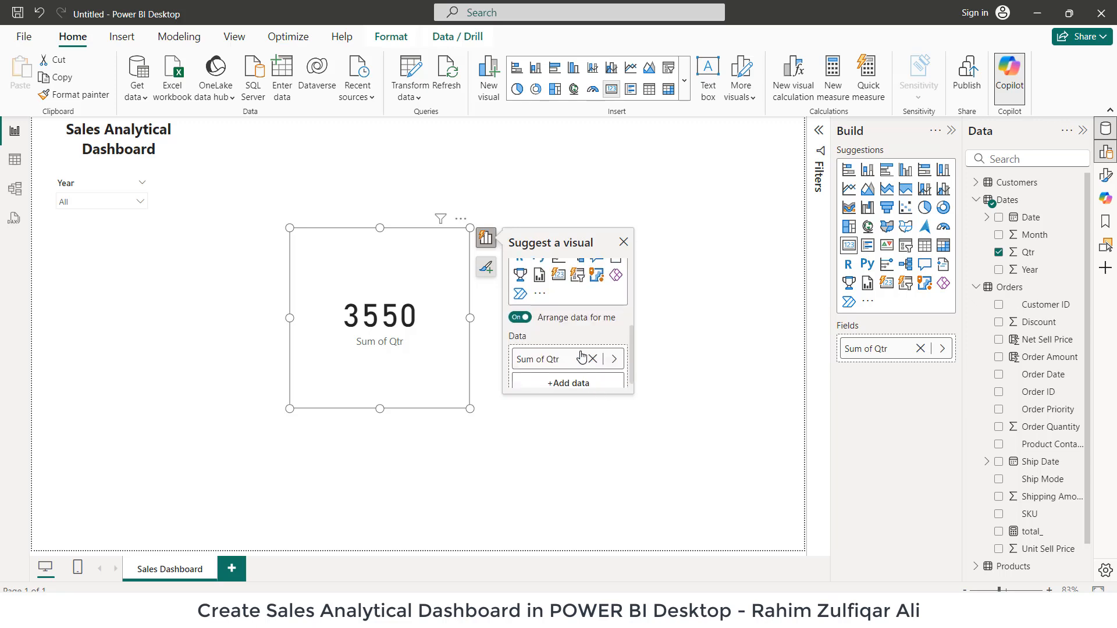
pyautogui.scroll(2, 565, 329)
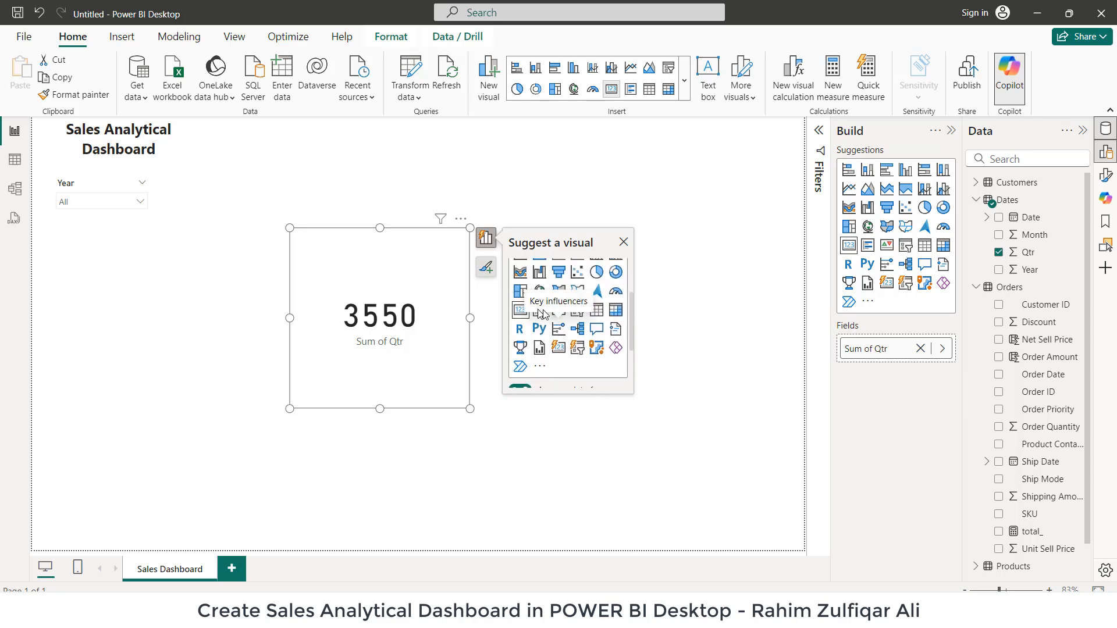
pyautogui.click(577, 309)
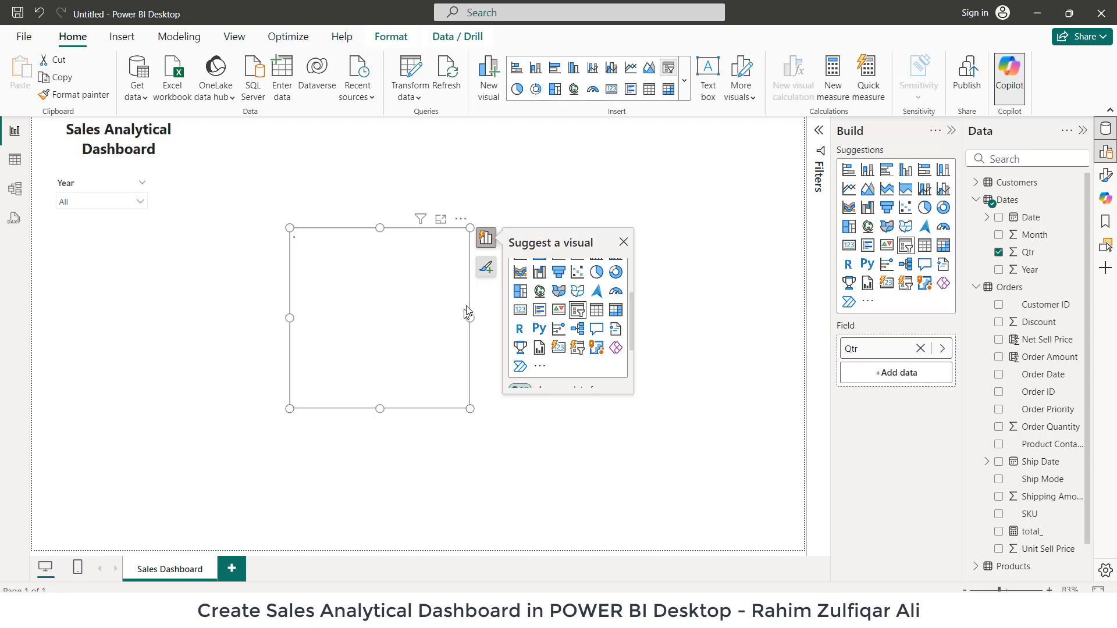
# Step: Set the Qtr slicer's style to Dropdown in its slicer settings
pyautogui.click(486, 267)
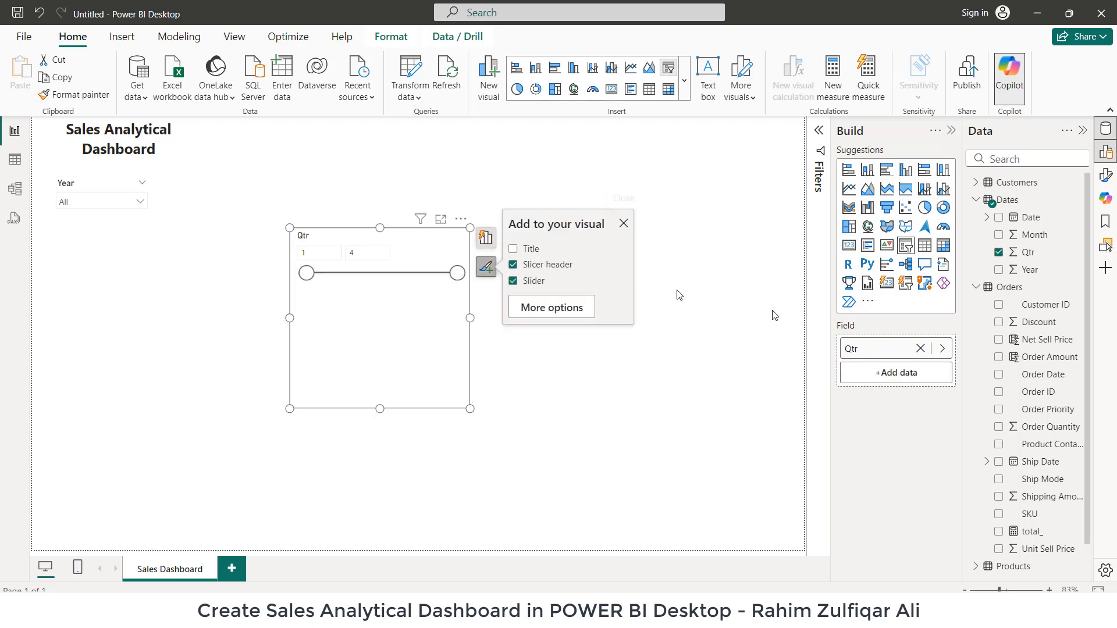
pyautogui.click(541, 308)
pyautogui.click(756, 281)
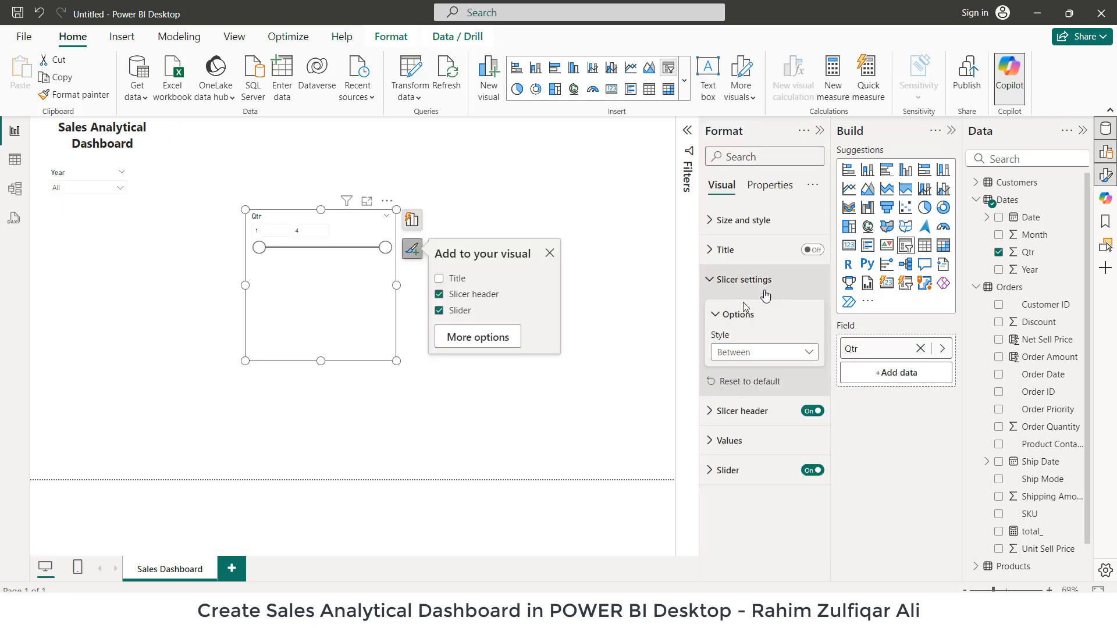
pyautogui.click(742, 350)
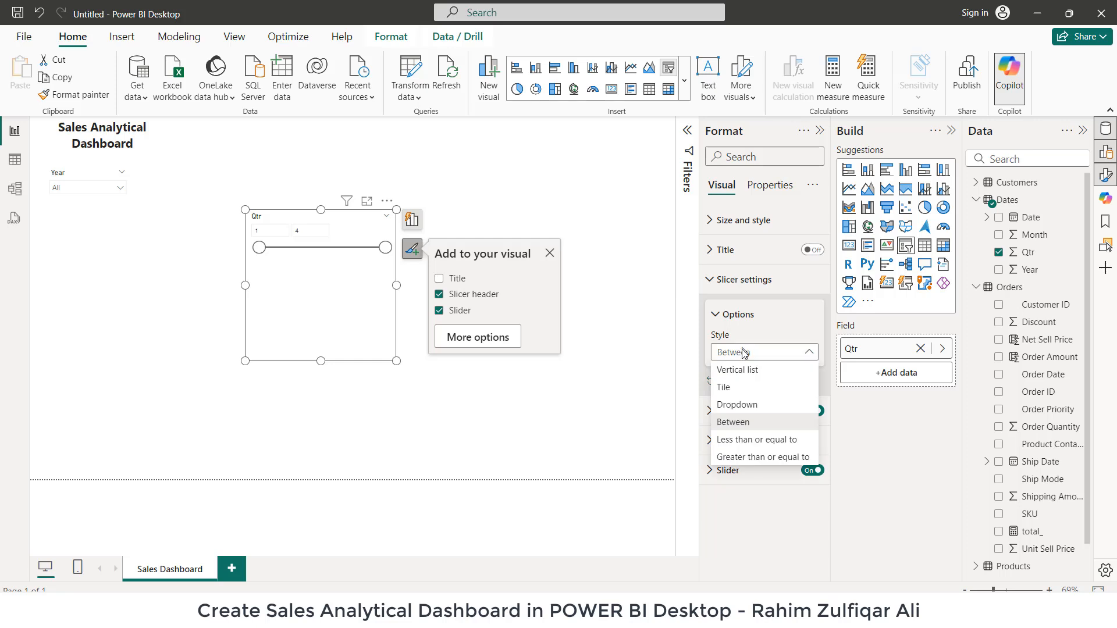
pyautogui.click(734, 401)
# Step: Shrink the Qtr slicer to the Year slicer's size and place it just to the right of that slicer
pyautogui.moveTo(395, 366); pyautogui.dragTo(329, 251)
pyautogui.moveTo(320, 205); pyautogui.dragTo(214, 160)
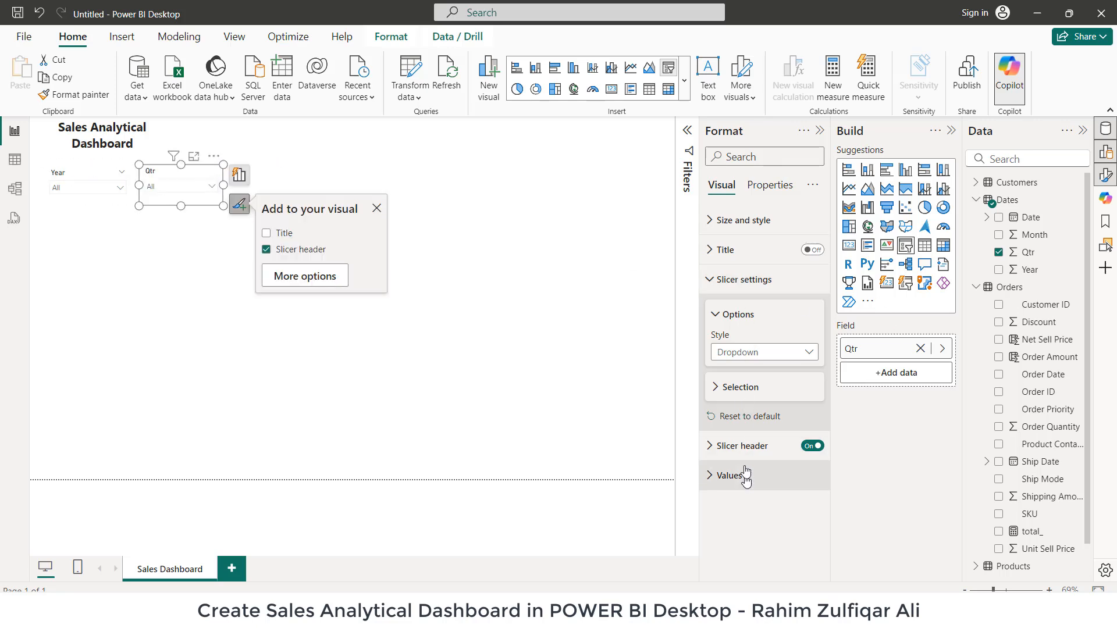
pyautogui.click(503, 253)
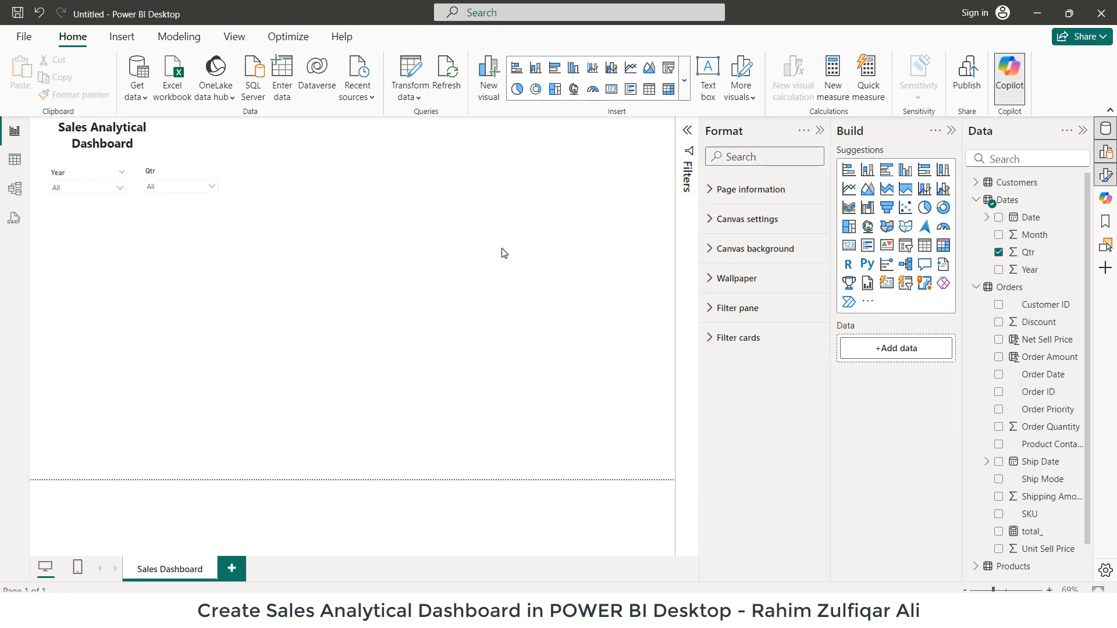
# Step: Create a visual from the Dates table's Month field, set Month to Don't summarize, and lengthen it to fit all twelve months
pyautogui.moveTo(1034, 236); pyautogui.dragTo(474, 189)
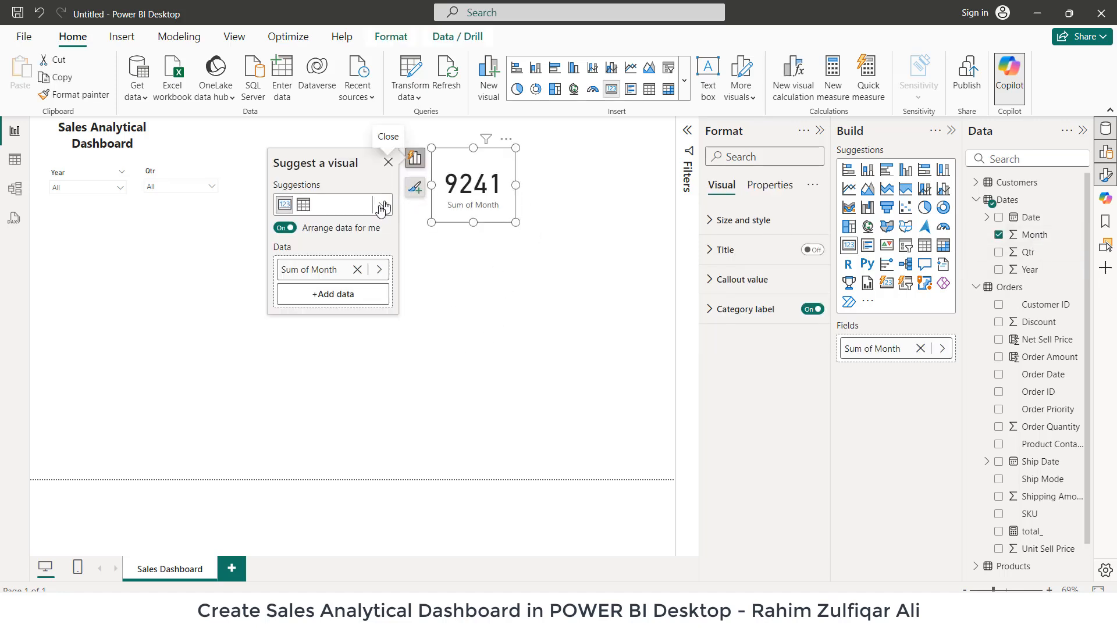
pyautogui.click(385, 203)
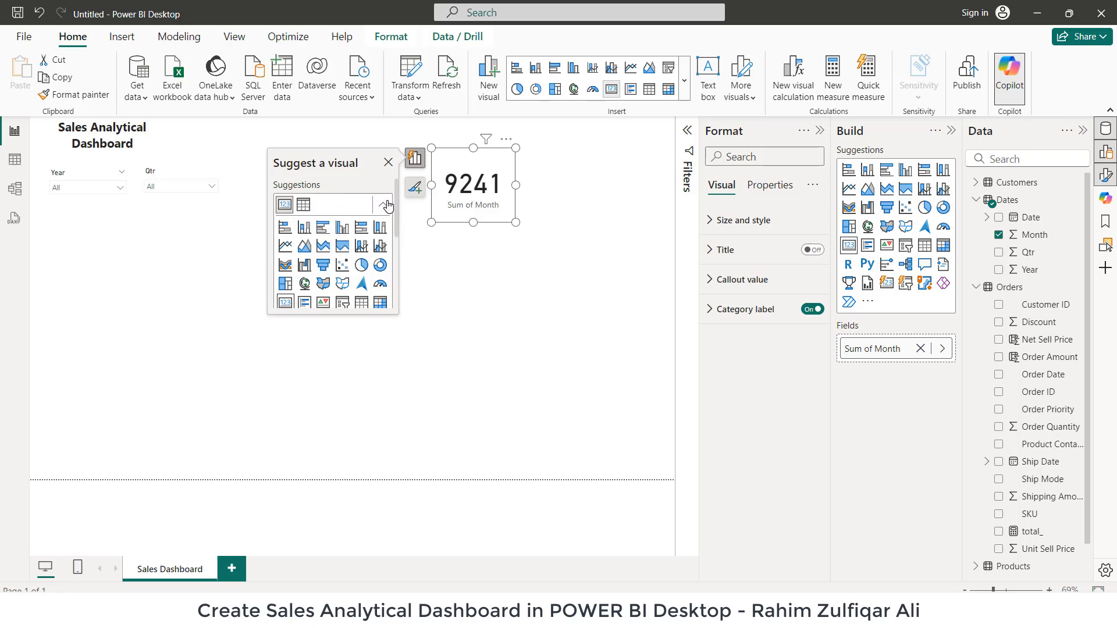
pyautogui.click(387, 204)
pyautogui.rightClick(350, 266)
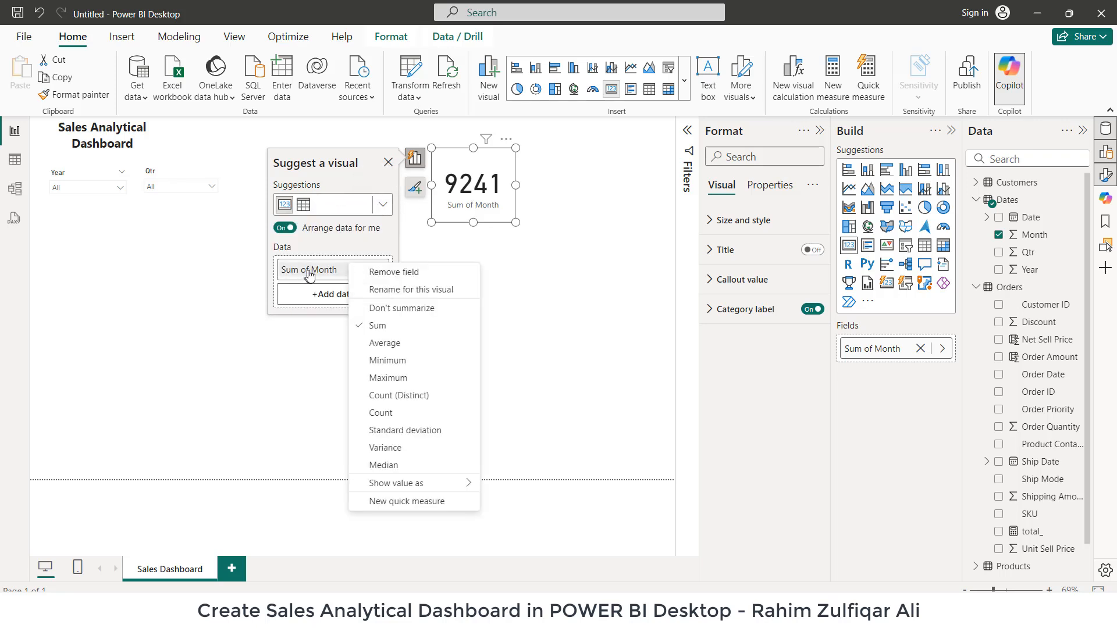
pyautogui.click(385, 313)
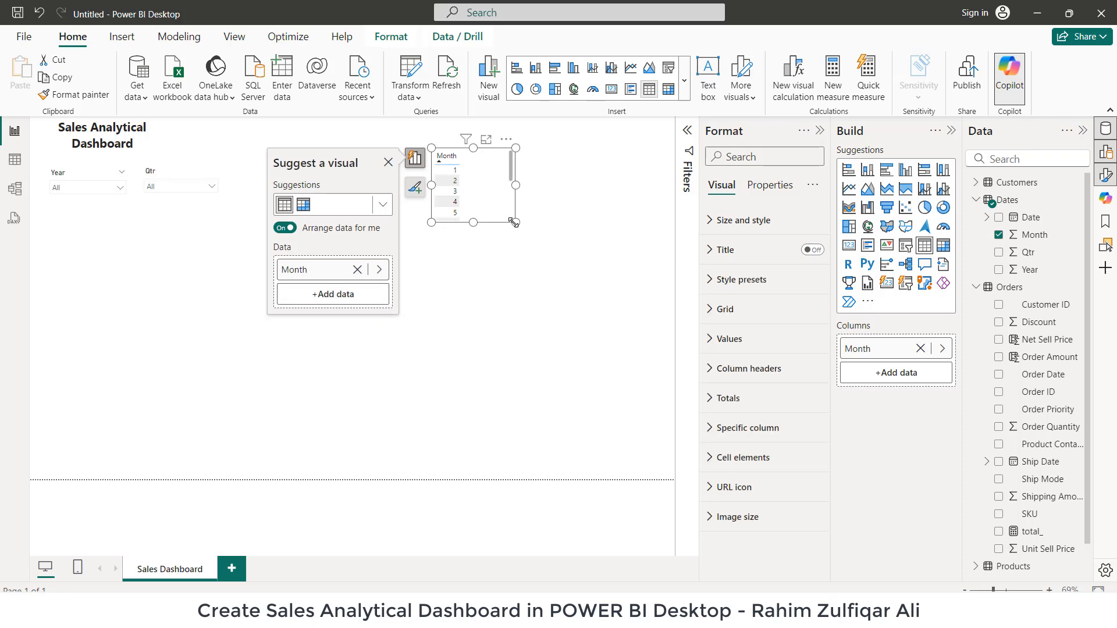
pyautogui.moveTo(515, 222); pyautogui.dragTo(515, 348)
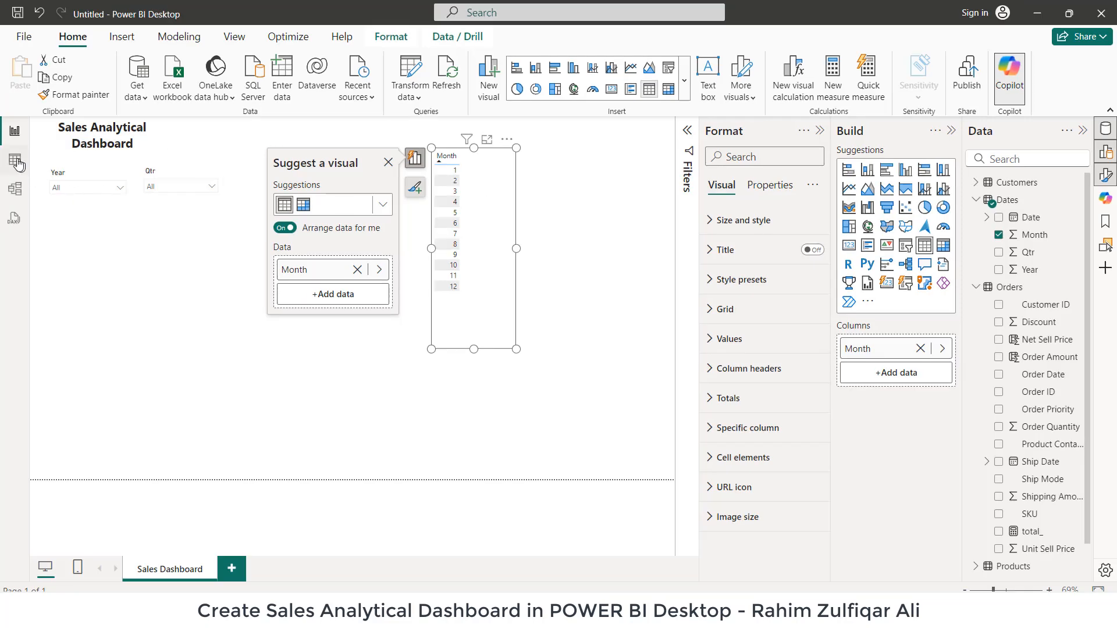
# Step: Examine the Date, Month, Year and Qtr columns of the Dates table in Table view, including the available date formats
pyautogui.click(15, 161)
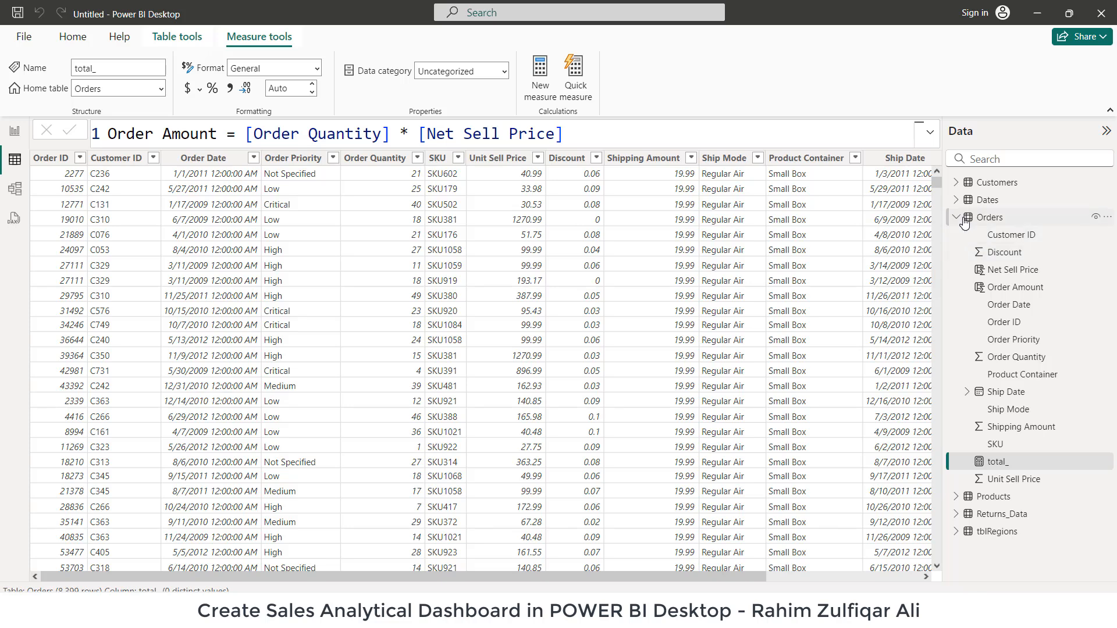
pyautogui.click(984, 218)
pyautogui.click(988, 199)
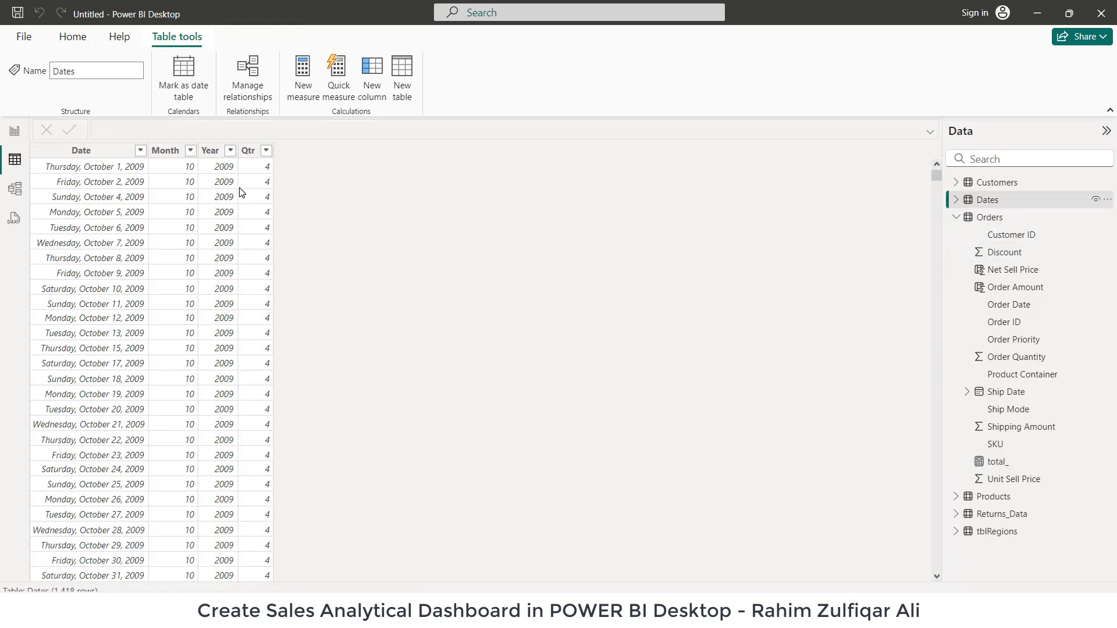
pyautogui.click(82, 153)
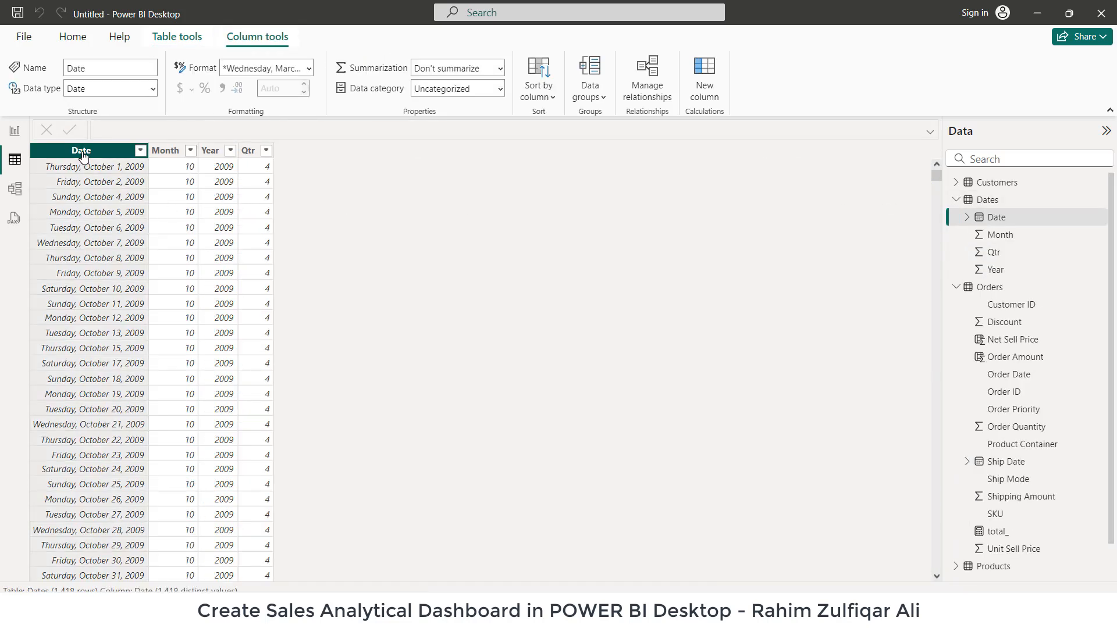
pyautogui.click(310, 68)
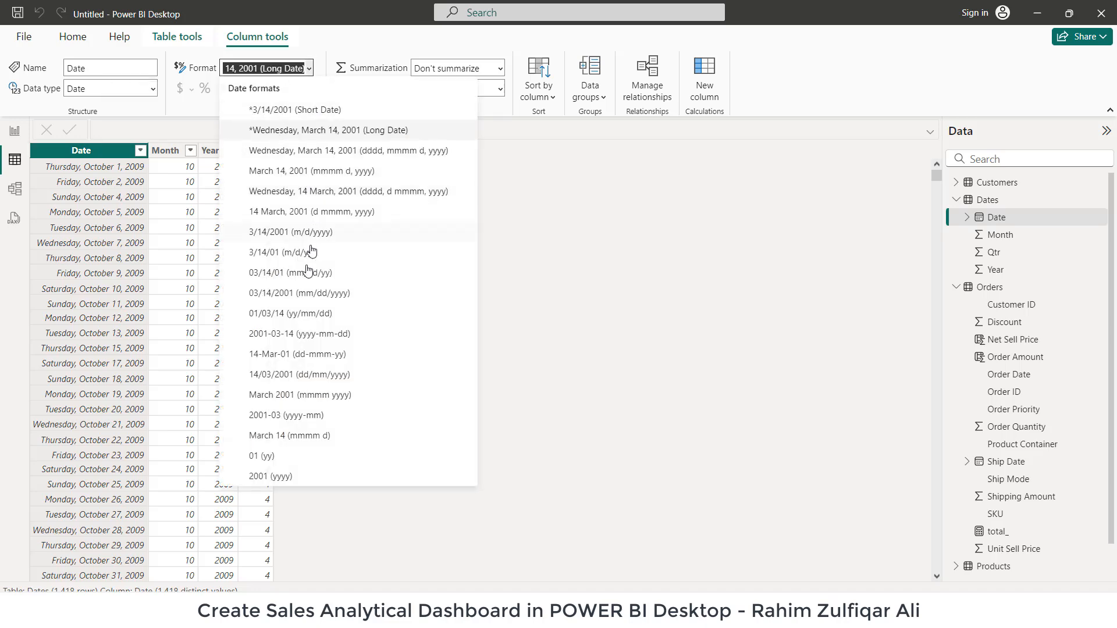
pyautogui.click(164, 152)
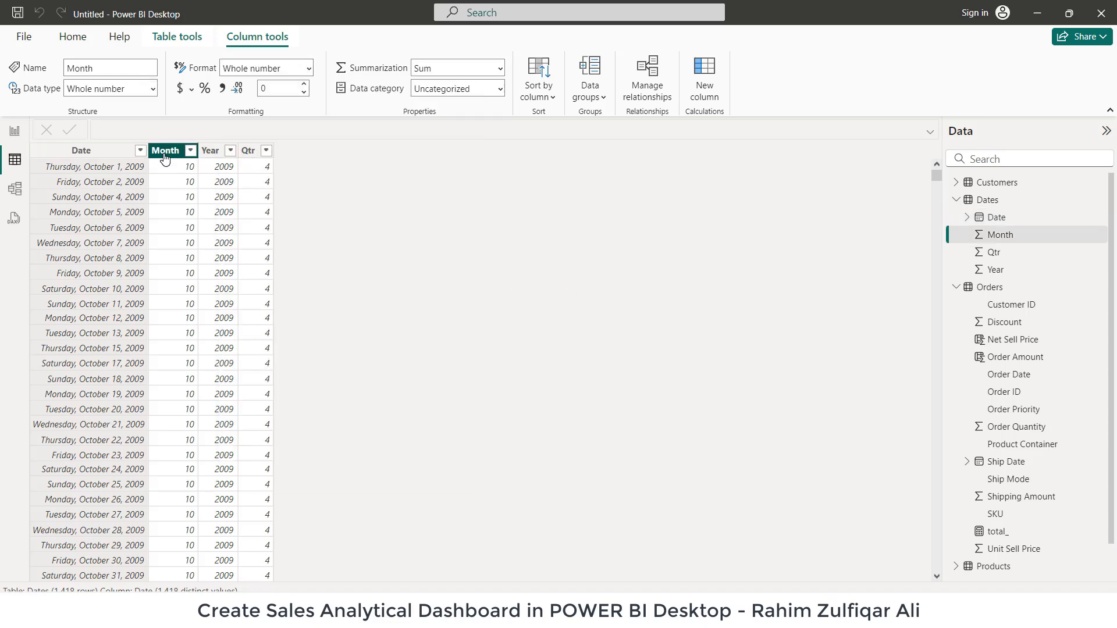
pyautogui.click(224, 154)
pyautogui.click(249, 152)
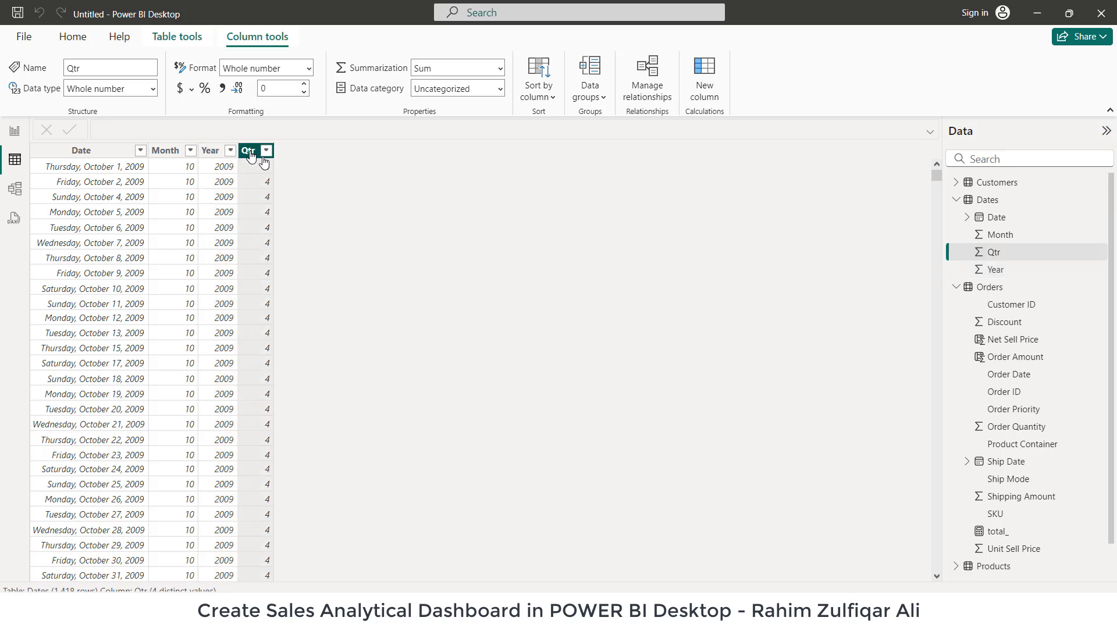
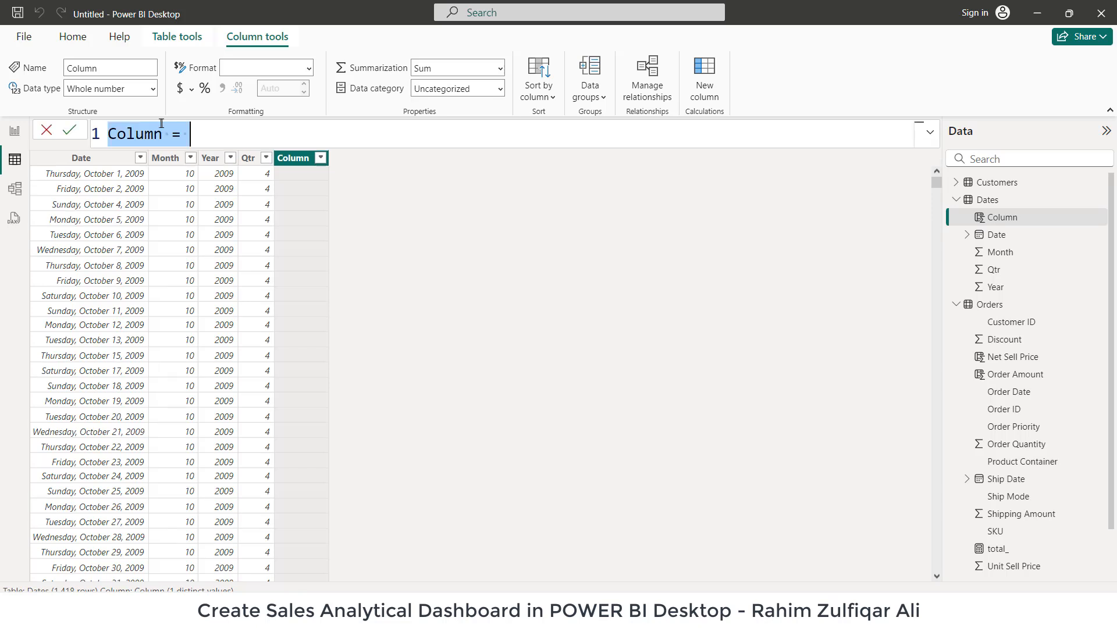
# Step: Define the new Dates column as Month Names = FORMAT(Dates[Date],"mmm") and check its list of distinct values
pyautogui.hotkey('ctrl', 'Left')
pyautogui.hotkey('ctrl', 'Left')
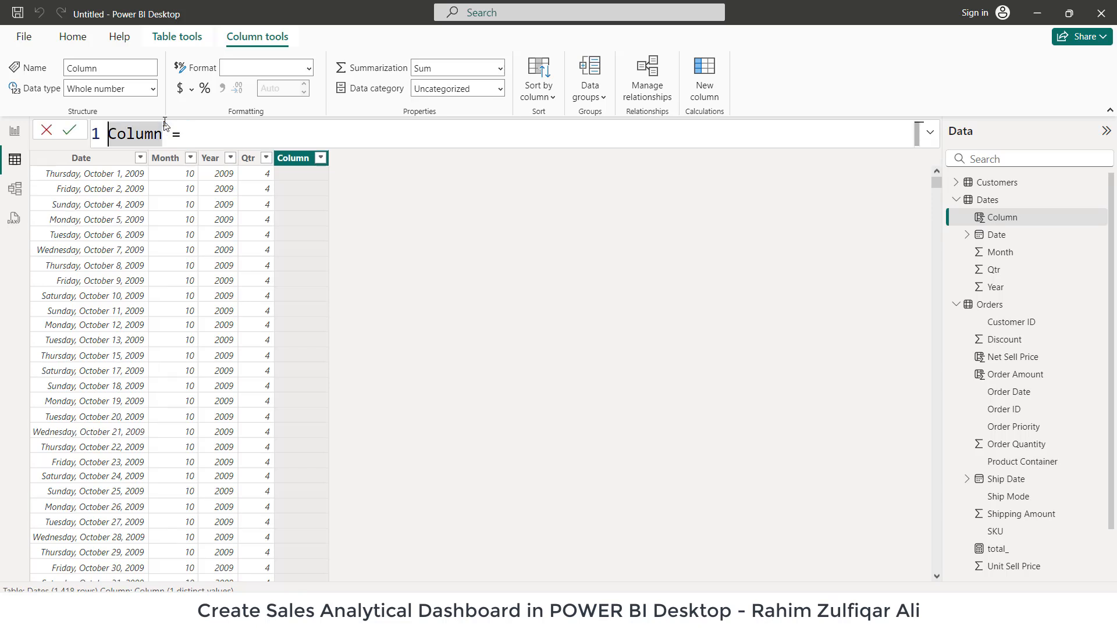
pyautogui.hotkey('ctrl', 'shift', 'Right')
pyautogui.write('Montn')
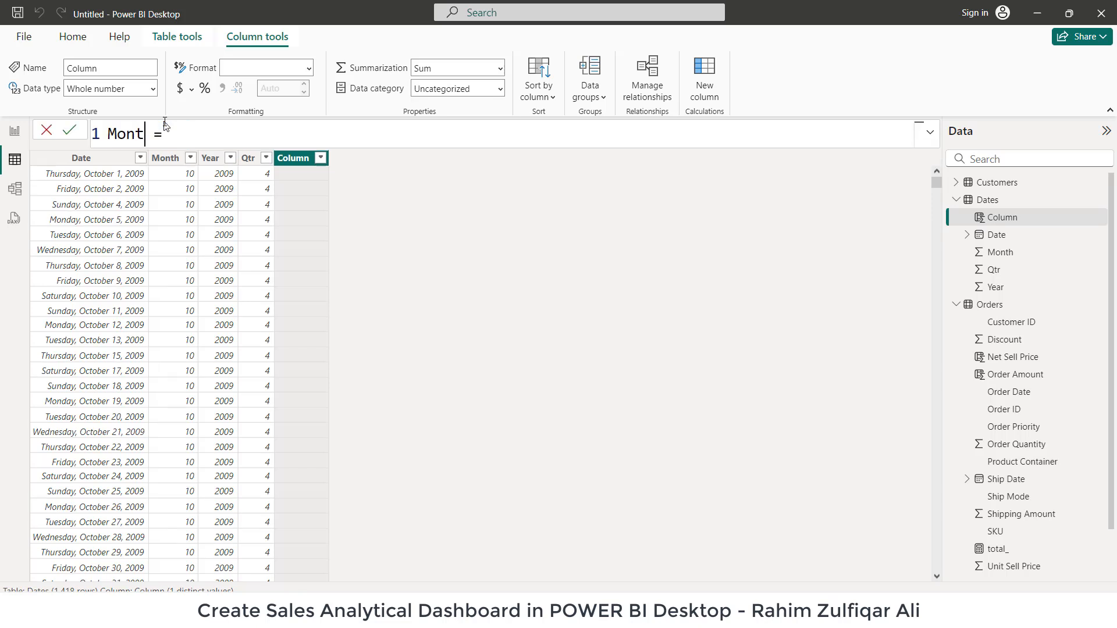
pyautogui.press('BackSpace')
pyautogui.press('BackSpace')
pyautogui.write('h NamesFormat')
pyautogui.press('Tab')
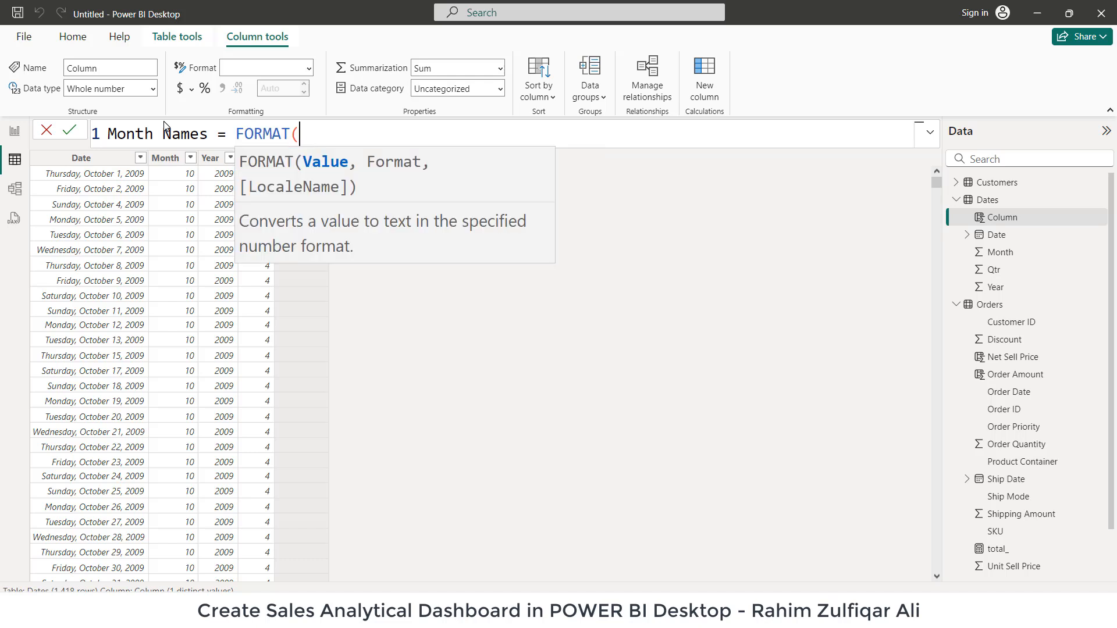
pyautogui.write('dates')
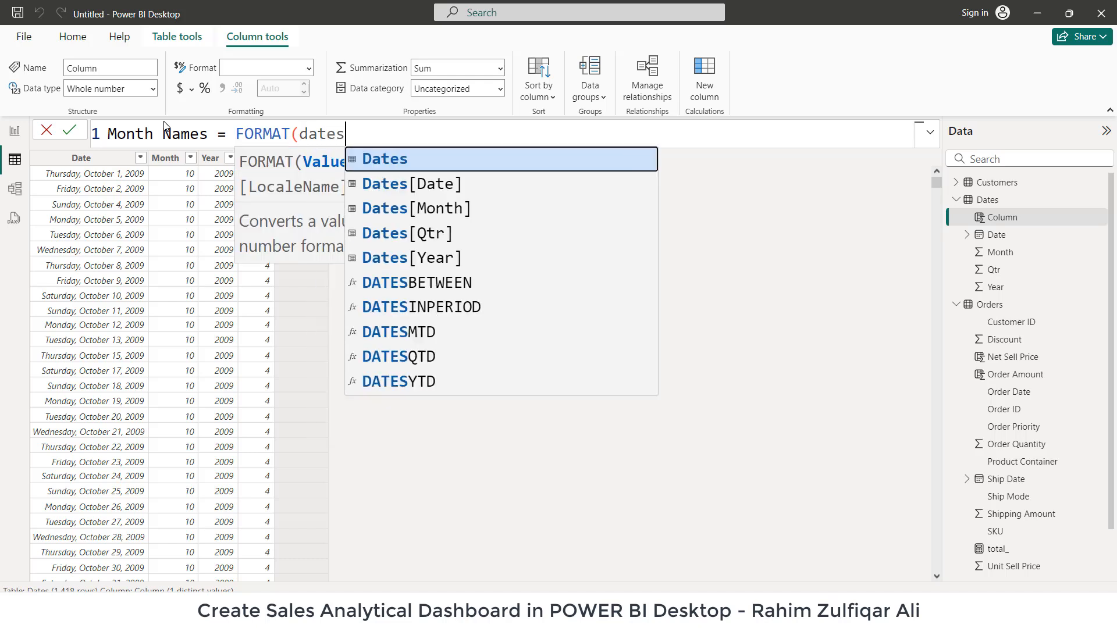
pyautogui.press('Down')
pyautogui.press('Tab')
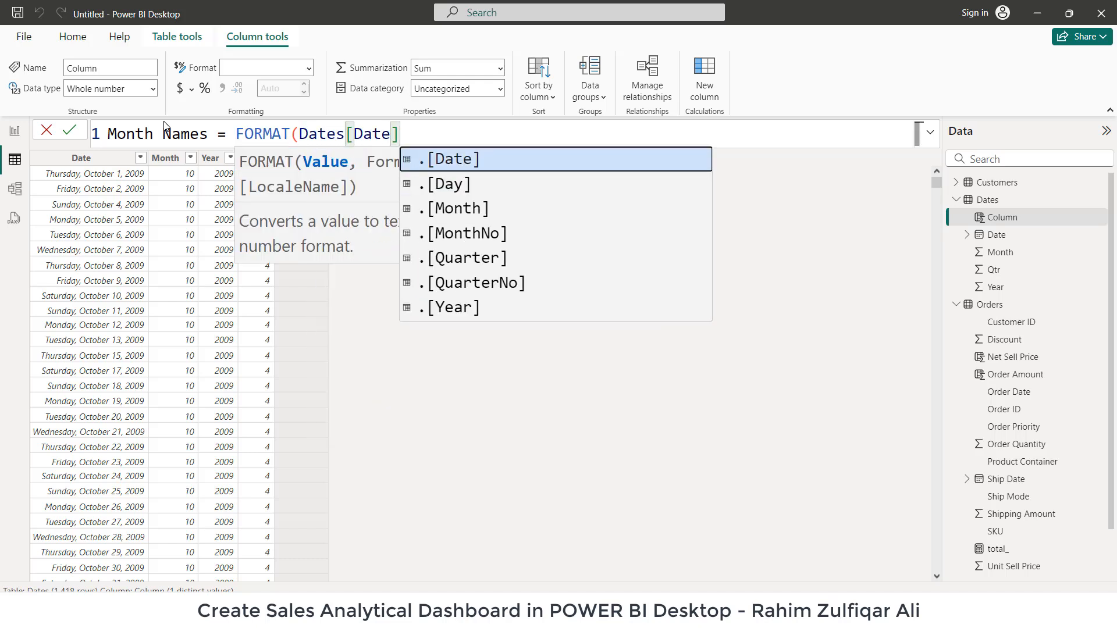
pyautogui.write(',"mmm')
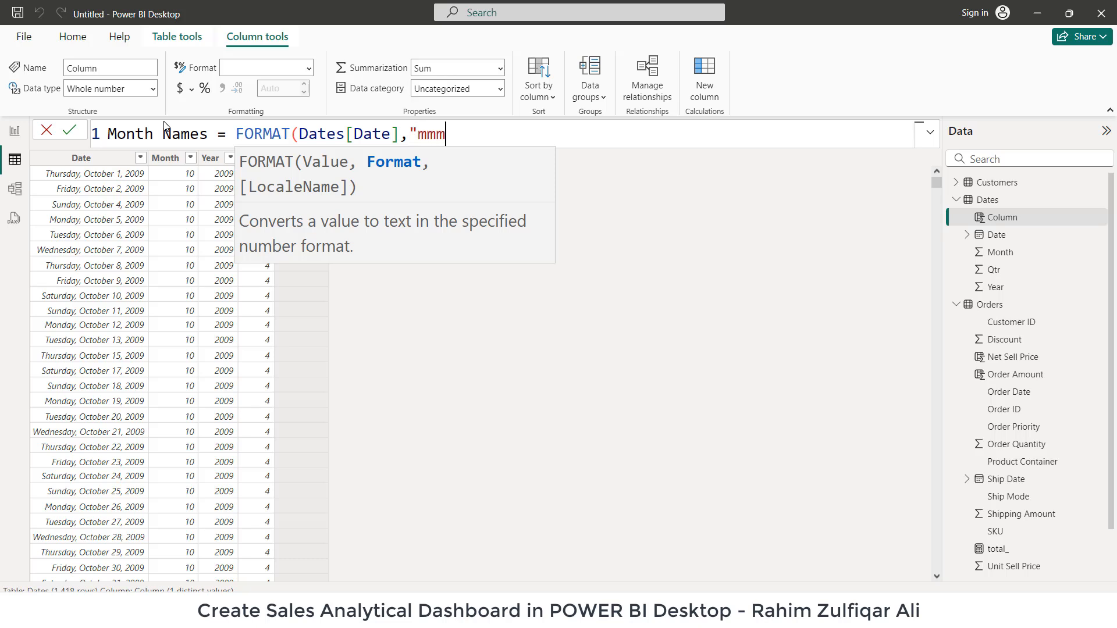
pyautogui.write('")')
pyautogui.press('Return')
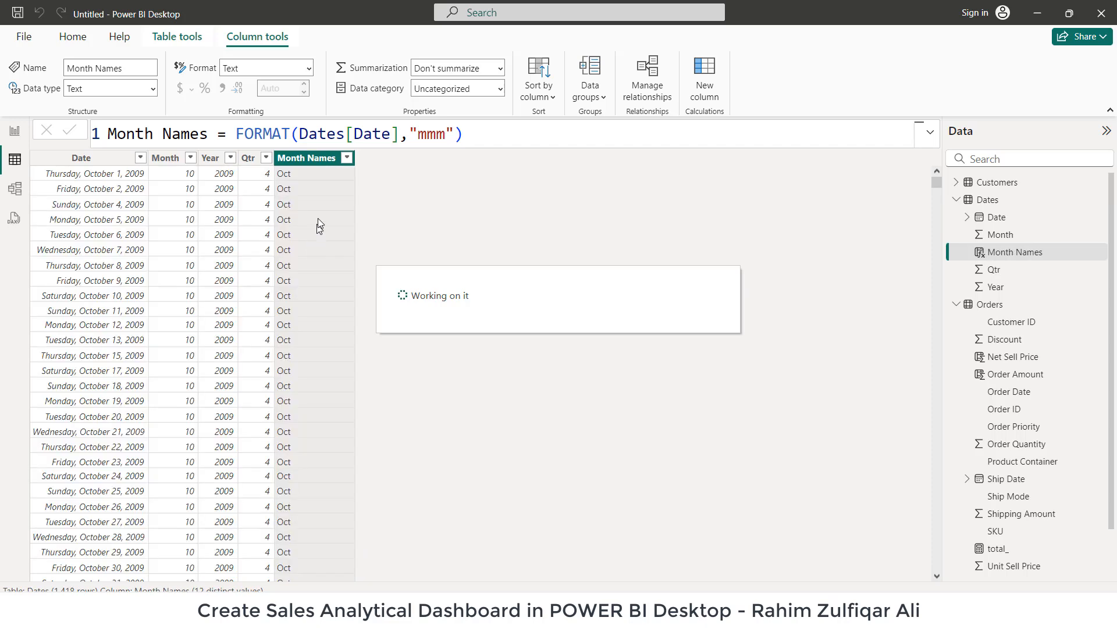
pyautogui.click(347, 159)
pyautogui.click(537, 463)
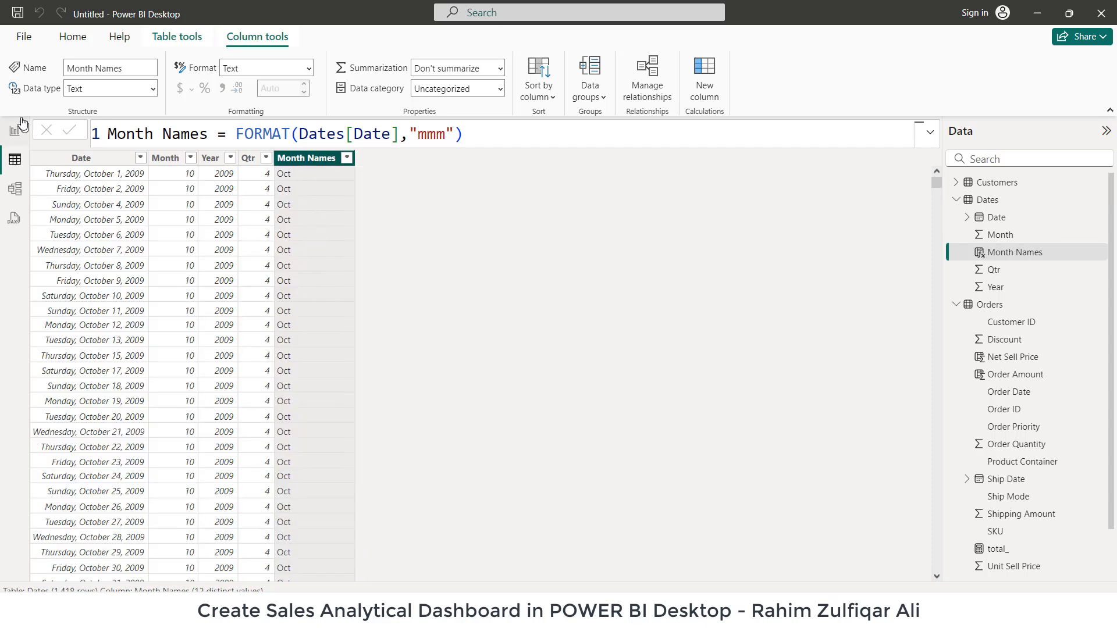
# Step: Replace the Month field with the Month Names field in the month visual on the report page
pyautogui.click(14, 130)
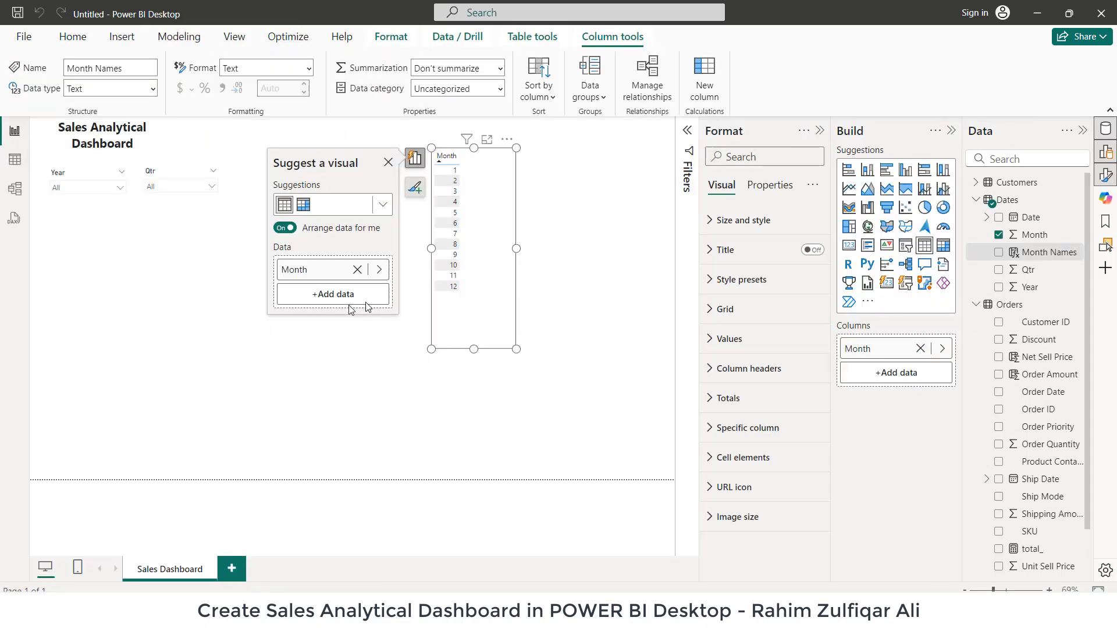
pyautogui.click(357, 270)
pyautogui.click(357, 270)
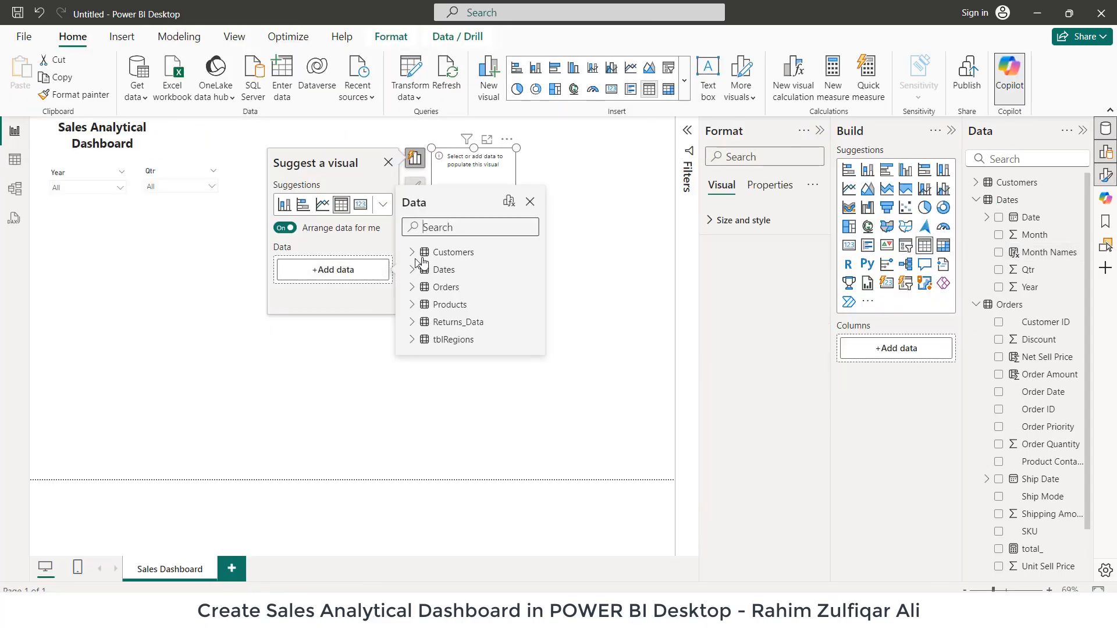
pyautogui.write('month')
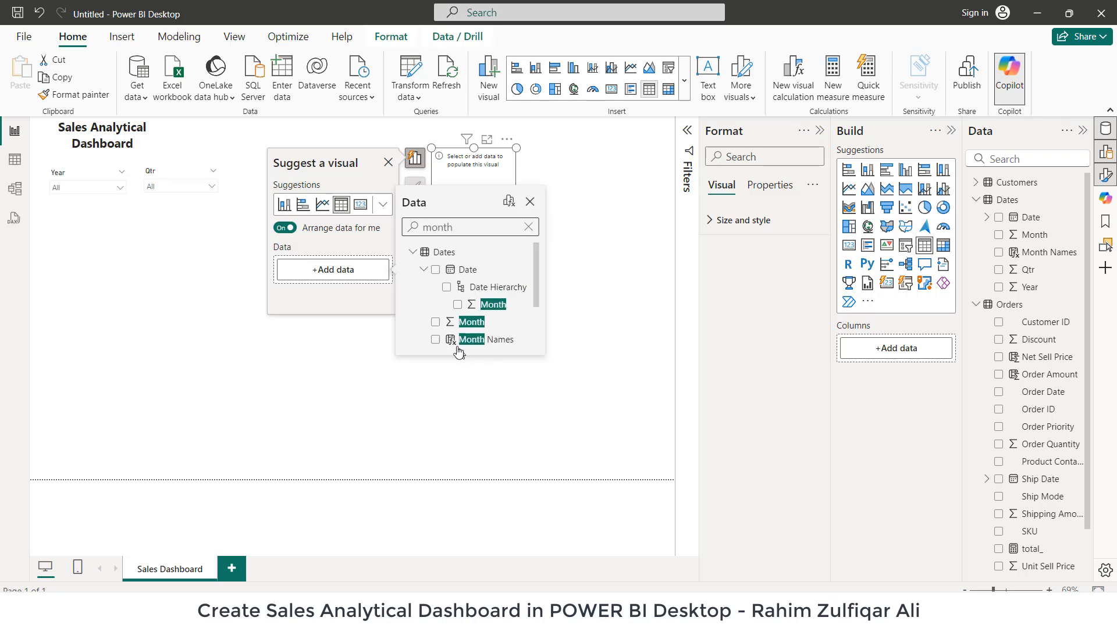
pyautogui.click(505, 351)
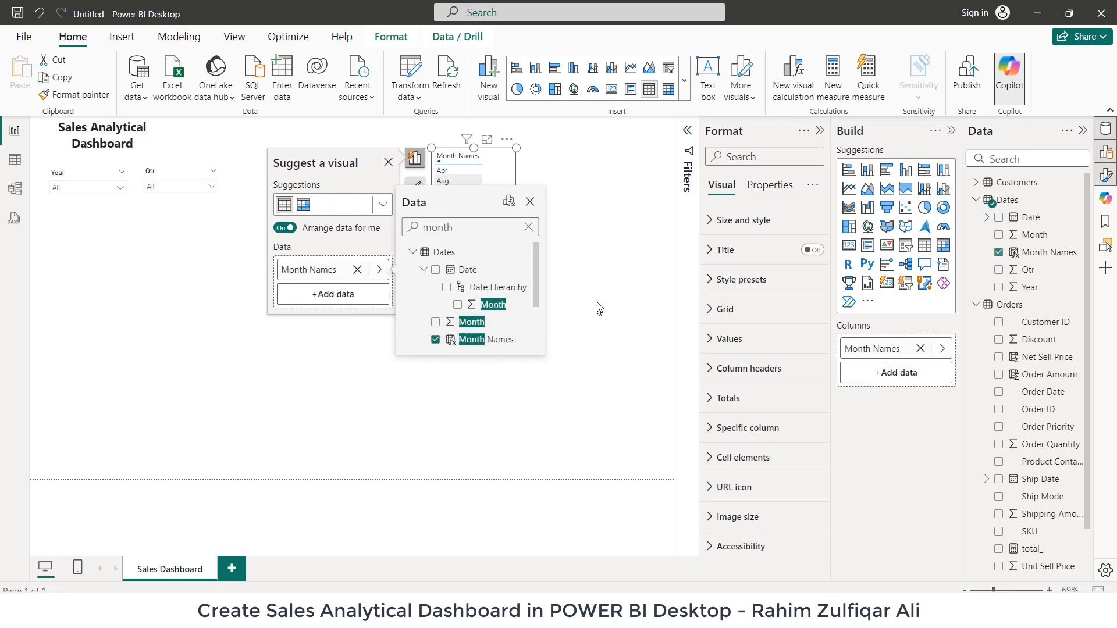
pyautogui.click(605, 290)
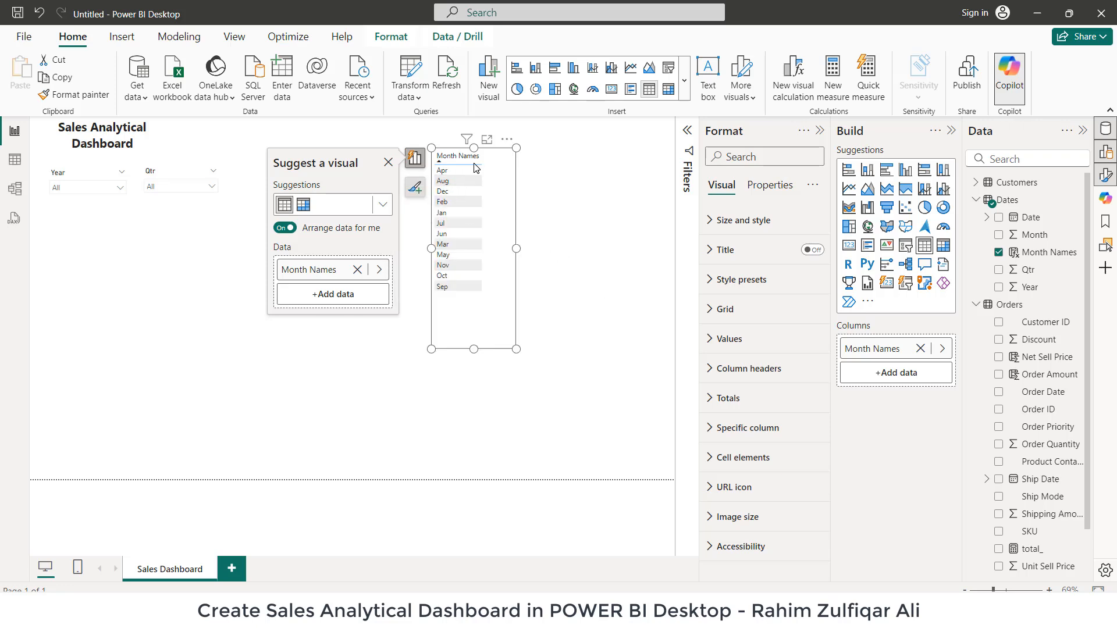
# Step: Set the font size of the month visual's values to 20 and enlarge the visual to fit all month names
pyautogui.click(415, 187)
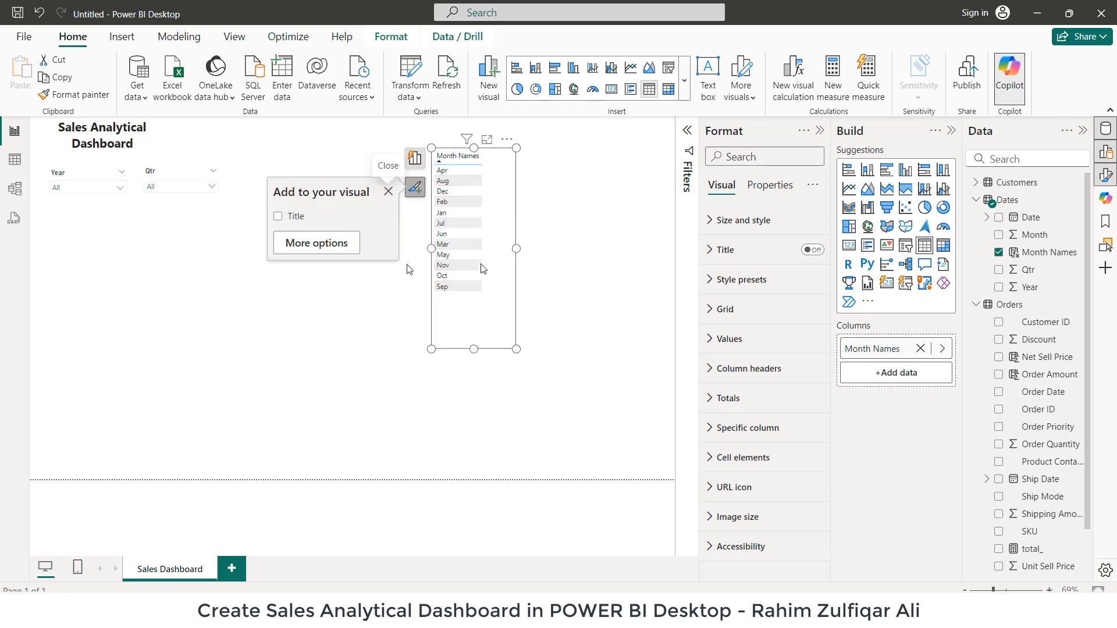
pyautogui.click(348, 245)
pyautogui.click(729, 339)
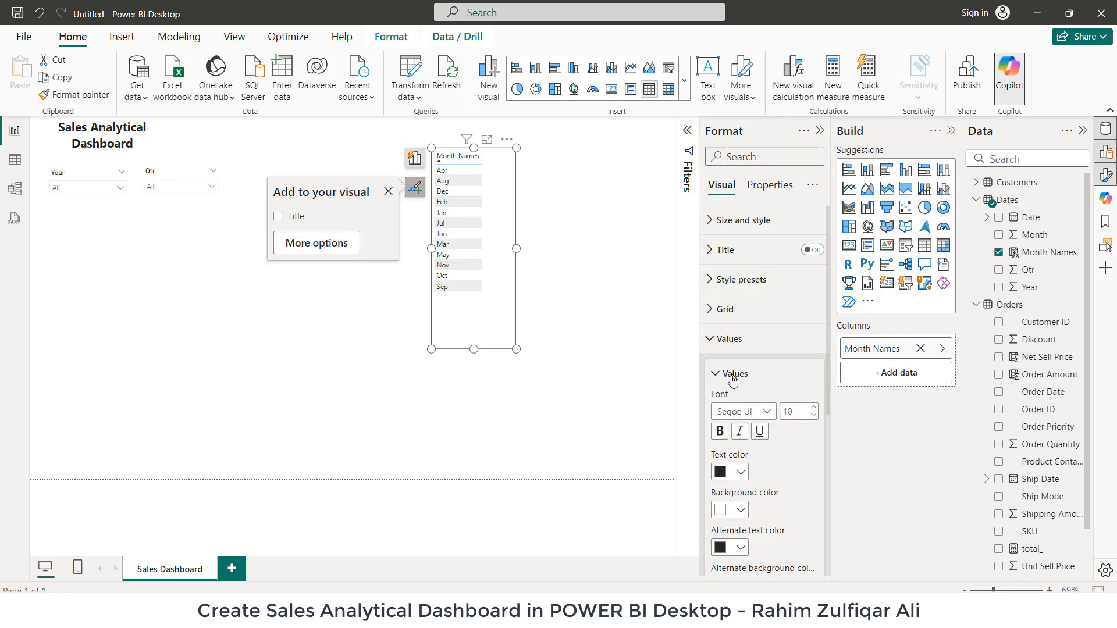
pyautogui.write('20')
pyautogui.press('Return')
pyautogui.moveTo(517, 352); pyautogui.dragTo(532, 452)
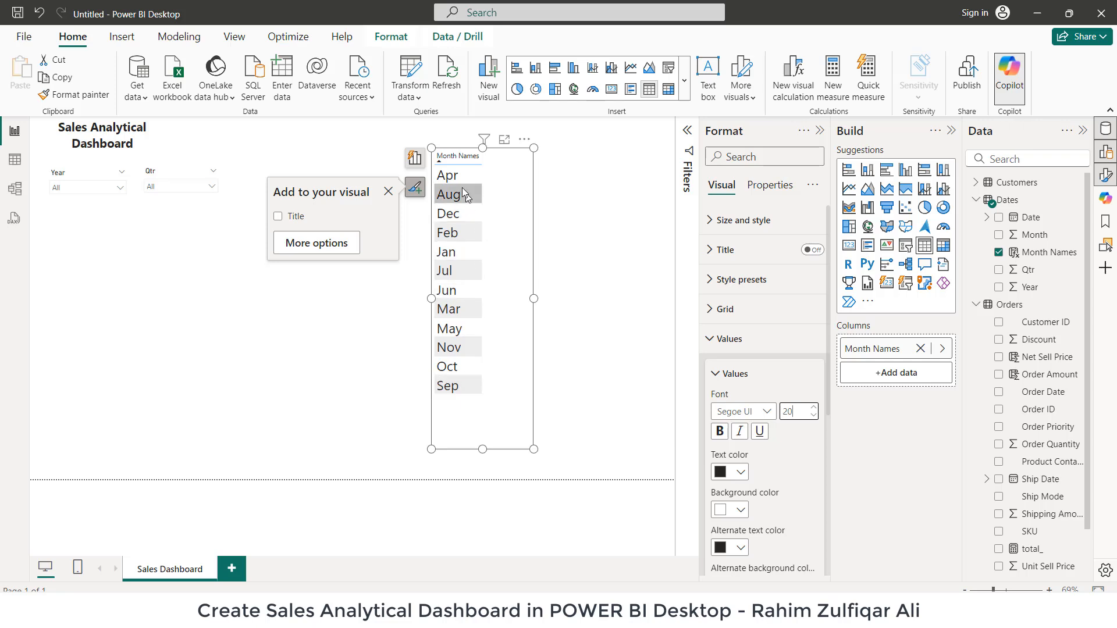
# Step: Try sorting the month visual in descending order, and return it to ascending order
pyautogui.click(525, 141)
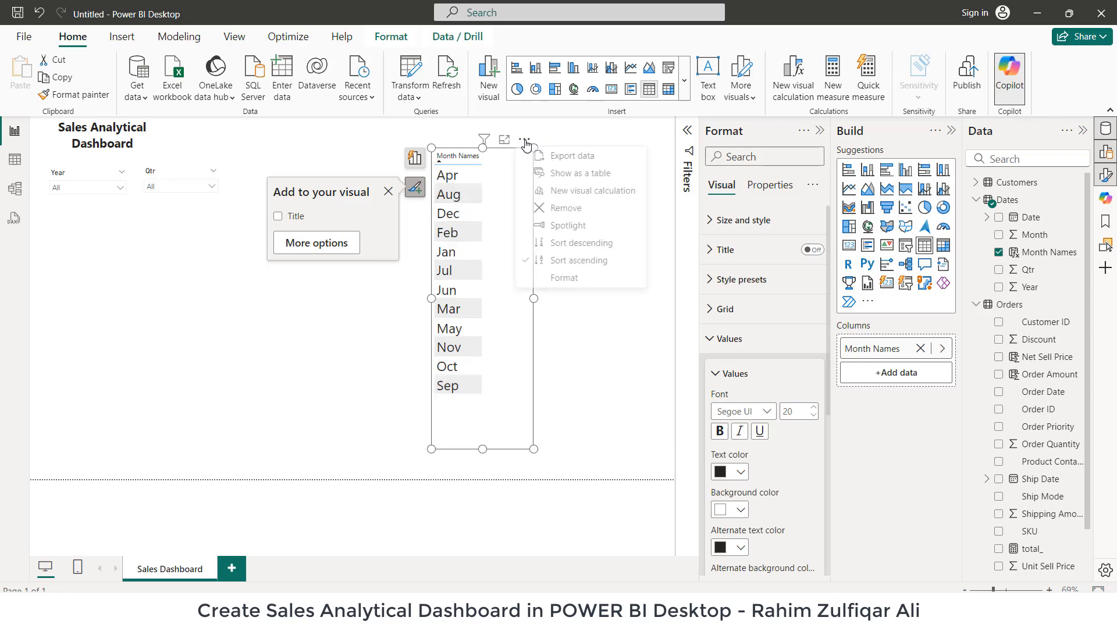
pyautogui.click(571, 244)
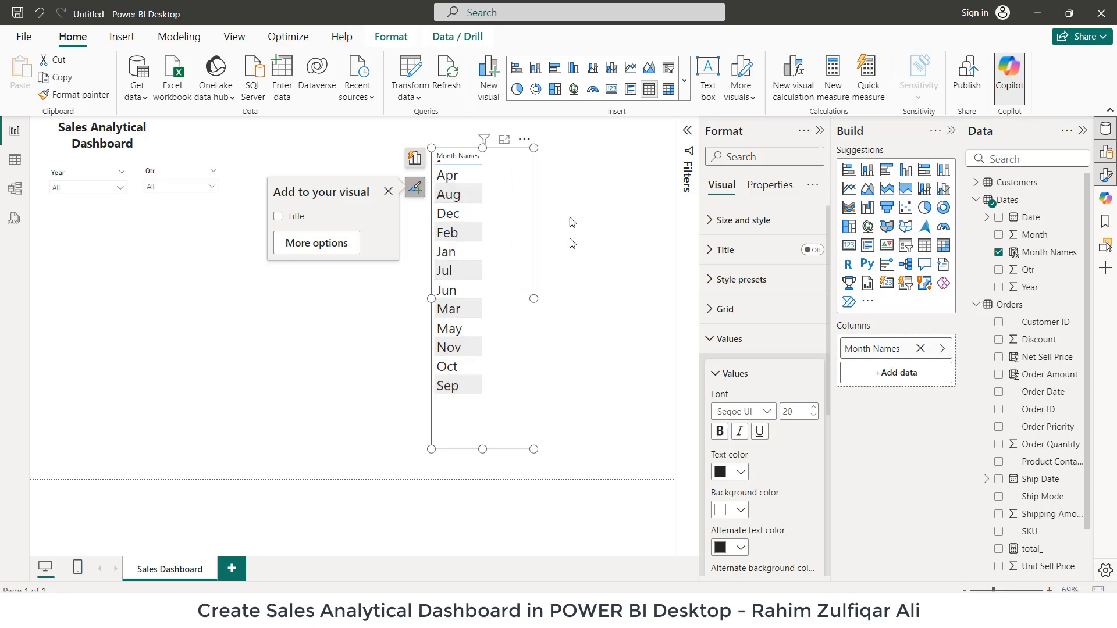
pyautogui.click(526, 142)
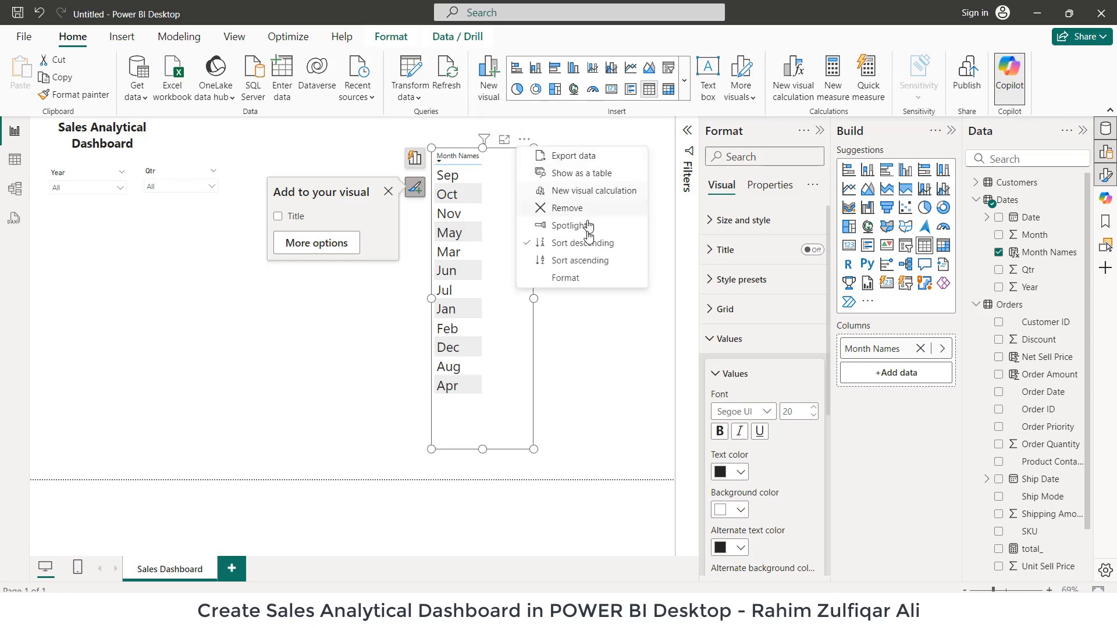
pyautogui.click(571, 260)
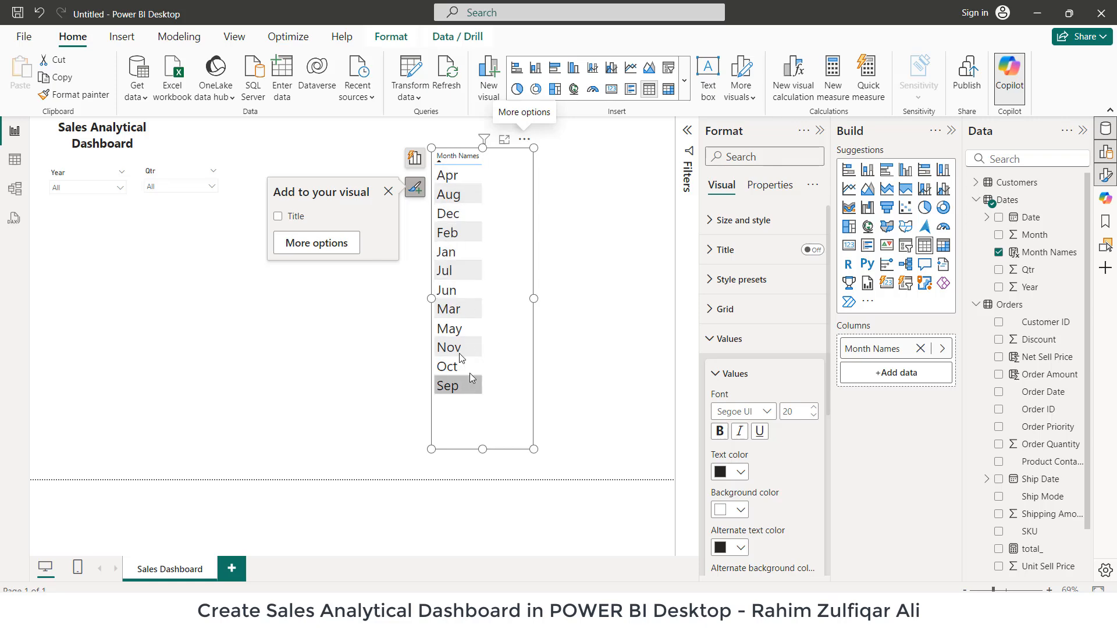
# Step: Sort the Dates table's Month Names column by the Month column and return to the report page
pyautogui.click(15, 160)
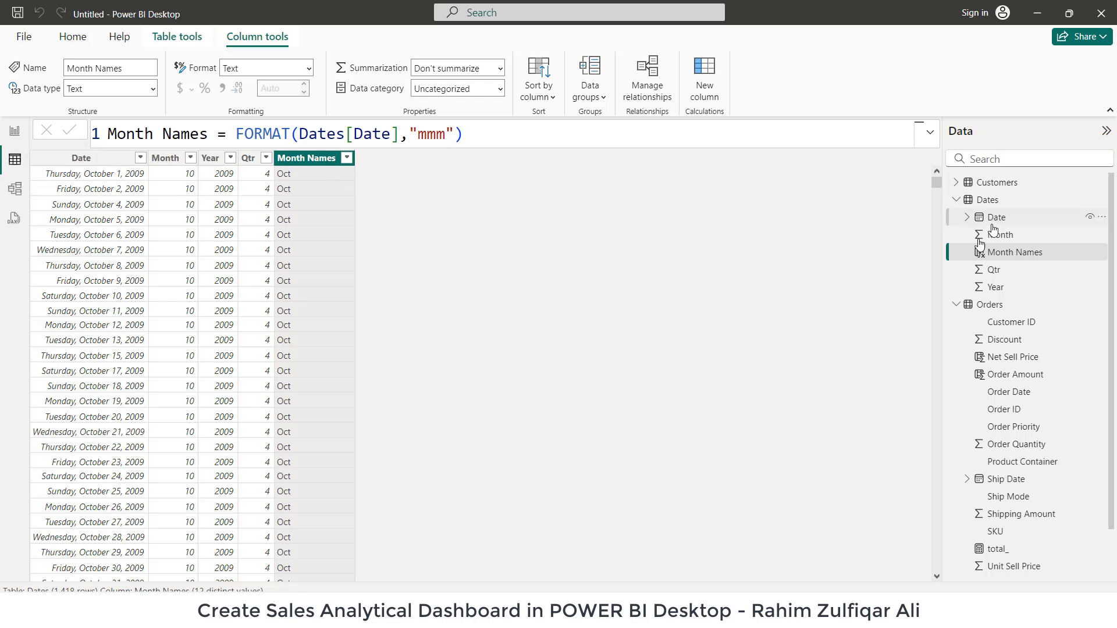
pyautogui.click(313, 162)
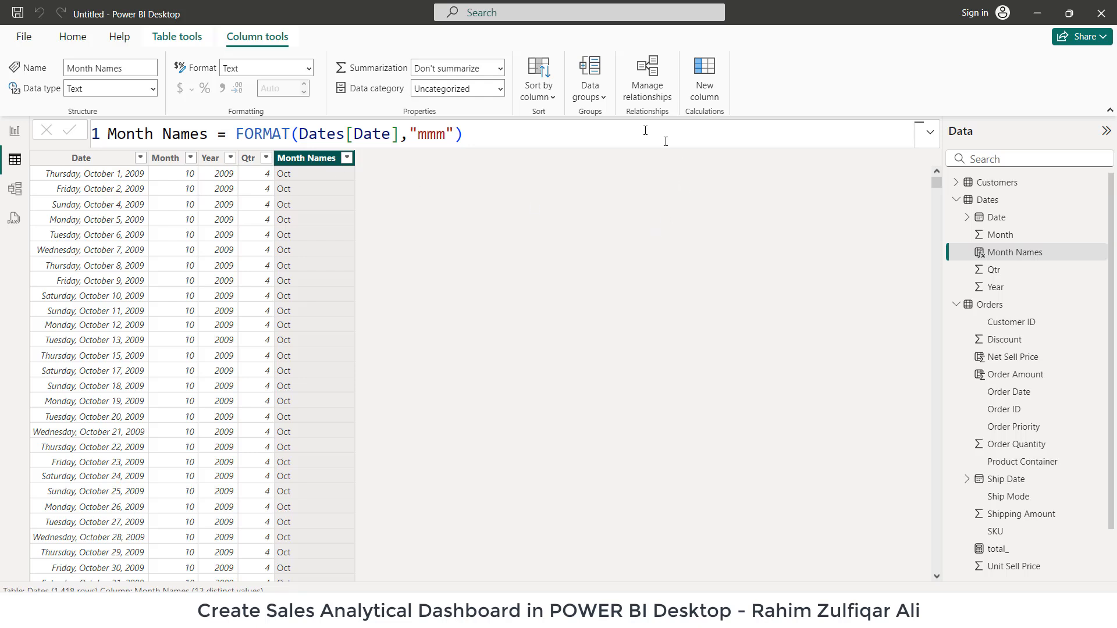
pyautogui.click(540, 93)
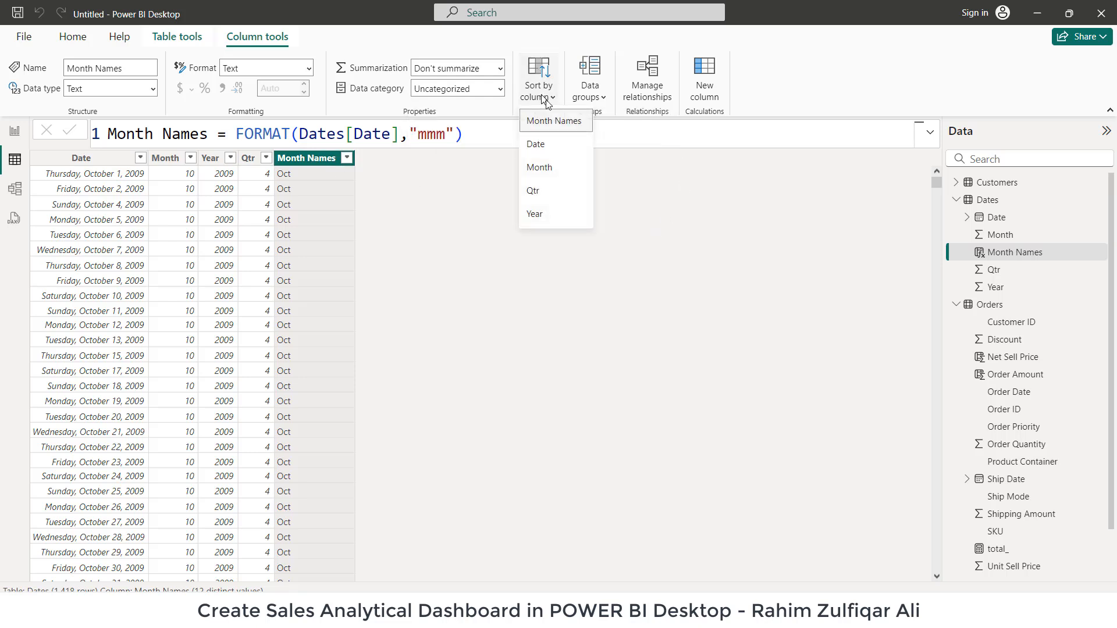
pyautogui.click(556, 173)
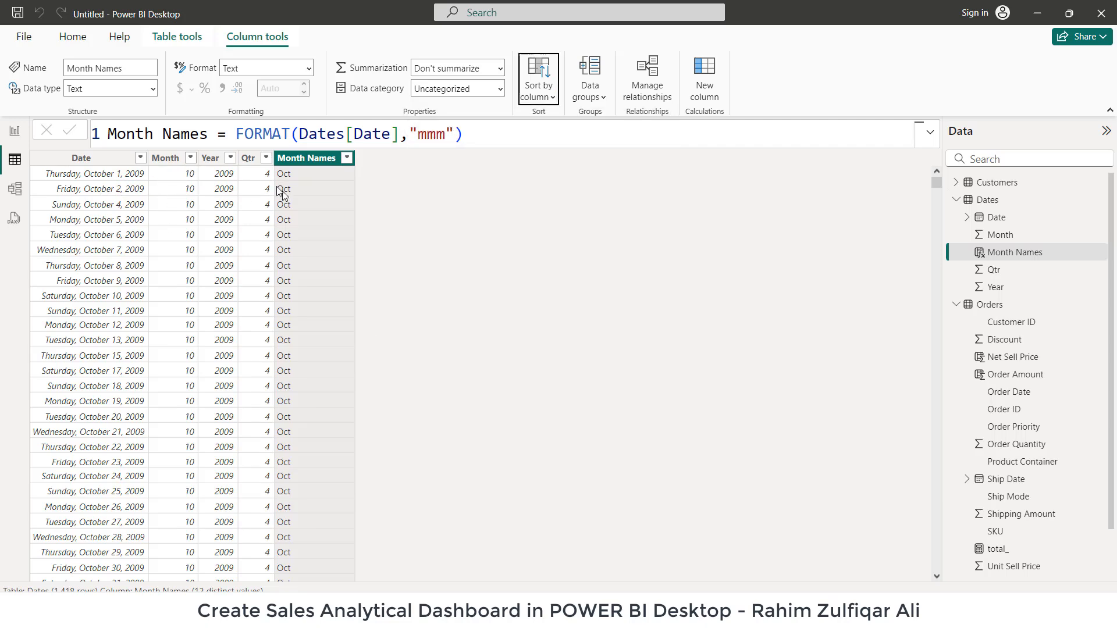
pyautogui.click(173, 192)
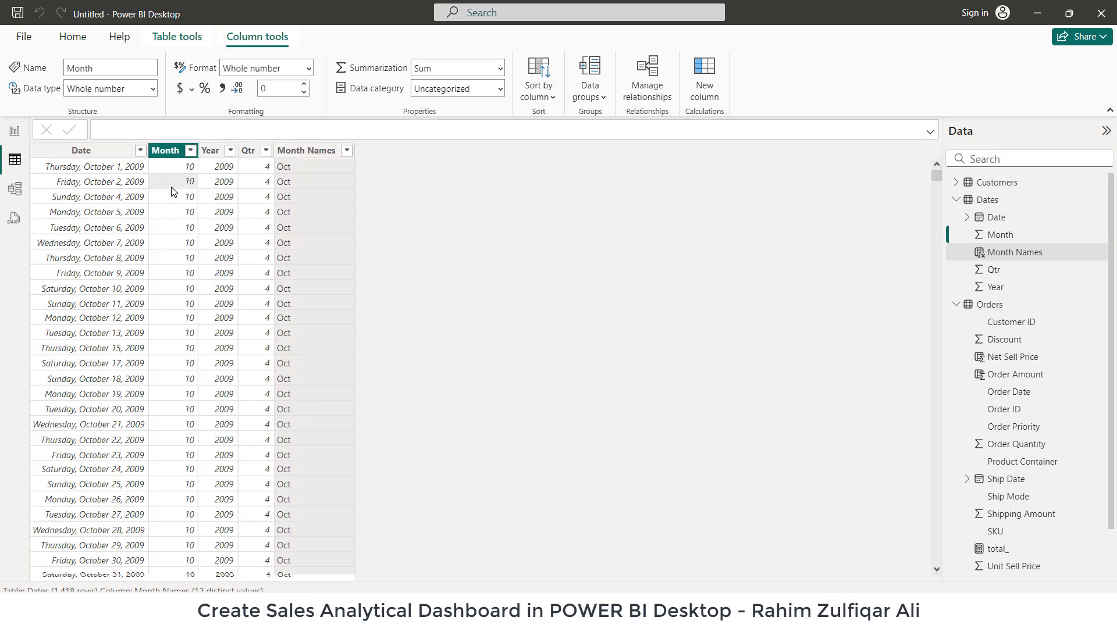
pyautogui.click(15, 132)
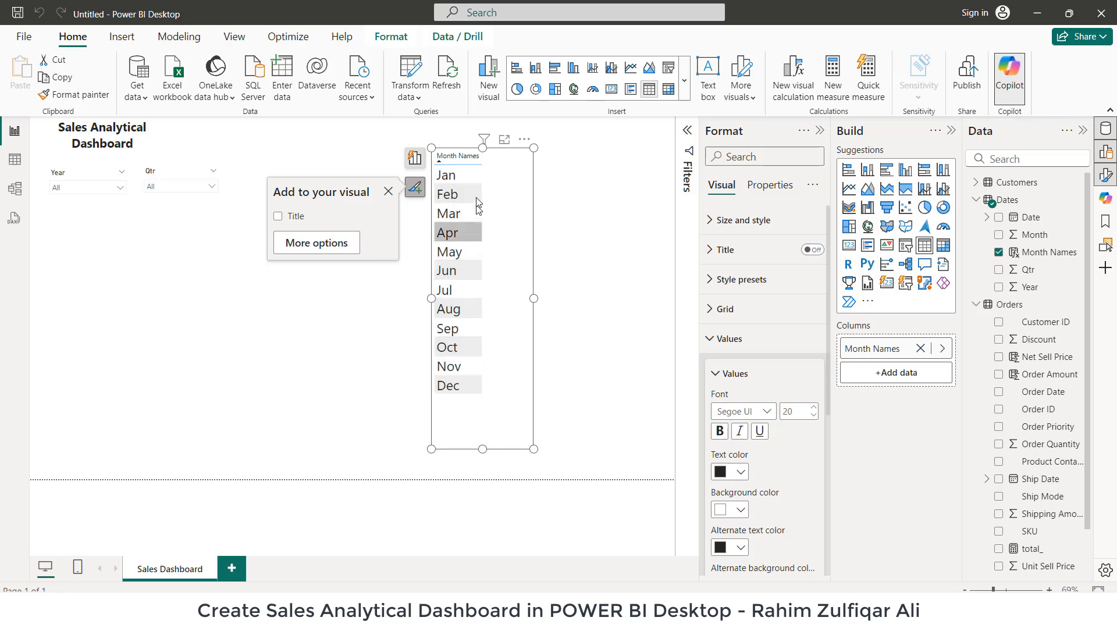
# Step: Convert the Month Names table into a slicer and set its style to Tile
pyautogui.click(414, 158)
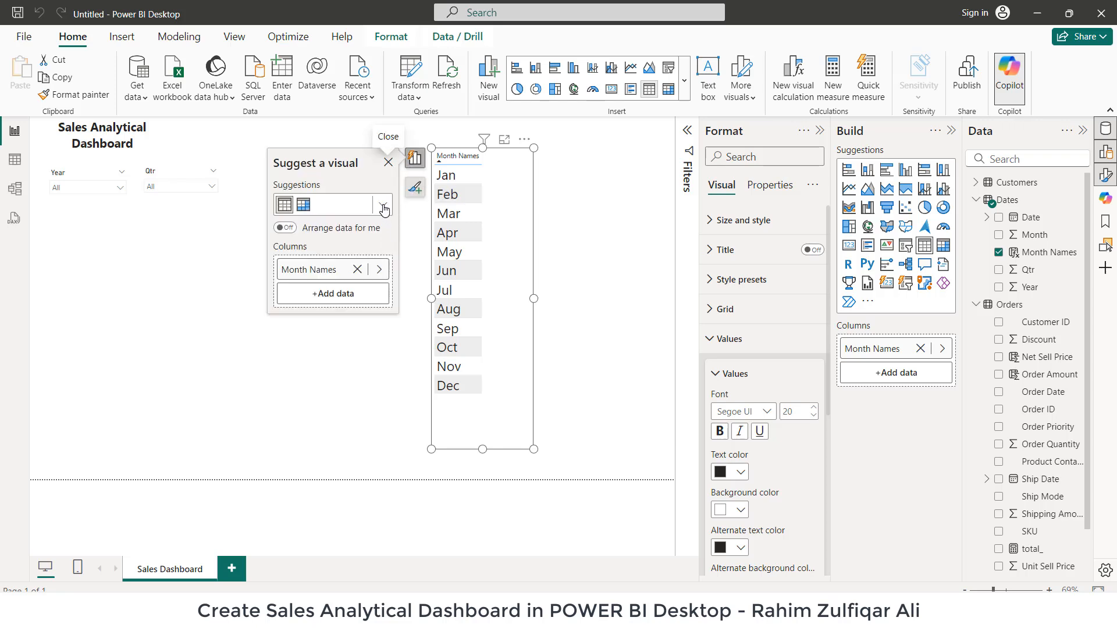
pyautogui.click(384, 208)
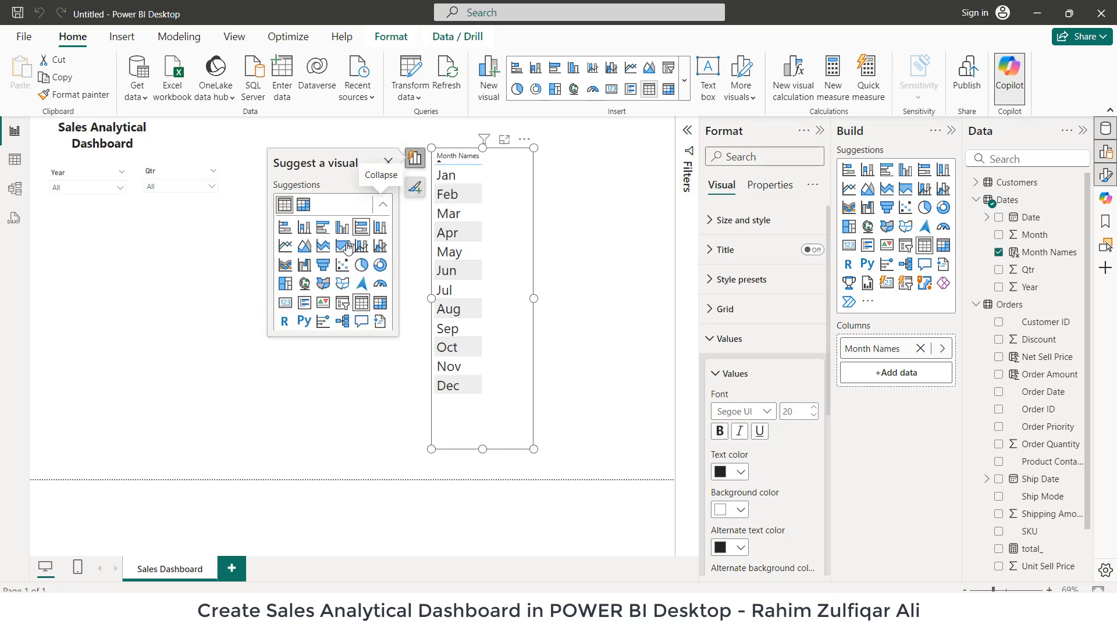
pyautogui.click(343, 305)
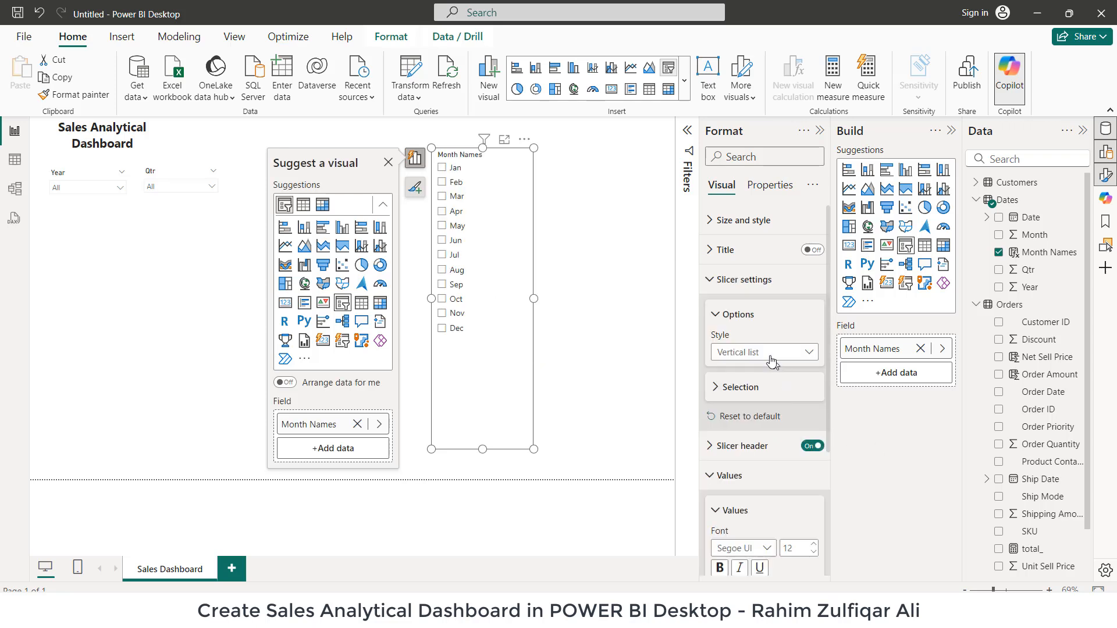
pyautogui.click(772, 356)
pyautogui.click(751, 409)
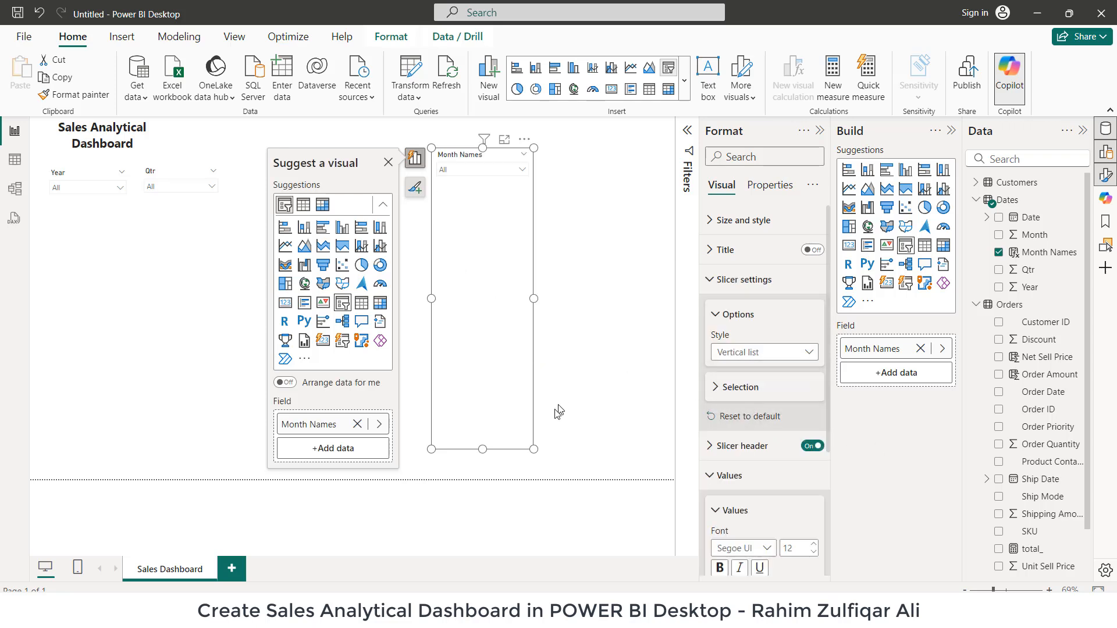
pyautogui.click(722, 353)
pyautogui.click(749, 389)
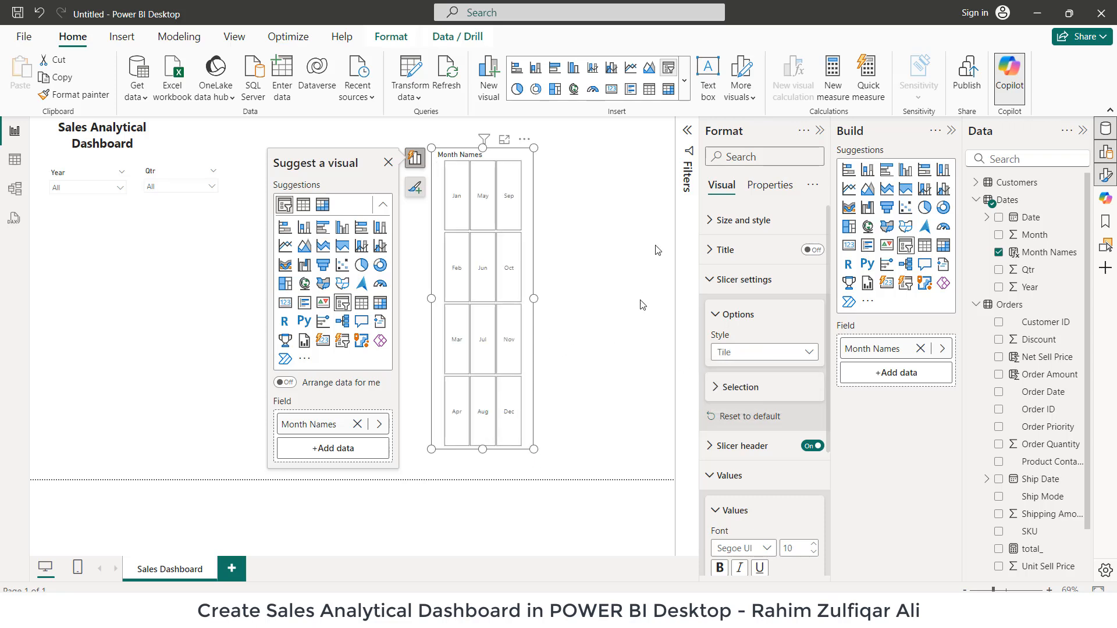
# Step: Resize the month slicer into one horizontal row of tiles beside the Qtr slicer and collapse the Build pane
pyautogui.moveTo(655, 246); pyautogui.dragTo(647, 218)
pyautogui.moveTo(431, 218); pyautogui.dragTo(259, 185)
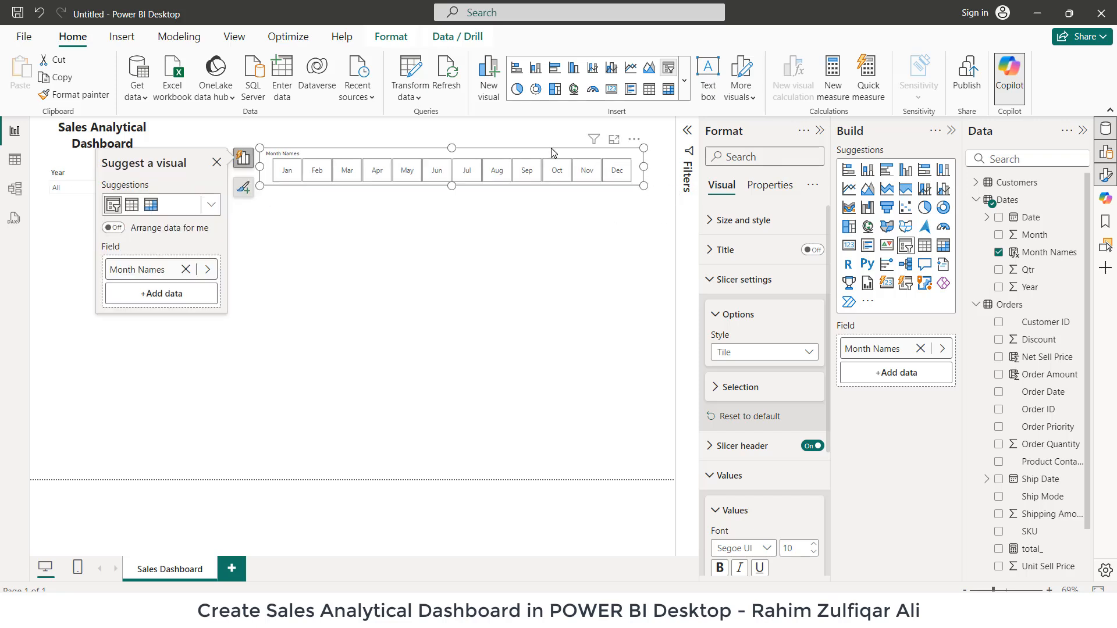
pyautogui.click(952, 131)
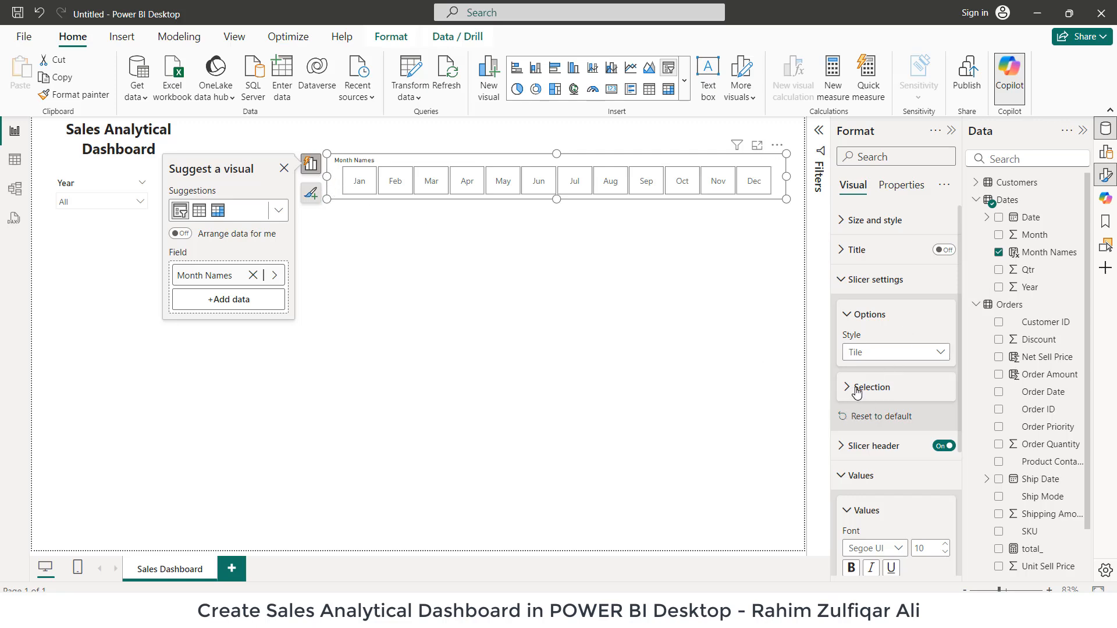
# Step: Show the "Select all" option in the month slicer and widen the slicer so all tiles fit in one row
pyautogui.click(857, 393)
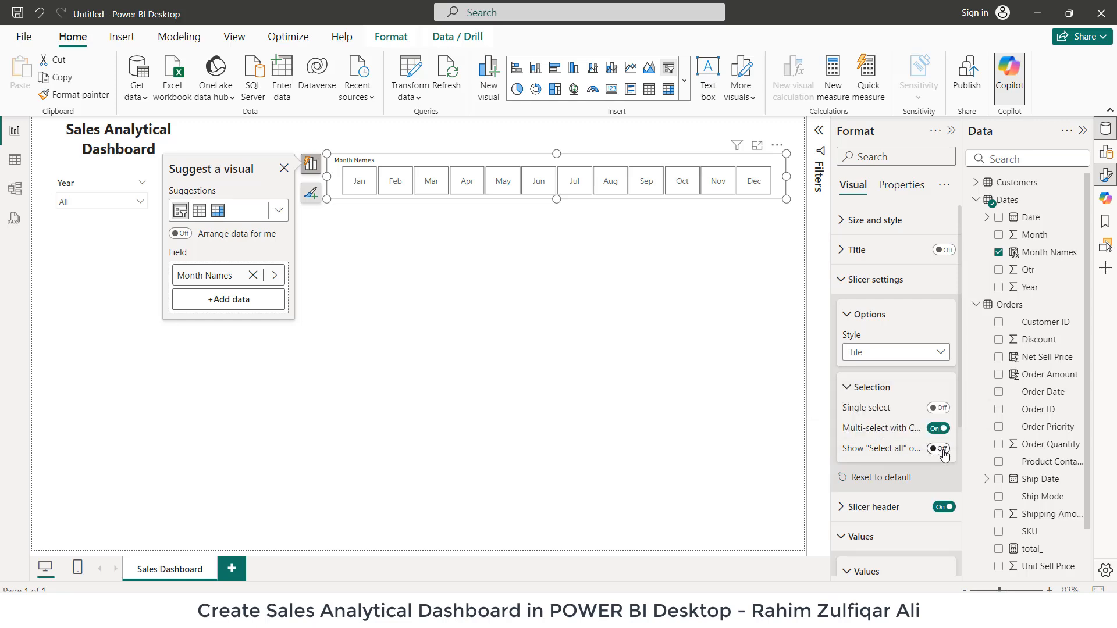
pyautogui.click(938, 449)
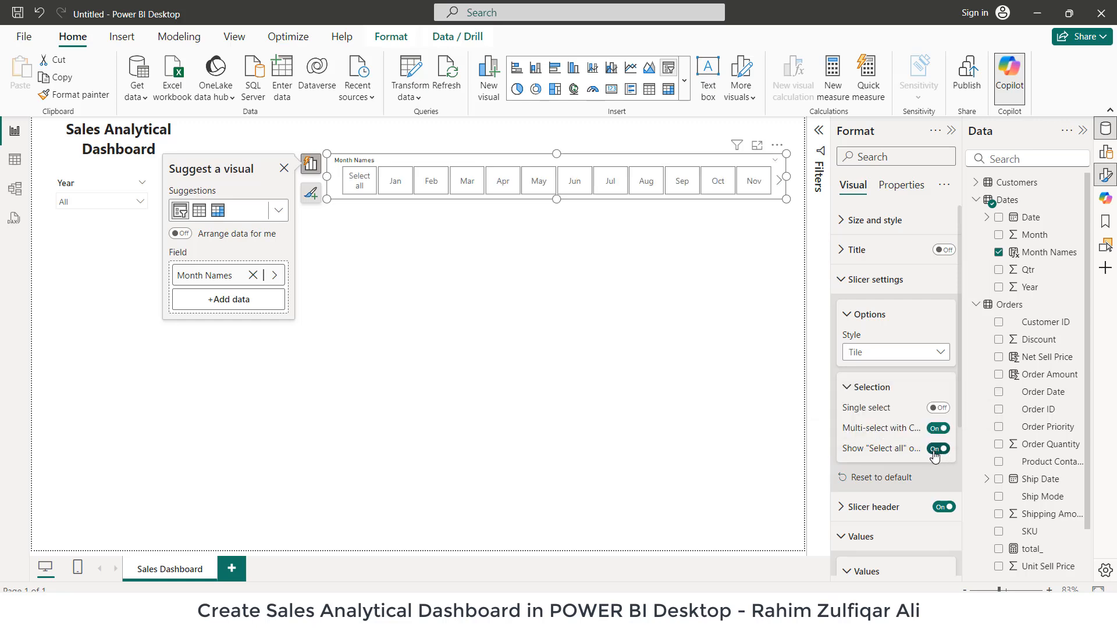
pyautogui.moveTo(325, 198); pyautogui.dragTo(281, 198)
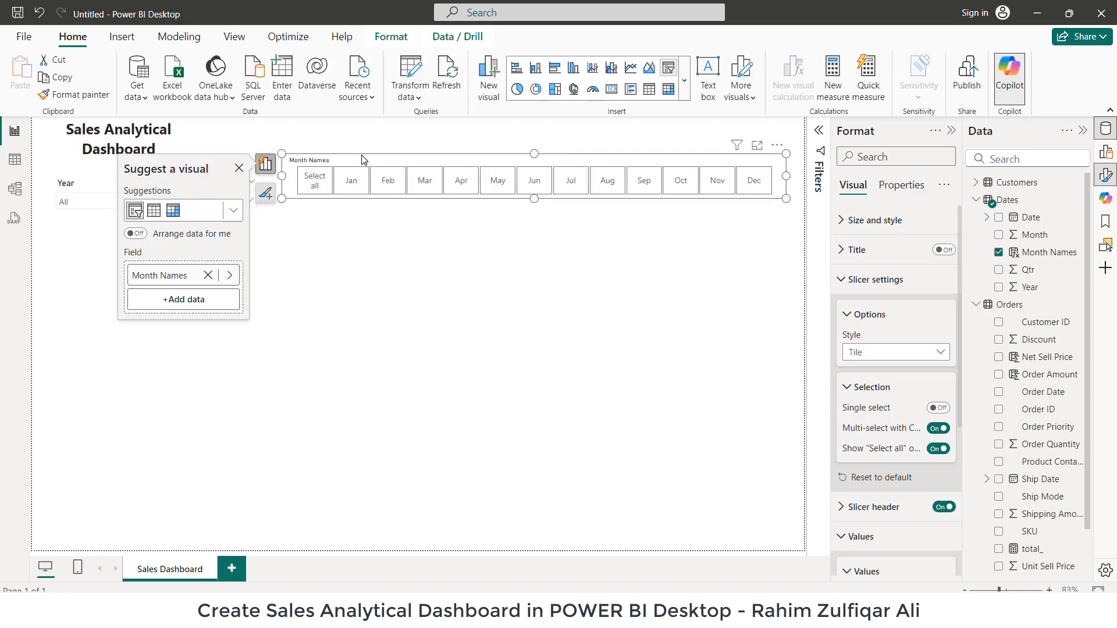
pyautogui.moveTo(364, 155); pyautogui.dragTo(351, 166)
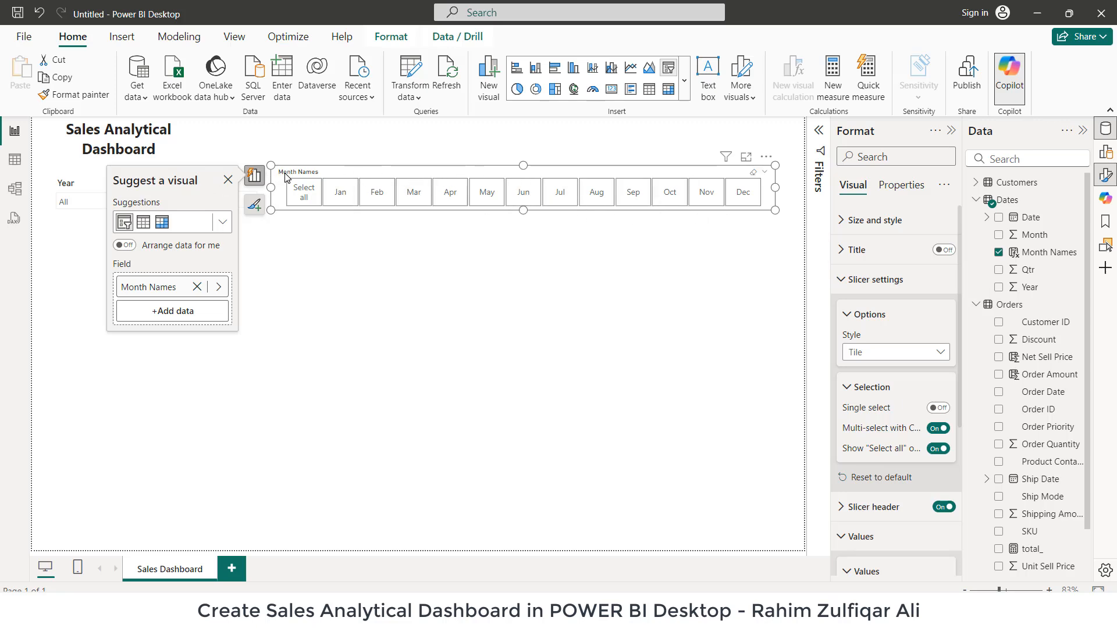
# Step: Turn off the month slicer's header and shrink its frame slightly around the tiles
pyautogui.click(885, 280)
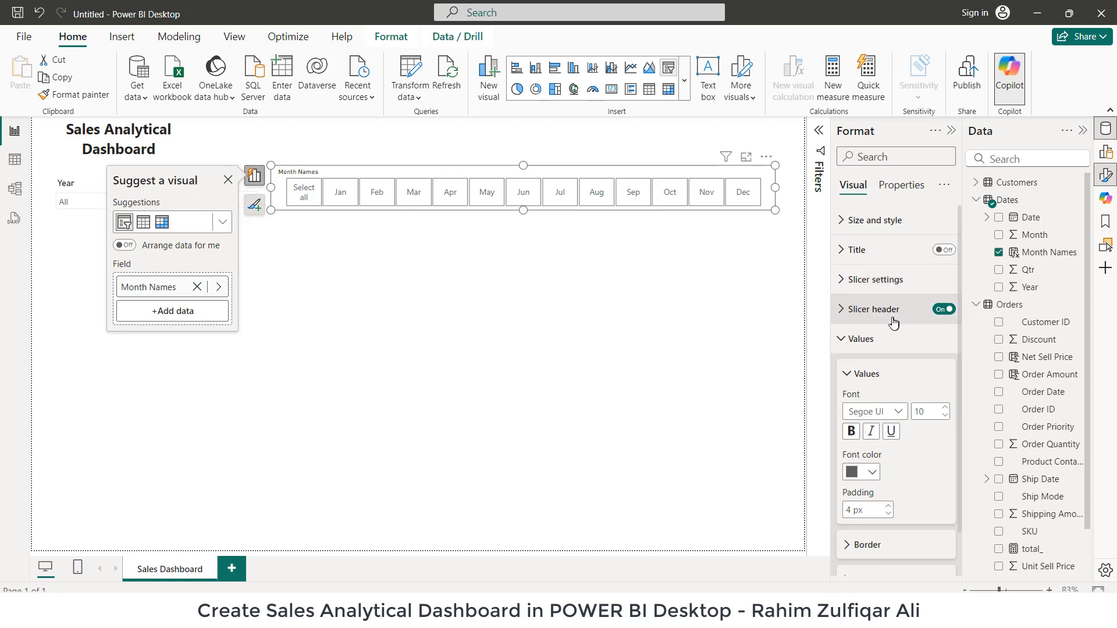
pyautogui.click(944, 310)
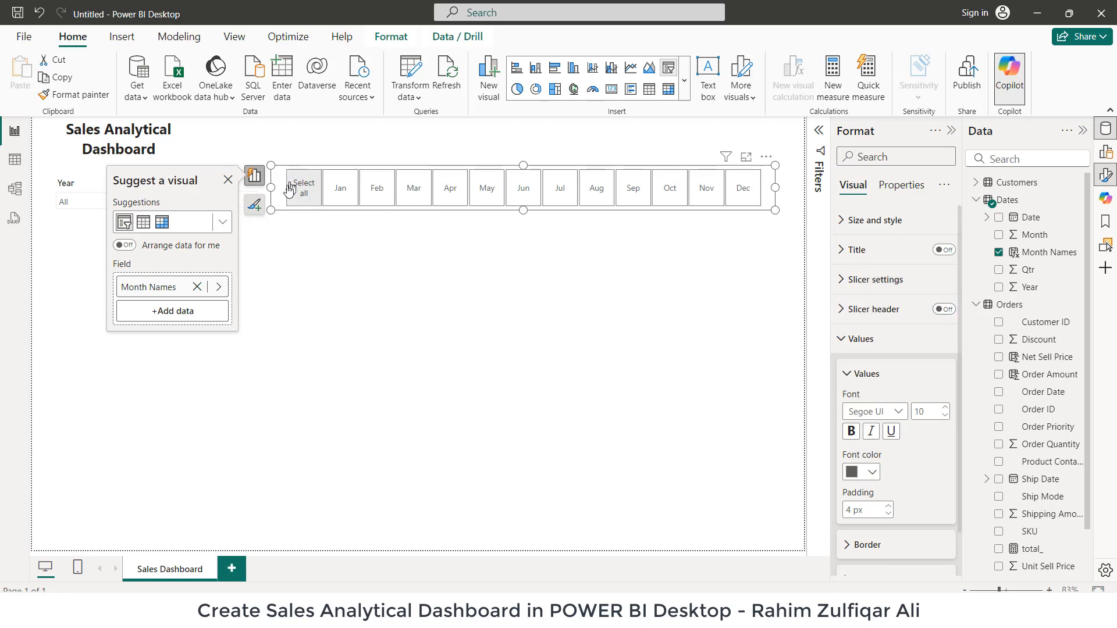
pyautogui.moveTo(267, 210); pyautogui.dragTo(273, 206)
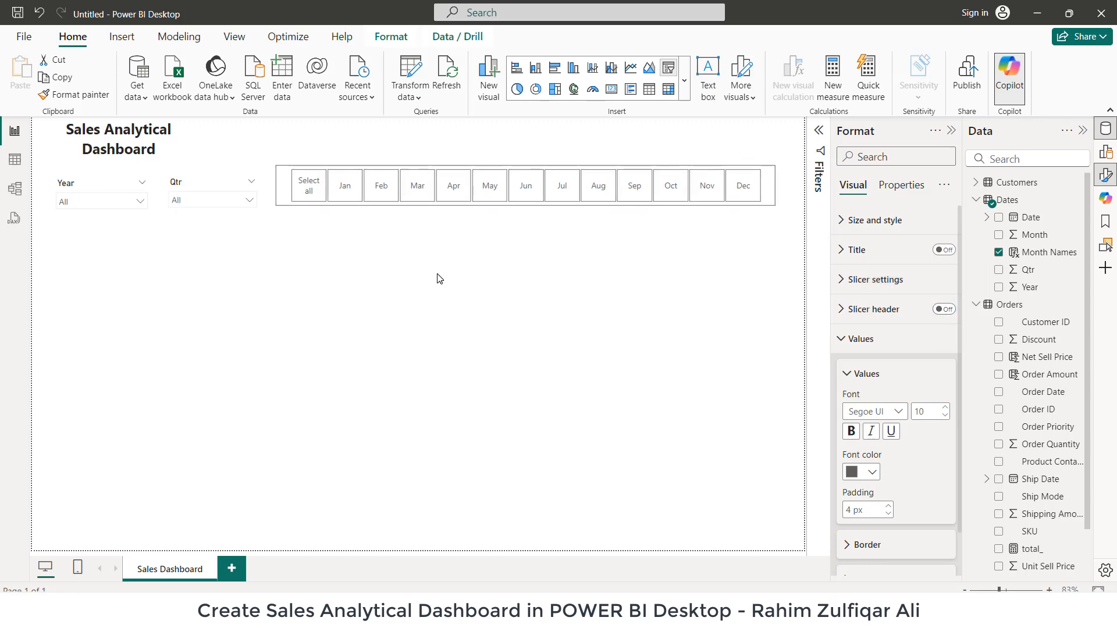
# Step: Select all months in the month slicer
pyautogui.click(440, 274)
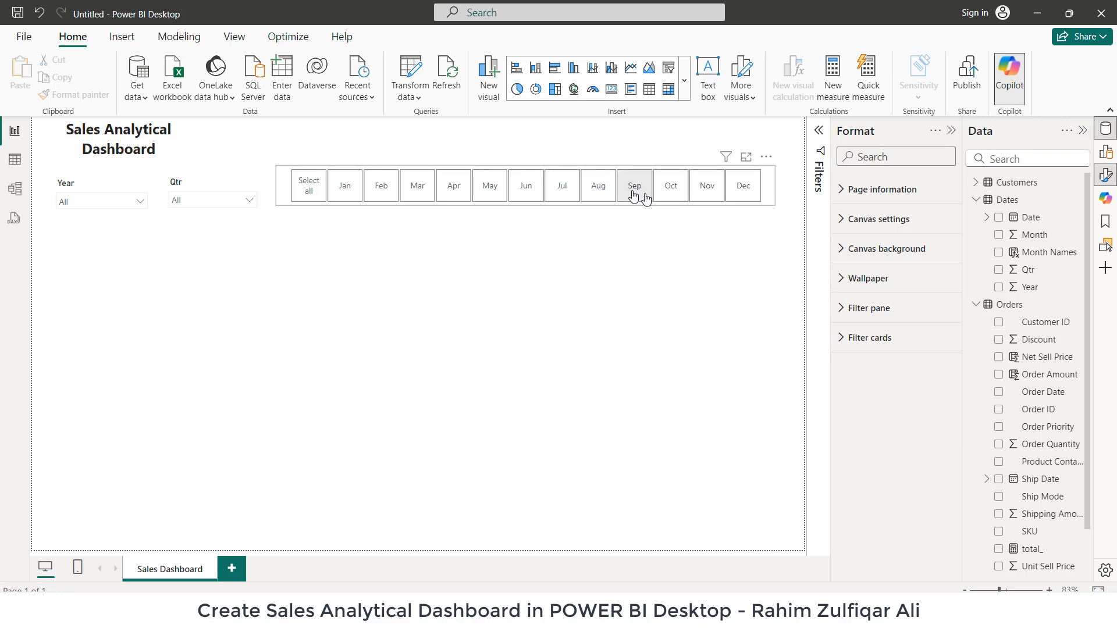
pyautogui.click(312, 205)
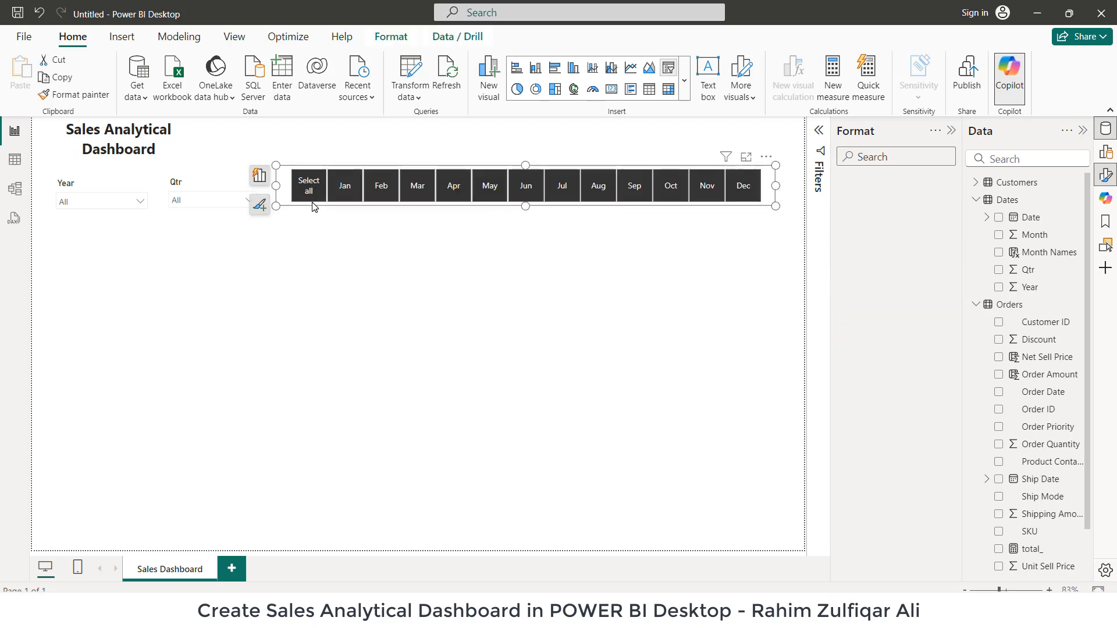
pyautogui.click(381, 273)
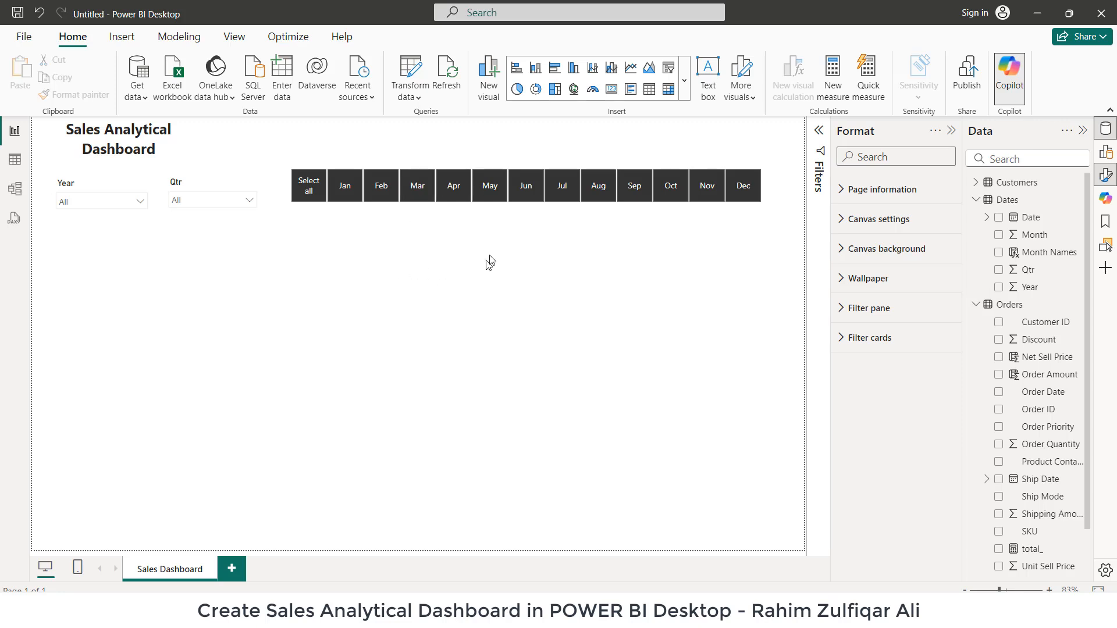
# Step: Rename the total_ measure of the Orders table to Total Orders in its formula
pyautogui.click(1027, 310)
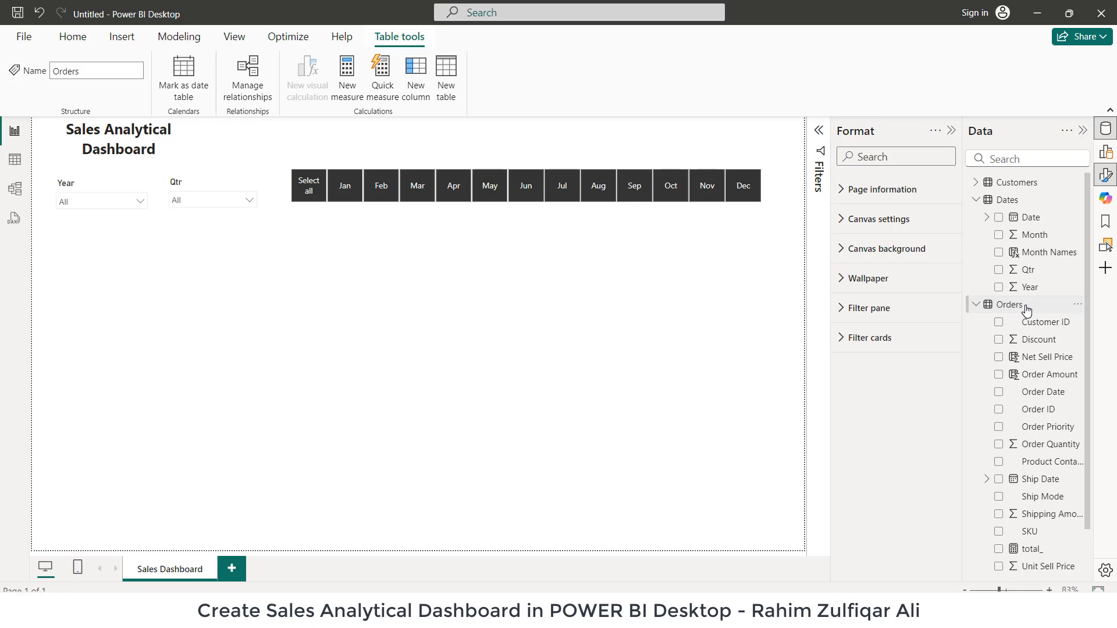
pyautogui.click(1034, 550)
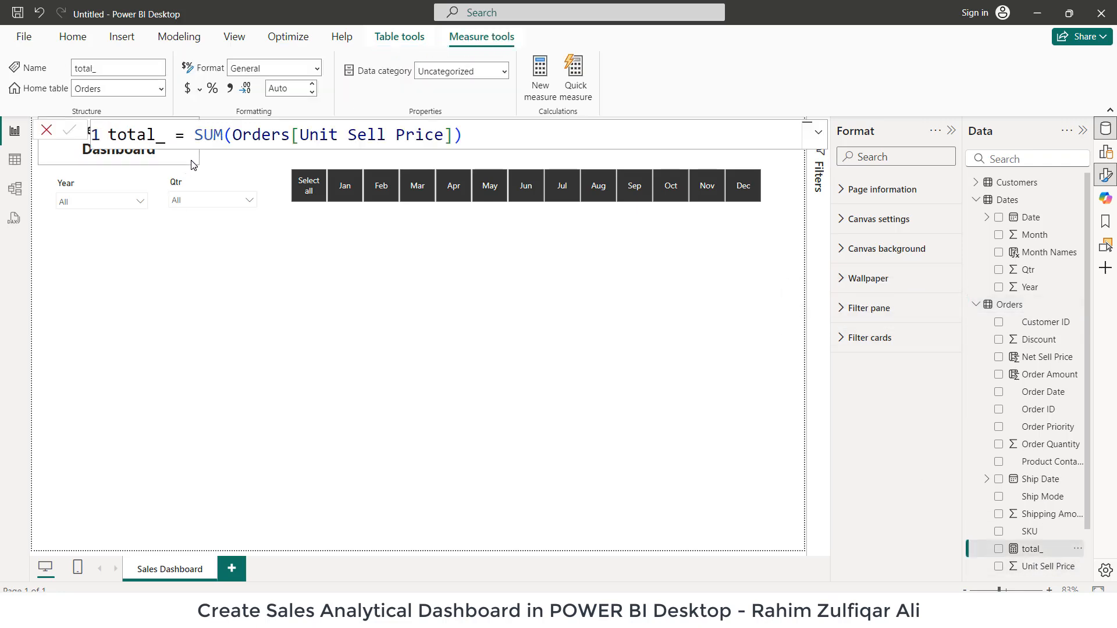
pyautogui.click(197, 135)
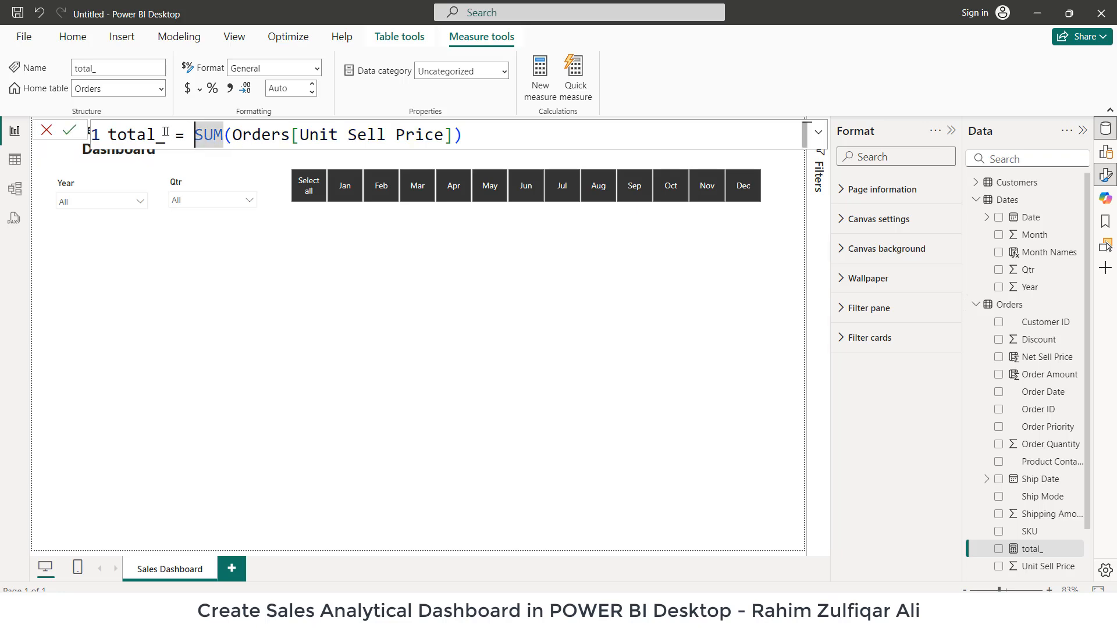
pyautogui.click(166, 133)
pyautogui.moveTo(165, 134); pyautogui.dragTo(109, 134)
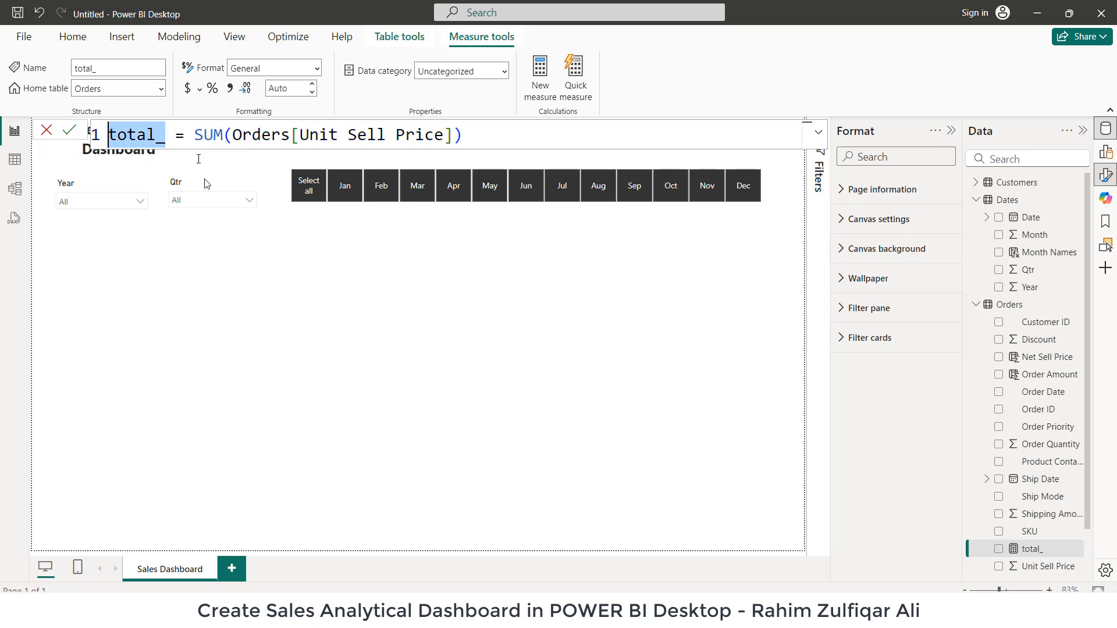
pyautogui.write('Total')
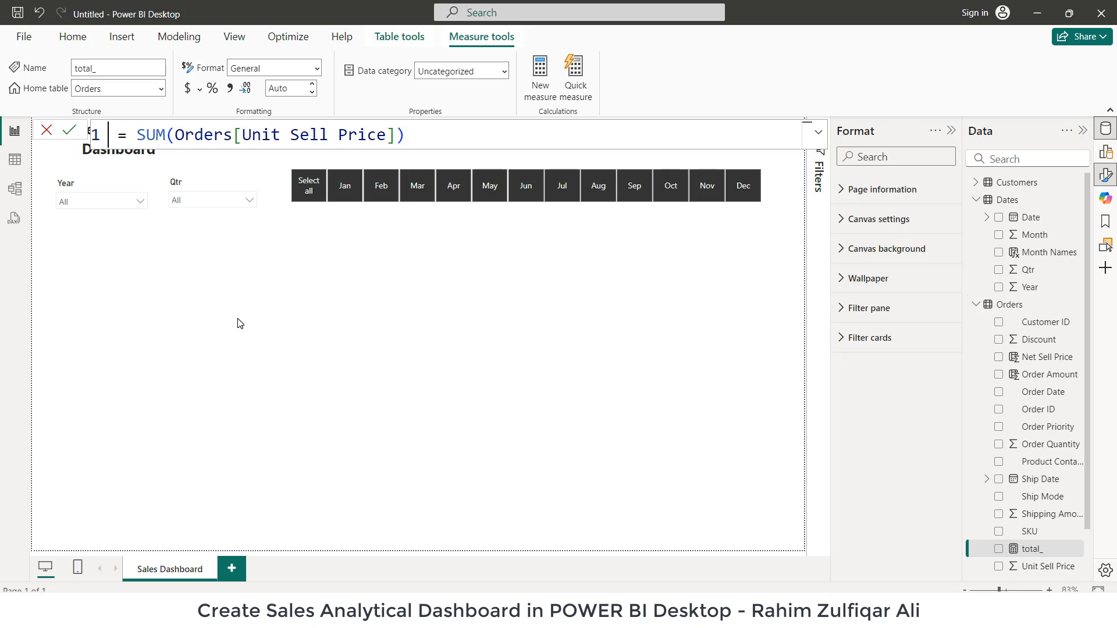
pyautogui.write(' Orders')
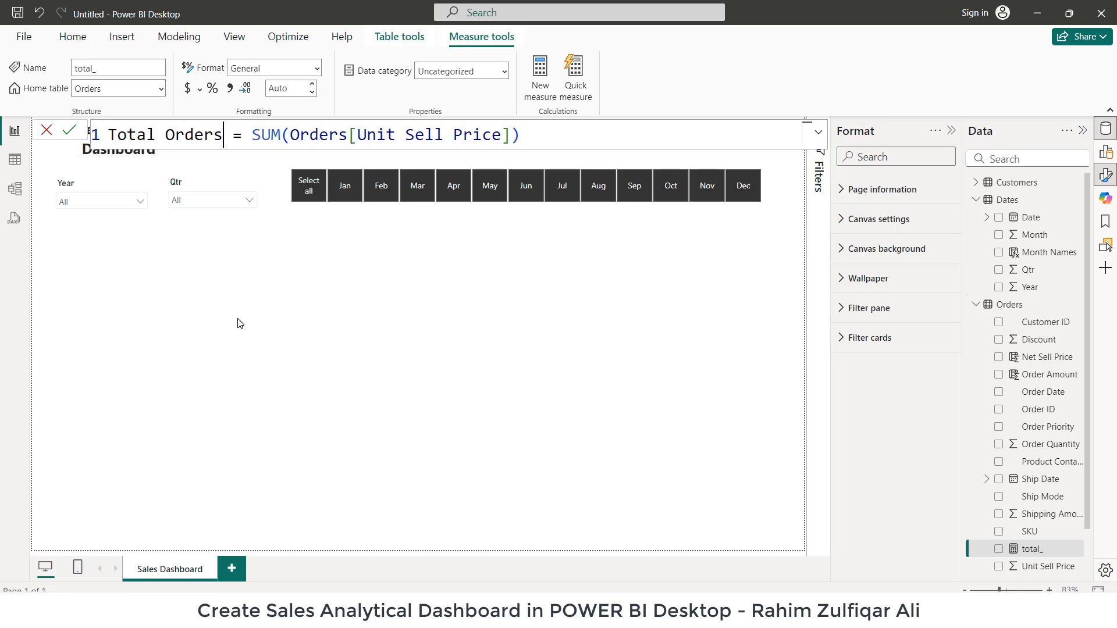
# Step: Change the Total Orders formula to SUM(Orders[Order Amount]) and commit it
pyautogui.hotkey('ctrl', 'Right')
pyautogui.hotkey('ctrl', 'Right')
pyautogui.hotkey('ctrl', 'Right')
pyautogui.hotkey('ctrl', 'Right')
pyautogui.hotkey('ctrl', 'Right')
pyautogui.hotkey('ctrl', 'Right')
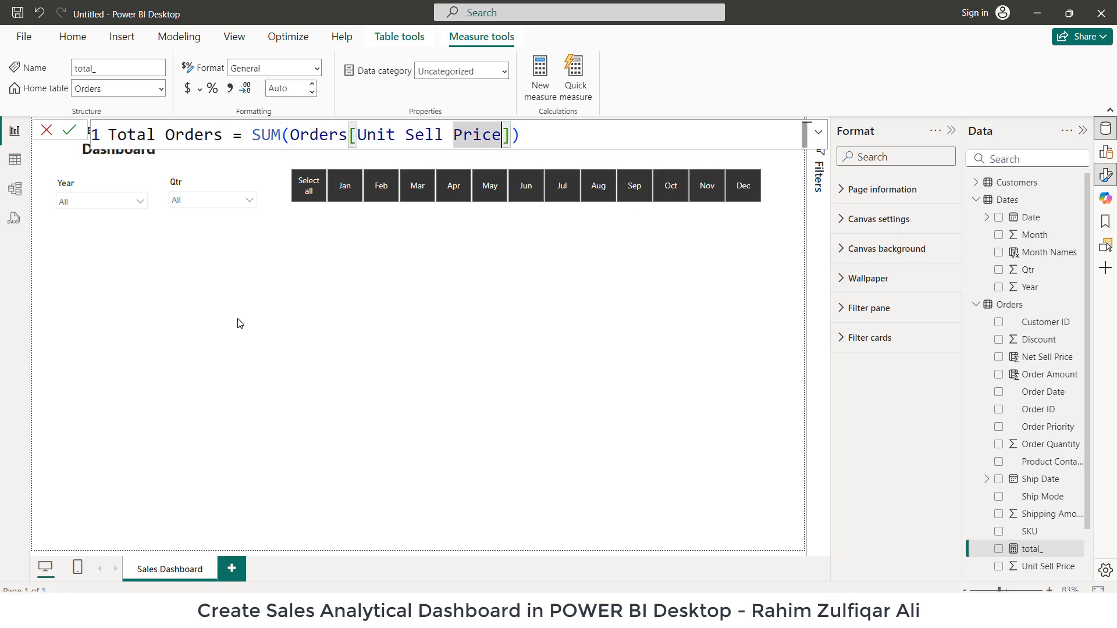
pyautogui.press('Right')
pyautogui.press('BackSpace')
pyautogui.press('BackSpace')
pyautogui.press('BackSpace')
pyautogui.press('BackSpace')
pyautogui.press('BackSpace')
pyautogui.press('BackSpace')
pyautogui.press('BackSpace')
pyautogui.press('BackSpace')
pyautogui.press('BackSpace')
pyautogui.press('BackSpace')
pyautogui.press('BackSpace')
pyautogui.press('BackSpace')
pyautogui.press('BackSpace')
pyautogui.press('BackSpace')
pyautogui.press('BackSpace')
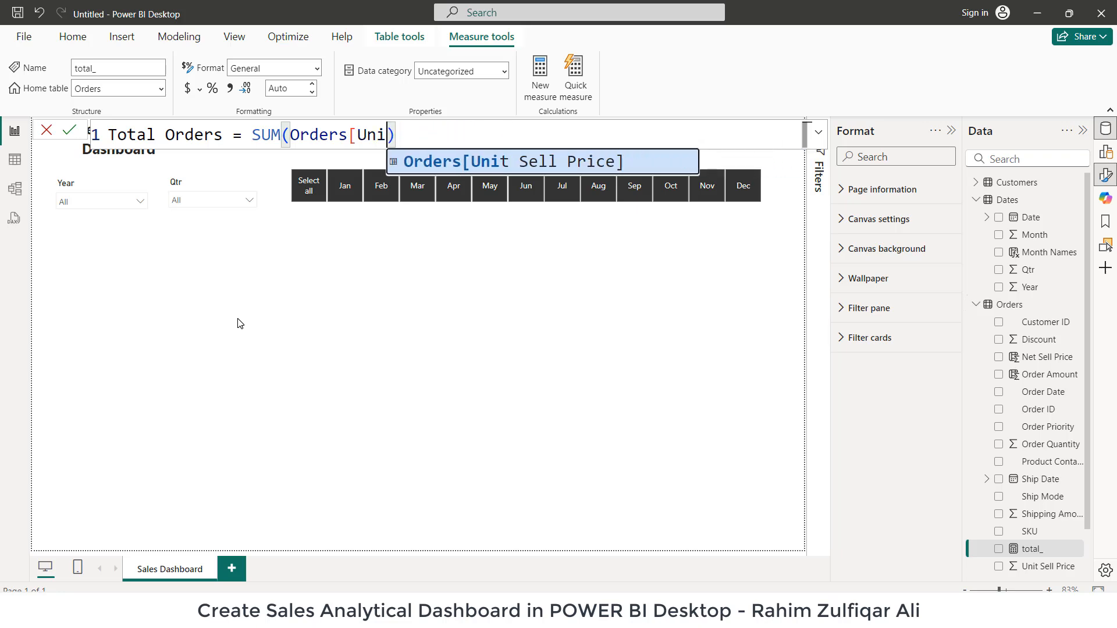
pyautogui.press('BackSpace')
pyautogui.write('ord')
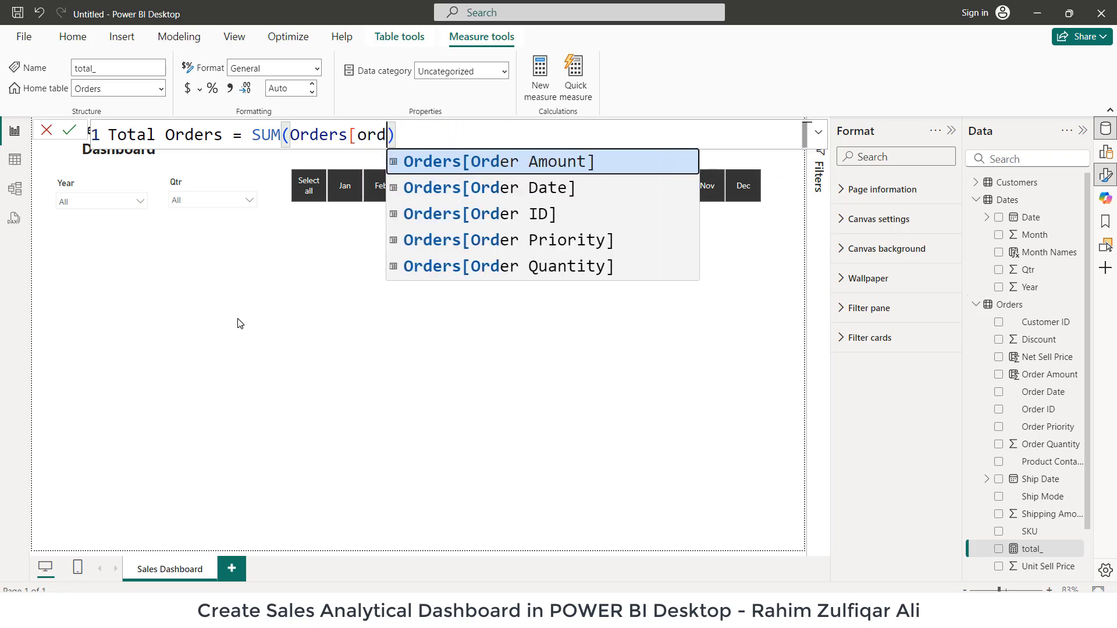
pyautogui.press('Tab')
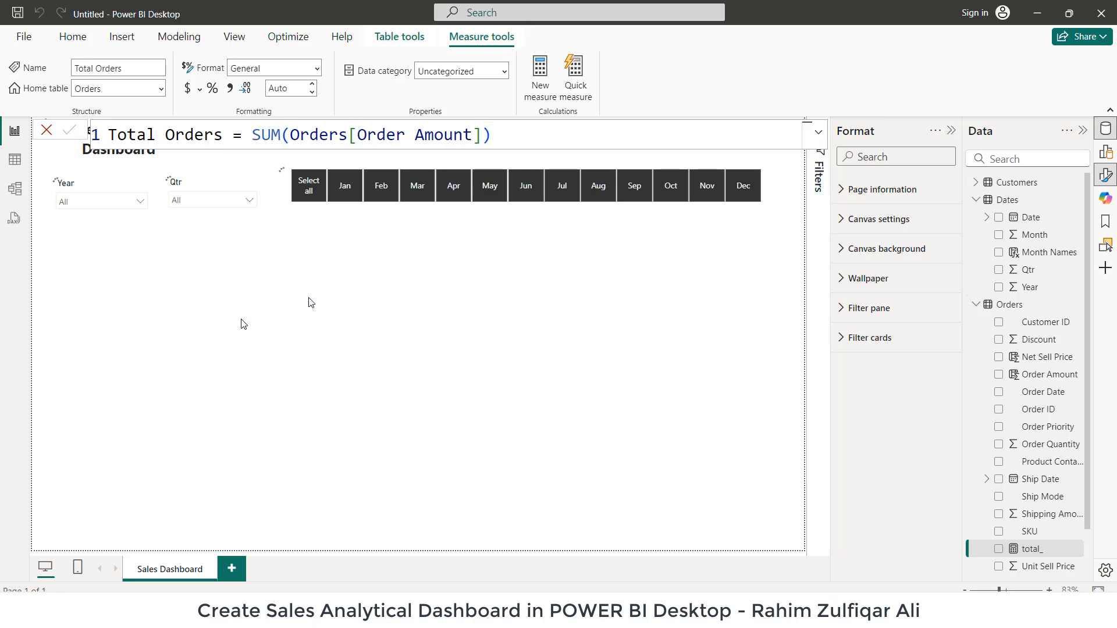
pyautogui.press('Return')
pyautogui.click(649, 319)
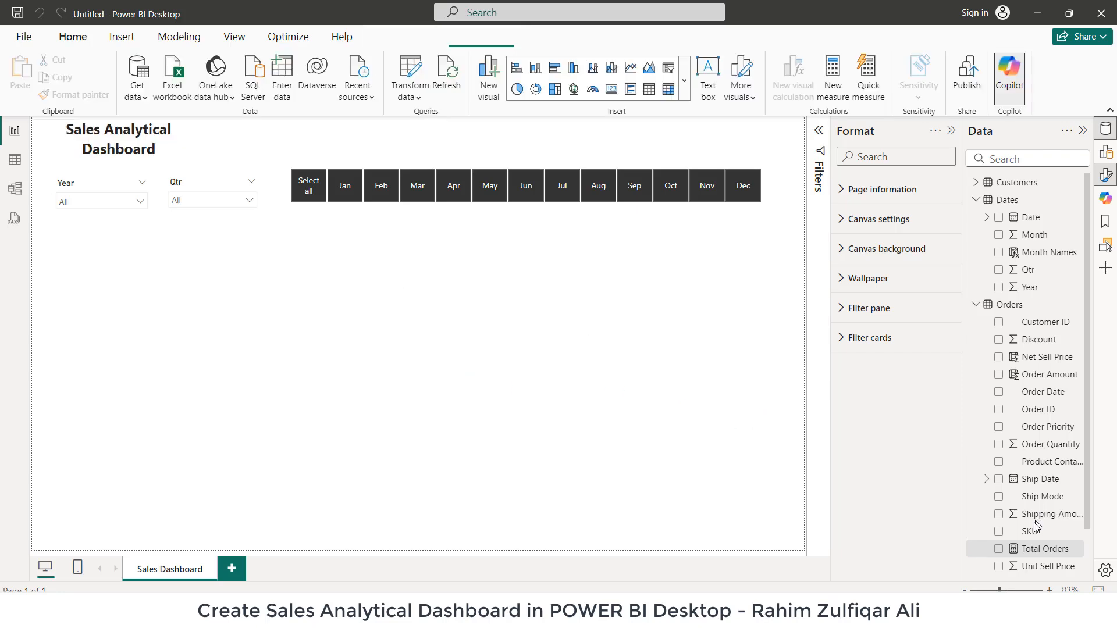
# Step: Add a Total Orders card to the canvas, shrink it and place it below the first months of the slicer
pyautogui.moveTo(1047, 549); pyautogui.dragTo(424, 334)
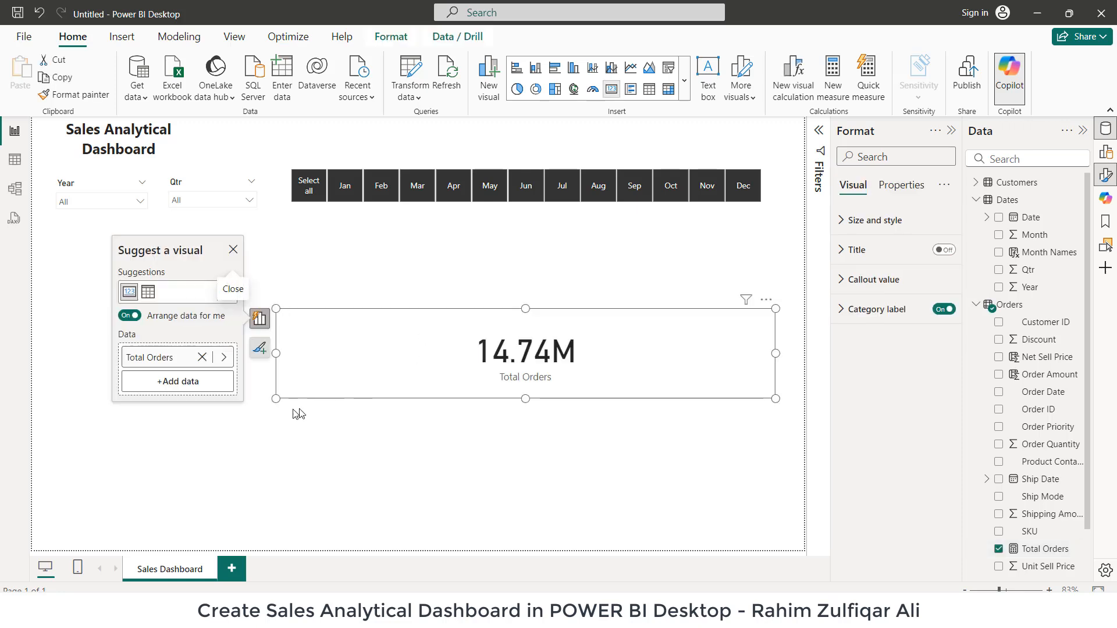
pyautogui.moveTo(275, 401); pyautogui.dragTo(644, 381)
pyautogui.moveTo(737, 345); pyautogui.dragTo(400, 321)
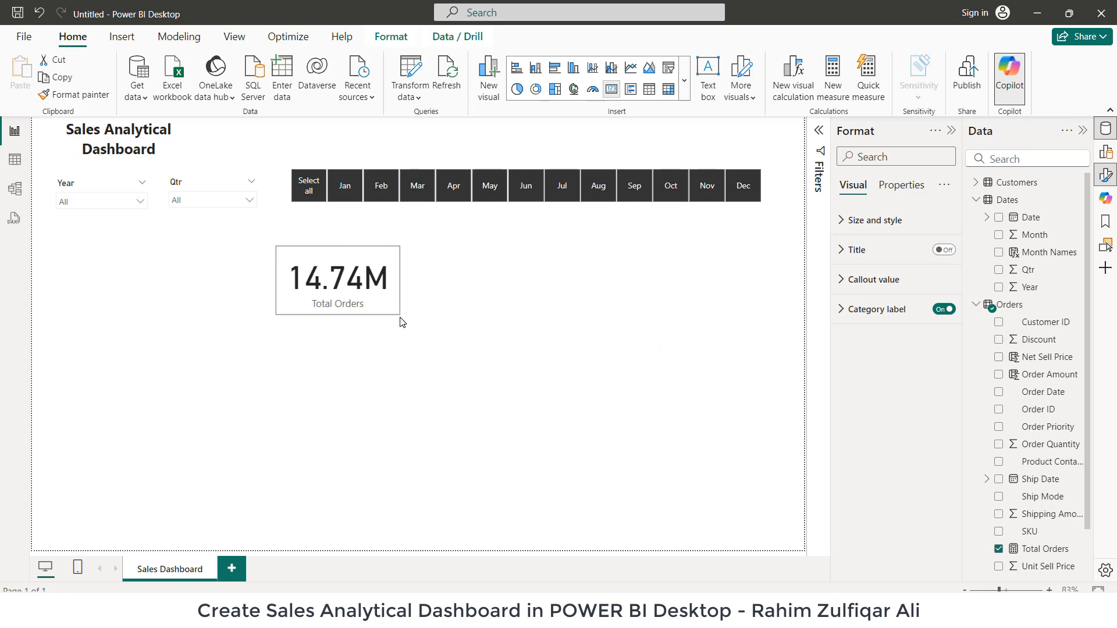
pyautogui.click(330, 276)
pyautogui.click(425, 290)
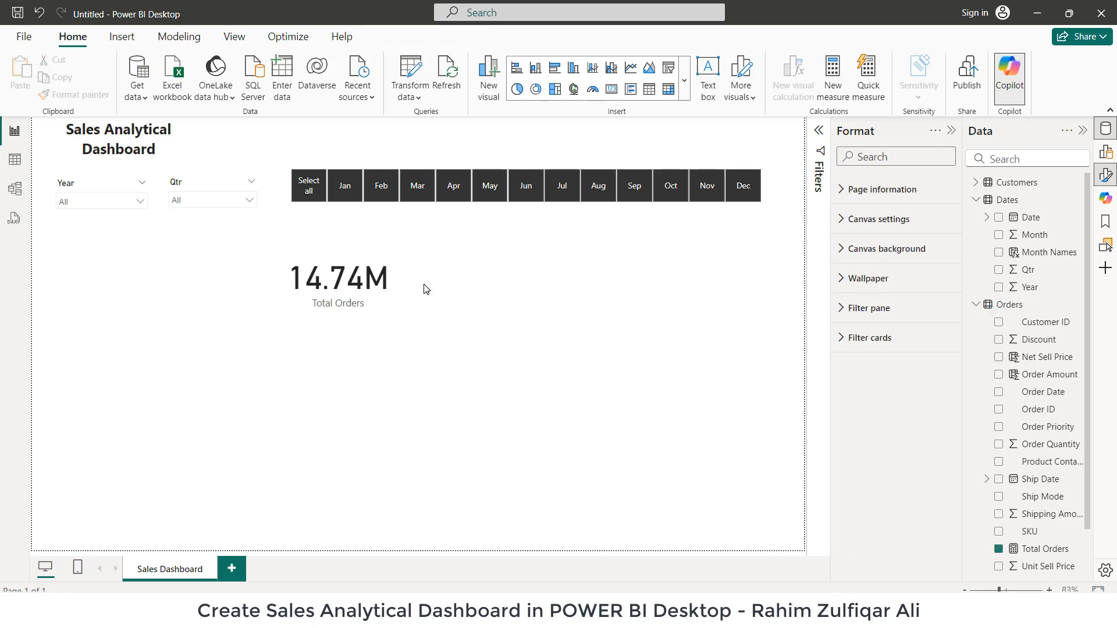
# Step: Set the Total Orders card's callout value font size to 30 and shrink the card around its text
pyautogui.click(398, 289)
pyautogui.click(417, 285)
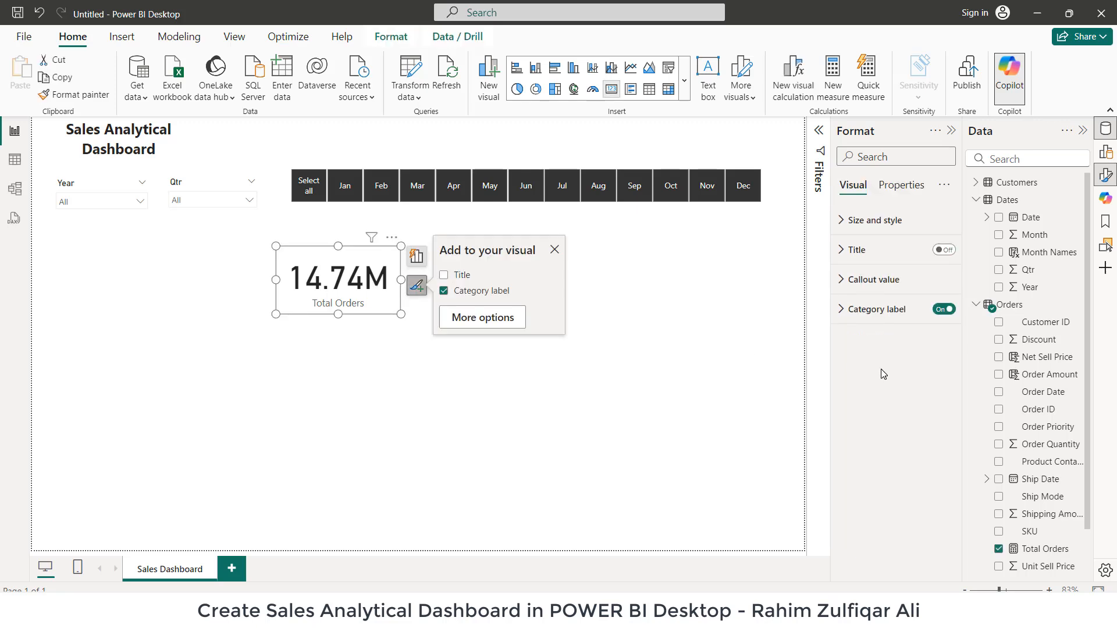
pyautogui.click(875, 280)
pyautogui.click(929, 328)
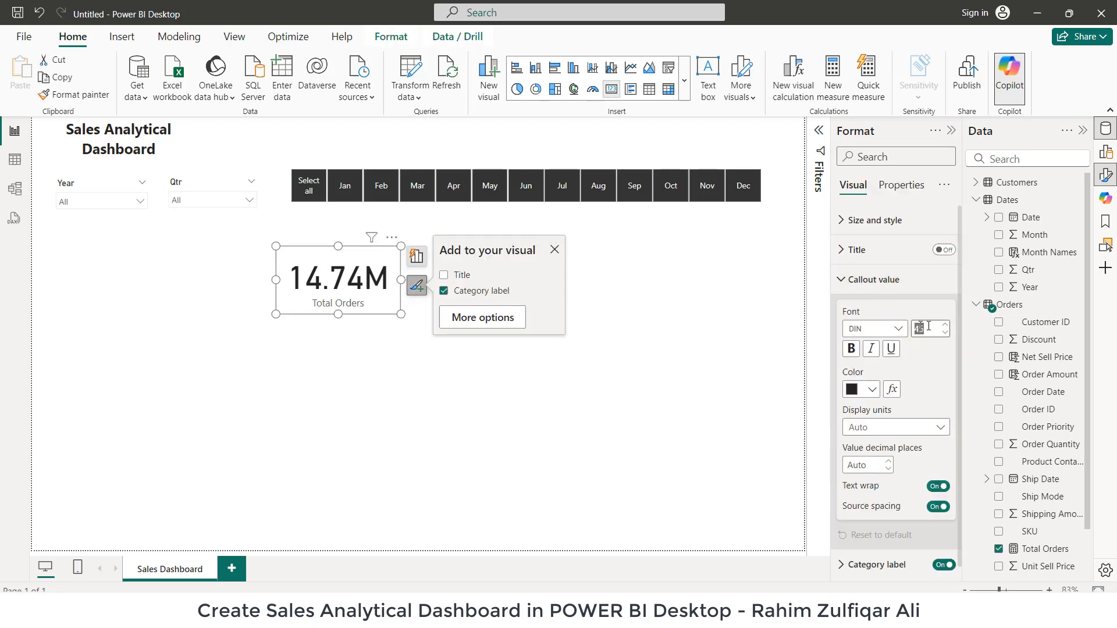
pyautogui.write('30')
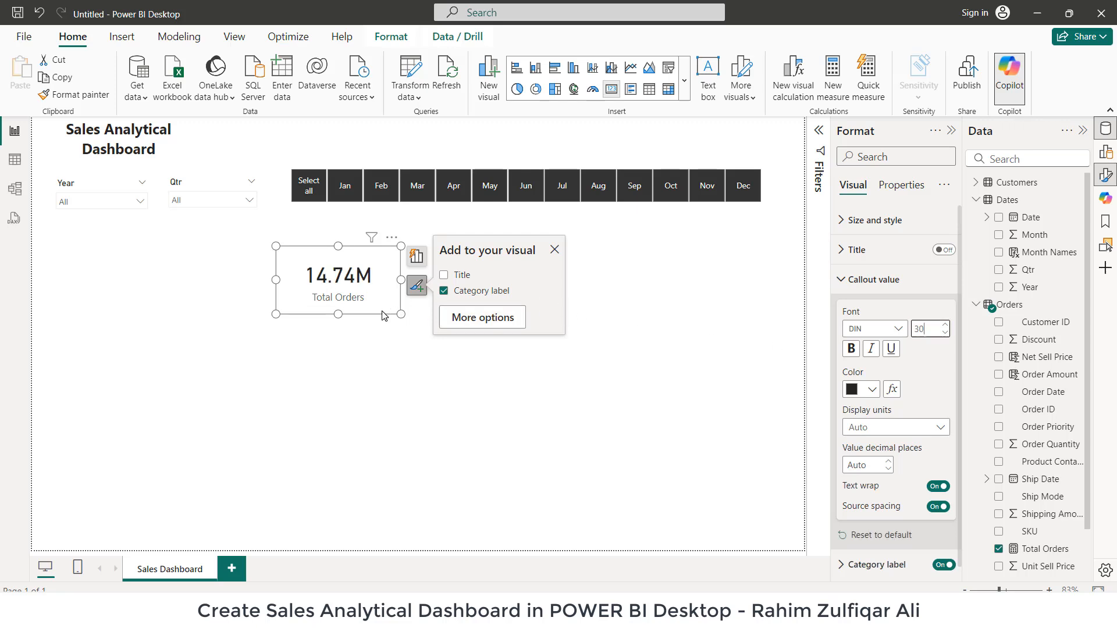
pyautogui.moveTo(399, 313); pyautogui.dragTo(366, 296)
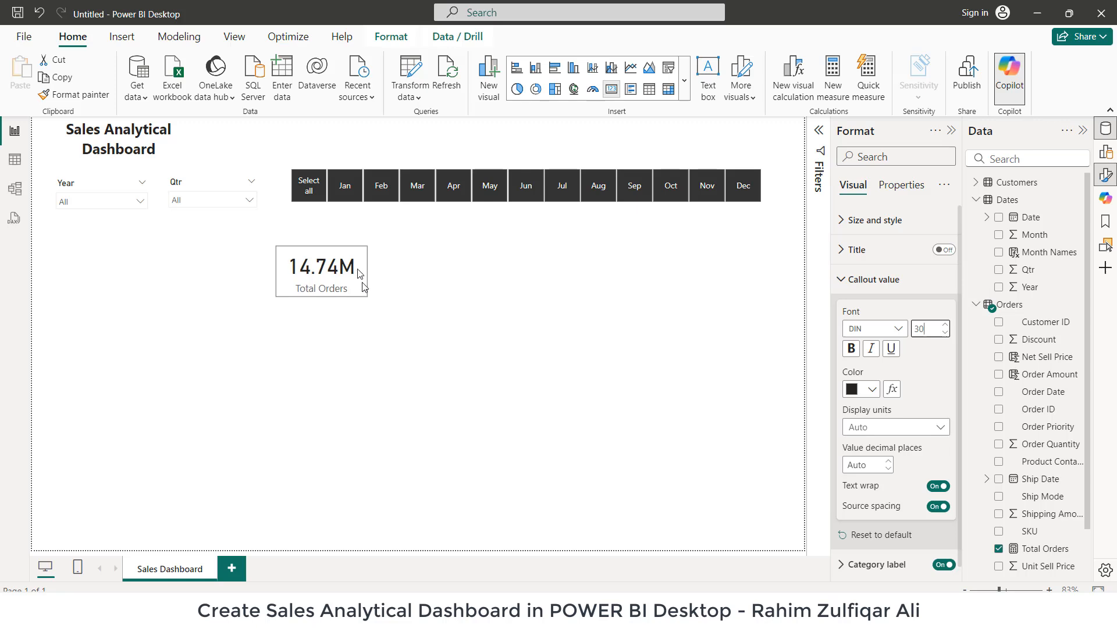
# Step: Move the Total Orders card above the month slicer, beside the dashboard title, and deselect it
pyautogui.moveTo(358, 237); pyautogui.dragTo(361, 114)
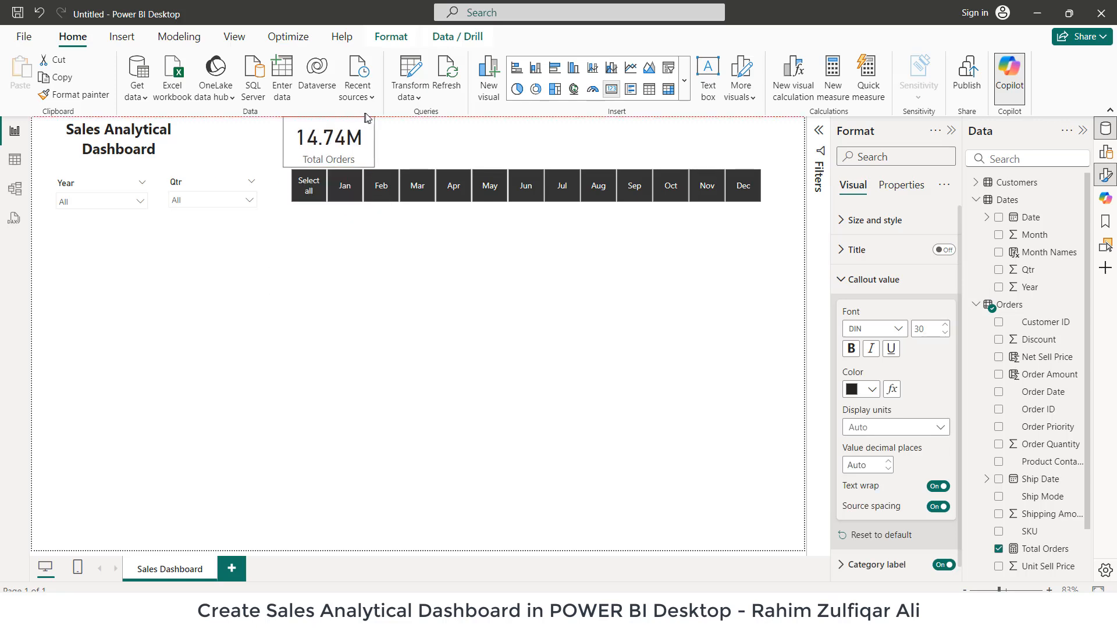
pyautogui.click(378, 317)
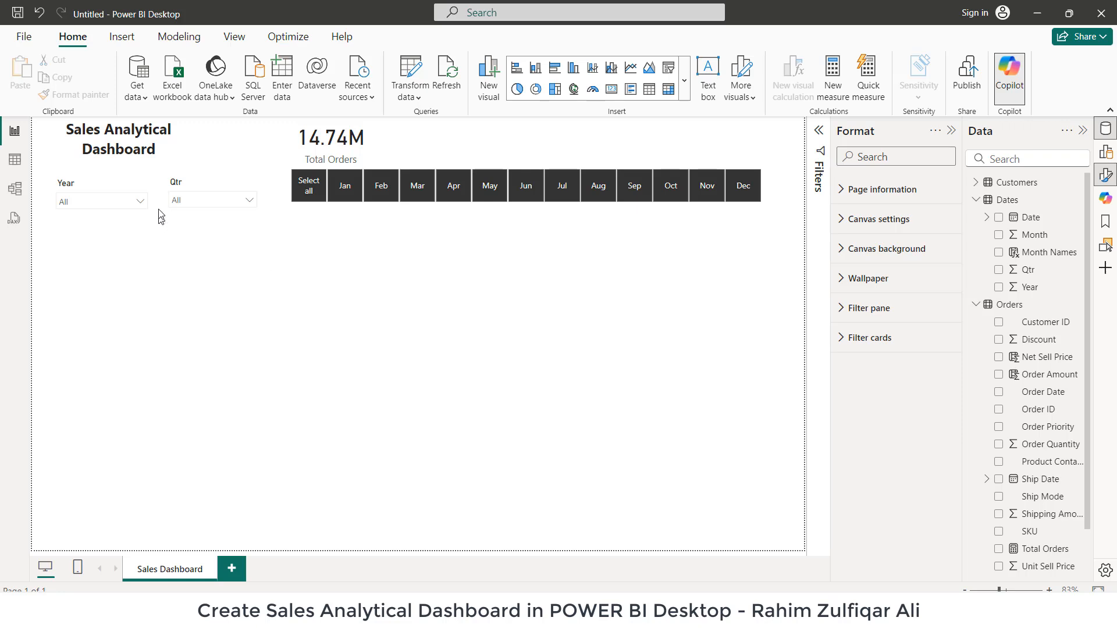
# Step: Check how the Total Orders card responds to single years 2009 to 2012 in the Year slicer, and glance at the Qtr options
pyautogui.click(141, 202)
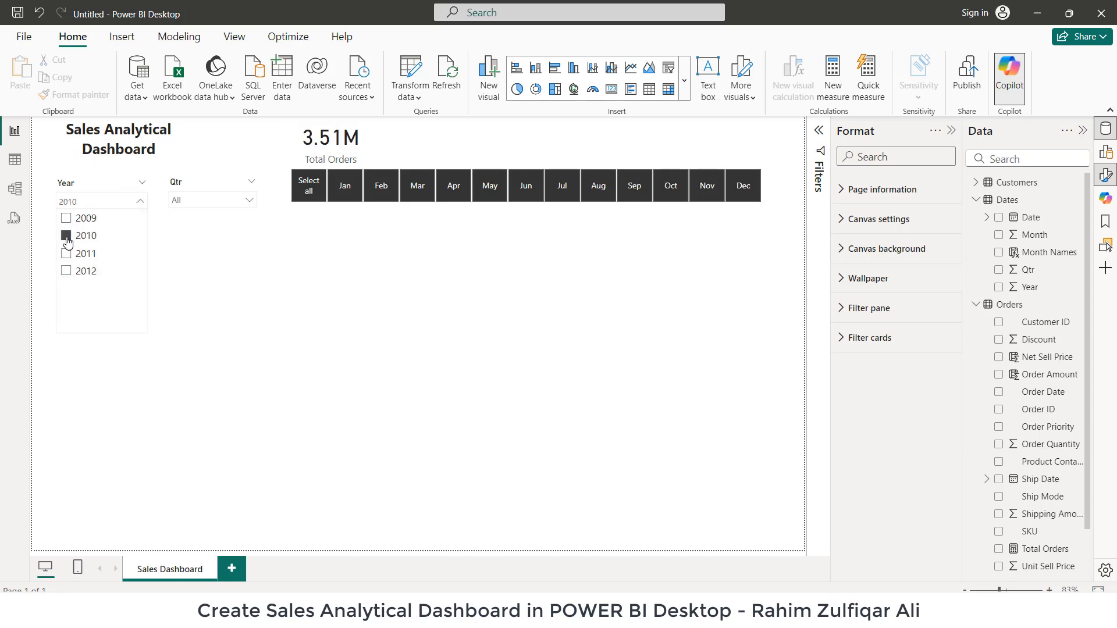
pyautogui.click(67, 254)
pyautogui.click(66, 271)
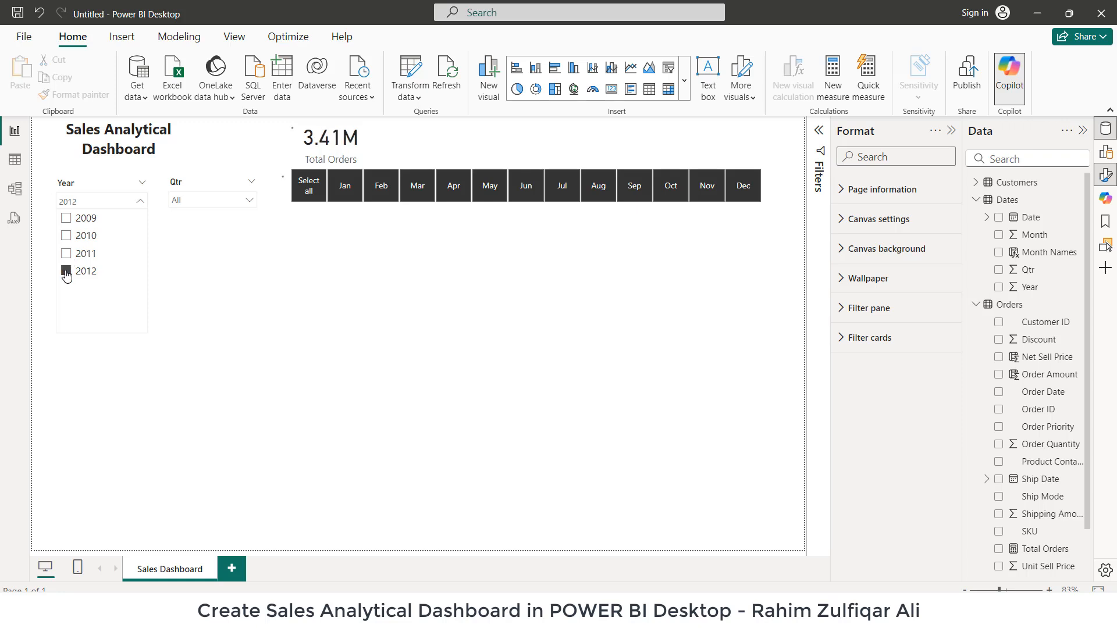
pyautogui.click(67, 222)
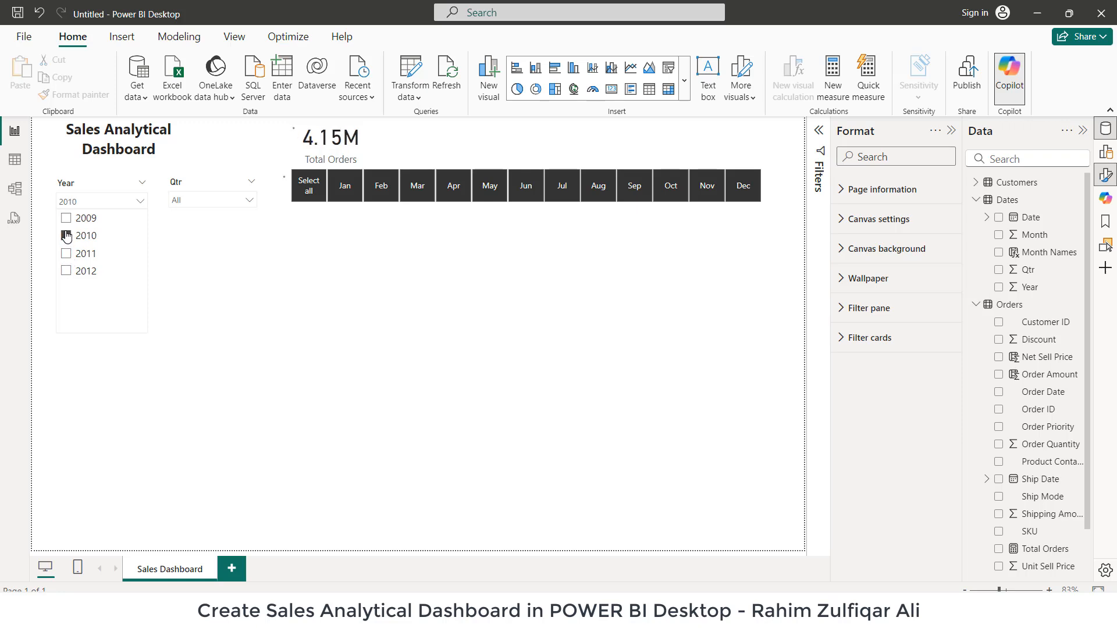
pyautogui.click(66, 253)
pyautogui.click(66, 271)
pyautogui.click(73, 219)
pyautogui.click(112, 193)
pyautogui.click(144, 215)
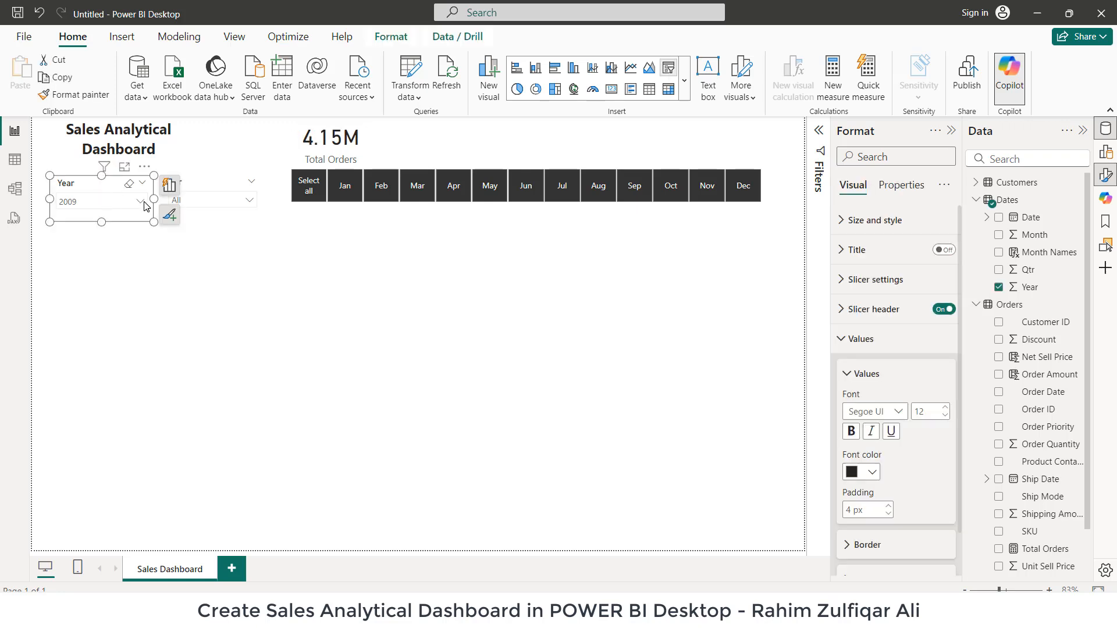
pyautogui.click(144, 202)
pyautogui.click(199, 201)
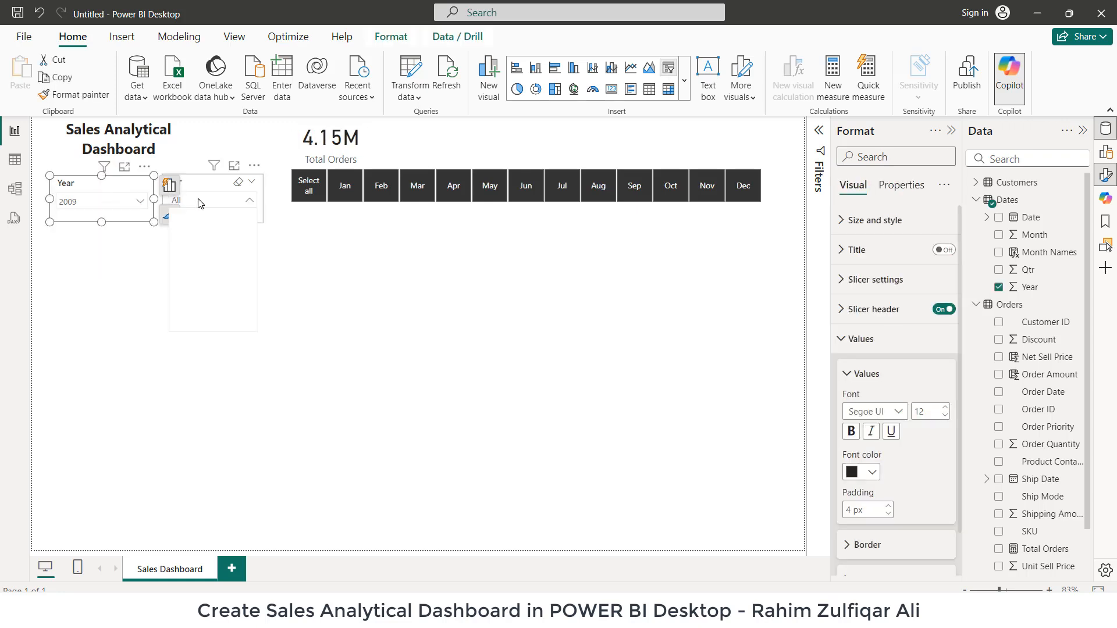
pyautogui.click(251, 273)
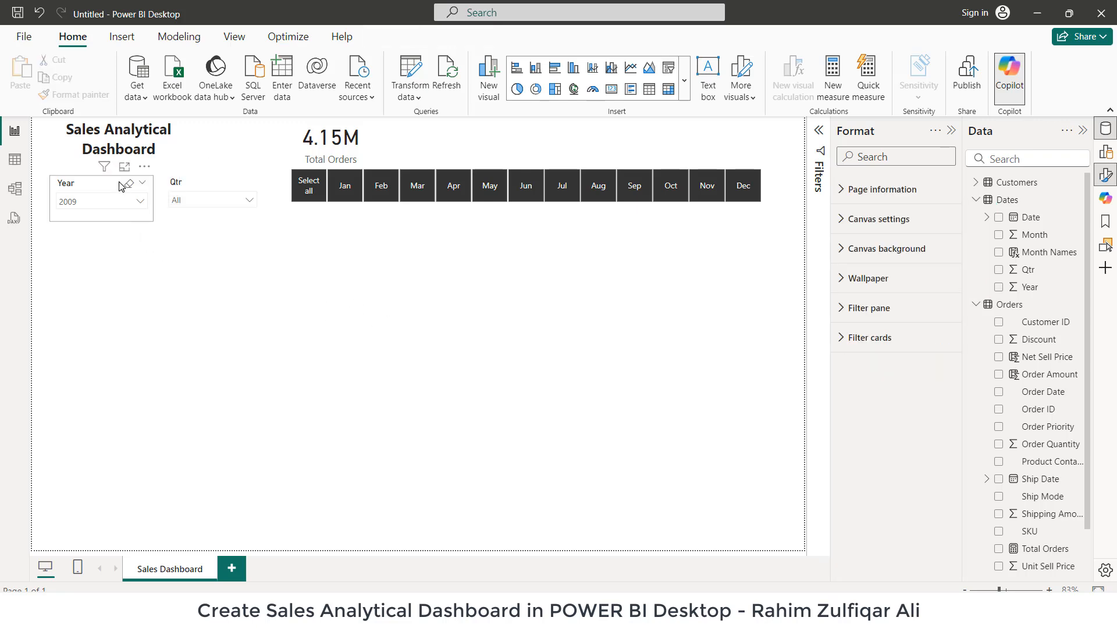
# Step: Enable the "Select all" option for the Year slicer and select all years
pyautogui.click(121, 186)
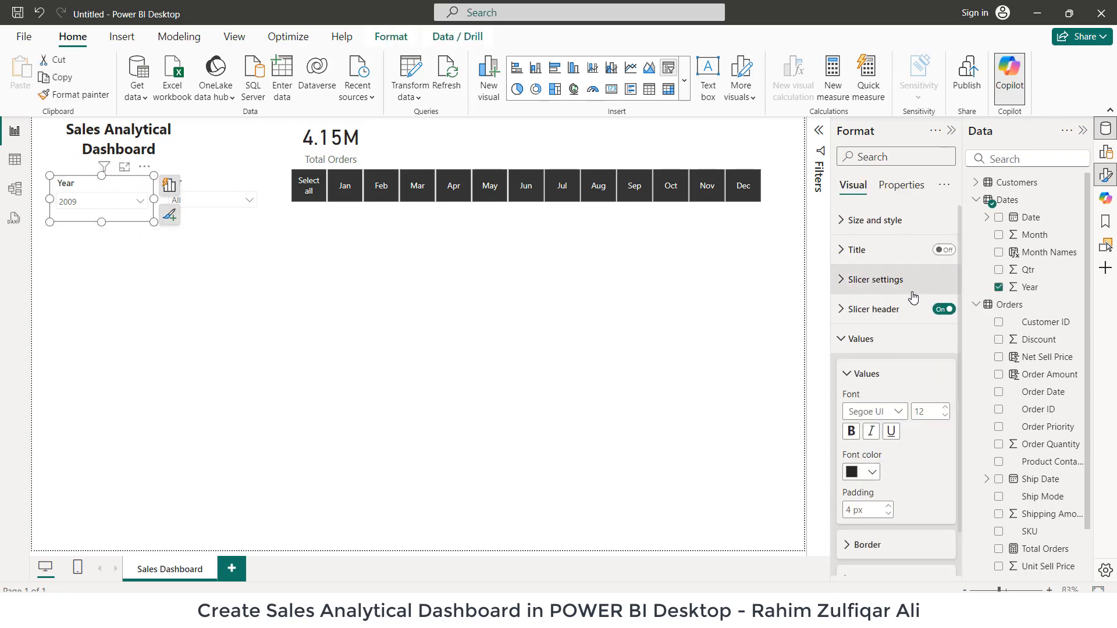
pyautogui.click(885, 280)
pyautogui.scroll(-2, 894, 417)
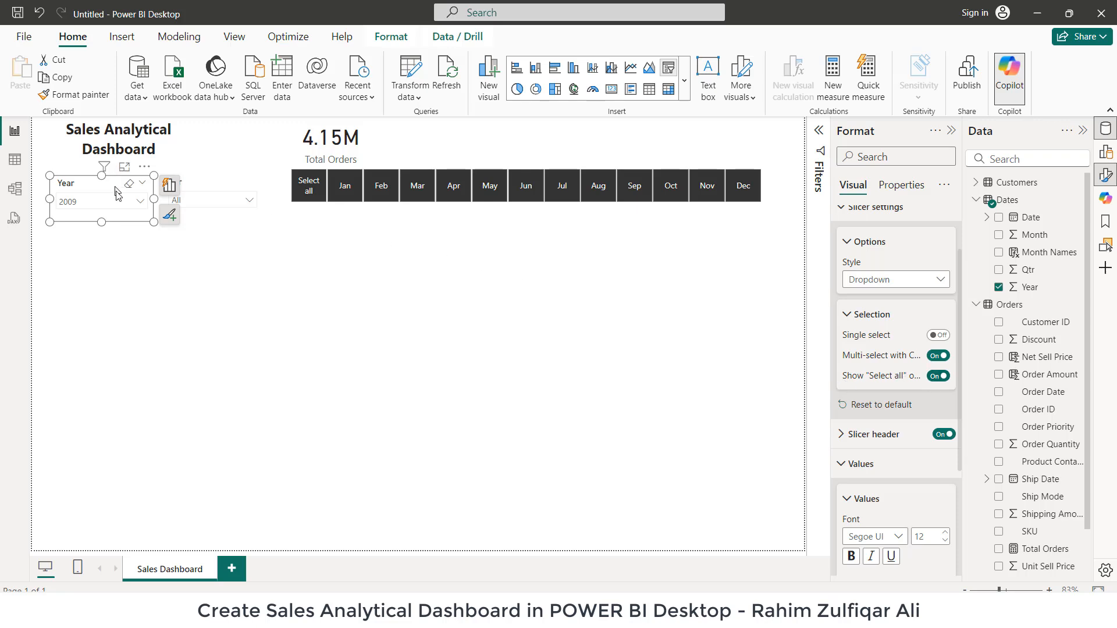
pyautogui.click(140, 202)
pyautogui.click(66, 218)
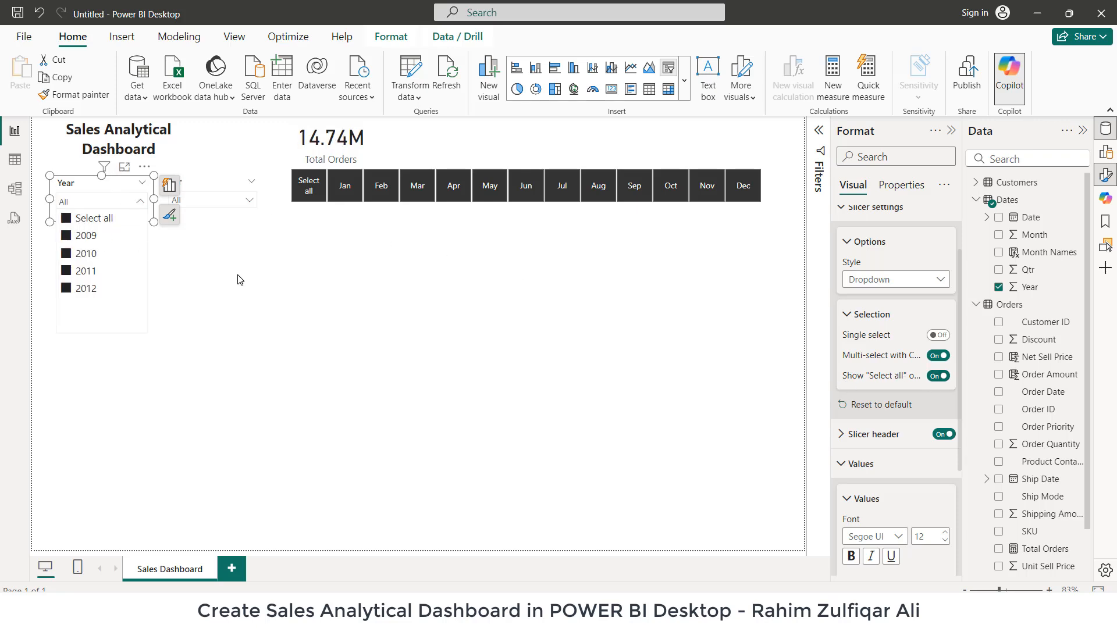
pyautogui.click(241, 253)
# Step: Enable the "Select all" option for the Qtr slicer and check its list of choices
pyautogui.click(198, 182)
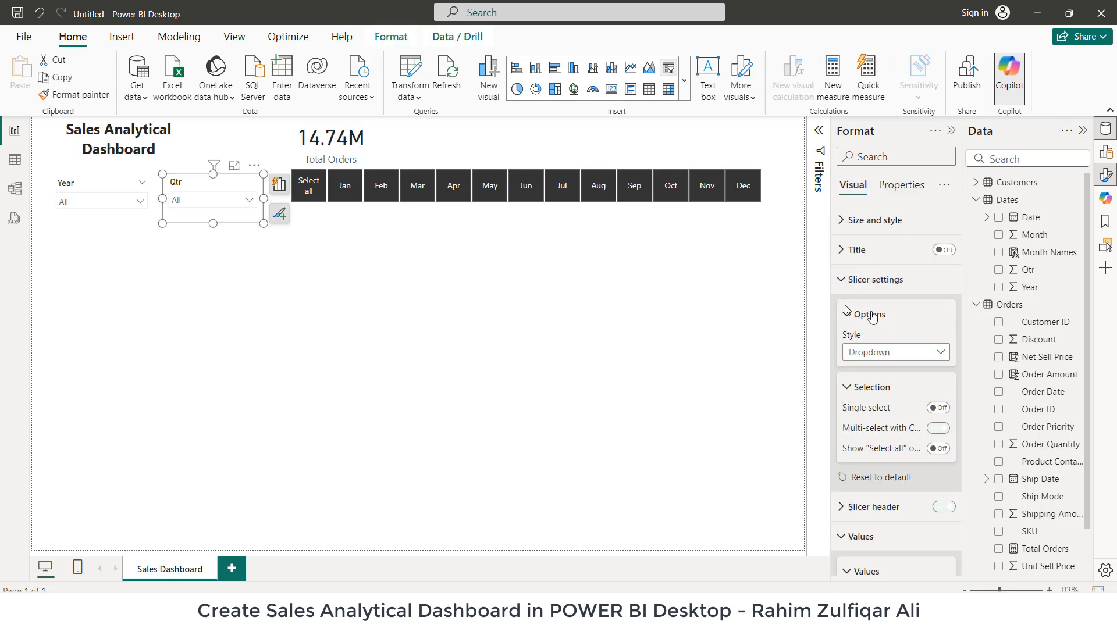
pyautogui.click(935, 449)
pyautogui.click(250, 202)
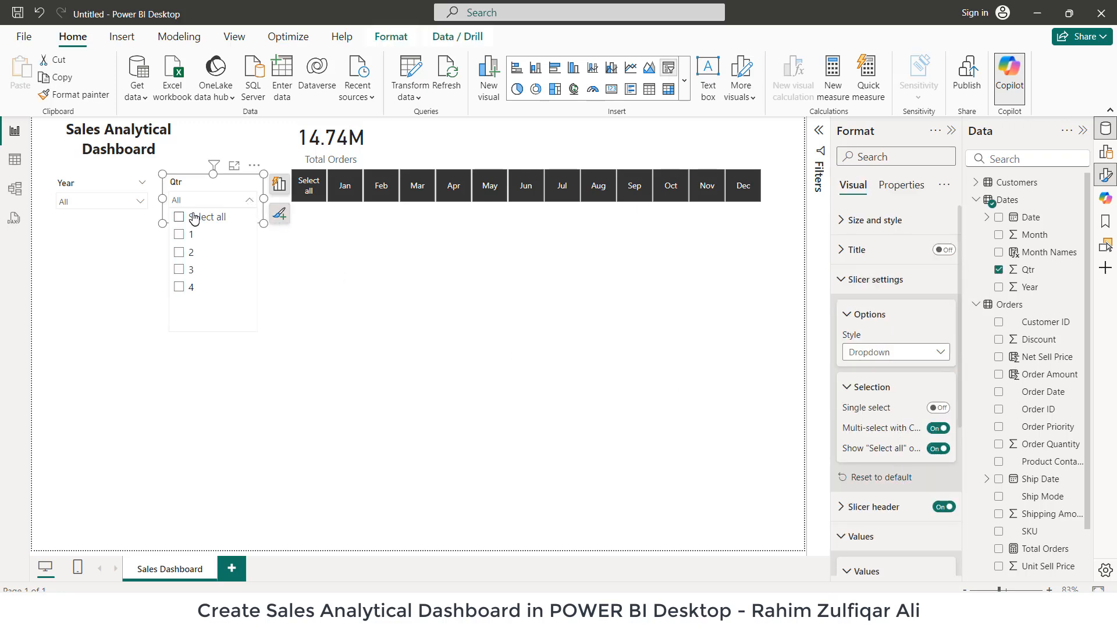
pyautogui.click(457, 335)
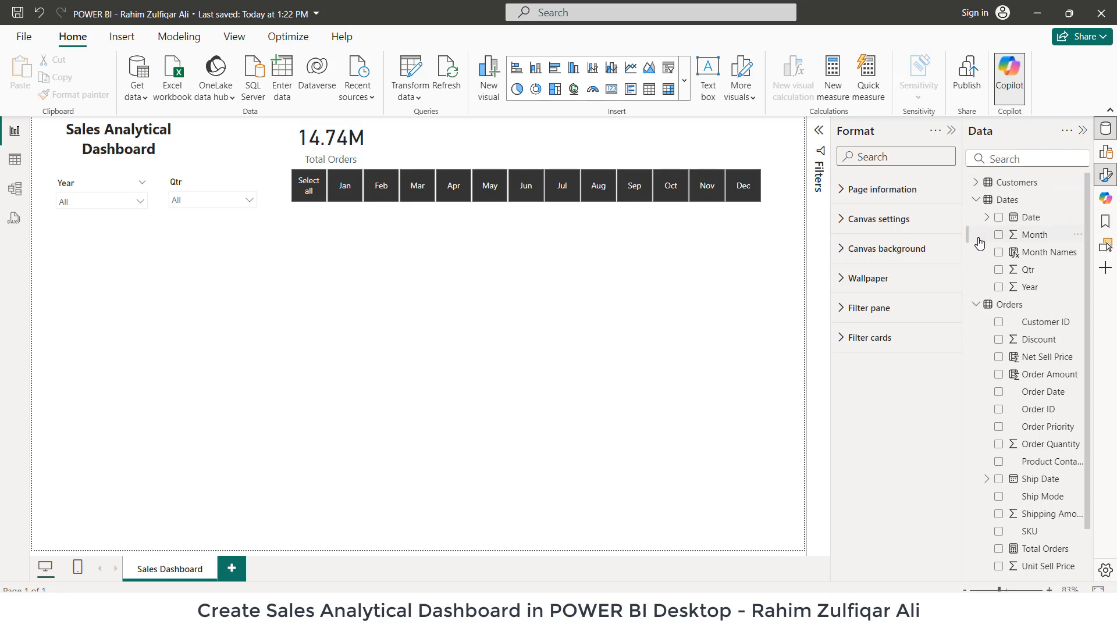
# Step: Collapse the Orders and Dates tables in the field list
pyautogui.click(976, 305)
pyautogui.click(990, 200)
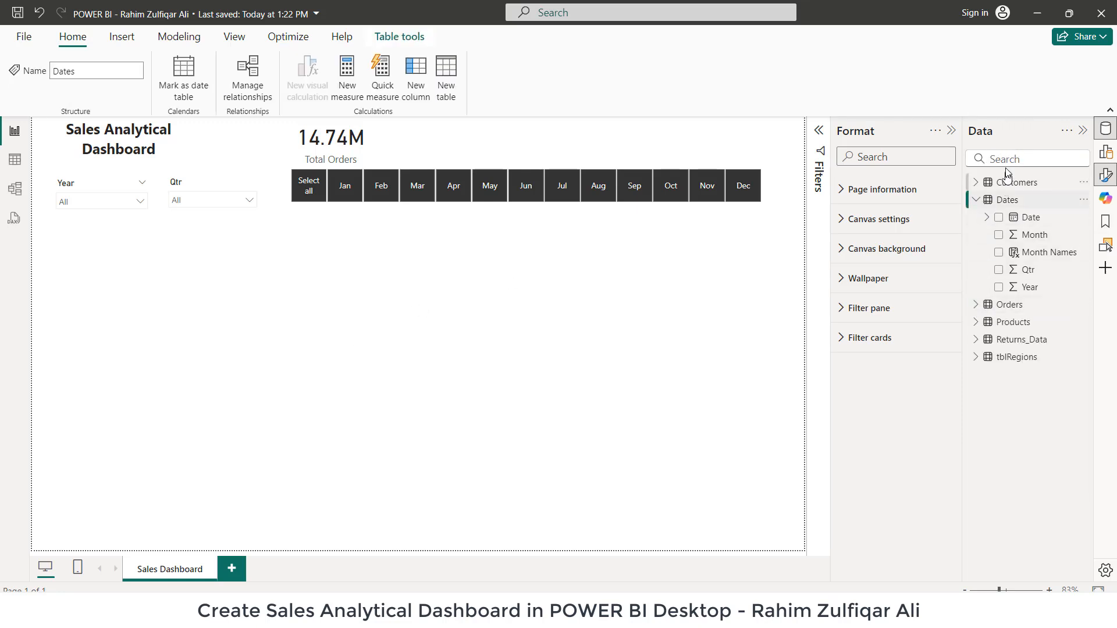
pyautogui.click(975, 201)
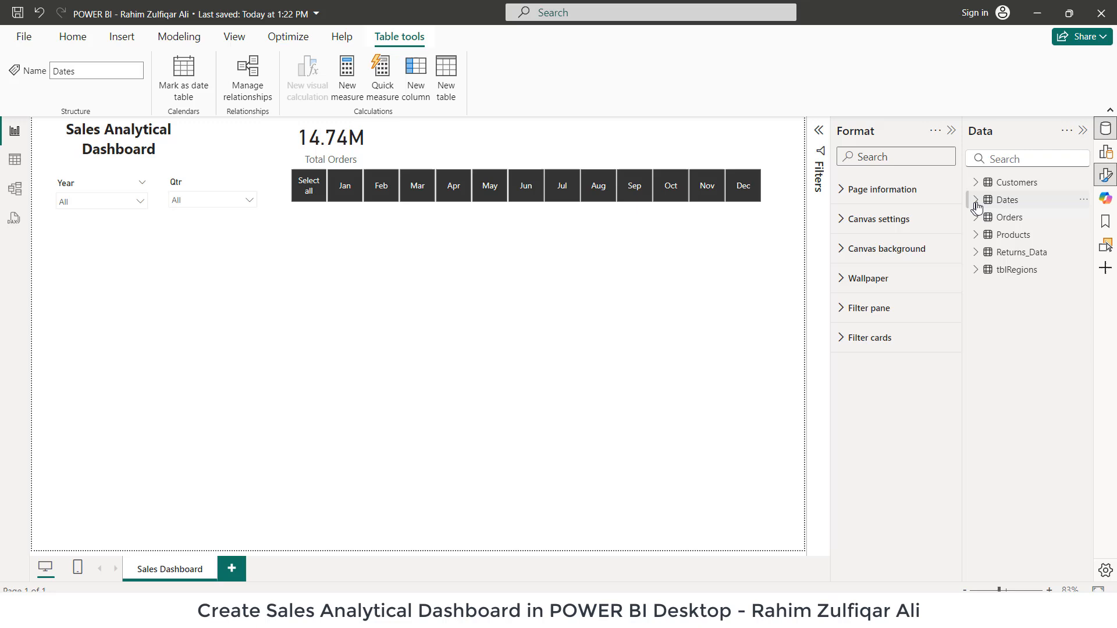
# Step: Search the fields for "provi", place Province from Customers below the slicers, and make the visual narrower and taller
pyautogui.click(1021, 160)
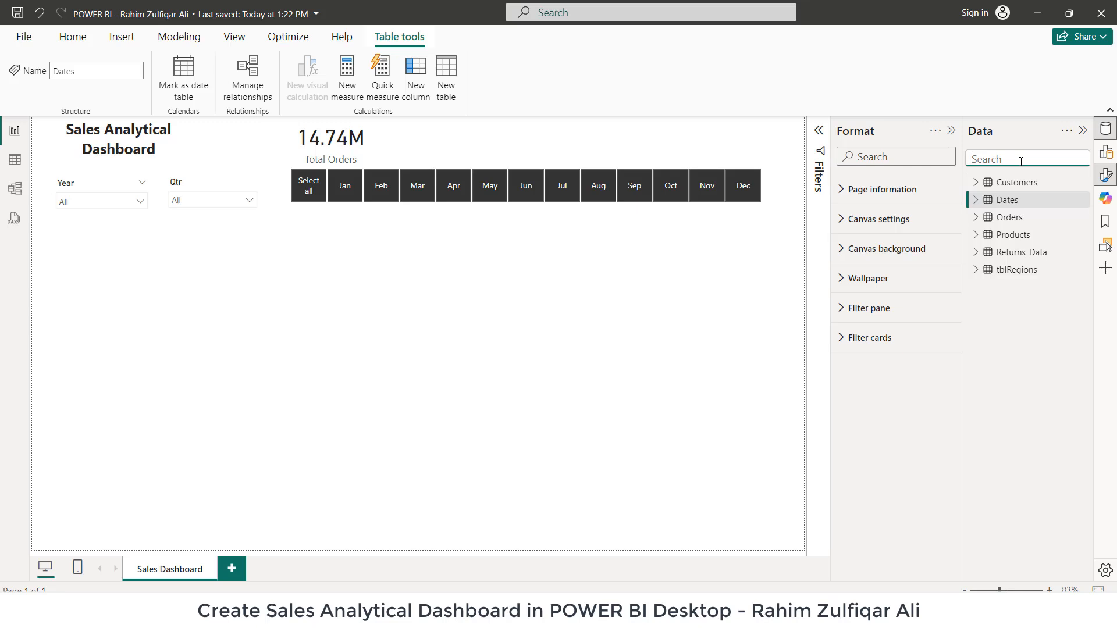
pyautogui.write('provi')
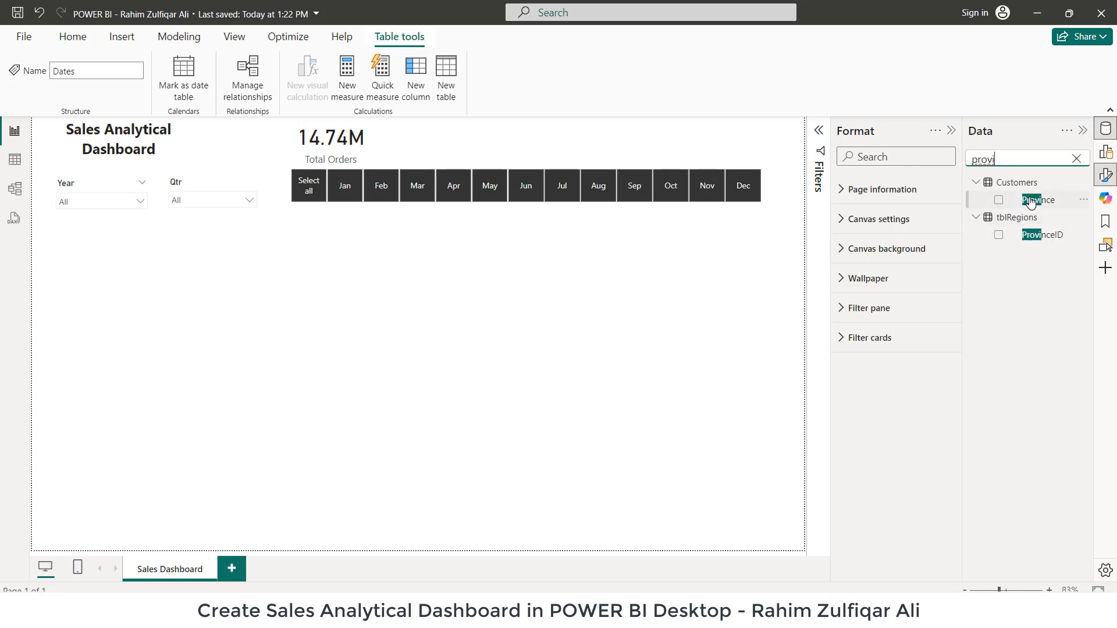
pyautogui.moveTo(1031, 201); pyautogui.dragTo(301, 322)
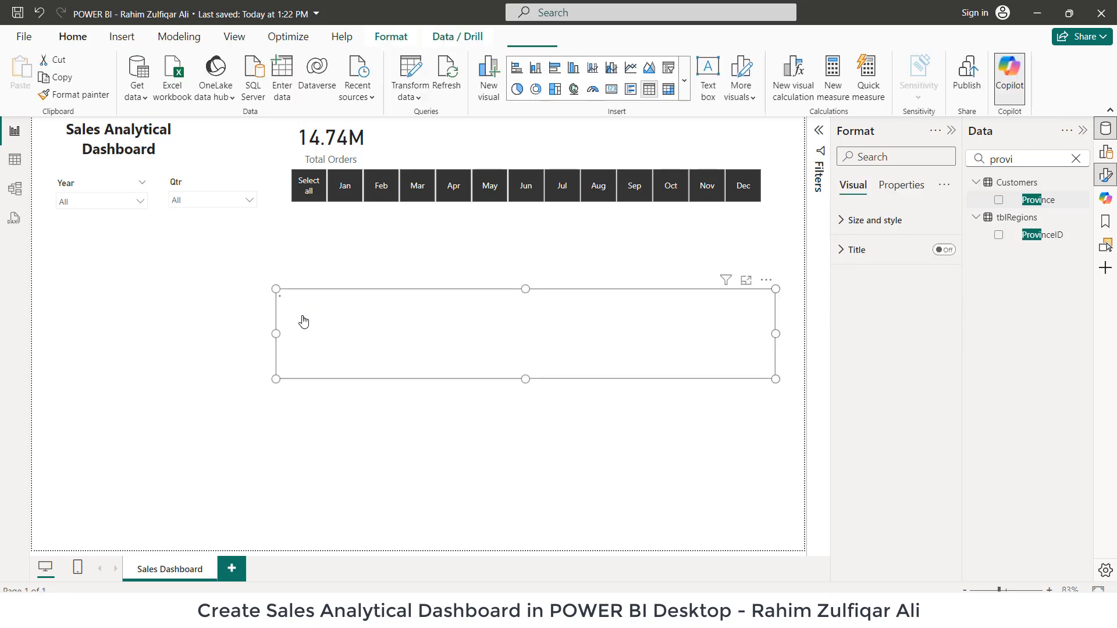
pyautogui.moveTo(776, 380); pyautogui.dragTo(526, 516)
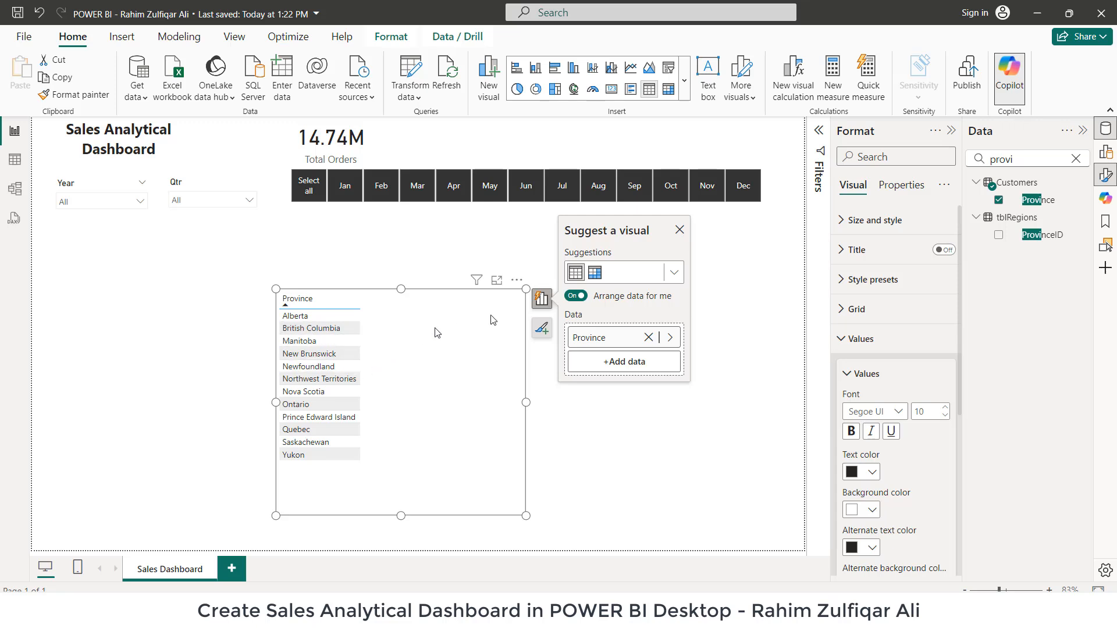
# Step: Search the fields for "total" and add the Total Orders measure to the Province visual
pyautogui.click(1024, 157)
pyautogui.hotkey('ctrl', 'a')
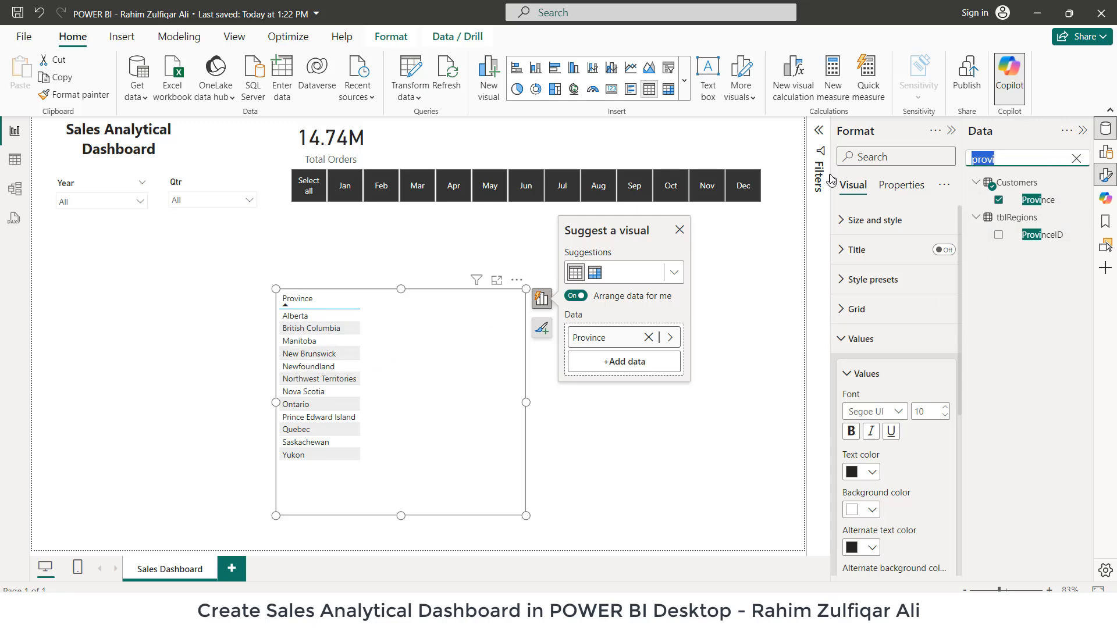
pyautogui.write('total')
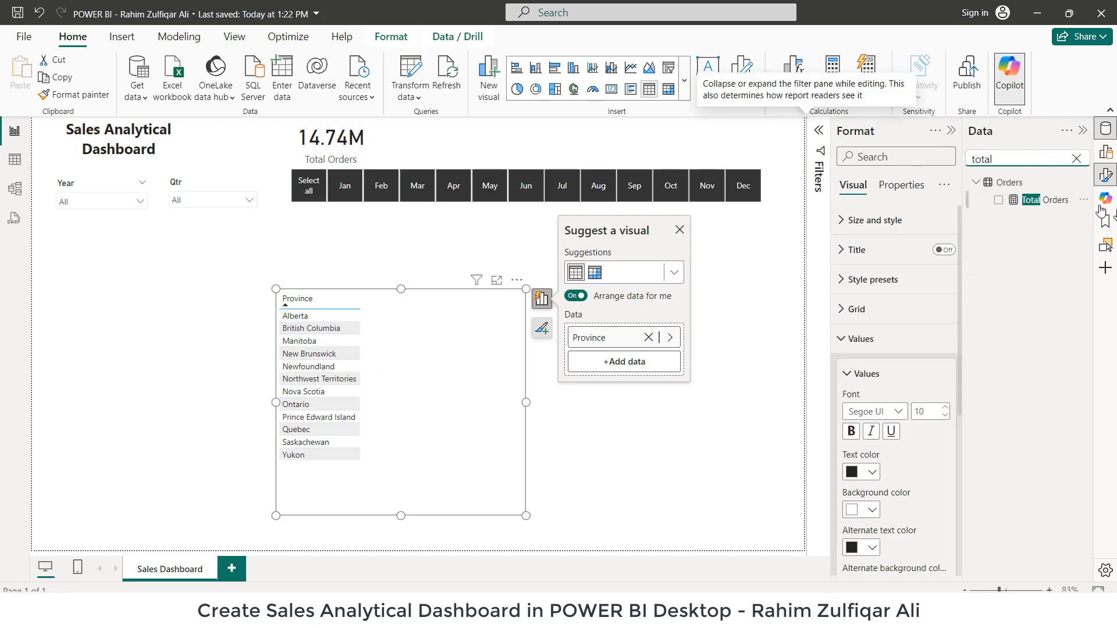
pyautogui.click(998, 200)
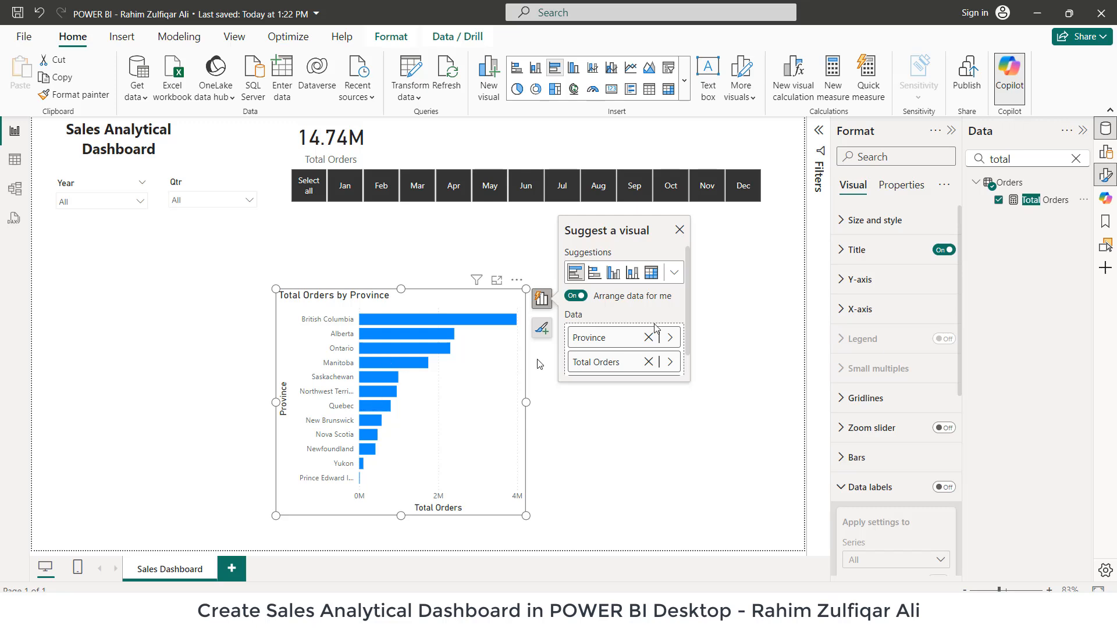
# Step: Expand the chart's Province filter and set its filter type to Top N
pyautogui.click(819, 135)
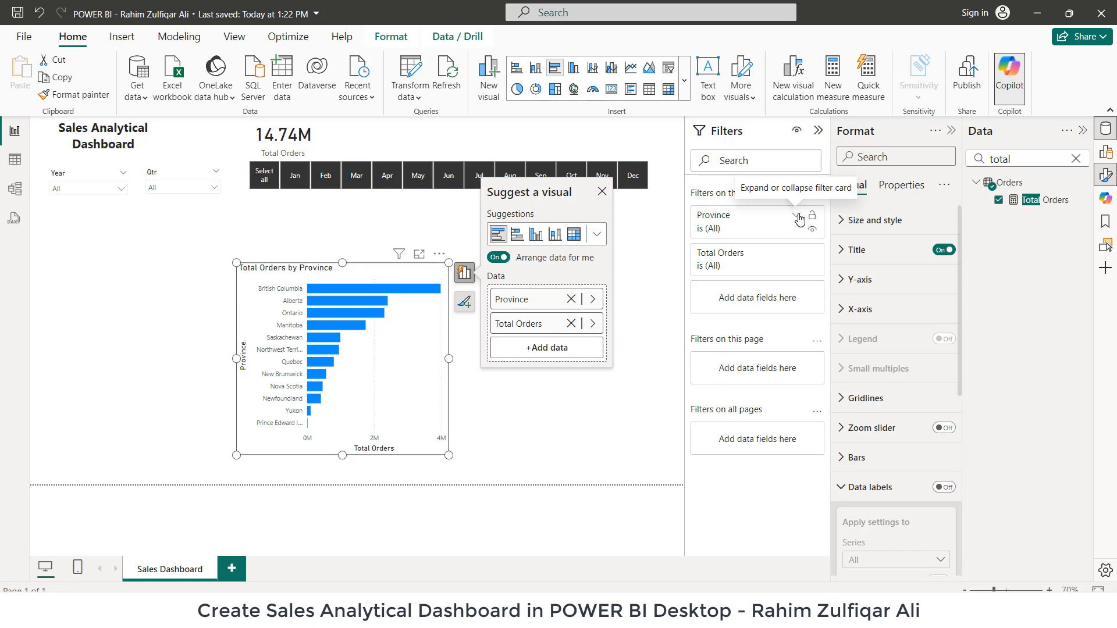
pyautogui.click(797, 216)
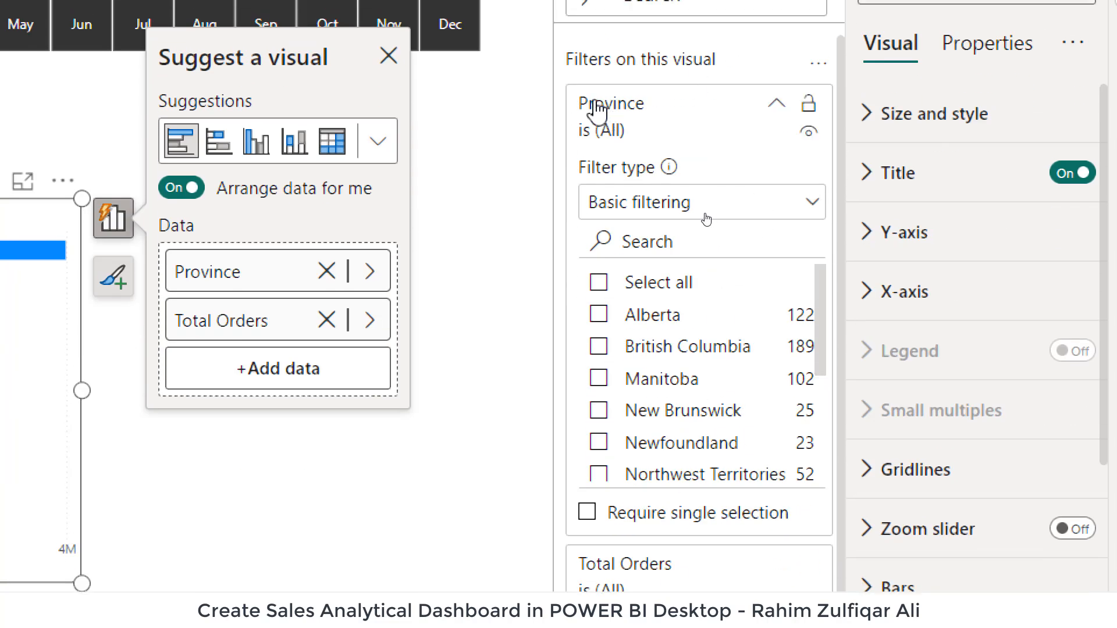
pyautogui.click(777, 105)
pyautogui.click(778, 106)
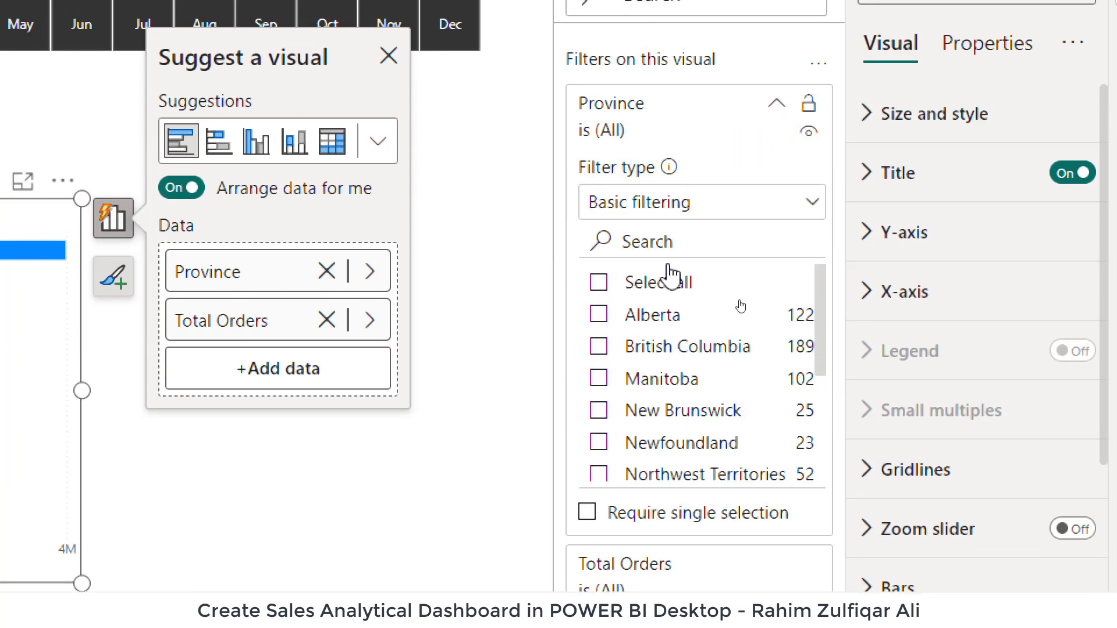
pyautogui.click(637, 203)
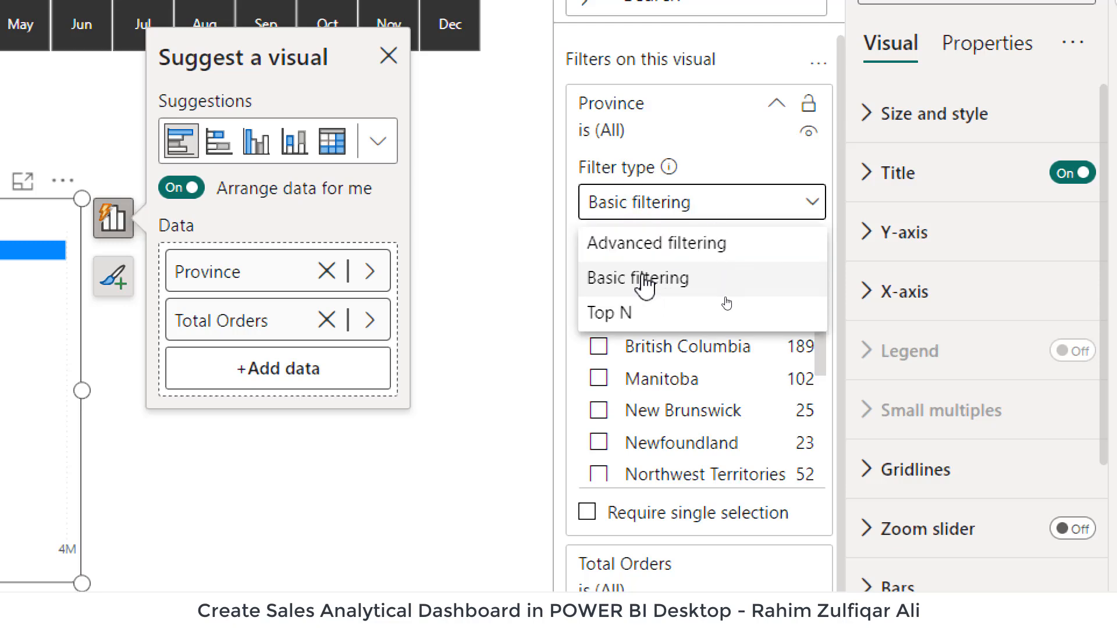
pyautogui.click(621, 317)
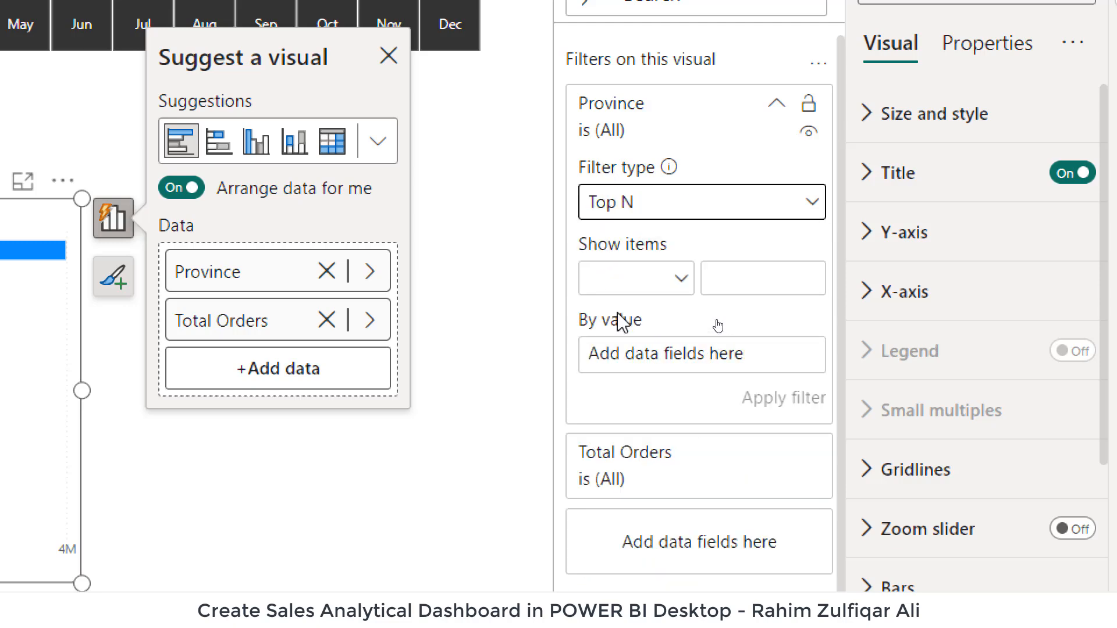
# Step: Set the Province filter to show the top 7 items by Total Orders and apply it
pyautogui.click(730, 282)
pyautogui.click(754, 277)
pyautogui.write('7')
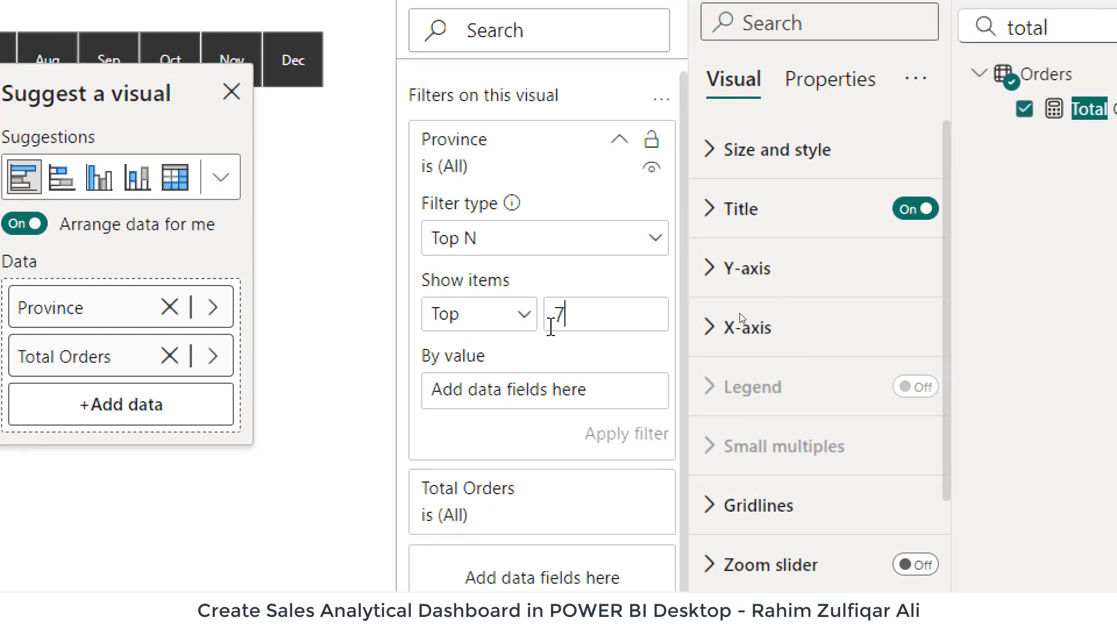
pyautogui.click(640, 285)
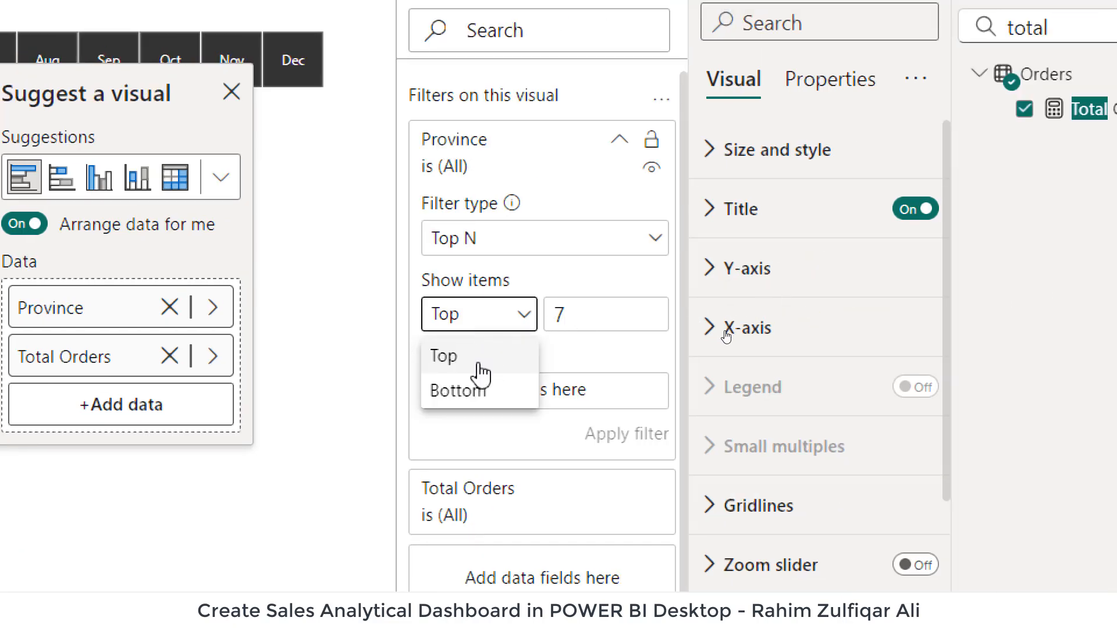
pyautogui.click(611, 312)
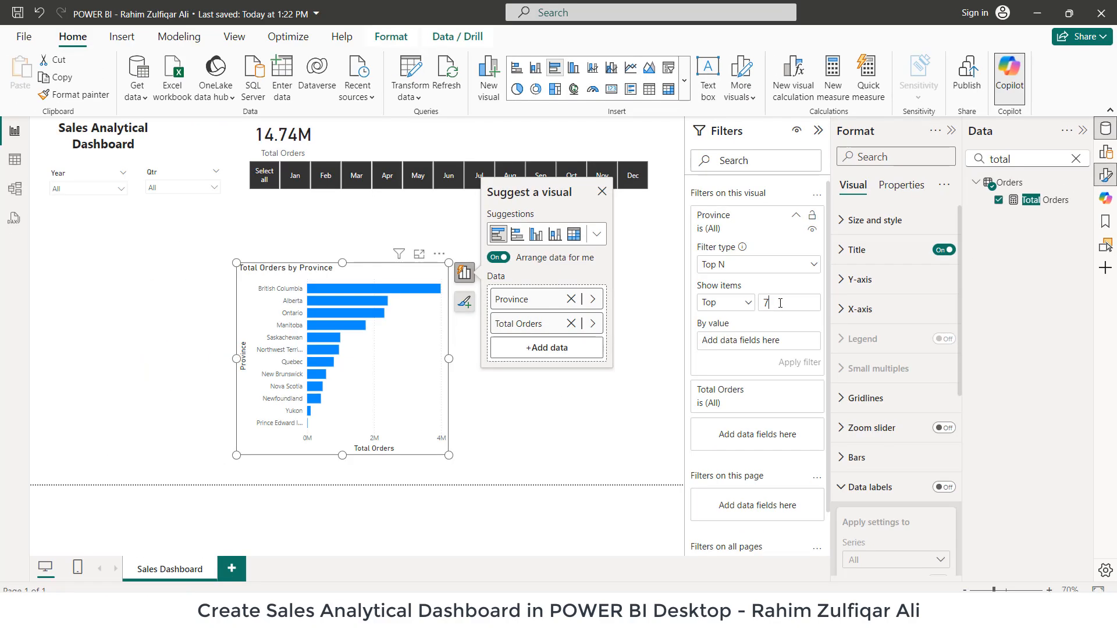
pyautogui.moveTo(1042, 199); pyautogui.dragTo(771, 346)
pyautogui.click(801, 362)
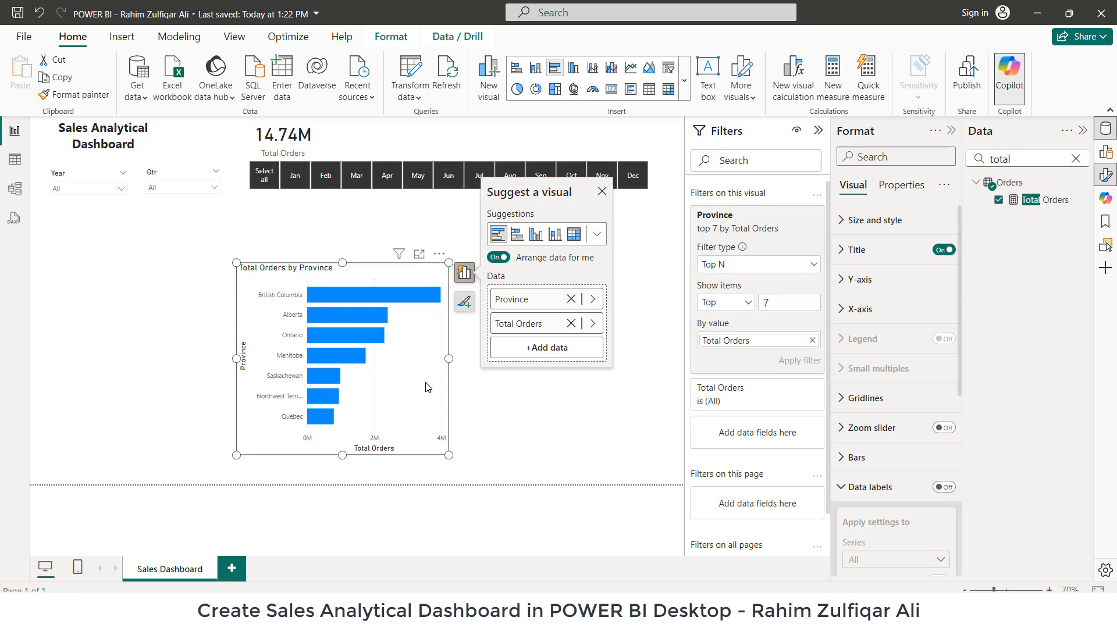
# Step: Bring up the bar chart's full formatting options and collapse the filter area
pyautogui.click(464, 301)
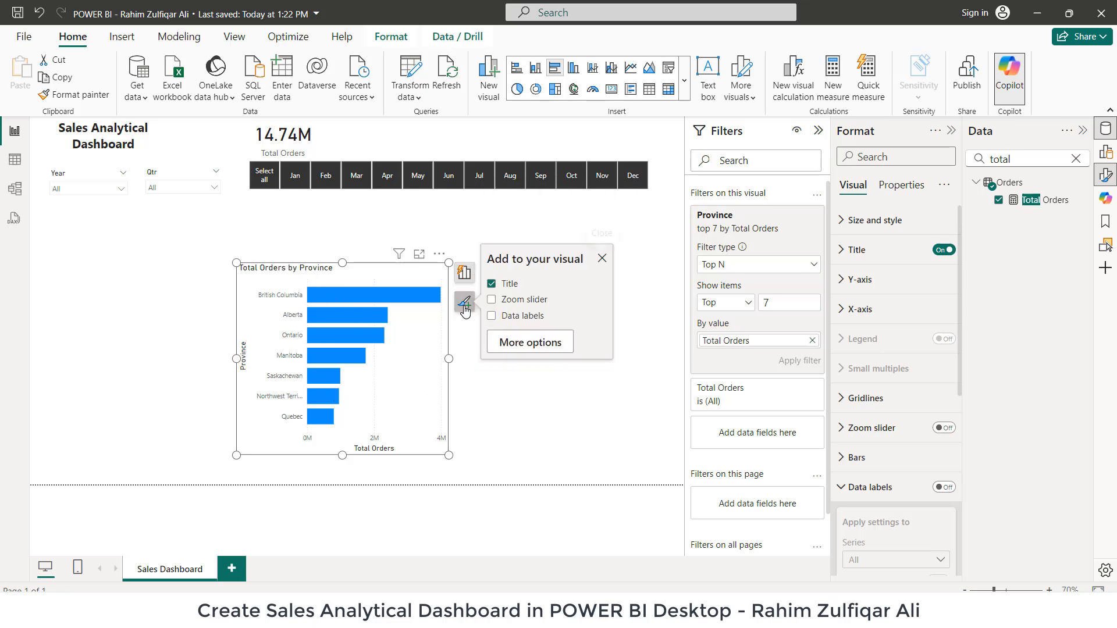
pyautogui.click(503, 344)
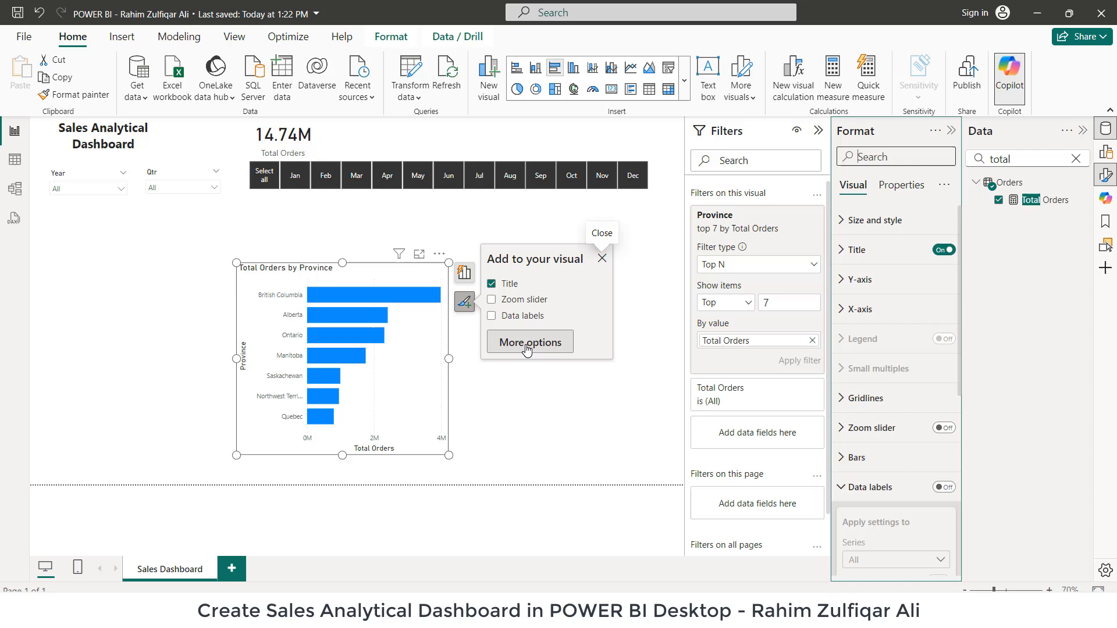
pyautogui.click(818, 134)
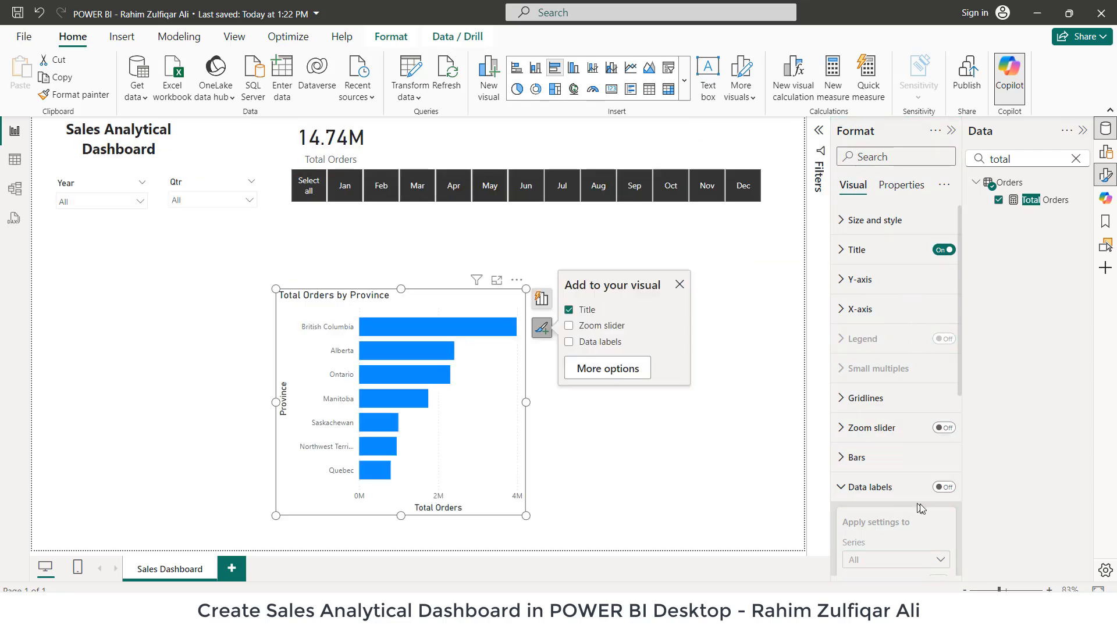
# Step: Turn on data labels for the province bar chart, review the label position choices and collapse the label settings
pyautogui.click(944, 487)
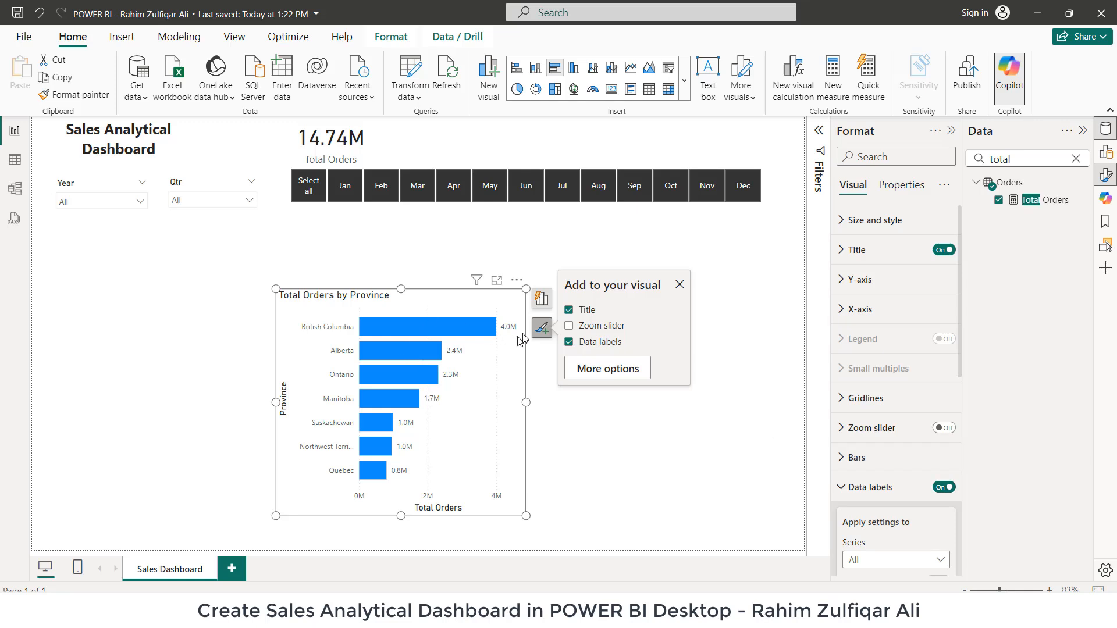
pyautogui.scroll(-2, 873, 453)
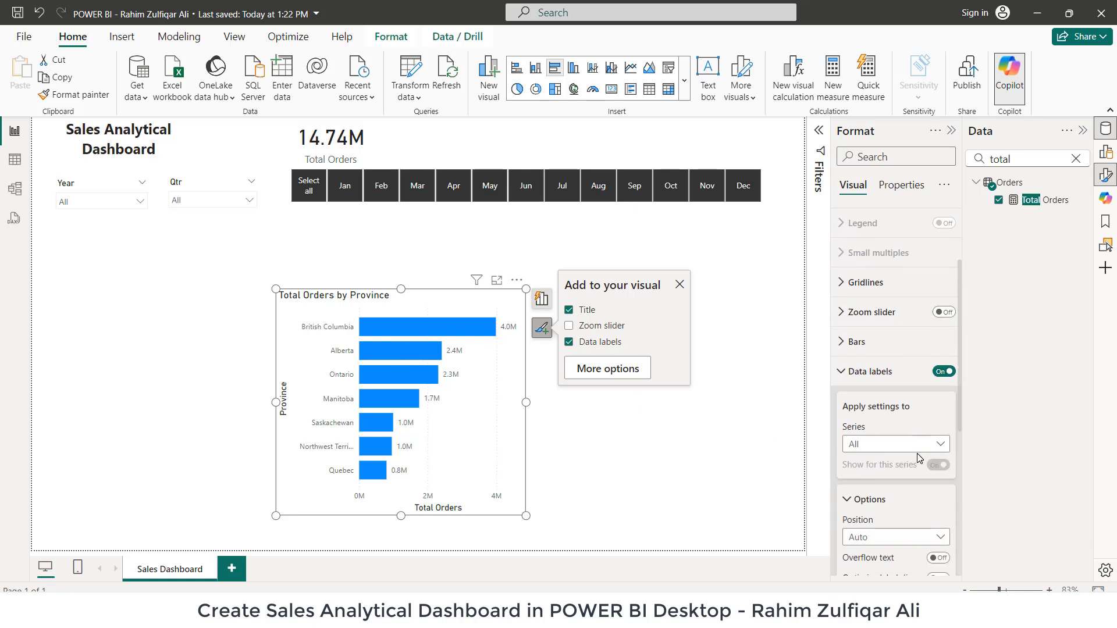
pyautogui.scroll(-2, 918, 458)
pyautogui.click(860, 437)
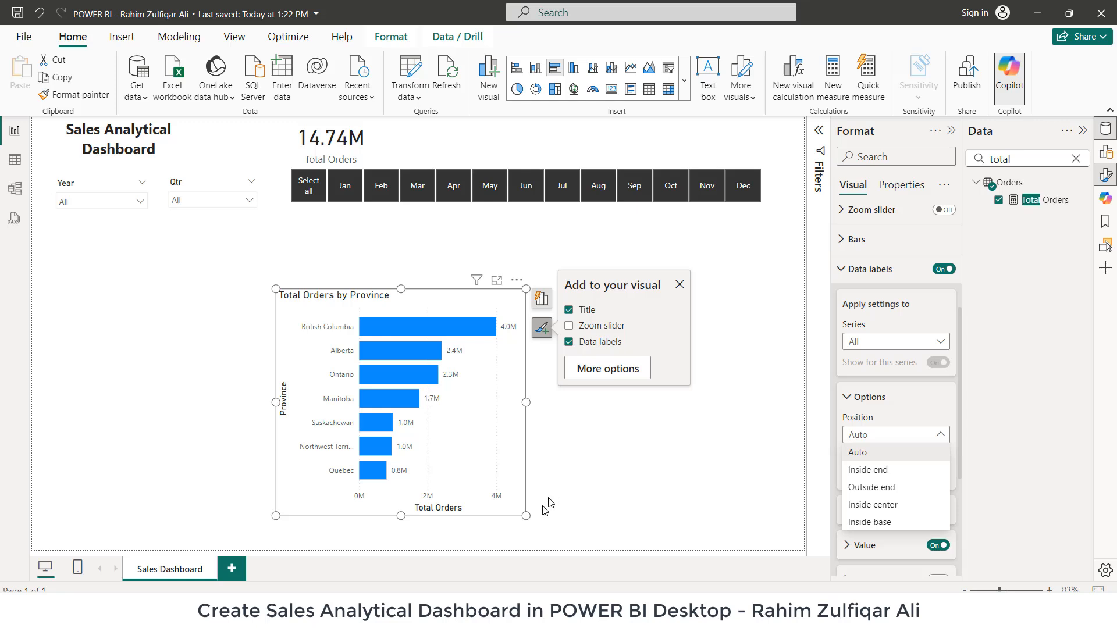
pyautogui.click(331, 304)
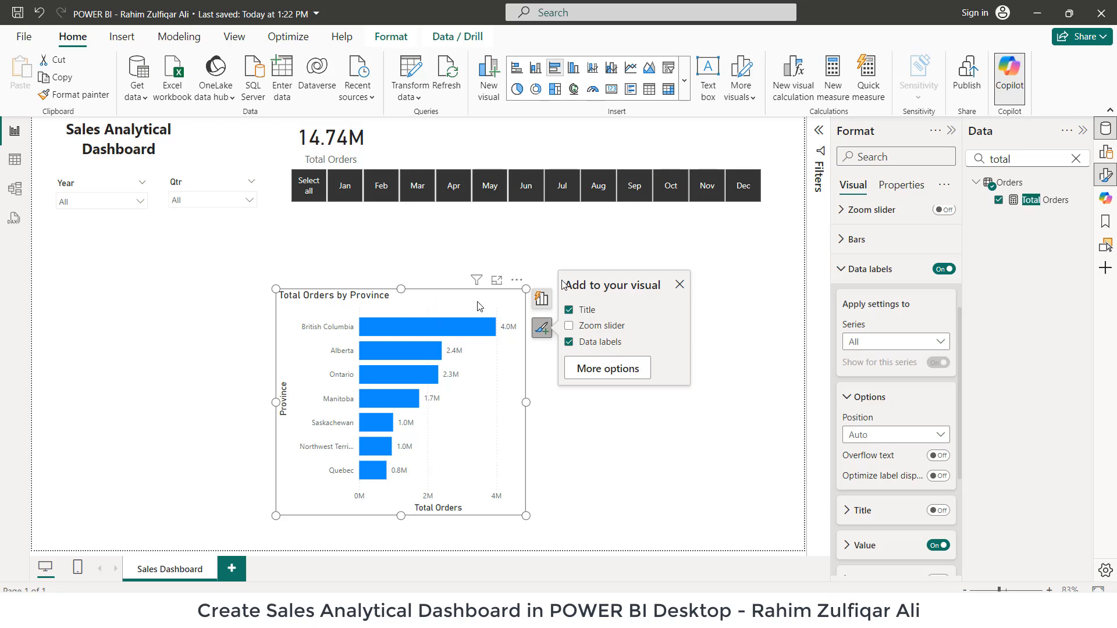
pyautogui.click(857, 271)
pyautogui.scroll(1, 913, 371)
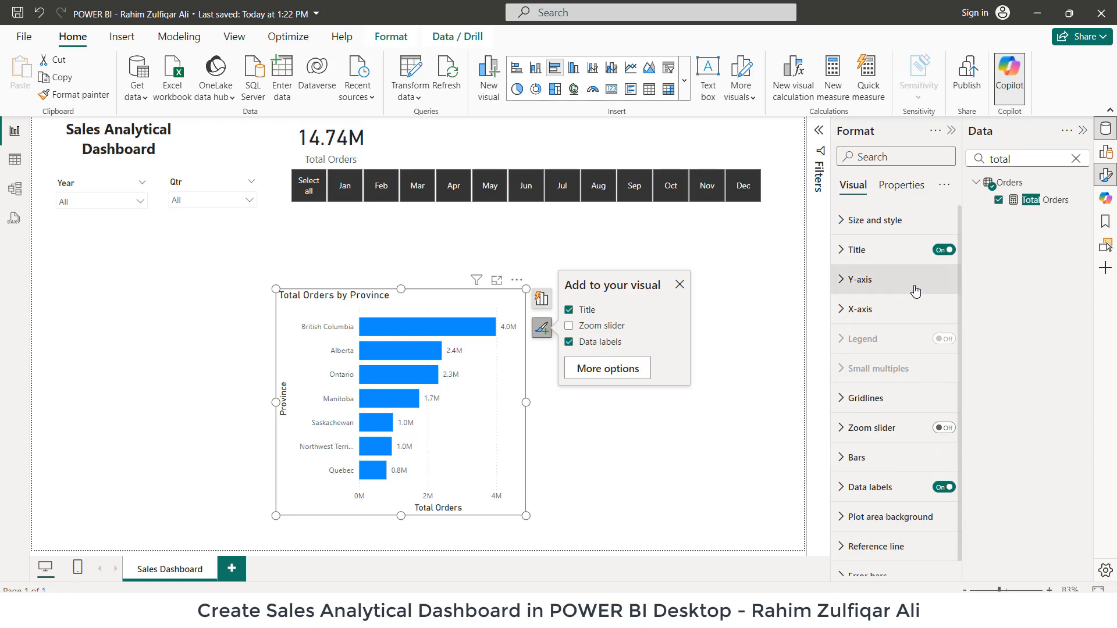
pyautogui.click(883, 459)
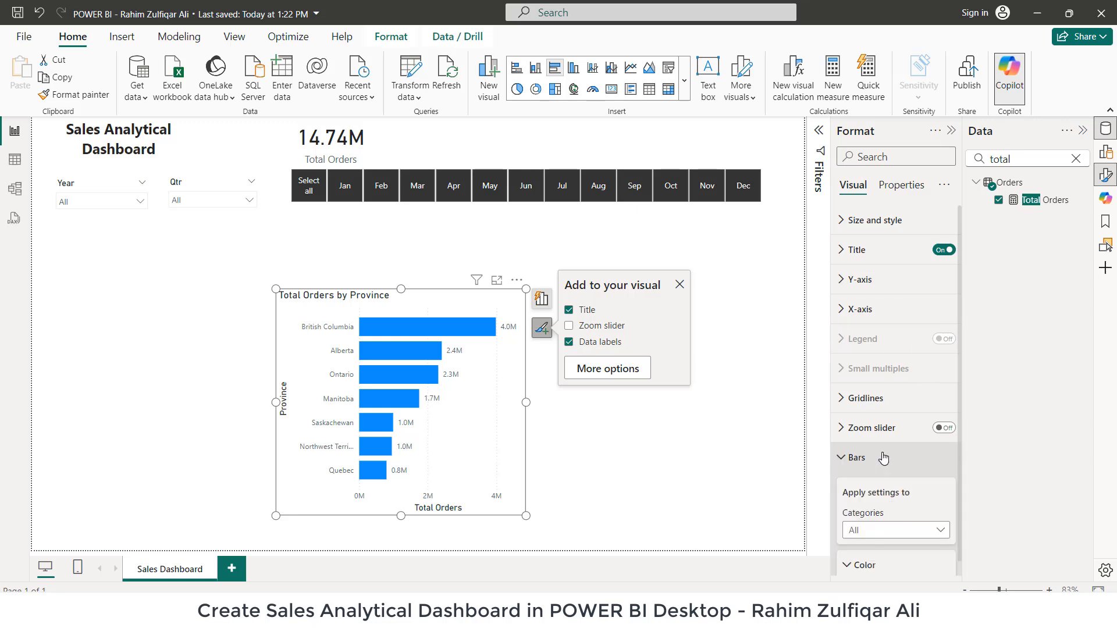
pyautogui.scroll(-4, 878, 431)
pyautogui.click(871, 384)
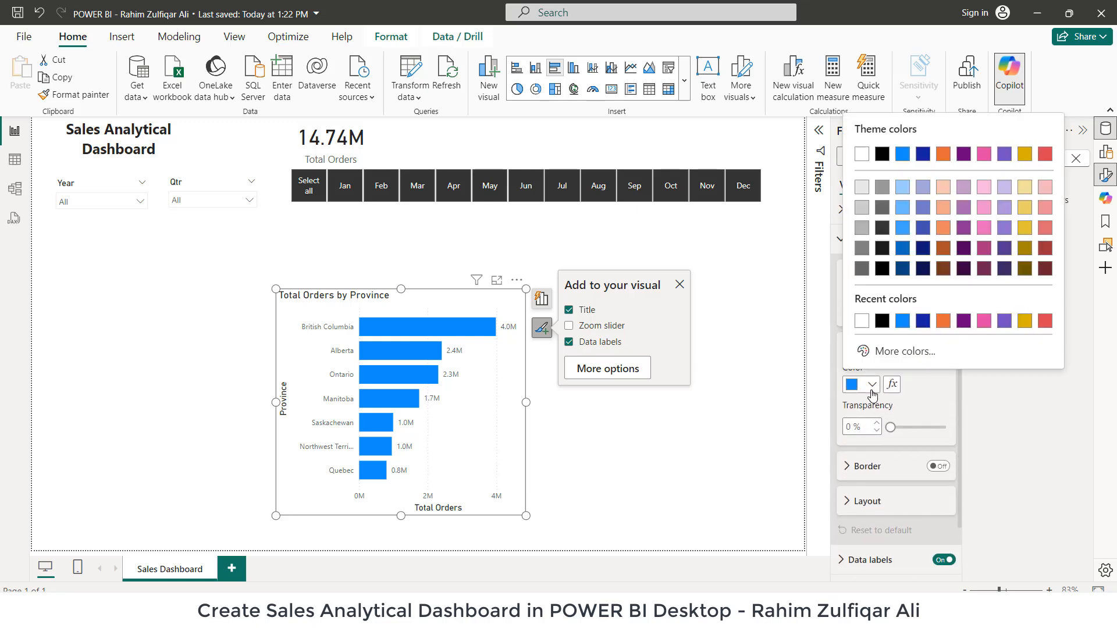
pyautogui.click(903, 351)
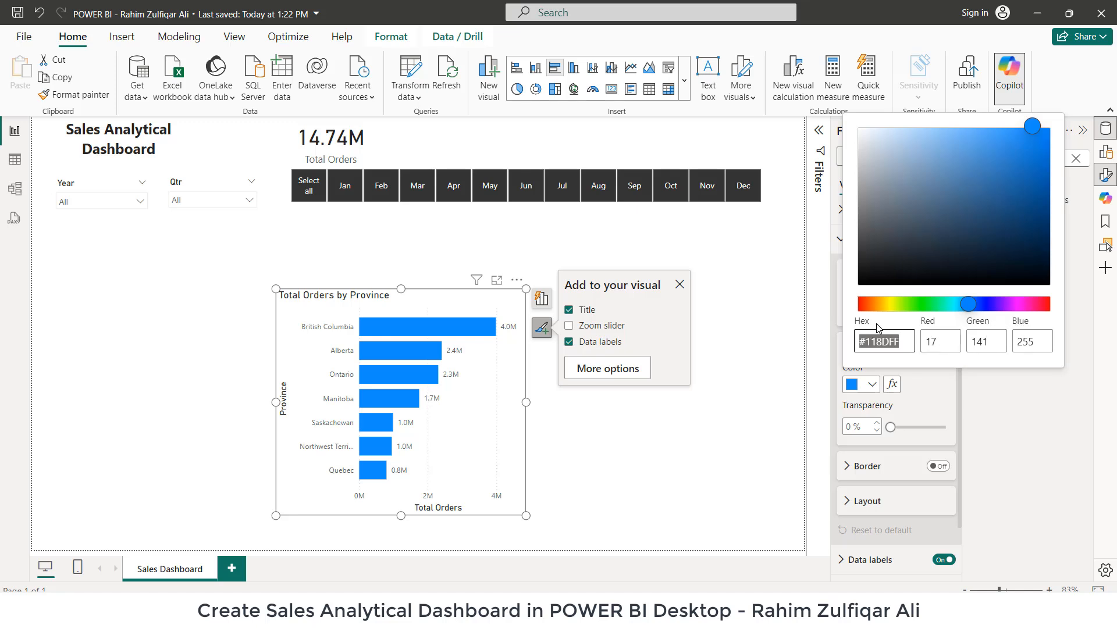
pyautogui.click(801, 373)
pyautogui.click(779, 377)
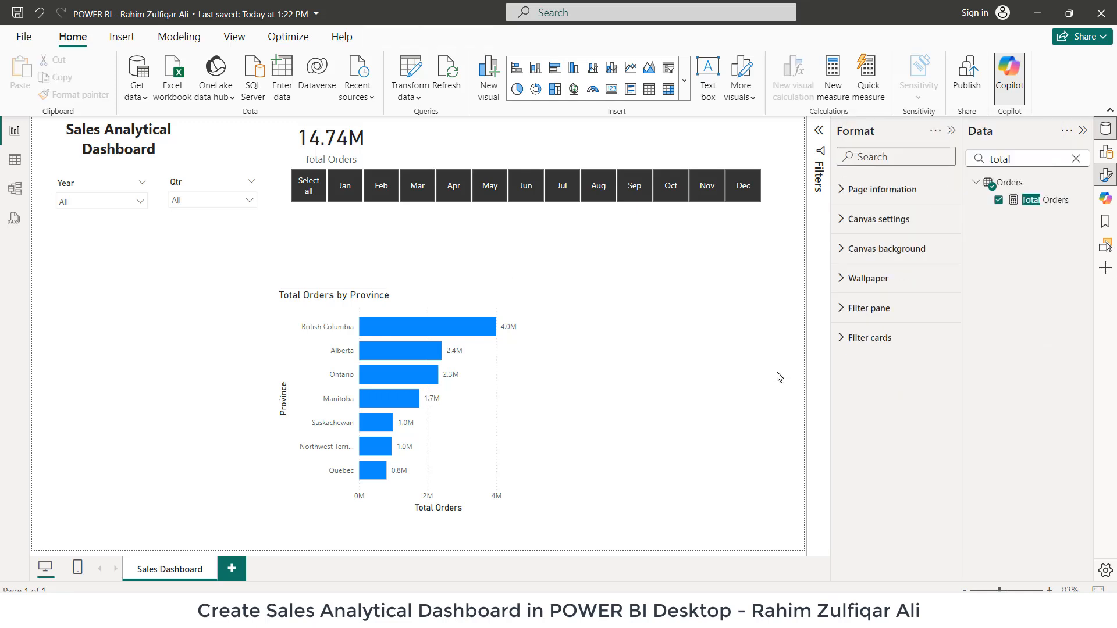
# Step: Set the bar color of the Total Orders by Province chart to a golden yellow theme shade
pyautogui.click(493, 417)
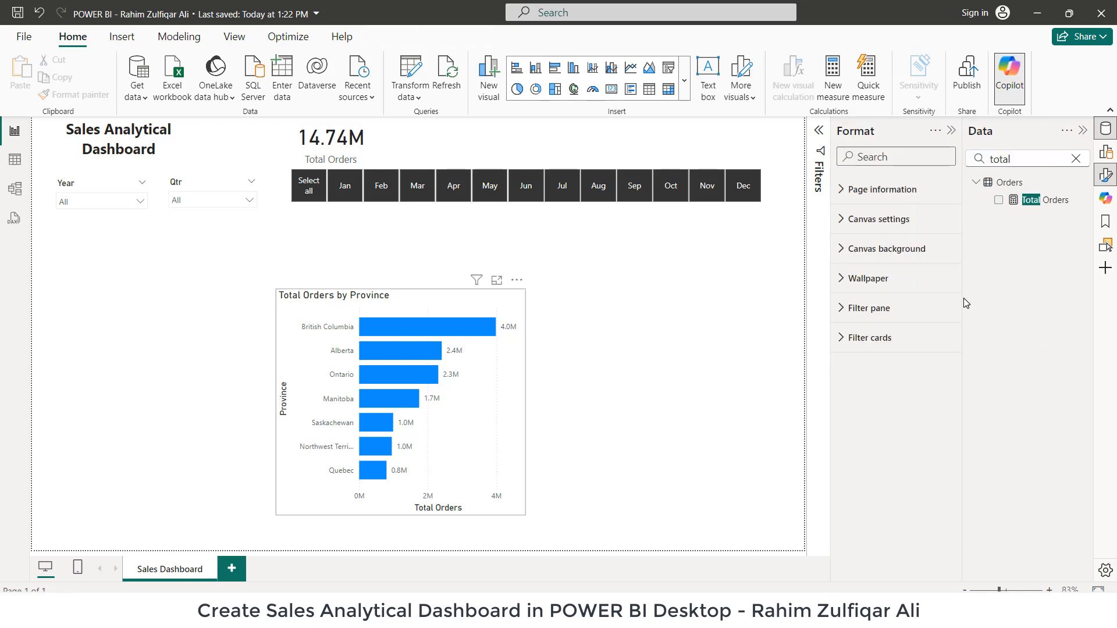
pyautogui.click(896, 459)
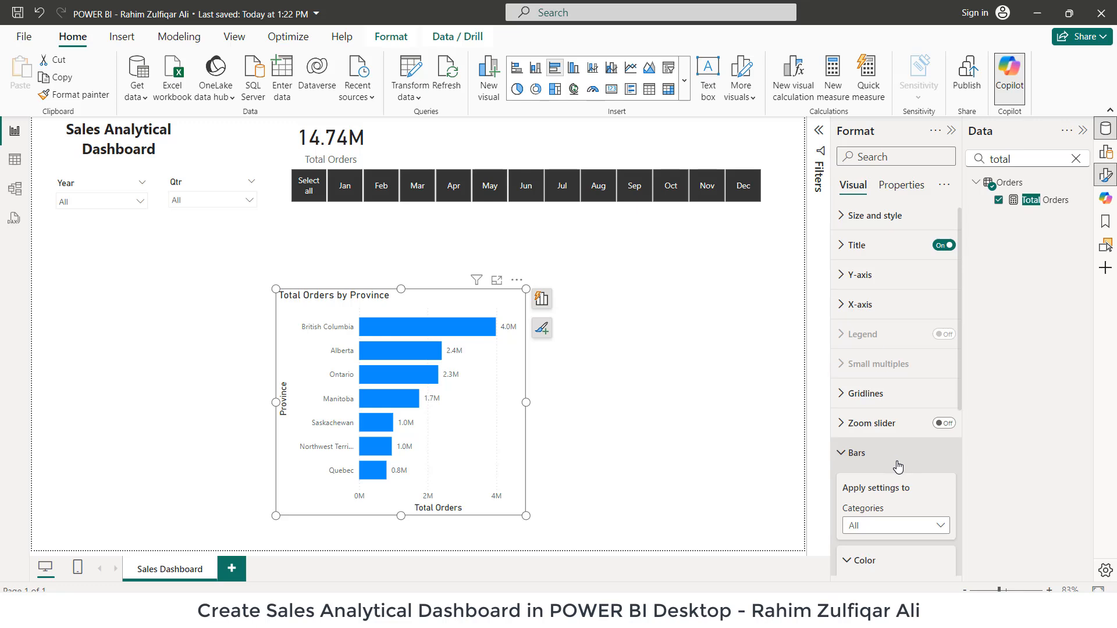
pyautogui.scroll(-4, 895, 465)
pyautogui.click(864, 384)
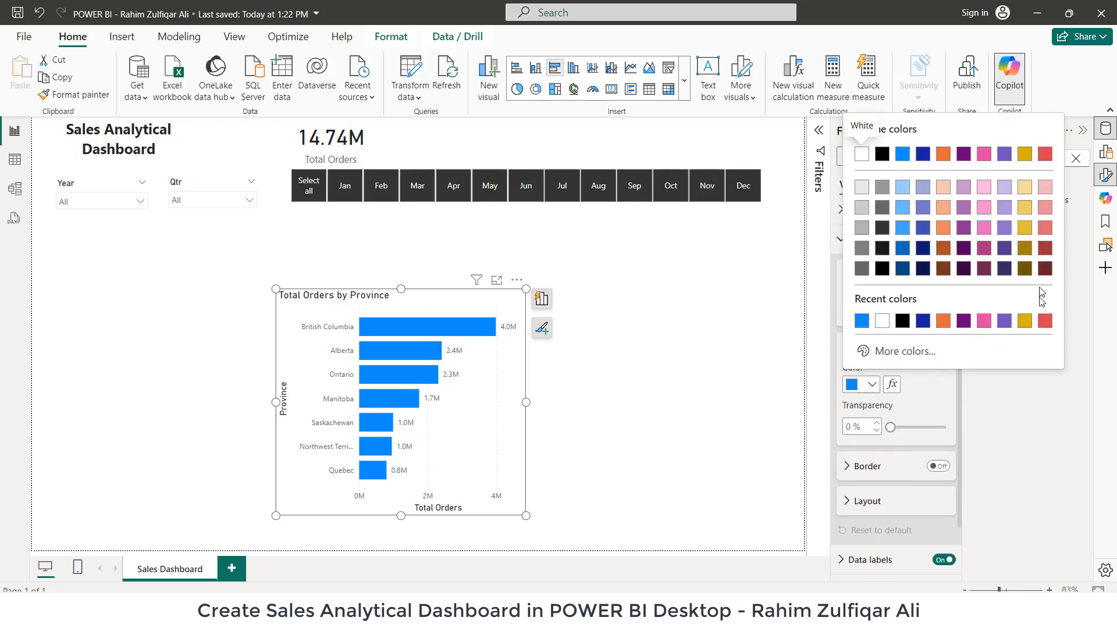
pyautogui.click(1024, 230)
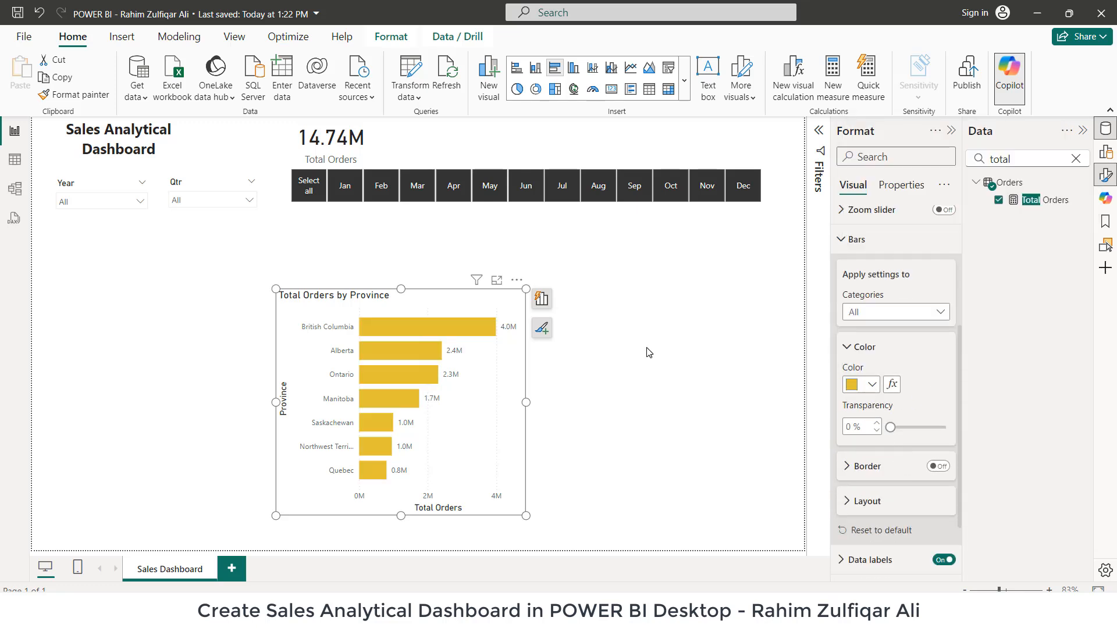
# Step: Shrink the Total Orders by Province chart and place it directly beneath the Year and Qtr slicers
pyautogui.moveTo(526, 516); pyautogui.dragTo(480, 458)
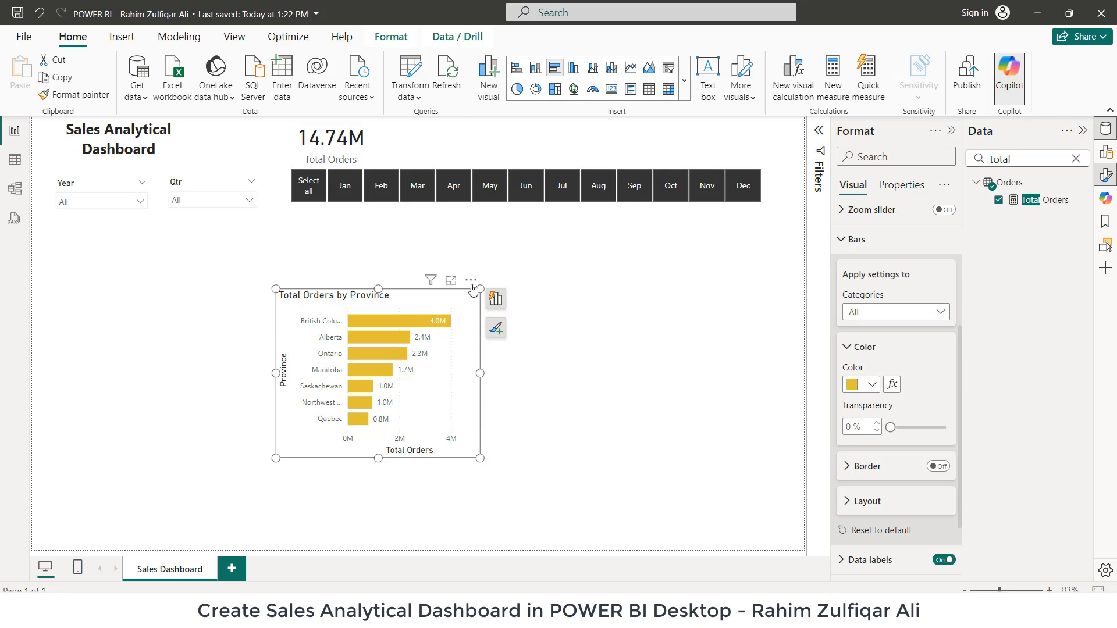
pyautogui.moveTo(420, 289); pyautogui.dragTo(255, 221)
pyautogui.click(445, 344)
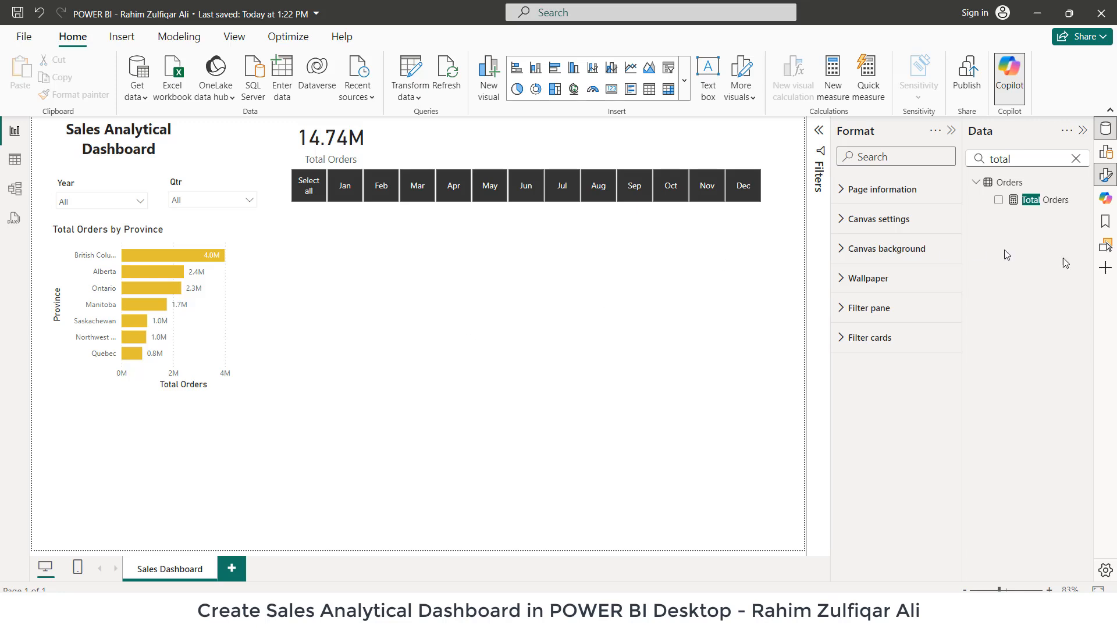
# Step: Search the fields for "produ" and add Product Container from Orders as a new visual beside the province chart
pyautogui.click(1076, 159)
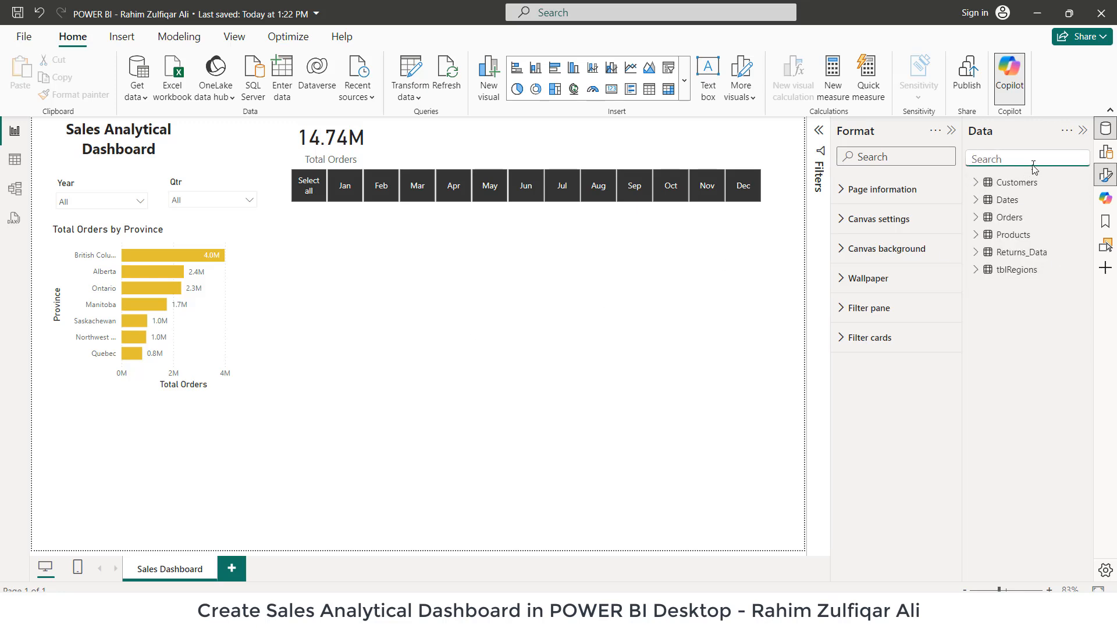
pyautogui.write('produ')
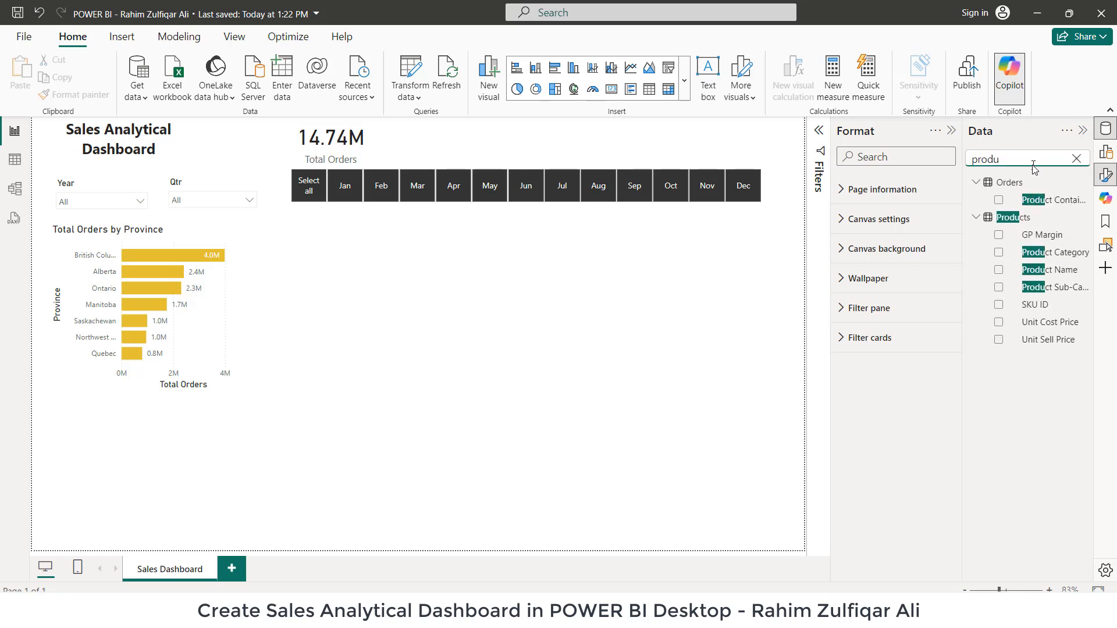
pyautogui.moveTo(1041, 200); pyautogui.dragTo(367, 278)
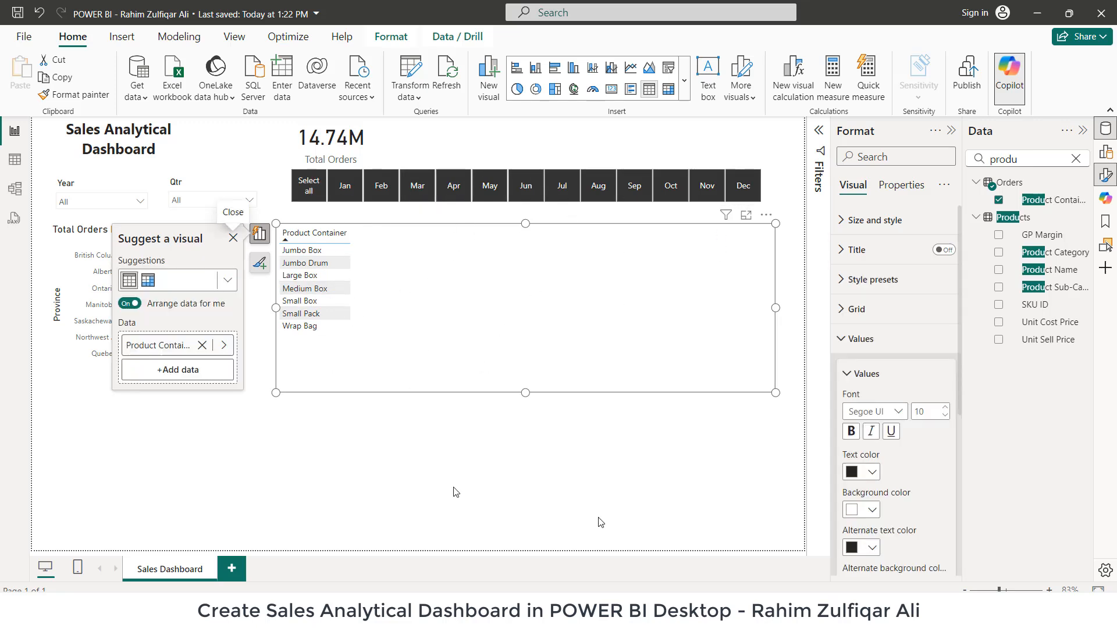
pyautogui.click(471, 454)
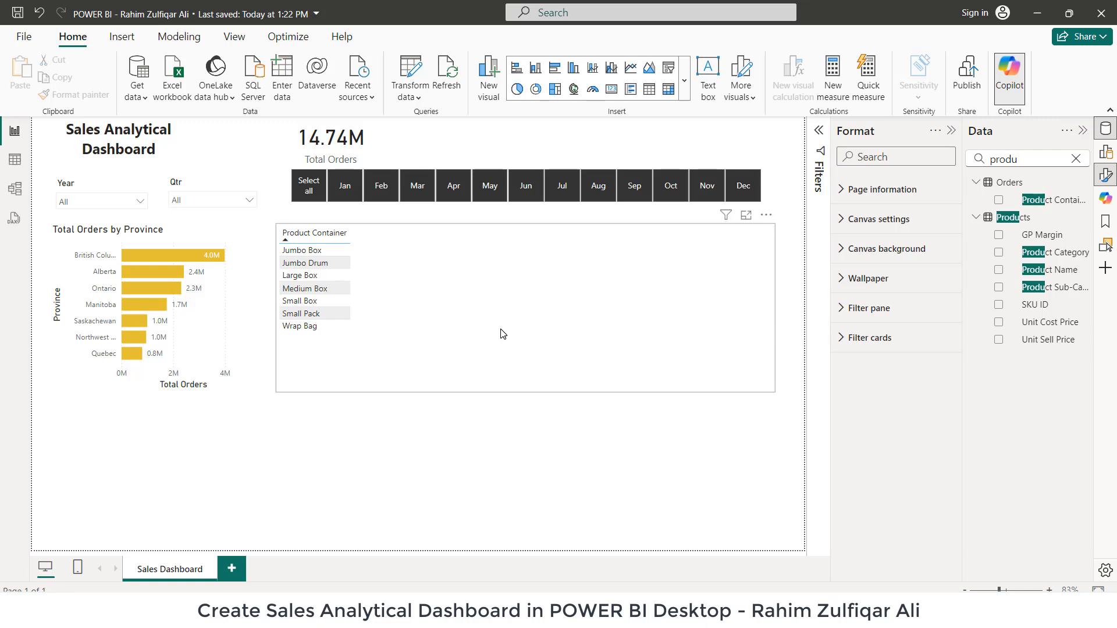
# Step: Examine the table relationships in the data model and return to the report
pyautogui.click(16, 190)
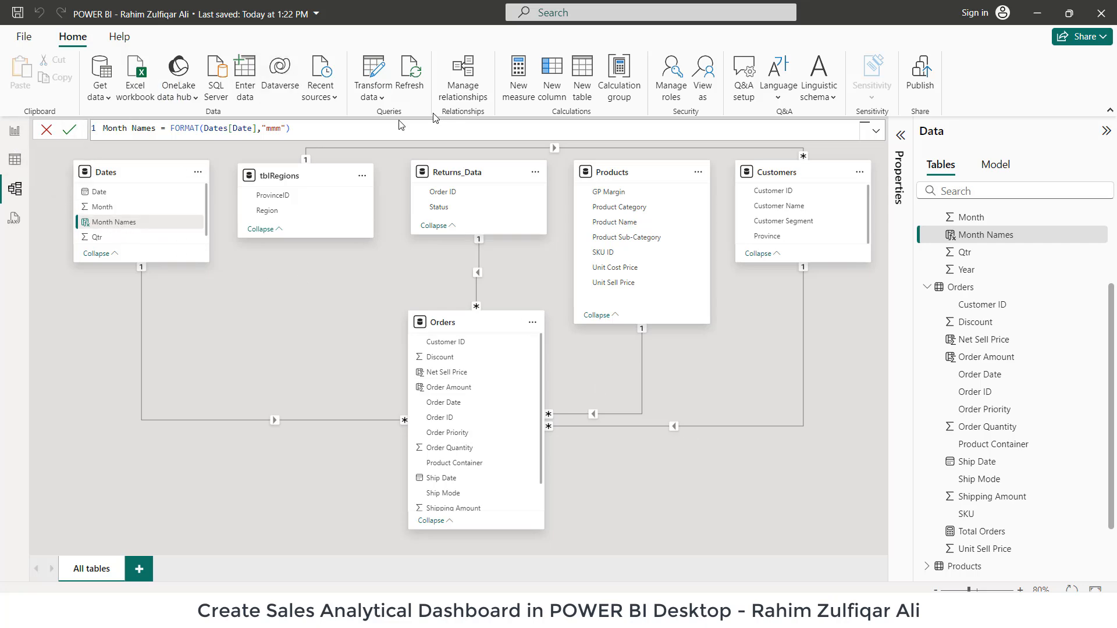
pyautogui.click(15, 130)
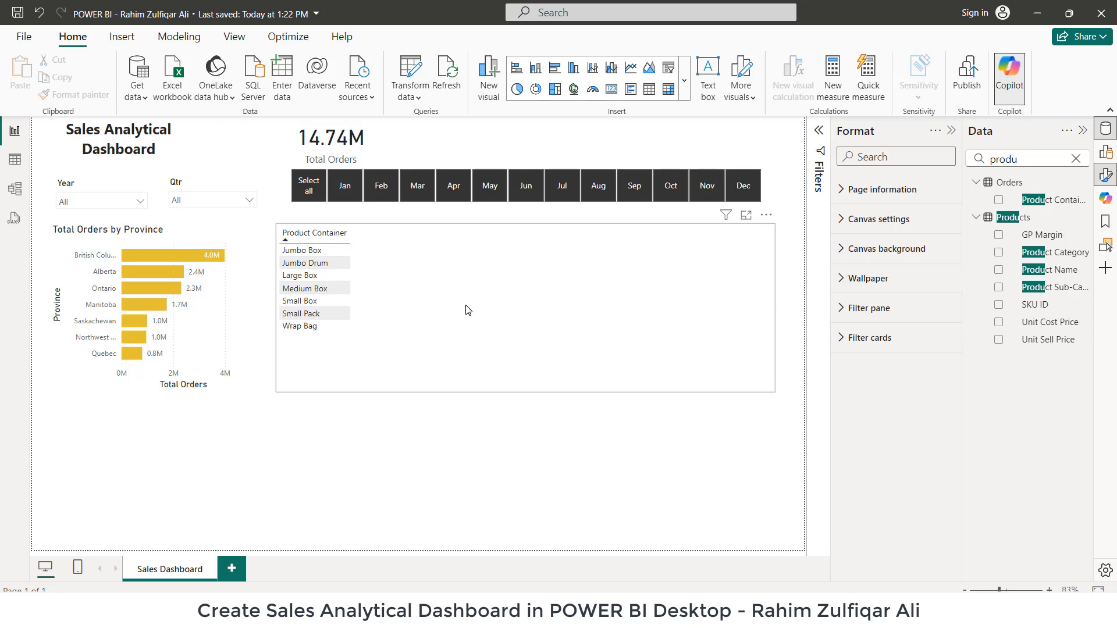
# Step: Browse the built-in visual types and the sources offered for importing additional visuals
pyautogui.click(685, 80)
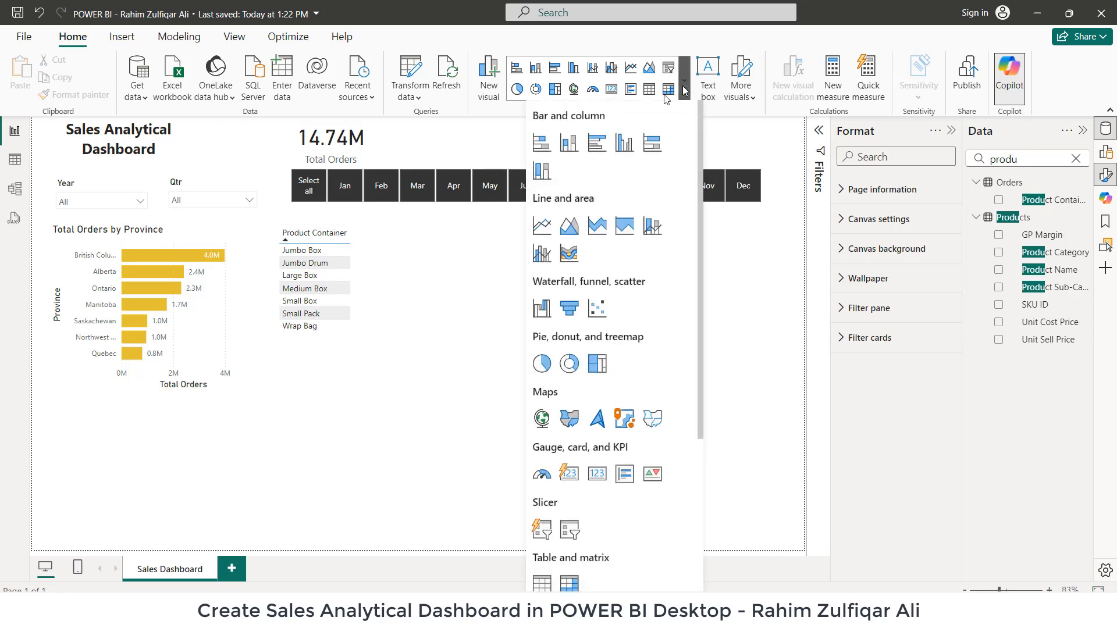
pyautogui.scroll(-3, 598, 332)
pyautogui.scroll(-1, 598, 334)
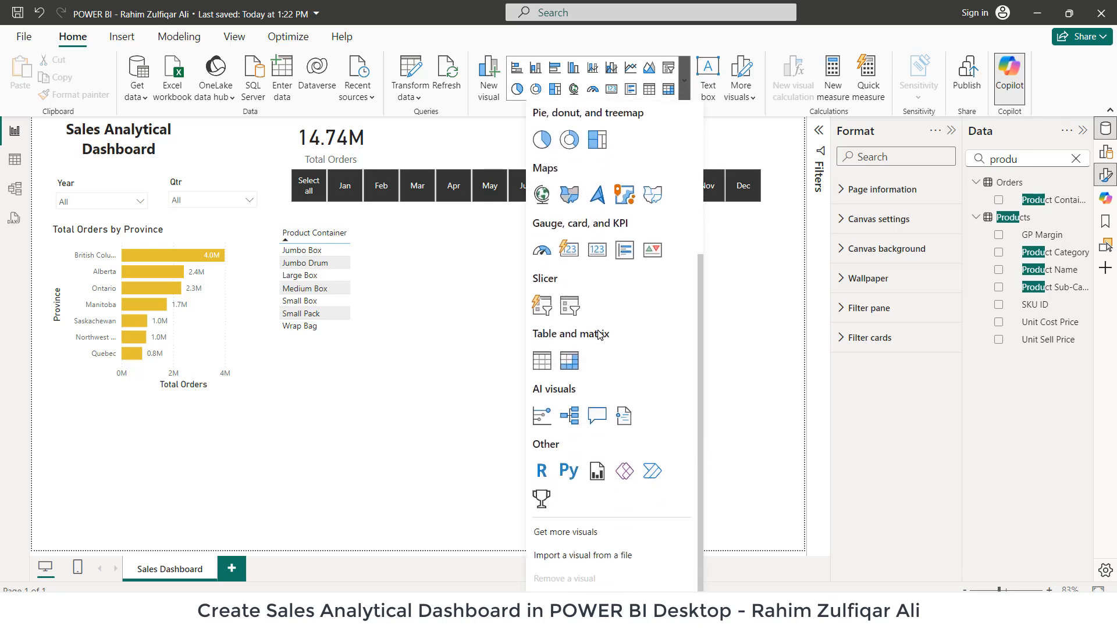
pyautogui.scroll(4, 598, 334)
pyautogui.scroll(-4, 598, 334)
pyautogui.scroll(5, 644, 408)
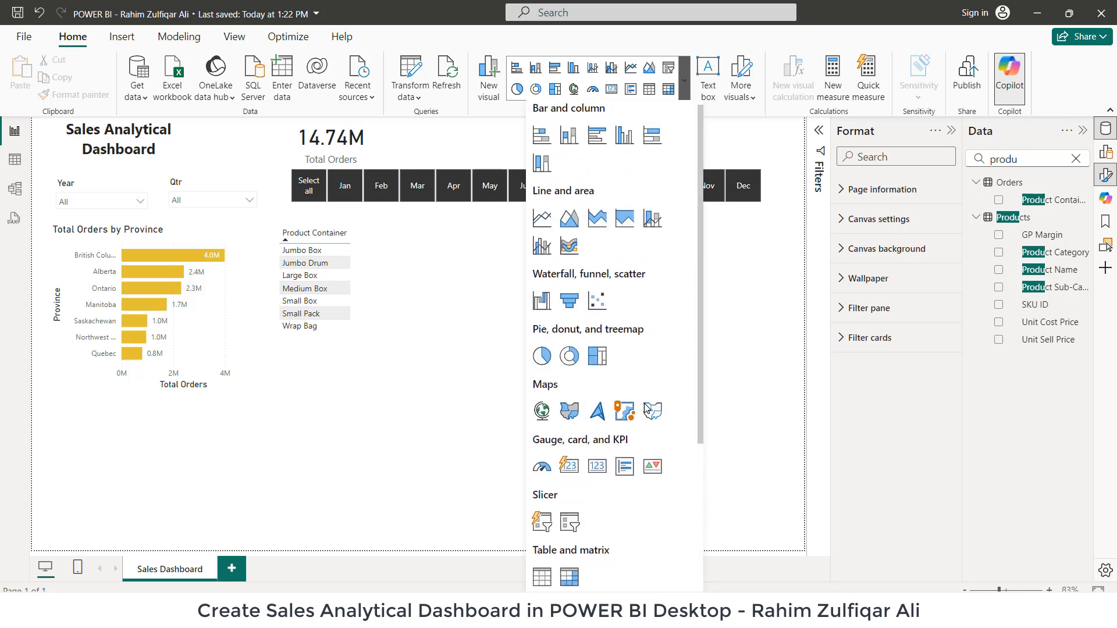
pyautogui.click(741, 375)
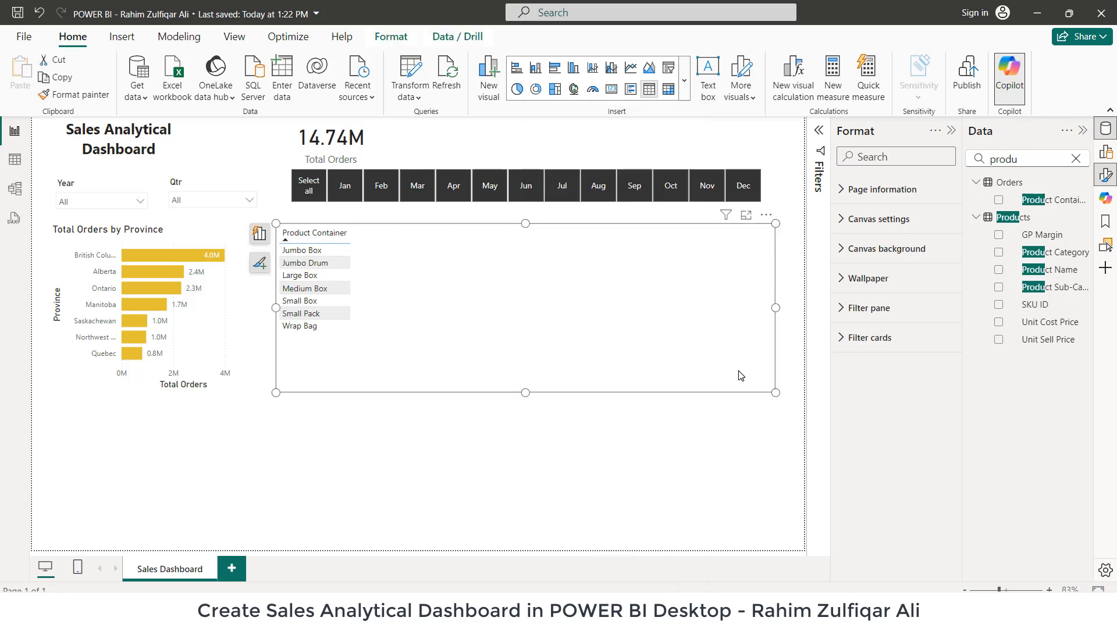
pyautogui.click(717, 457)
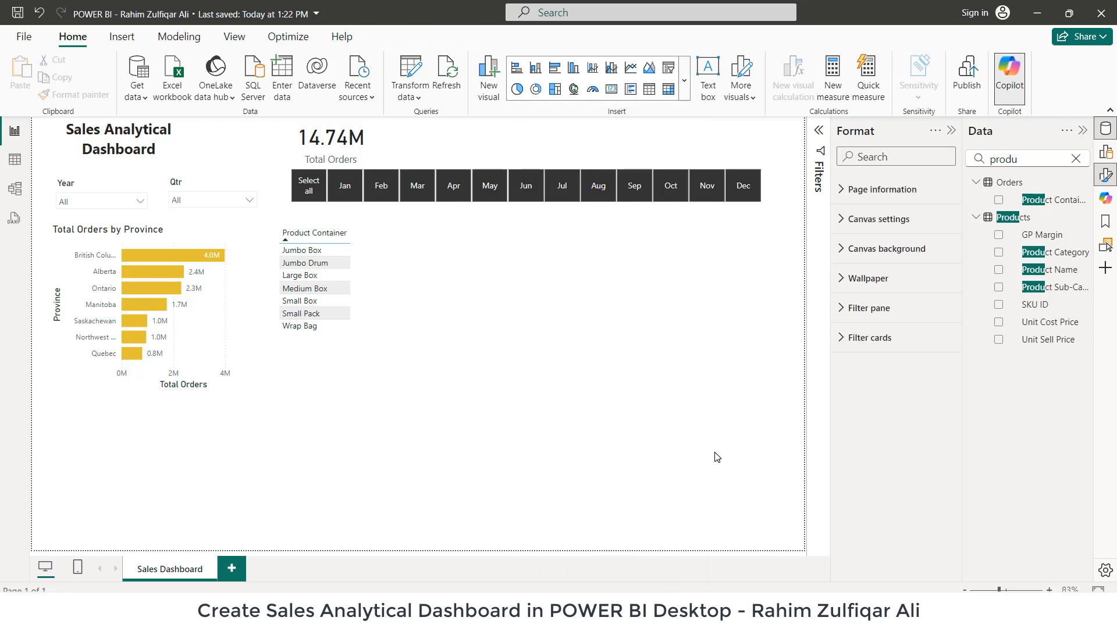
pyautogui.click(736, 99)
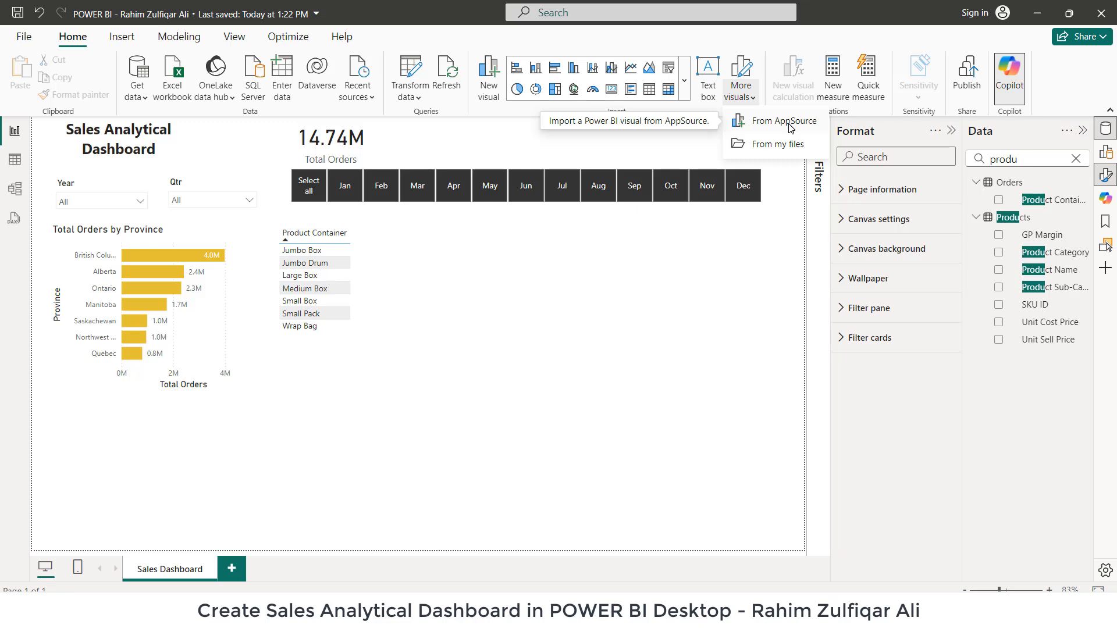
# Step: Search for "total", add the Total Orders measure to the Product Container visual and narrow the resulting bar chart
pyautogui.click(492, 332)
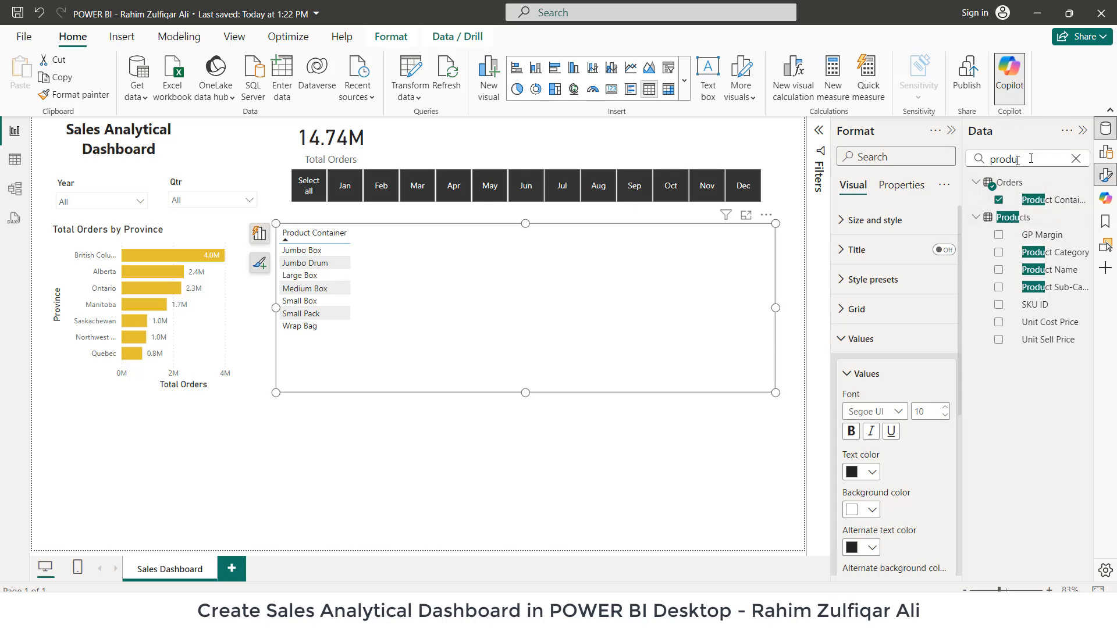
pyautogui.moveTo(1030, 158); pyautogui.dragTo(899, 159)
pyautogui.write('tot')
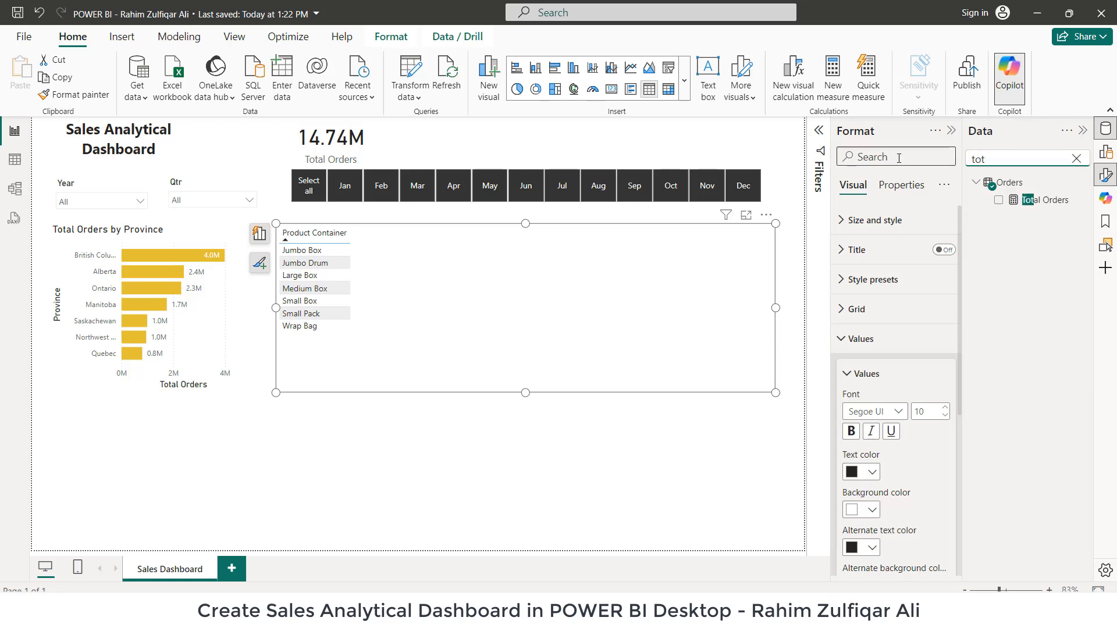
pyautogui.write('al')
pyautogui.moveTo(1046, 200); pyautogui.dragTo(521, 291)
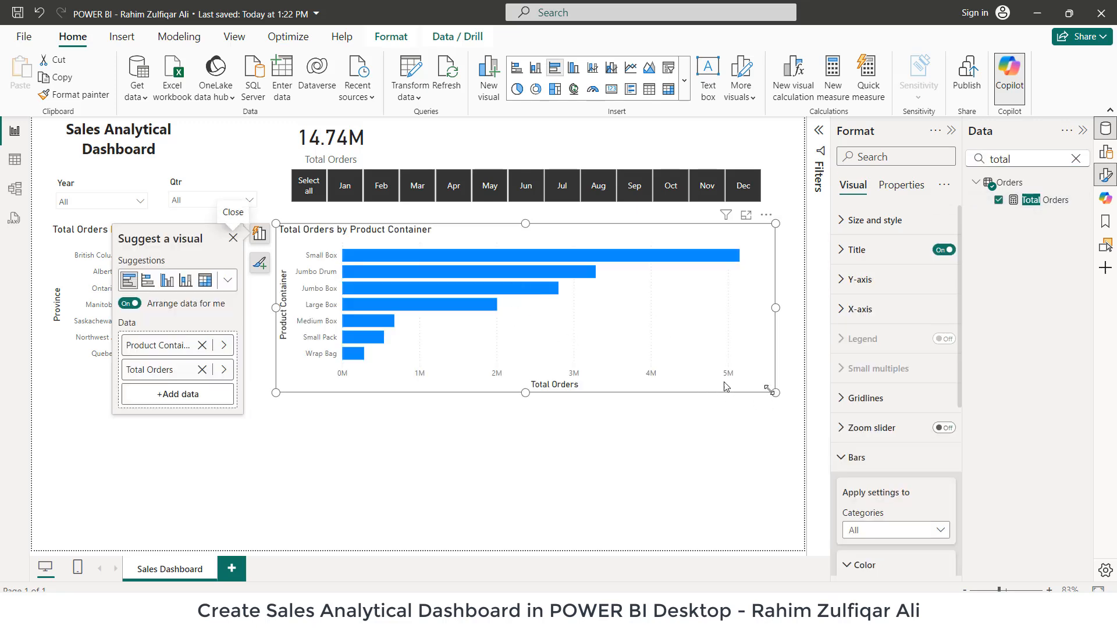
pyautogui.moveTo(771, 391); pyautogui.dragTo(436, 393)
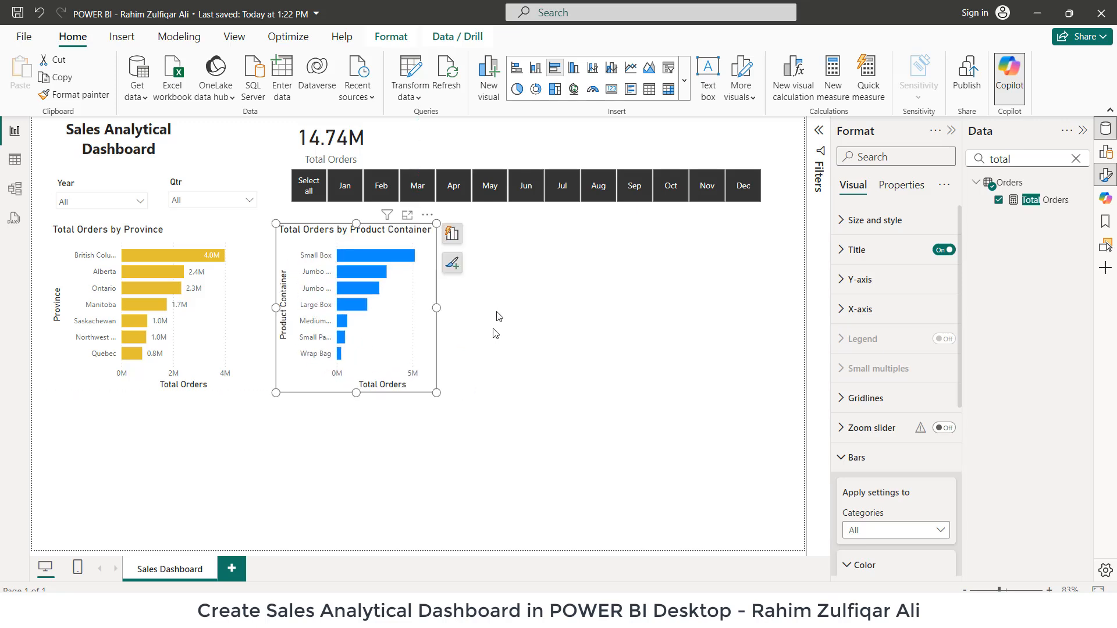
# Step: Set the bar color of the Total Orders by Product Container chart to a dark gold theme shade
pyautogui.click(452, 263)
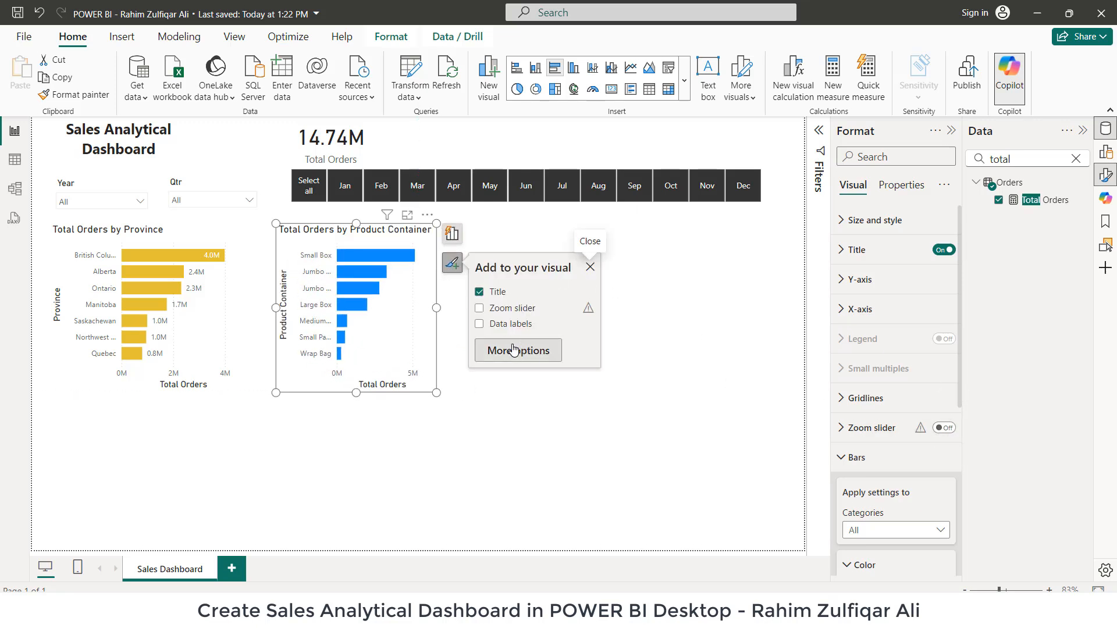
pyautogui.click(513, 349)
pyautogui.scroll(-5, 873, 405)
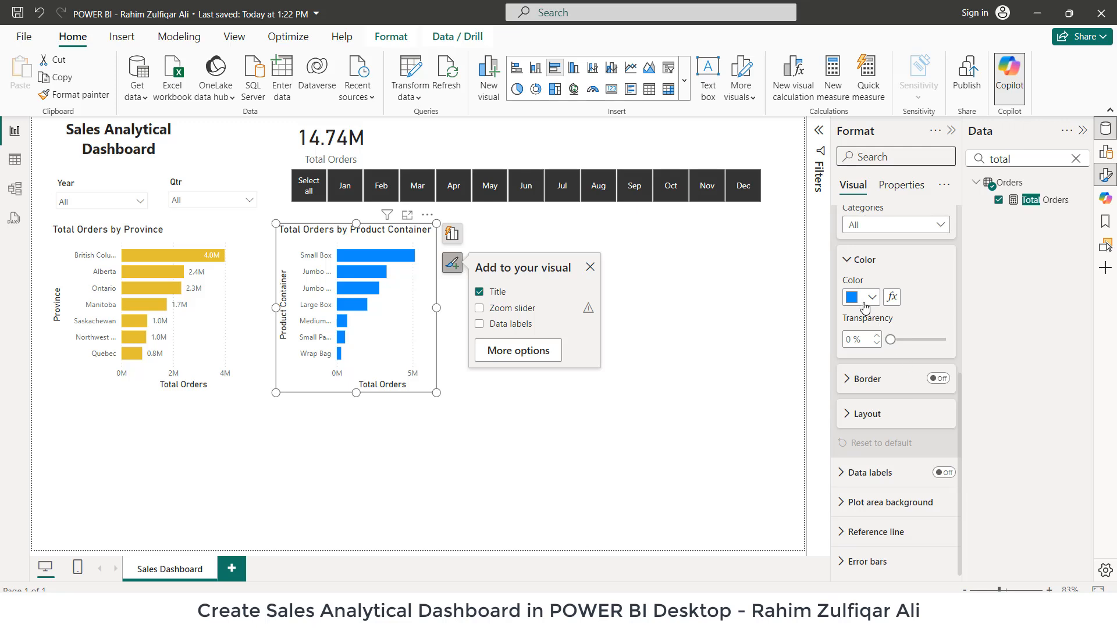
pyautogui.click(865, 308)
pyautogui.click(1025, 449)
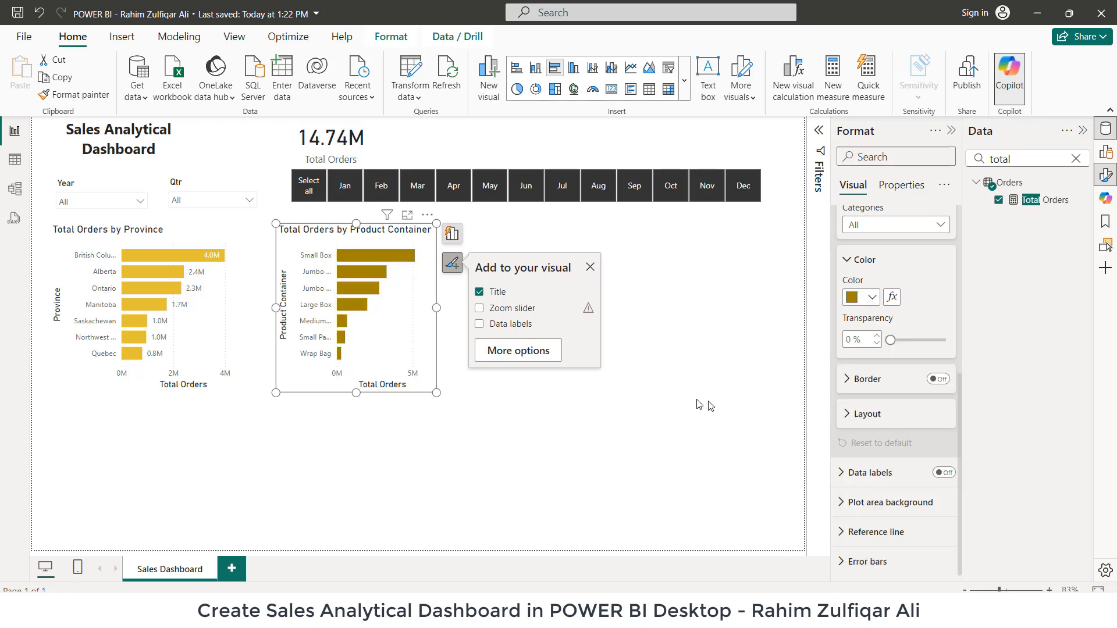
pyautogui.click(780, 346)
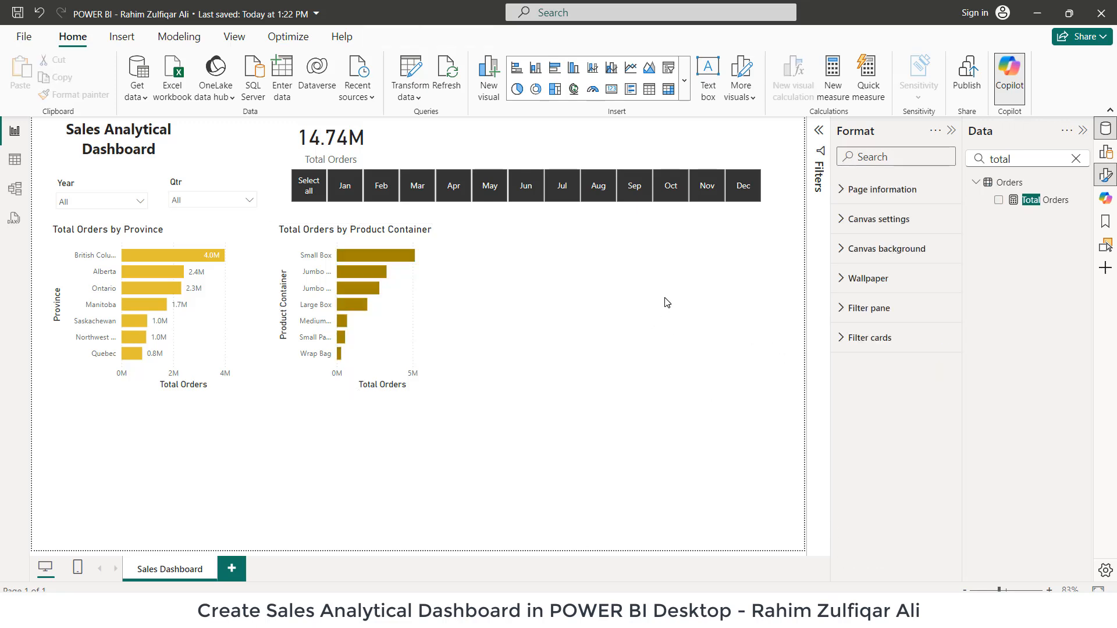
pyautogui.click(412, 360)
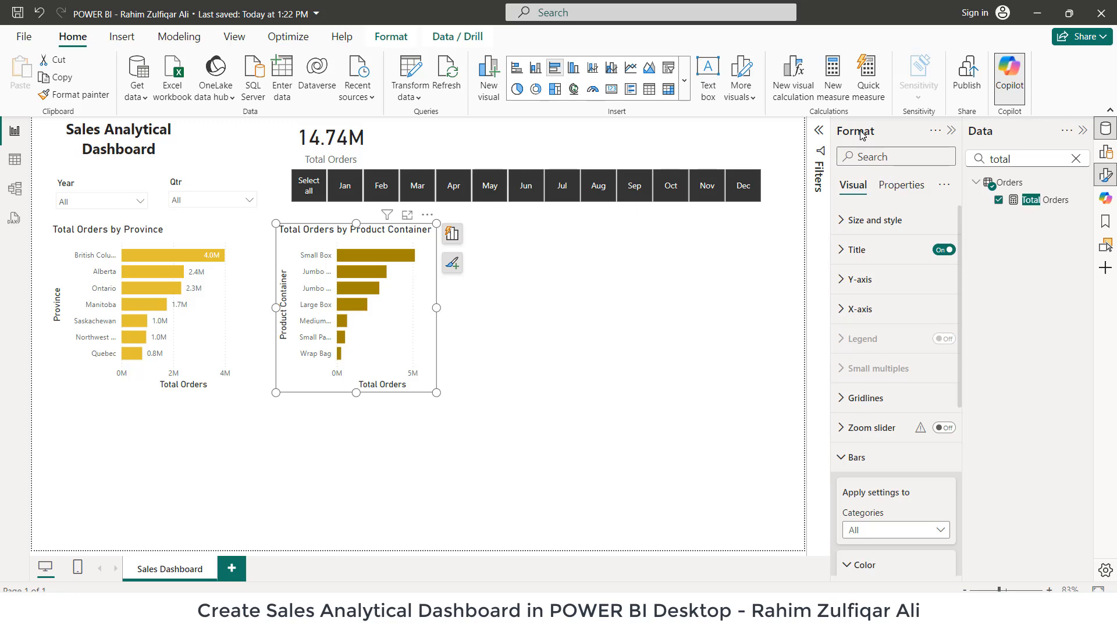
pyautogui.scroll(-5, 883, 412)
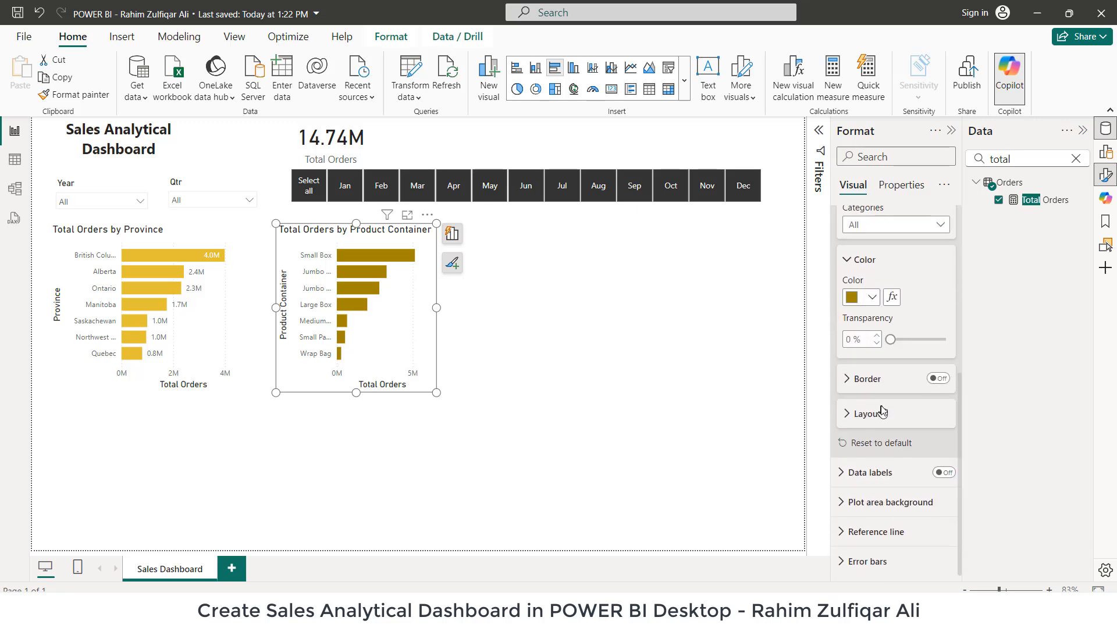
pyautogui.scroll(5, 888, 289)
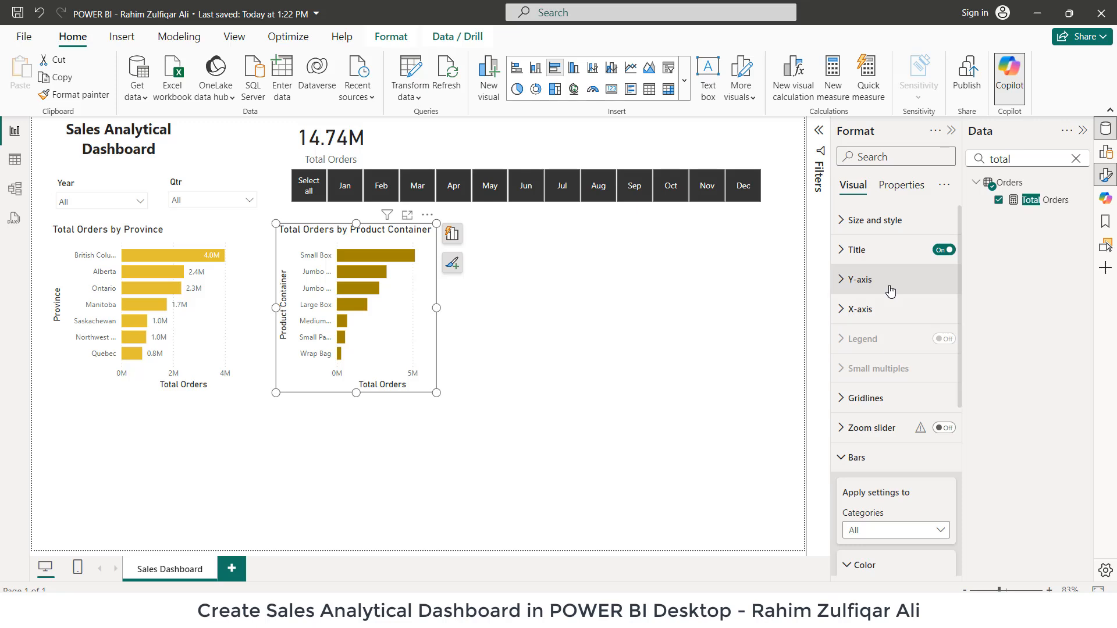
pyautogui.click(524, 304)
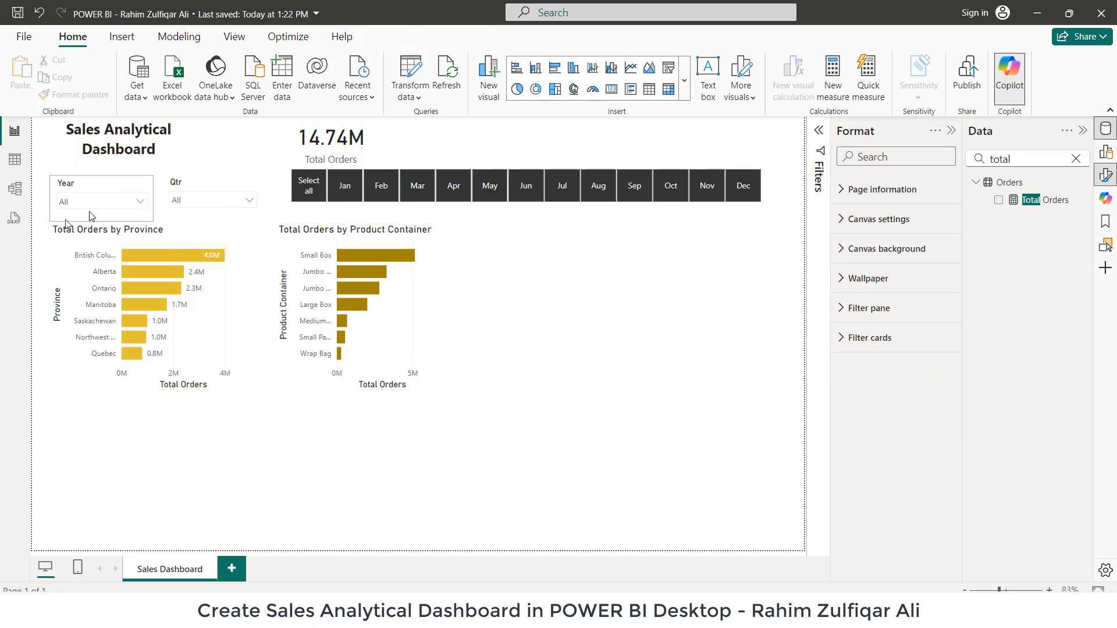
# Step: Test the Year slicer by filtering the report to 2011, 2010 and 2009 individually, and finish with all years selected
pyautogui.click(140, 201)
pyautogui.click(66, 218)
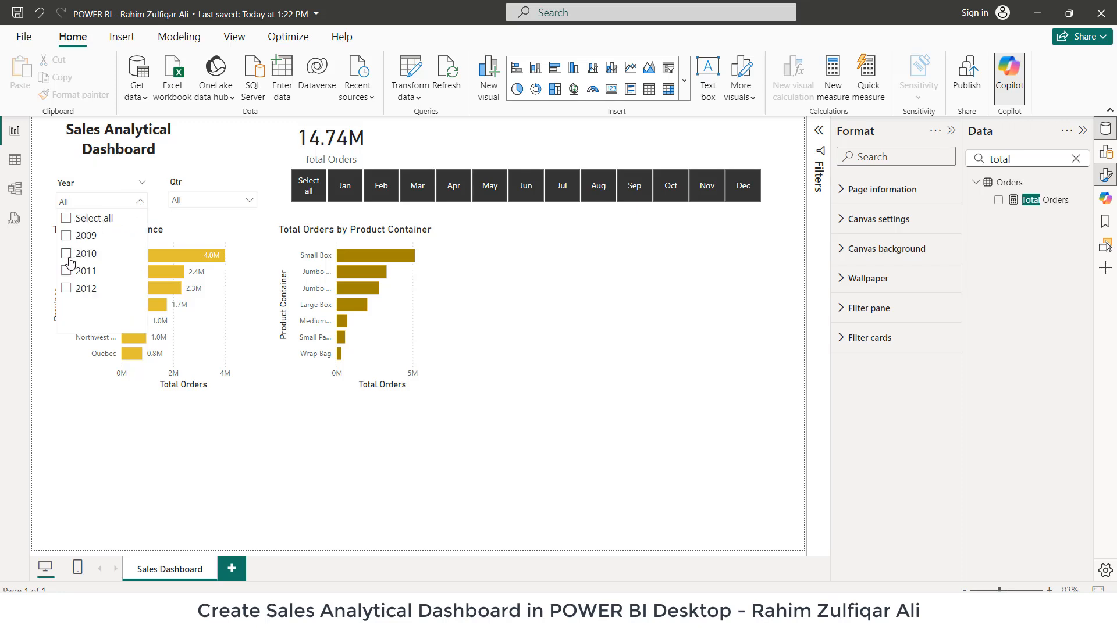
pyautogui.click(67, 254)
pyautogui.click(67, 271)
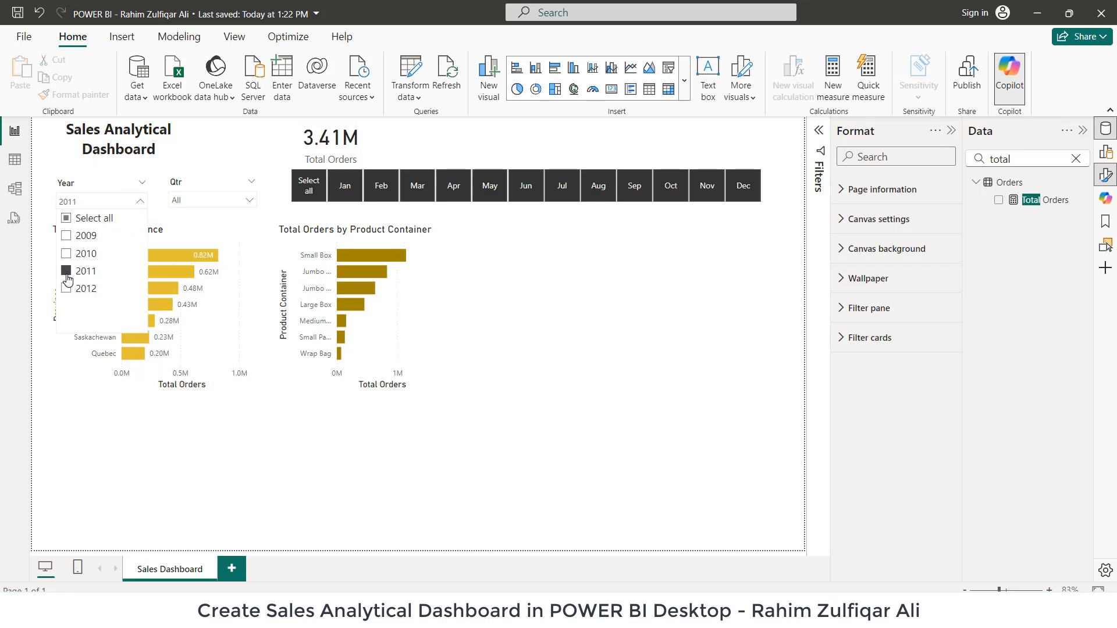
pyautogui.click(67, 288)
pyautogui.click(67, 253)
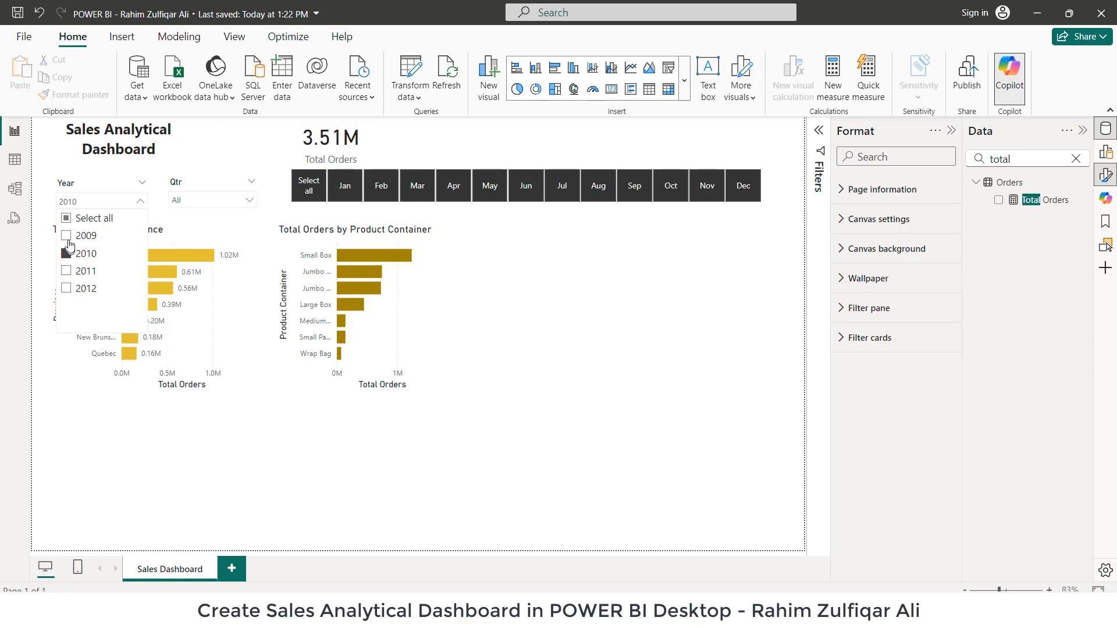
pyautogui.click(66, 236)
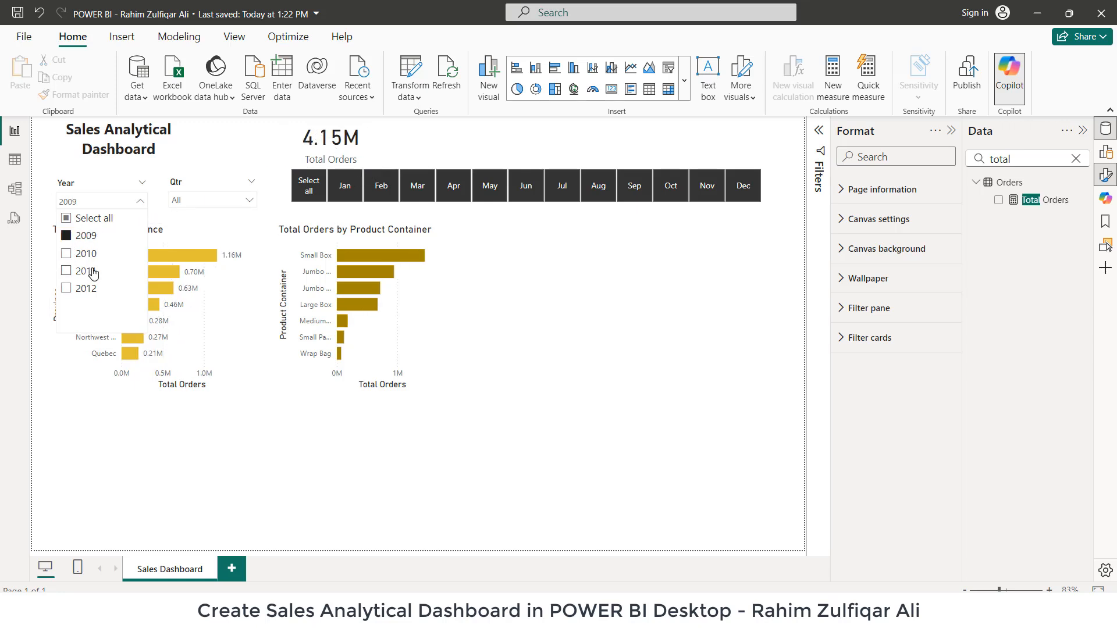
pyautogui.click(72, 275)
pyautogui.click(66, 218)
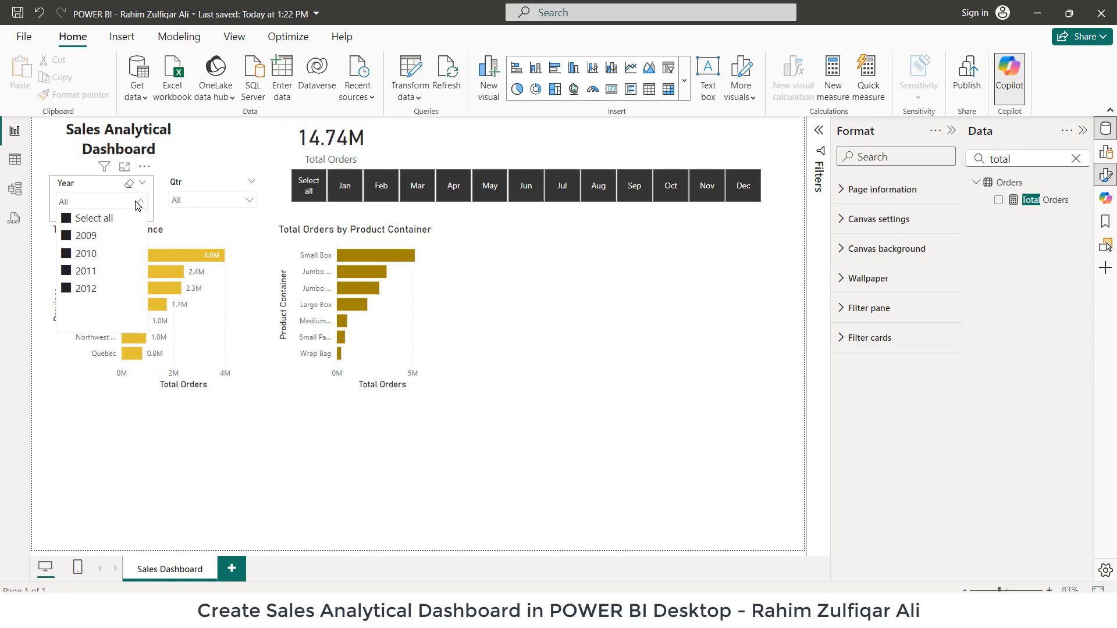
pyautogui.click(140, 201)
# Step: Test the Qtr slicer by filtering the report to individual quarters, including 2 and 3, and finish with all quarters selected
pyautogui.click(241, 202)
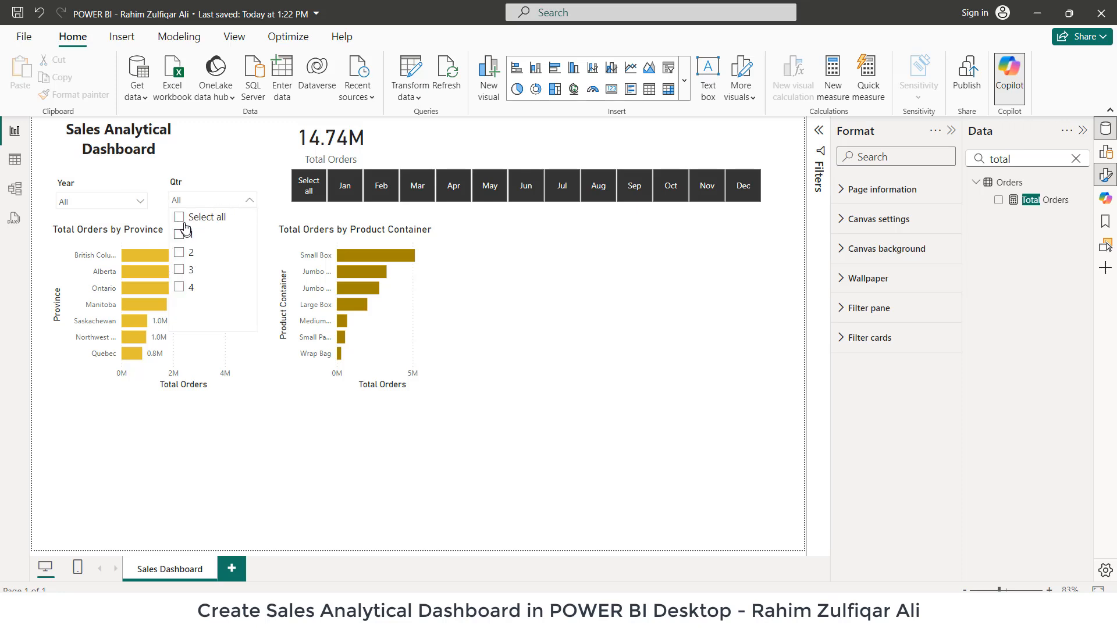
pyautogui.click(179, 269)
pyautogui.click(180, 251)
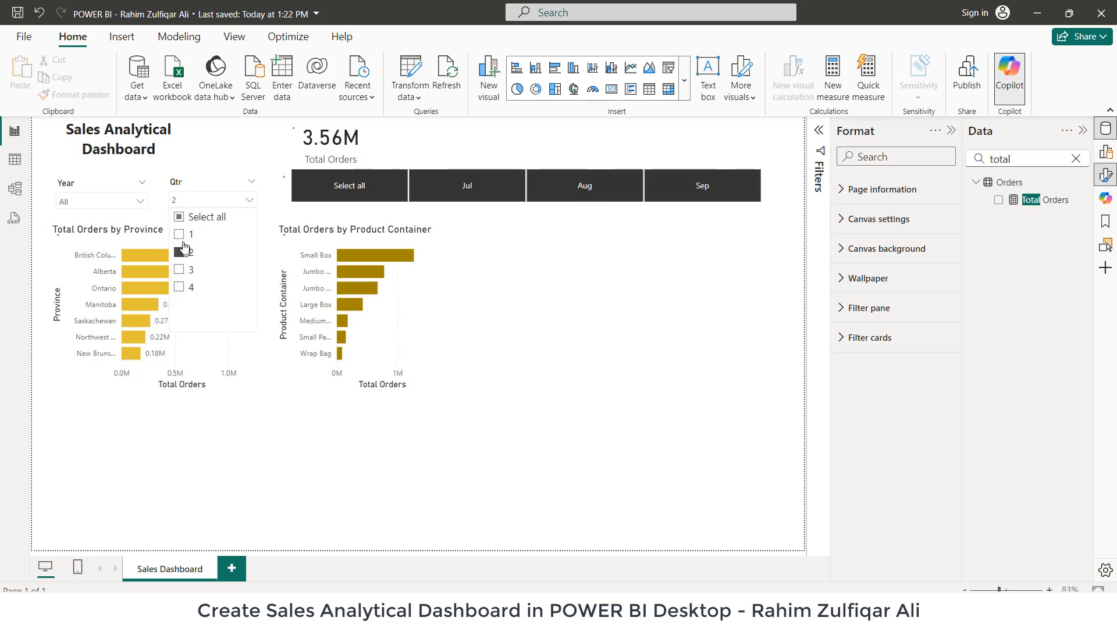
pyautogui.click(180, 234)
pyautogui.click(178, 269)
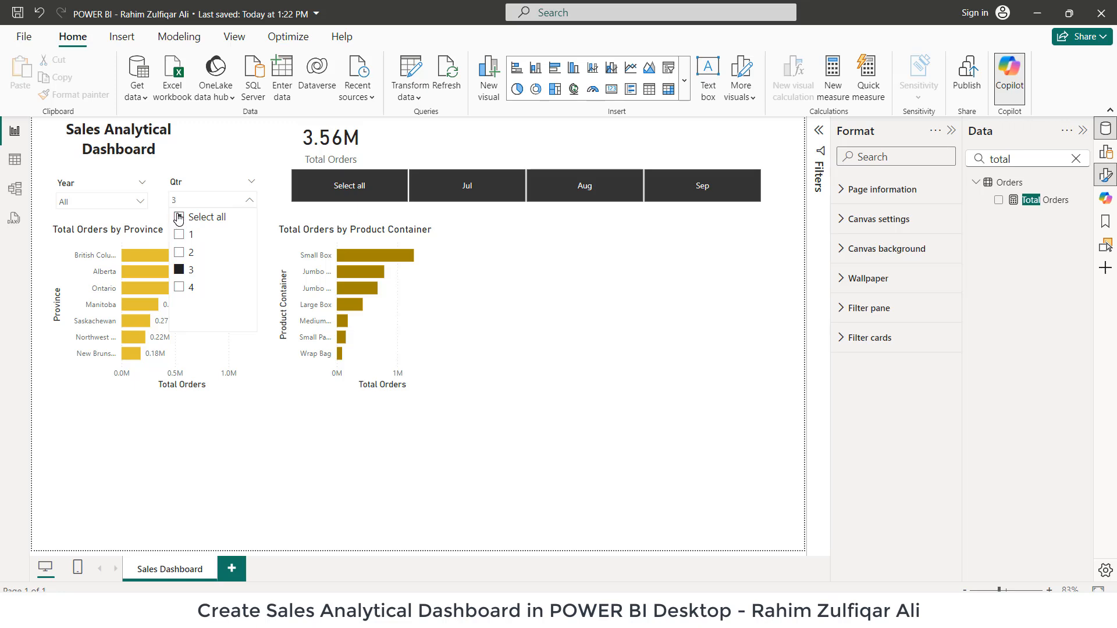
pyautogui.click(180, 216)
pyautogui.click(603, 351)
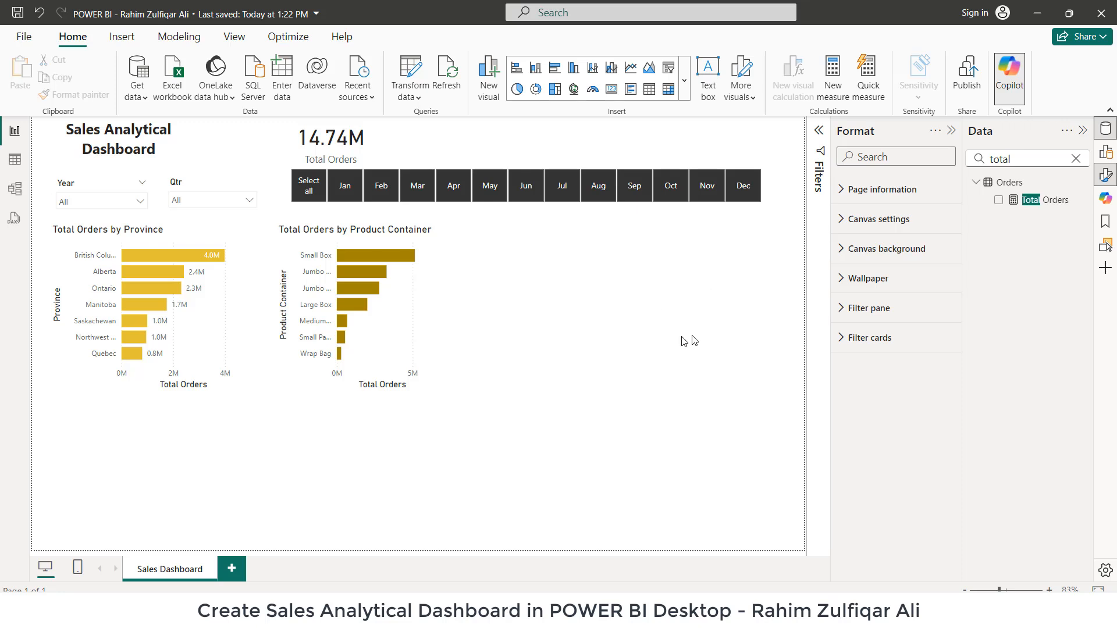
# Step: Search the data fields for "custo" and add Customer Segment to the empty canvas area as a new visual
pyautogui.click(1075, 158)
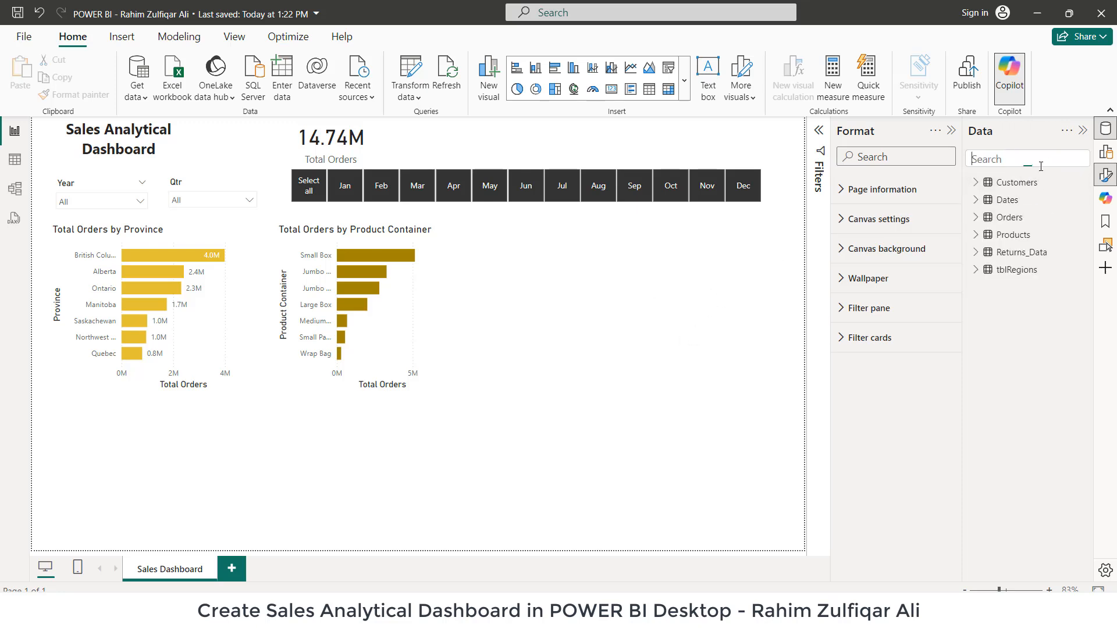
pyautogui.write('custo')
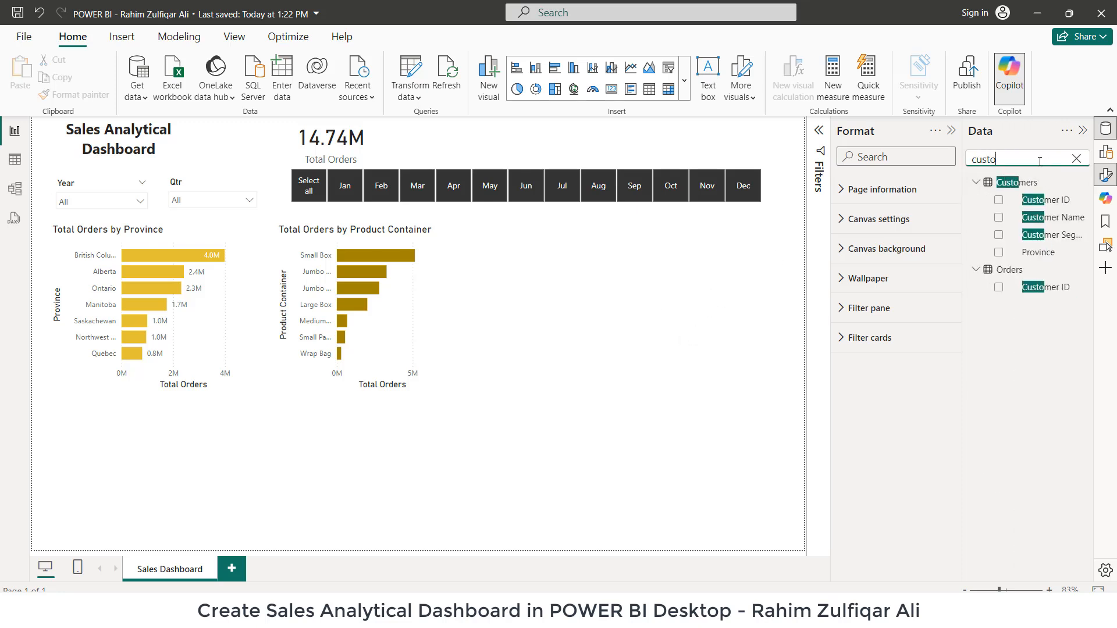
pyautogui.moveTo(1049, 248); pyautogui.dragTo(641, 277)
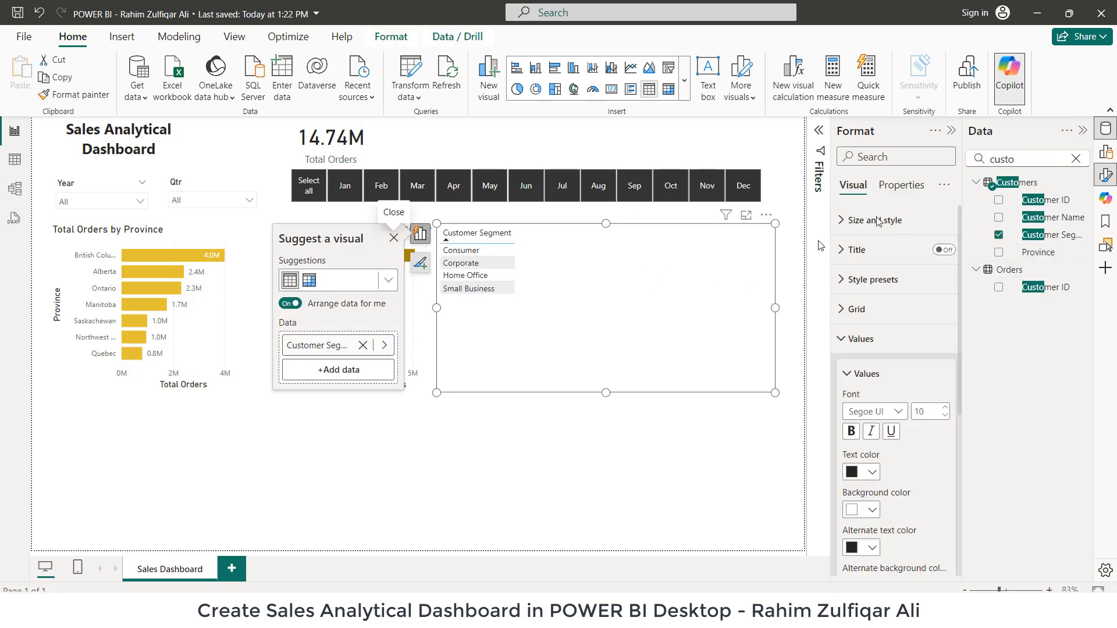
# Step: Search the data fields for "tot" and add the Total Orders measure to the Customer Segment visual
pyautogui.moveTo(1017, 160); pyautogui.dragTo(920, 154)
pyautogui.press('BackSpace')
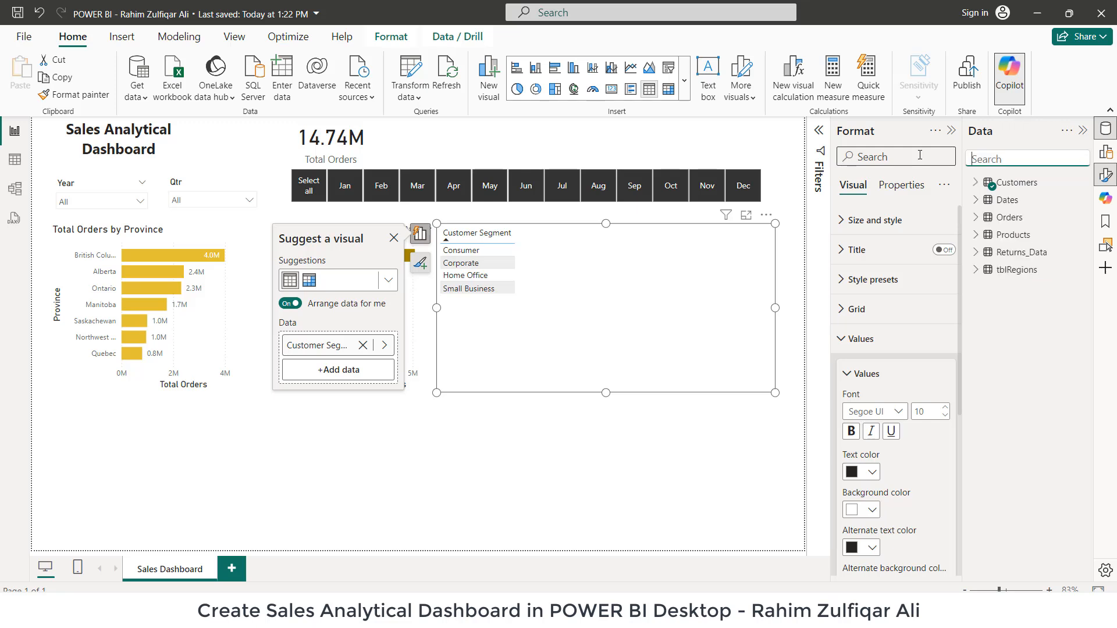
pyautogui.write('tot')
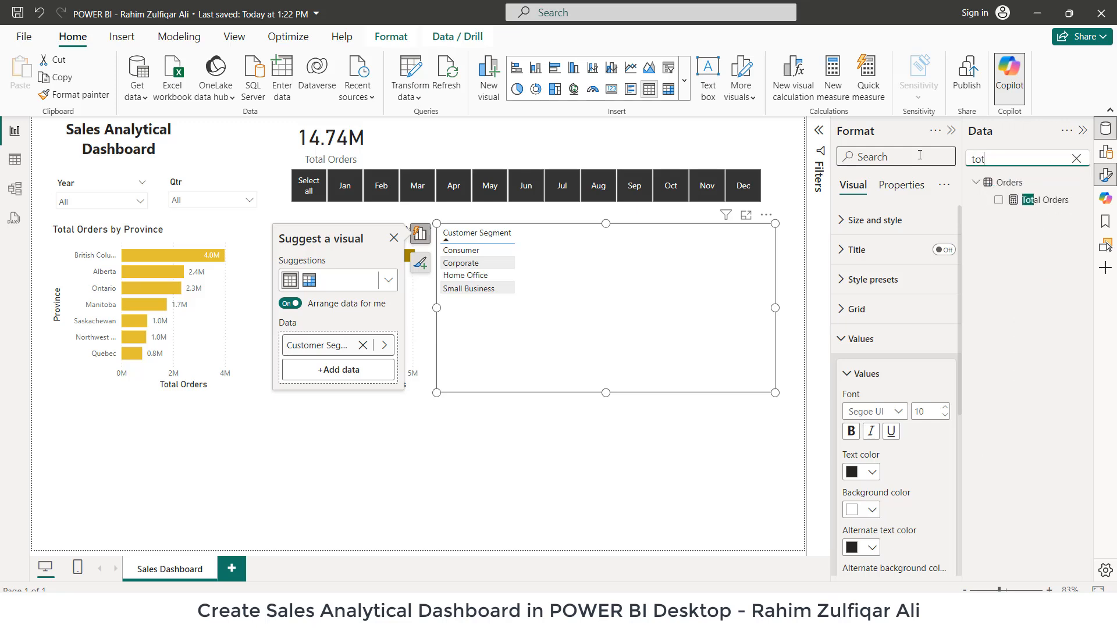
pyautogui.moveTo(1046, 200); pyautogui.dragTo(659, 277)
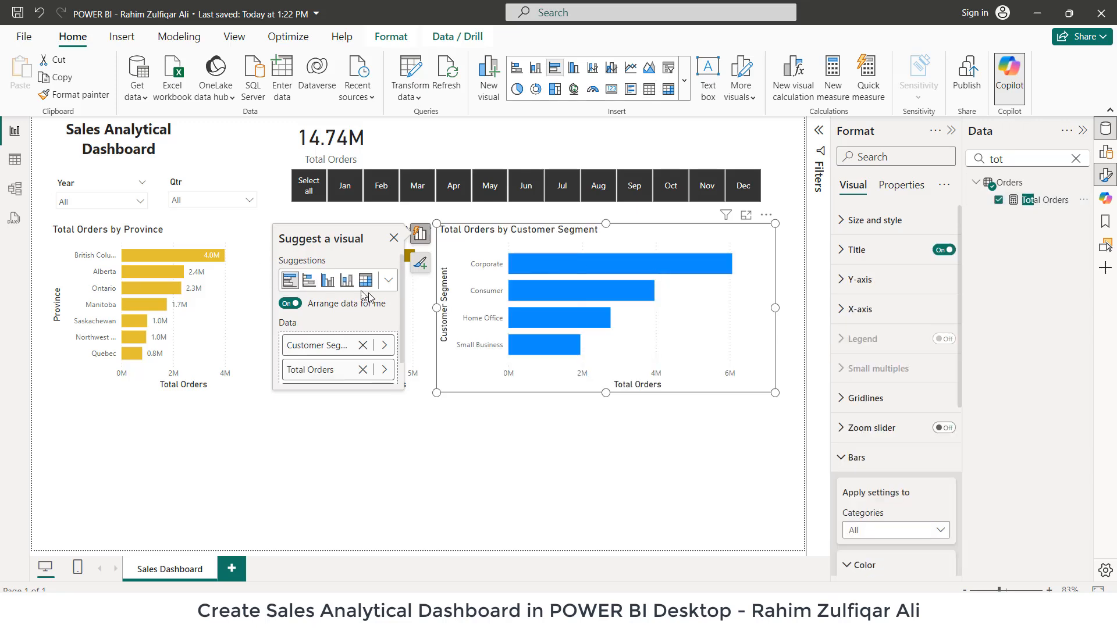
# Step: Convert the Total Orders by Customer Segment visual to a donut chart and narrow it to clear the Product Container chart
pyautogui.click(386, 284)
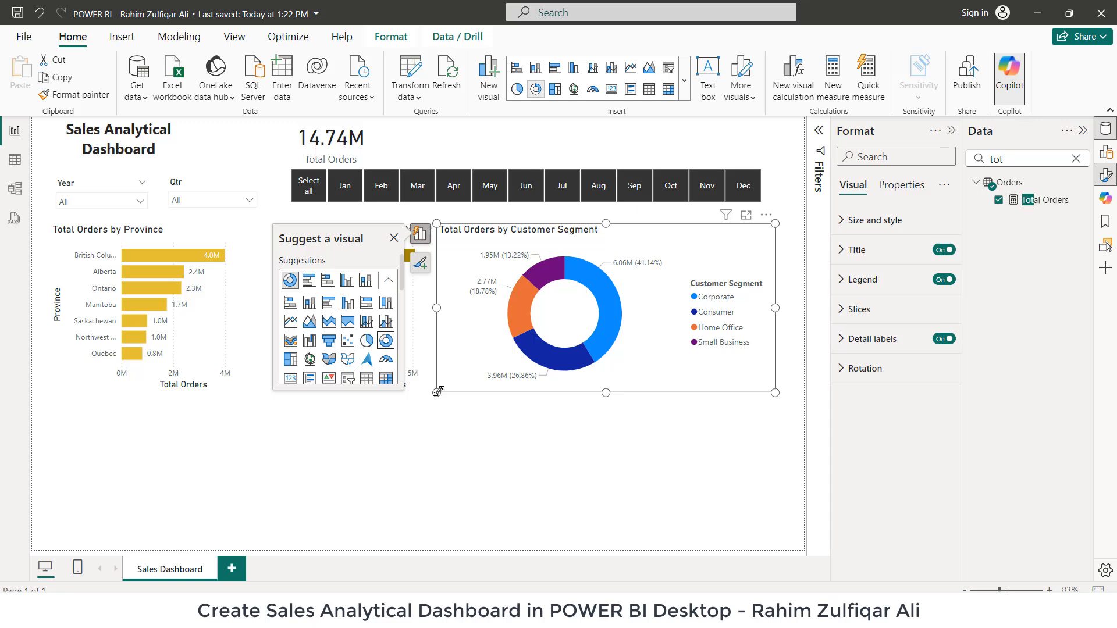
pyautogui.moveTo(437, 392); pyautogui.dragTo(489, 399)
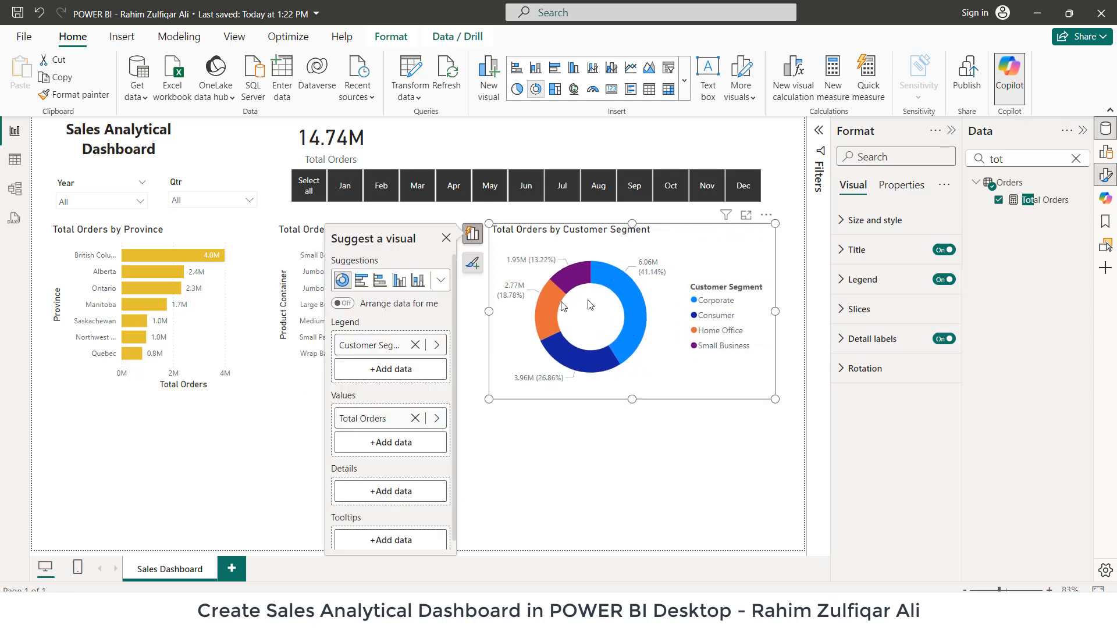
# Step: Set the donut chart's legend position to Bottom center and turn off the legend title
pyautogui.click(473, 263)
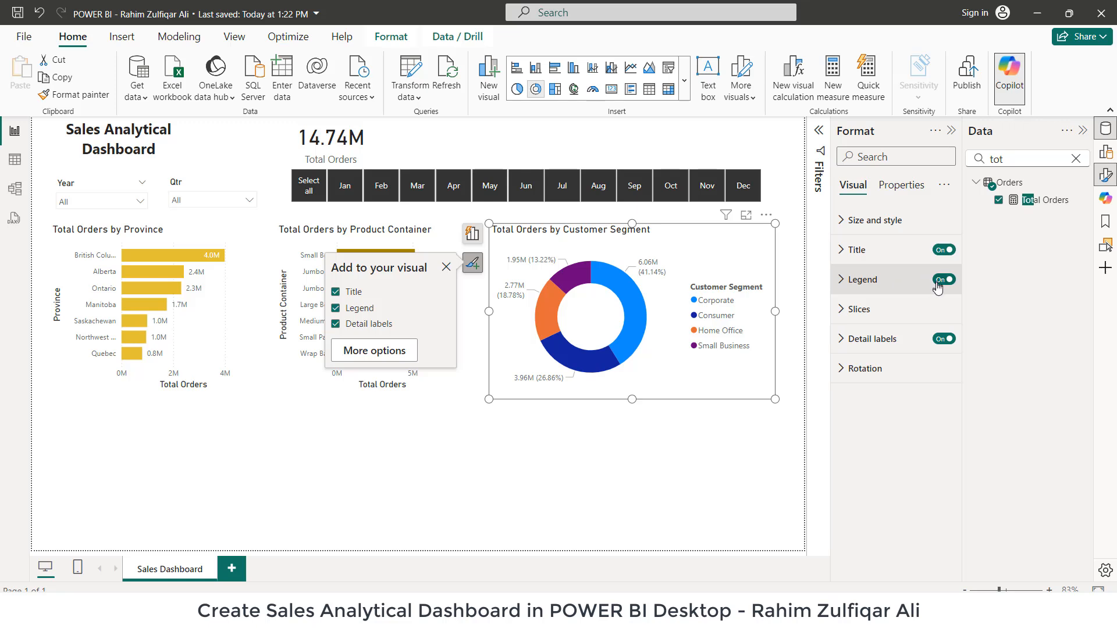
pyautogui.click(916, 284)
pyautogui.click(892, 356)
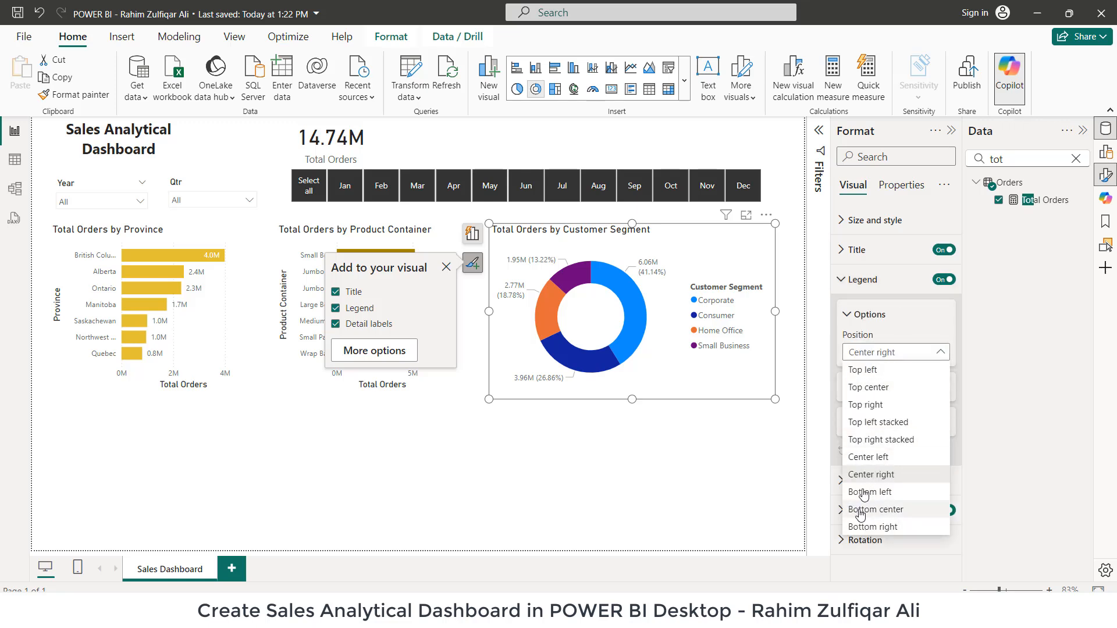
pyautogui.click(905, 510)
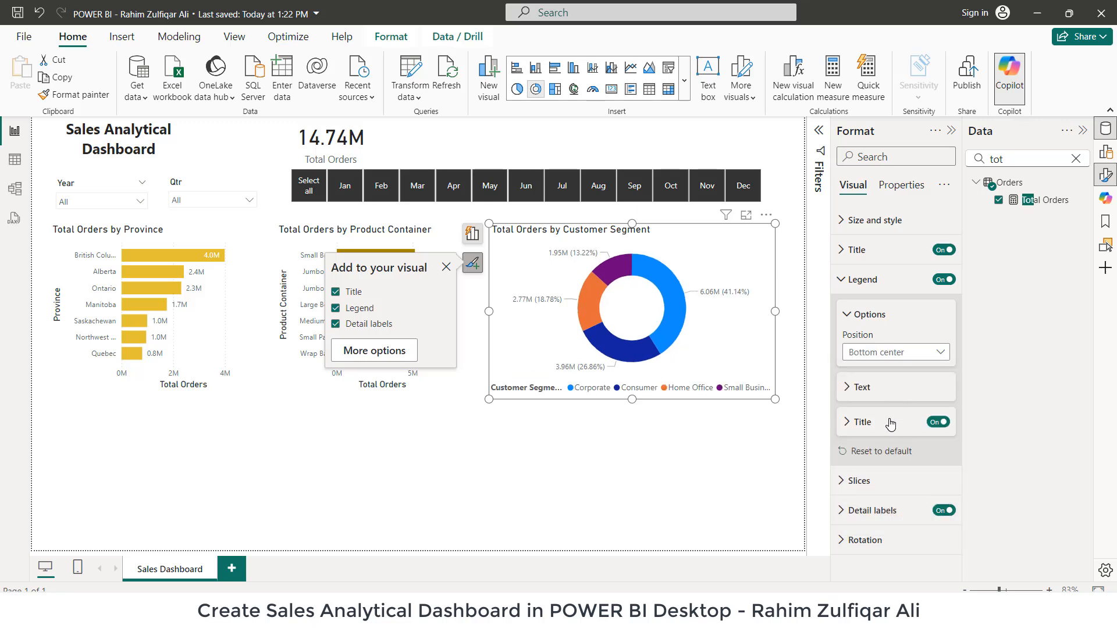
pyautogui.click(933, 423)
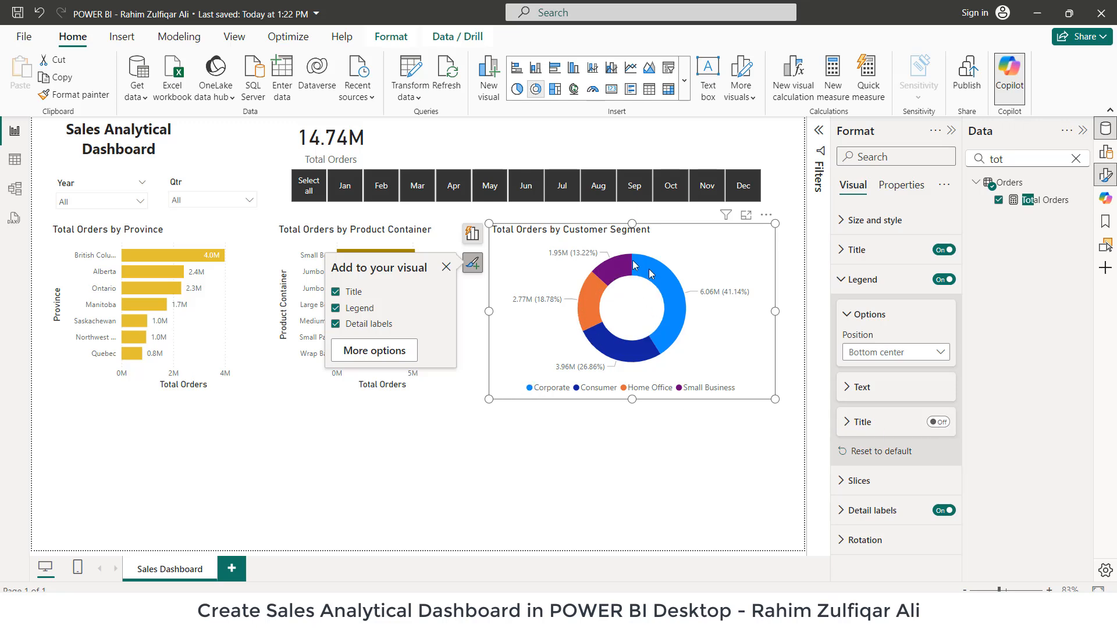
pyautogui.click(855, 281)
# Step: Recolor the donut slices in gold shades: Corporate light gold, Consumer medium gold, Home Office dark gold and Small Business the darkest gold
pyautogui.click(881, 312)
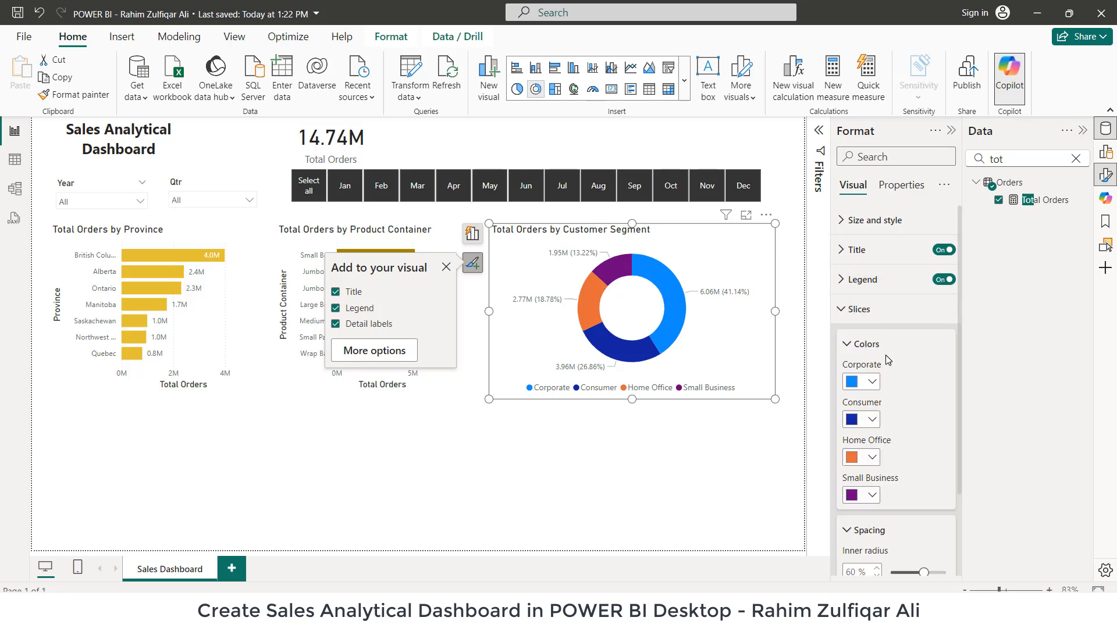
pyautogui.click(855, 382)
pyautogui.click(1026, 215)
pyautogui.click(873, 419)
pyautogui.click(1006, 271)
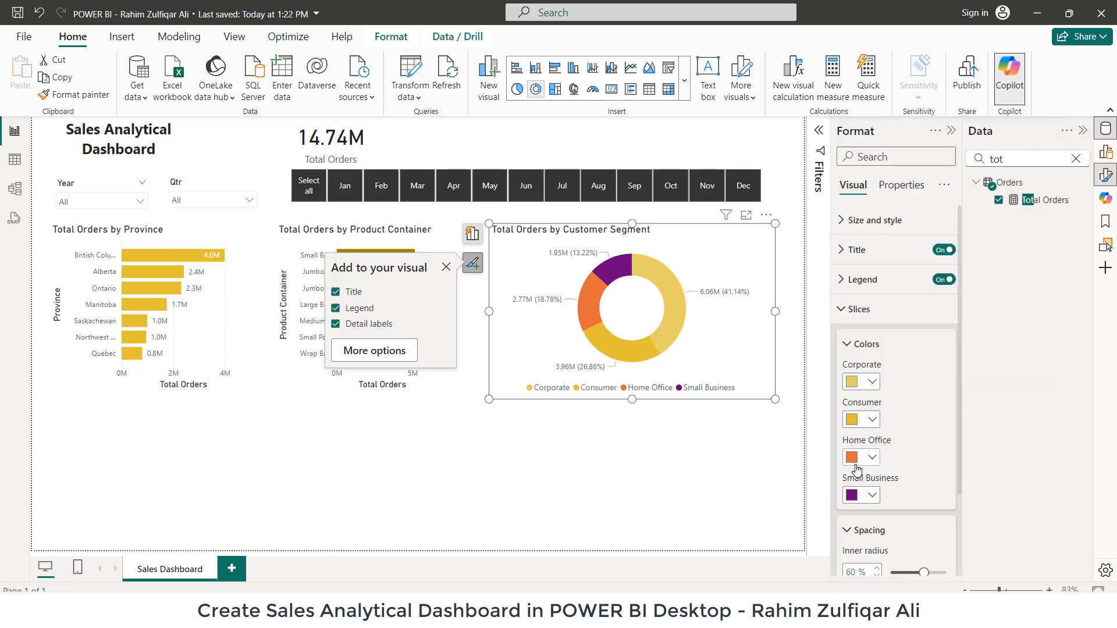
pyautogui.click(855, 457)
pyautogui.click(1025, 322)
pyautogui.click(873, 495)
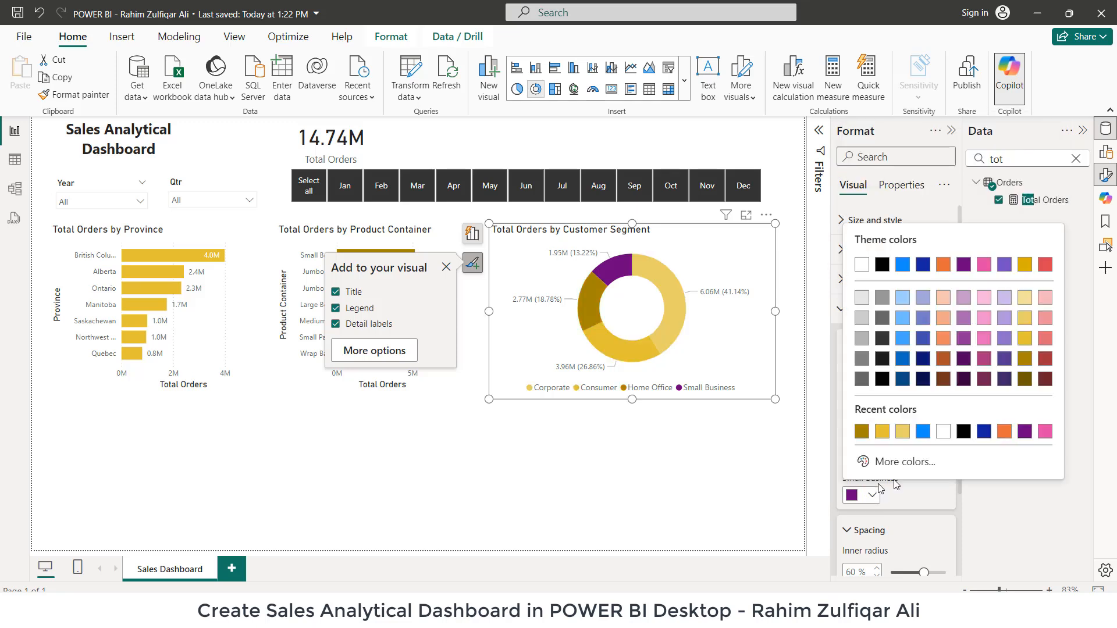
pyautogui.click(1025, 379)
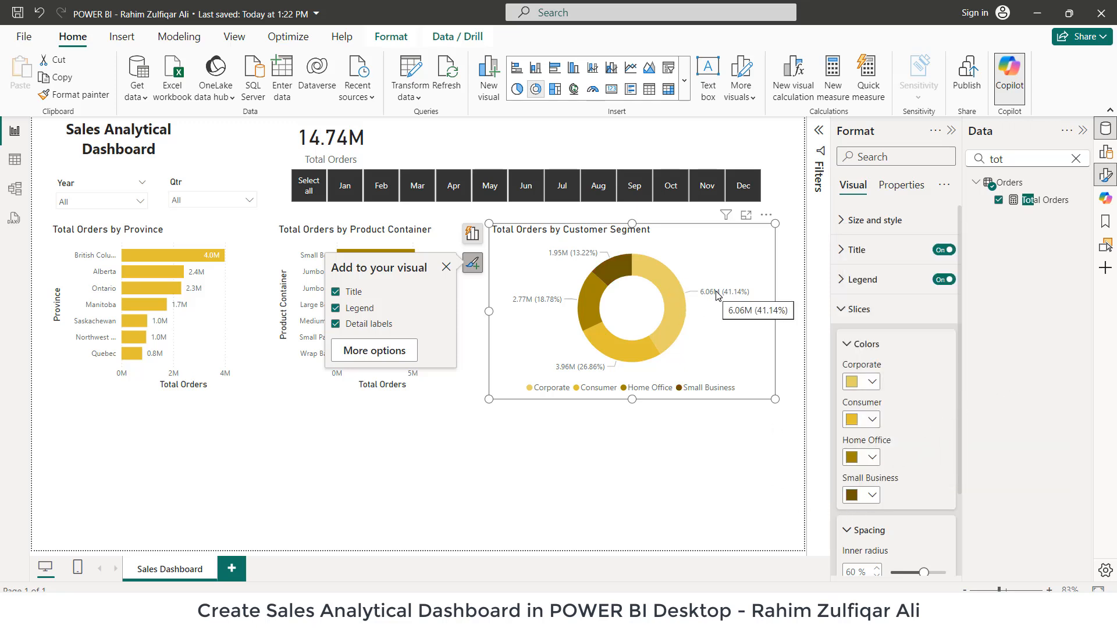
pyautogui.click(860, 310)
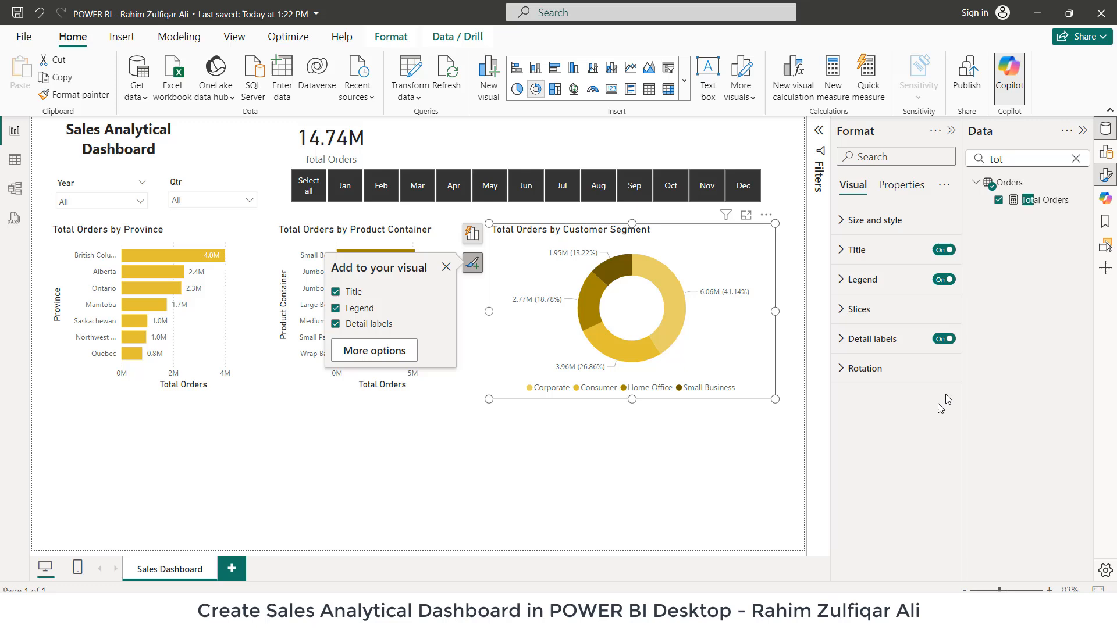
# Step: Increase the text size of the Customer Segment donut chart's legend
pyautogui.click(877, 341)
pyautogui.click(878, 341)
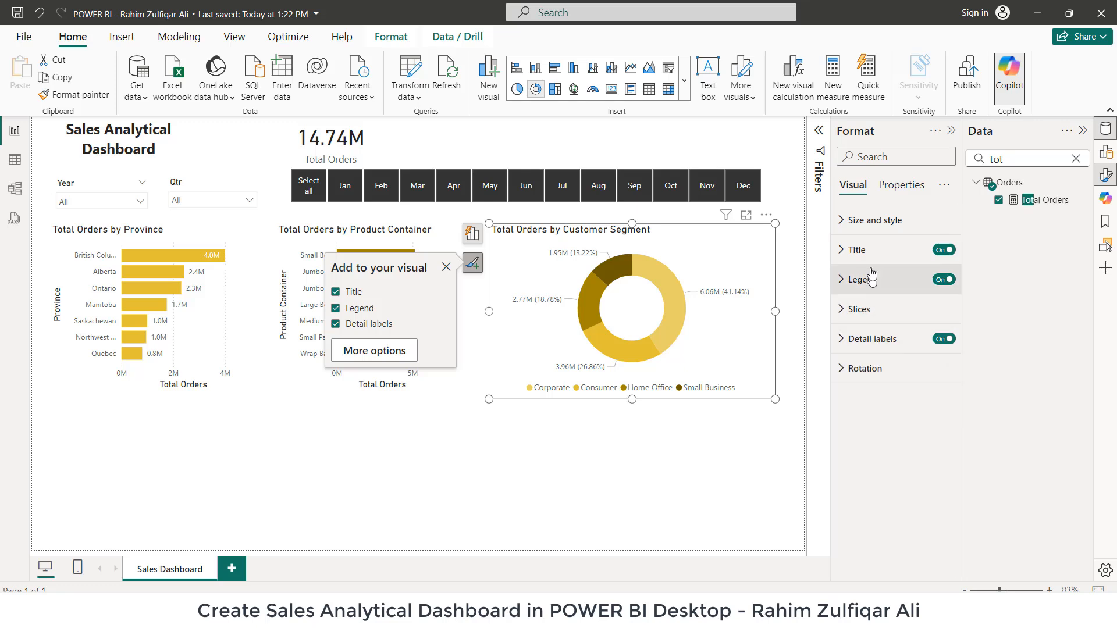
pyautogui.click(871, 280)
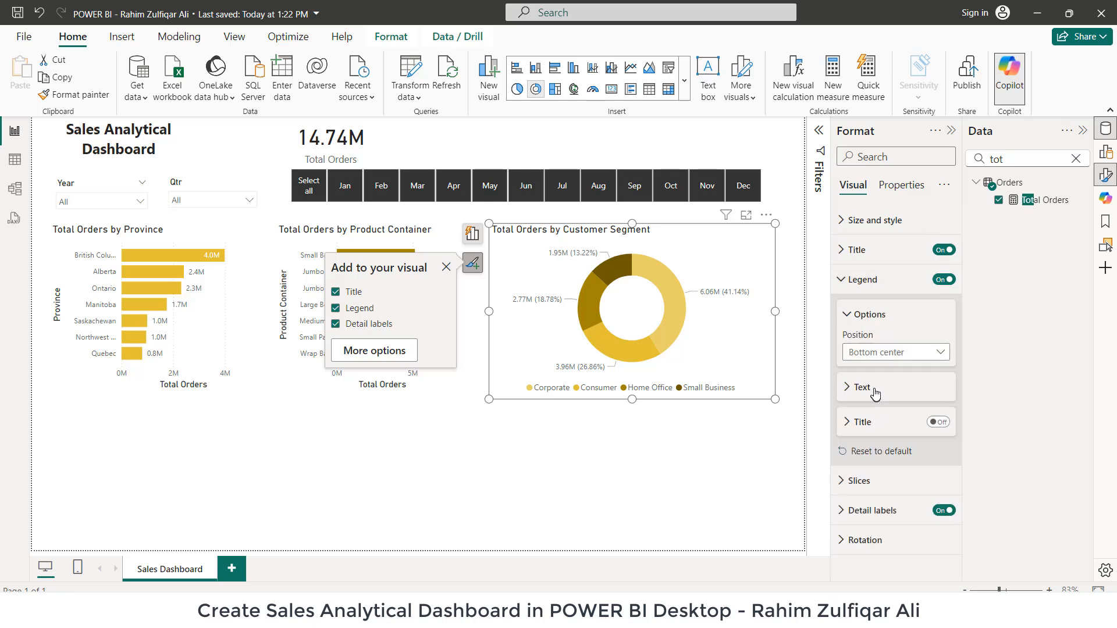
# Step: Try Data value and Percent of total as the donut's detail label contents, and settle on All detail labels
pyautogui.click(872, 510)
pyautogui.click(905, 398)
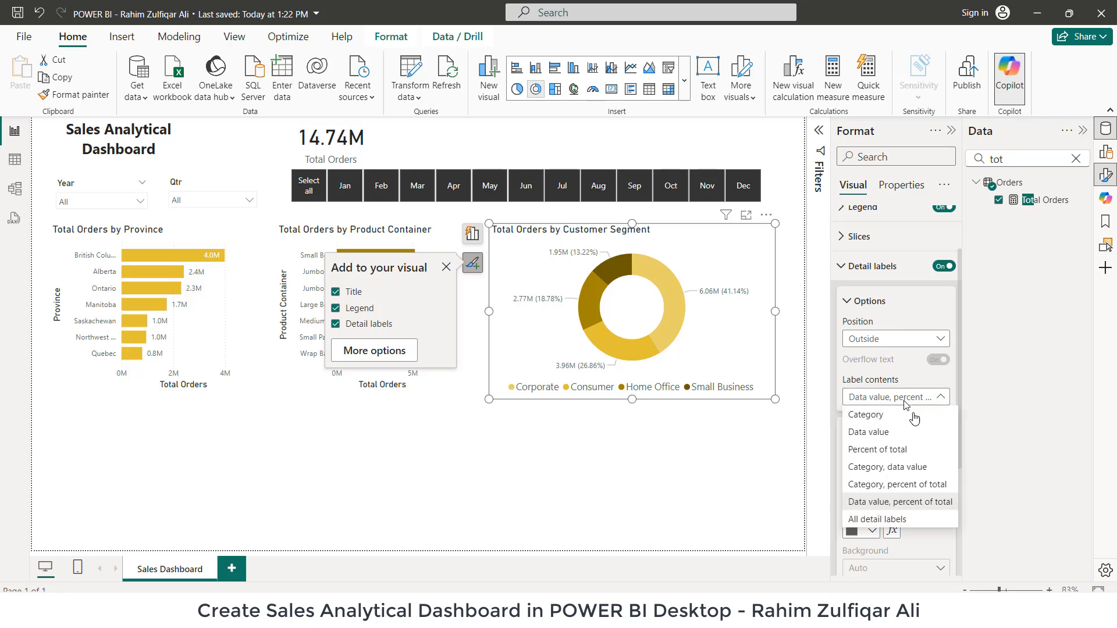
pyautogui.click(900, 433)
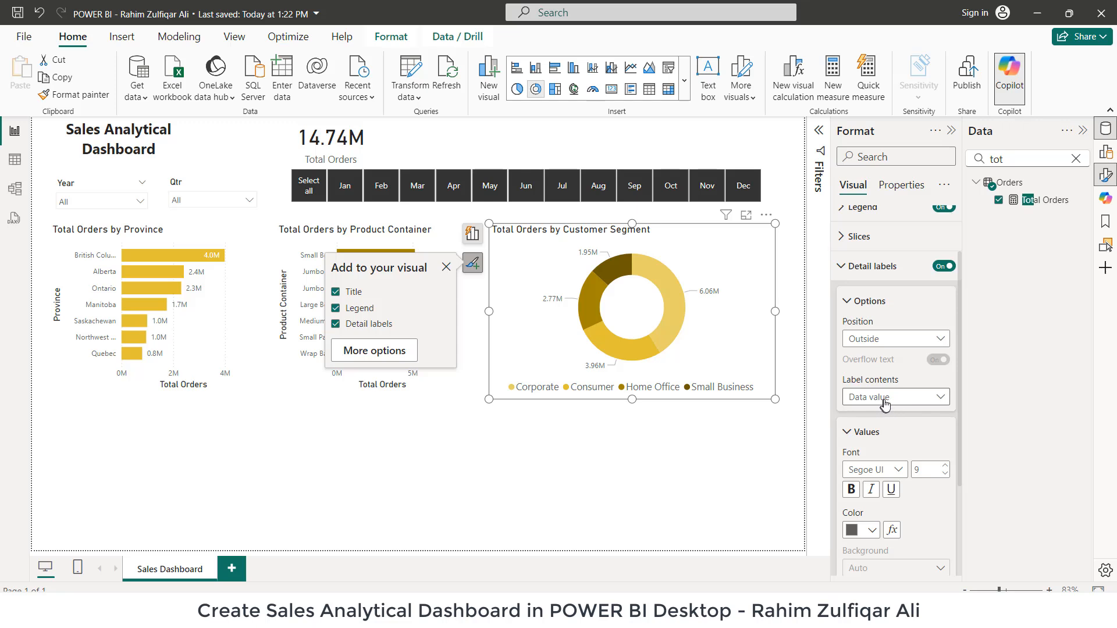
pyautogui.click(885, 402)
pyautogui.click(888, 451)
pyautogui.click(879, 400)
pyautogui.click(877, 519)
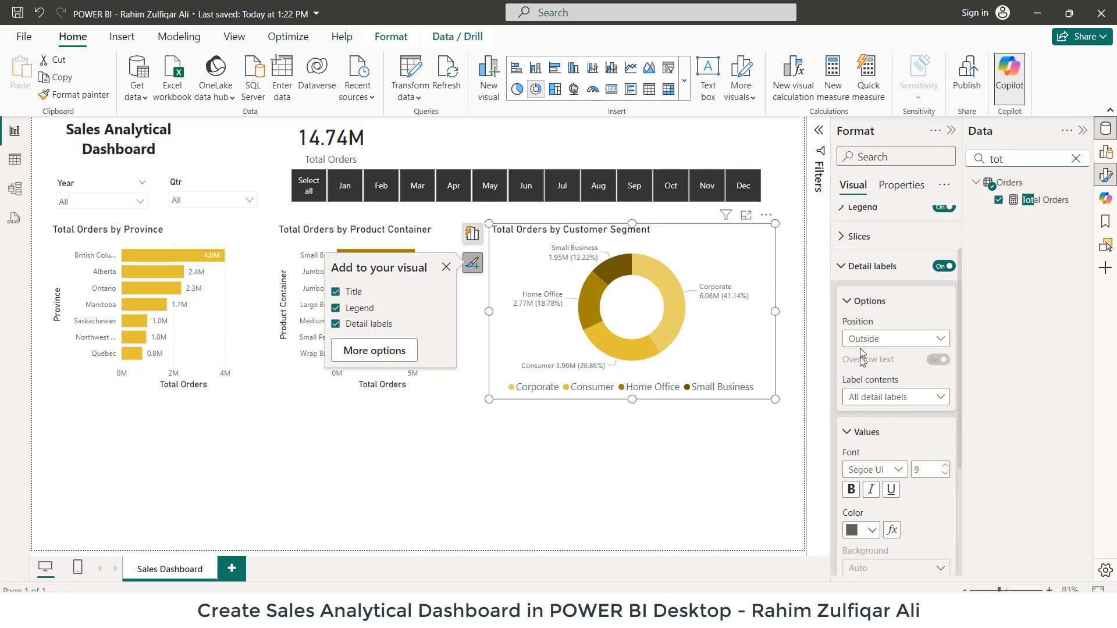
# Step: Turn off the donut chart's legend, keep its detail labels on, and set the detail label values' font size to 13
pyautogui.click(870, 308)
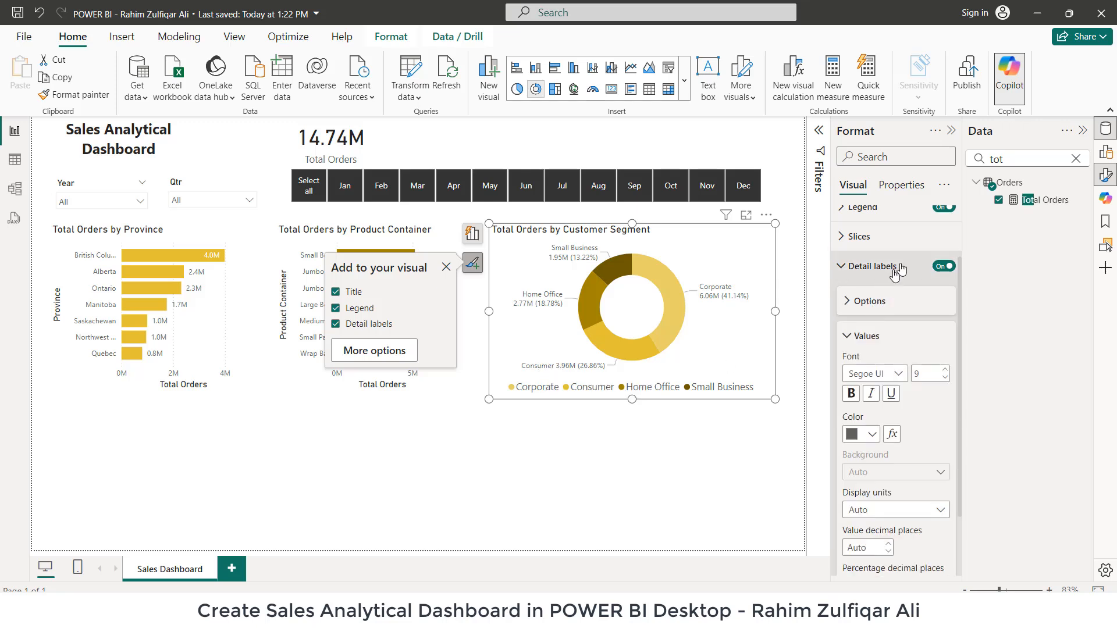
pyautogui.click(943, 266)
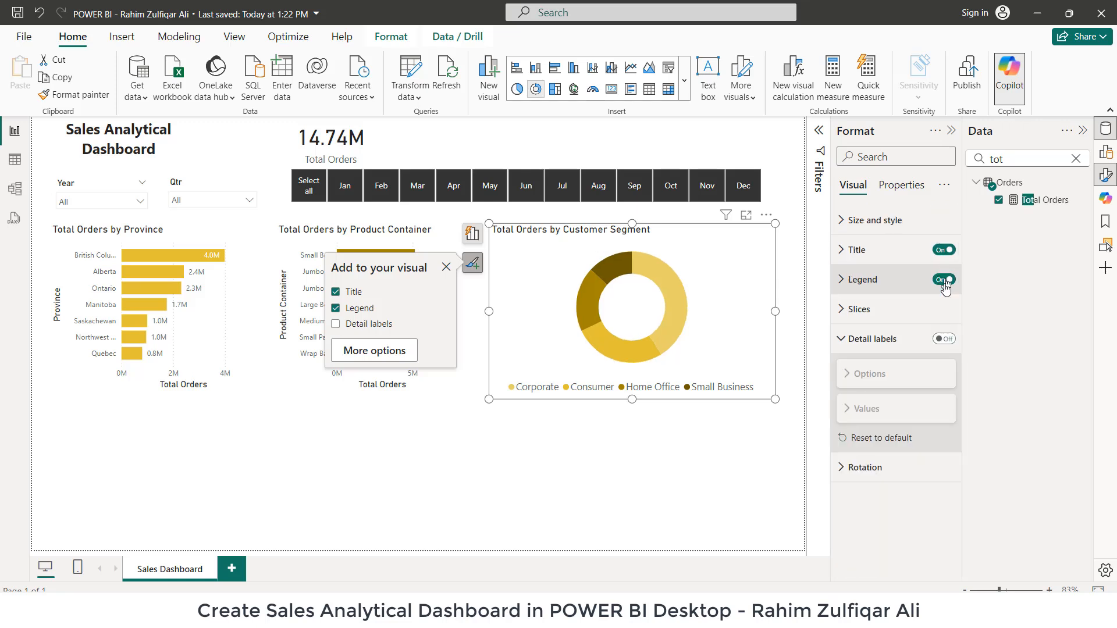
pyautogui.click(945, 340)
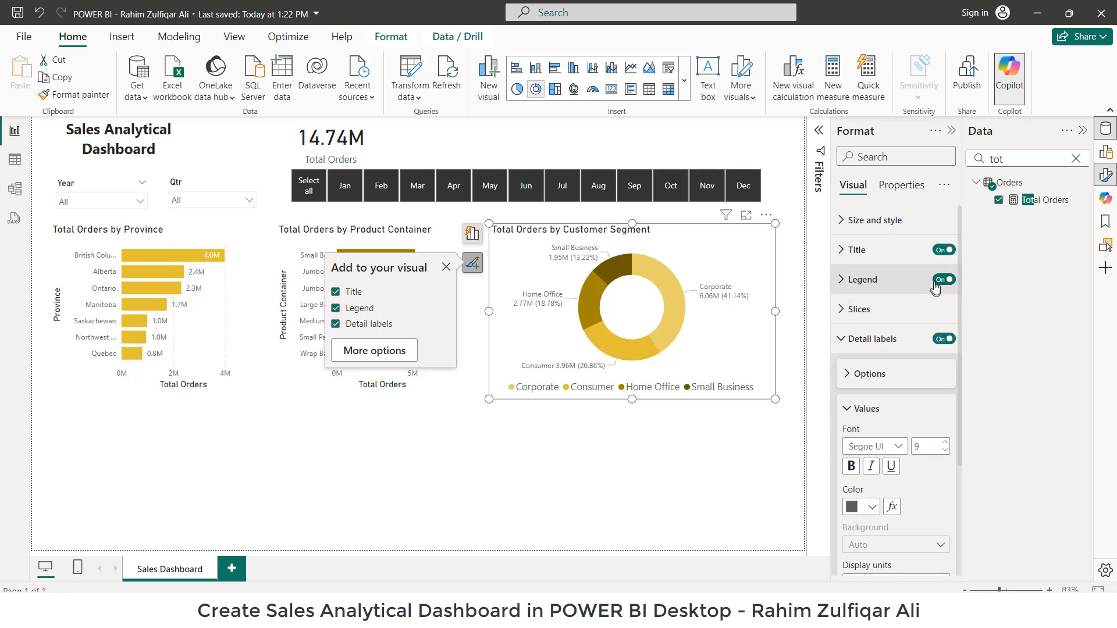
pyautogui.click(942, 280)
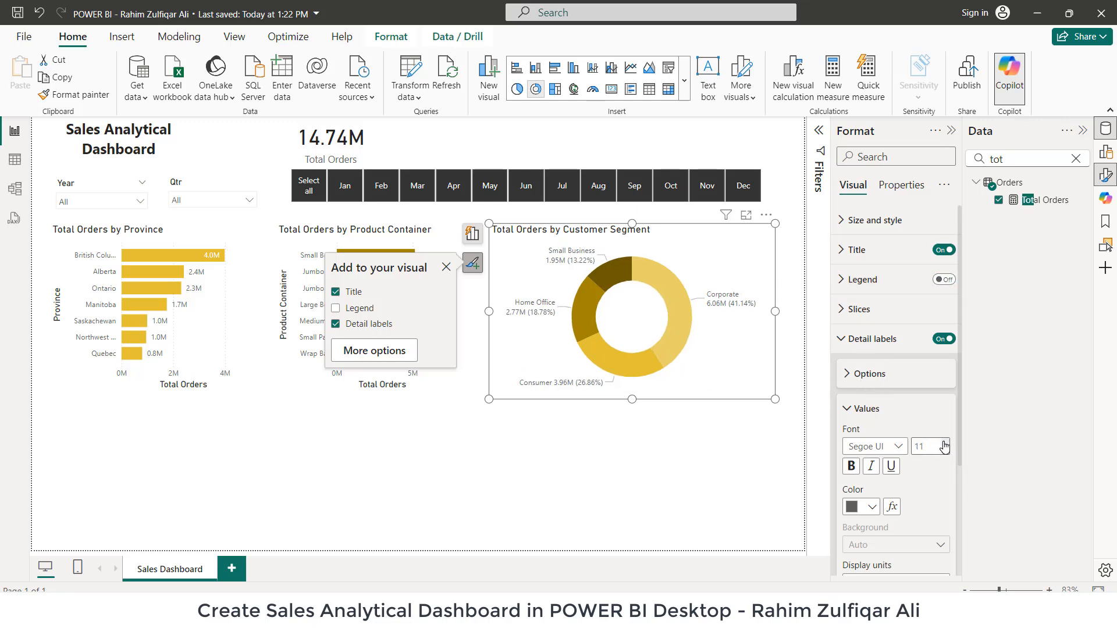
pyautogui.doubleClick(944, 445)
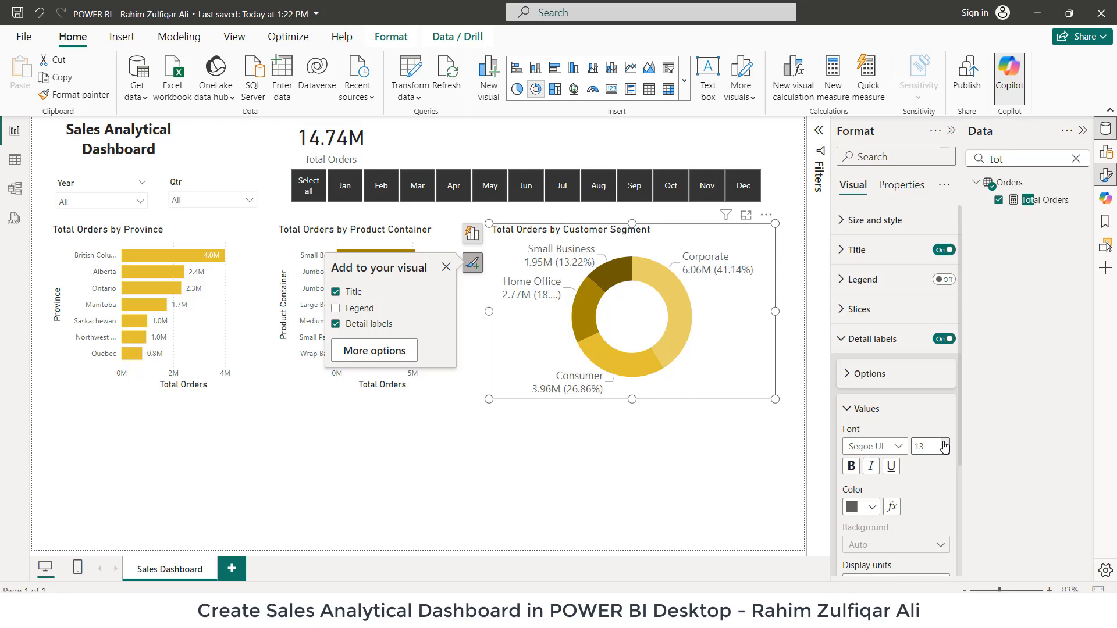
pyautogui.click(592, 482)
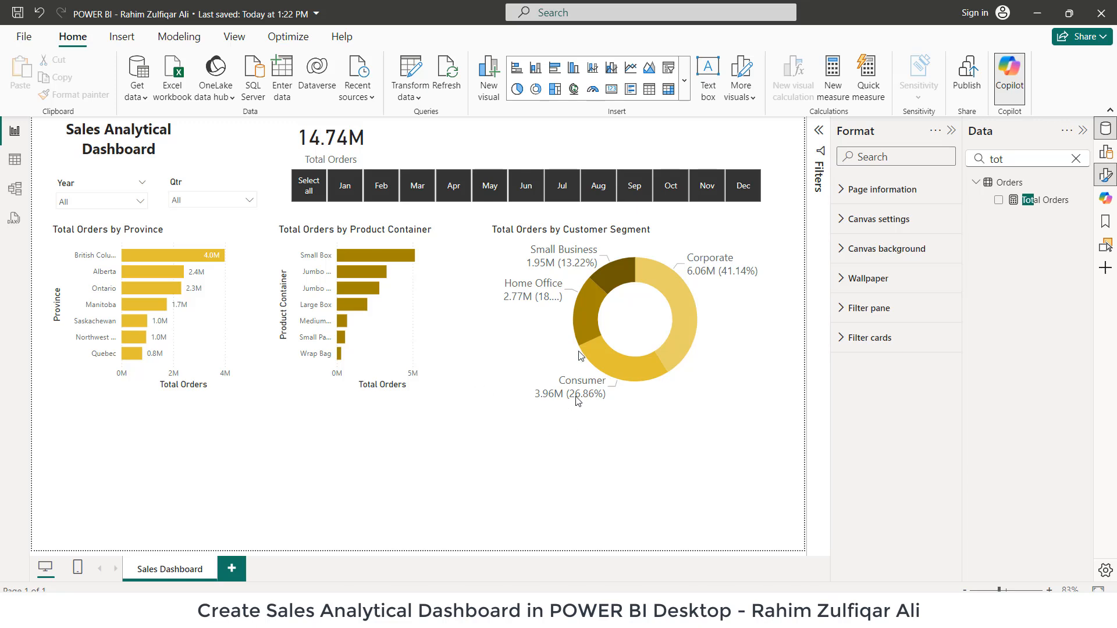
# Step: Build a clustered column chart of Total Orders by Ship Mode in the empty canvas area below the province chart
pyautogui.click(1076, 159)
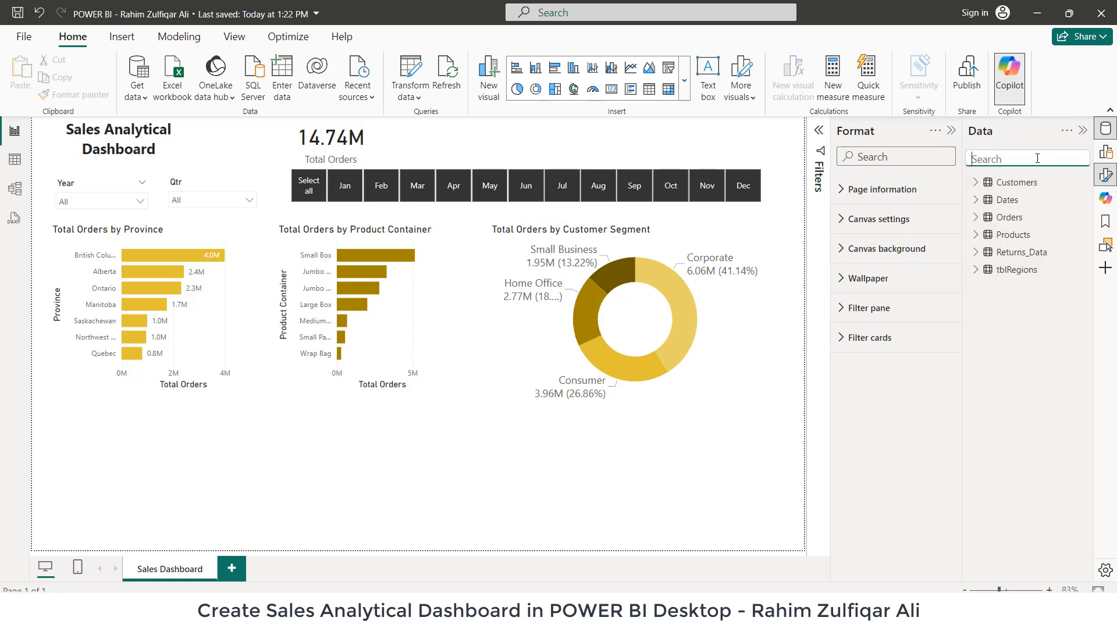
pyautogui.write('ship')
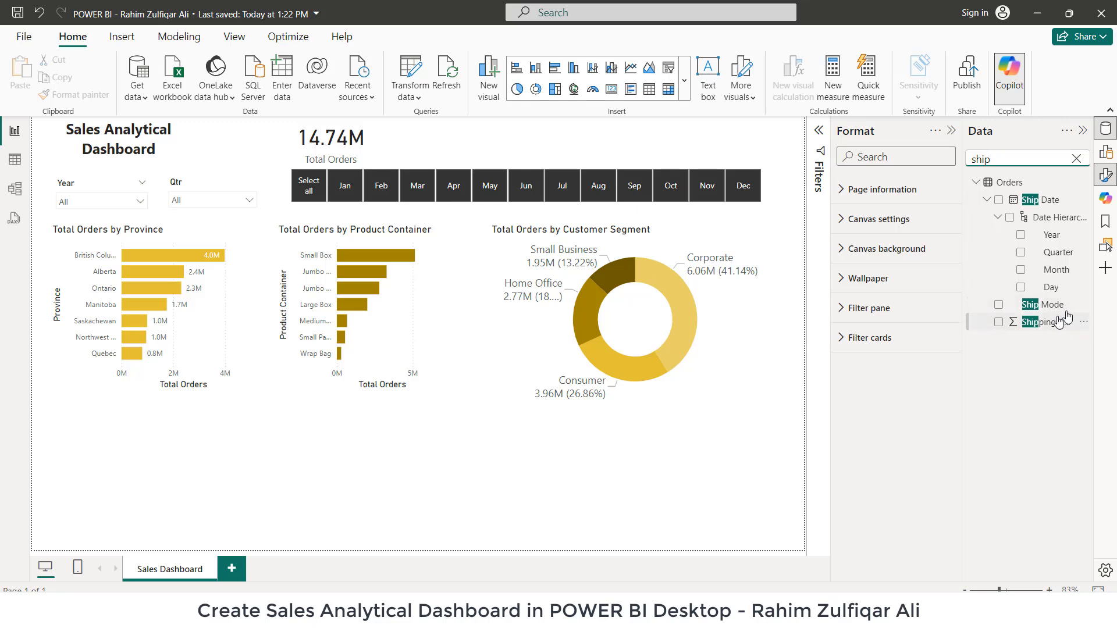
pyautogui.moveTo(1063, 307); pyautogui.dragTo(227, 475)
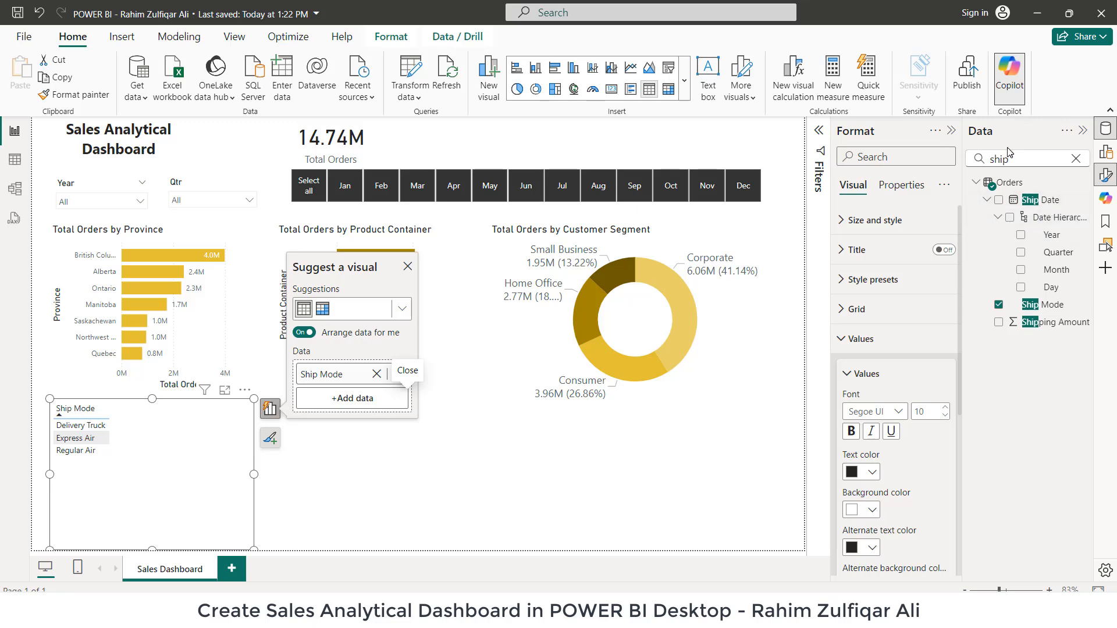
pyautogui.moveTo(1011, 154); pyautogui.dragTo(933, 155)
pyautogui.write('total')
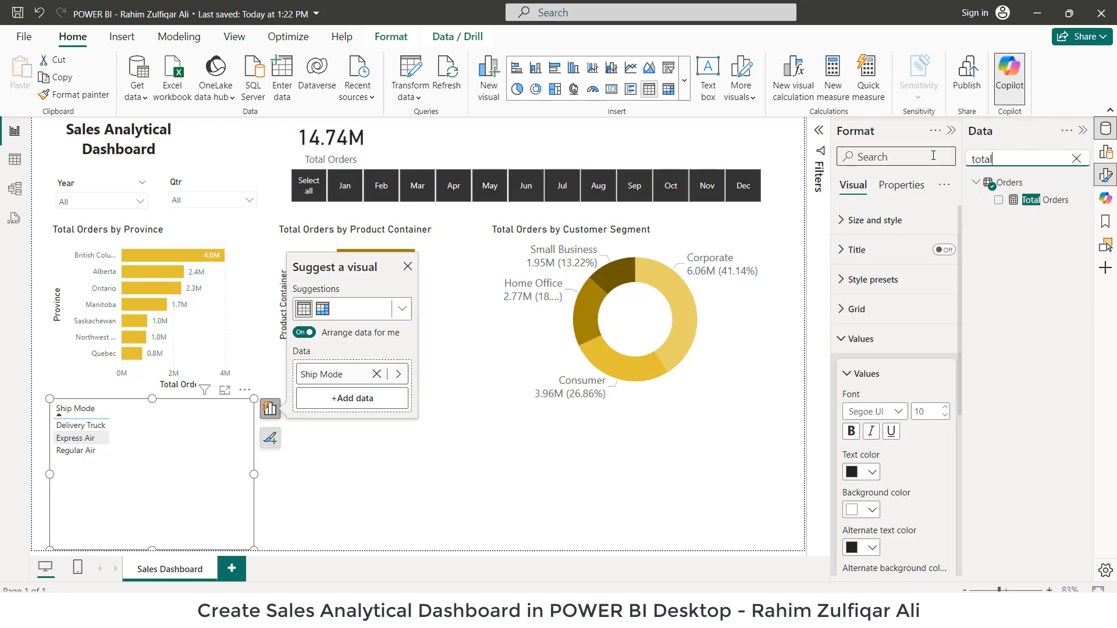
pyautogui.moveTo(1045, 201); pyautogui.dragTo(223, 448)
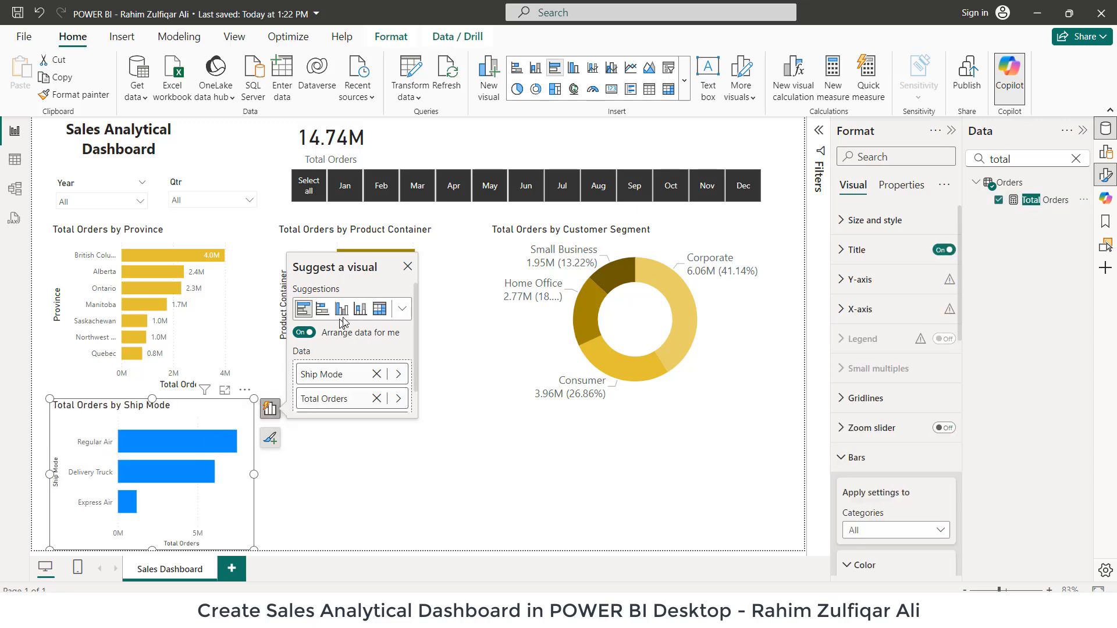
pyautogui.click(348, 316)
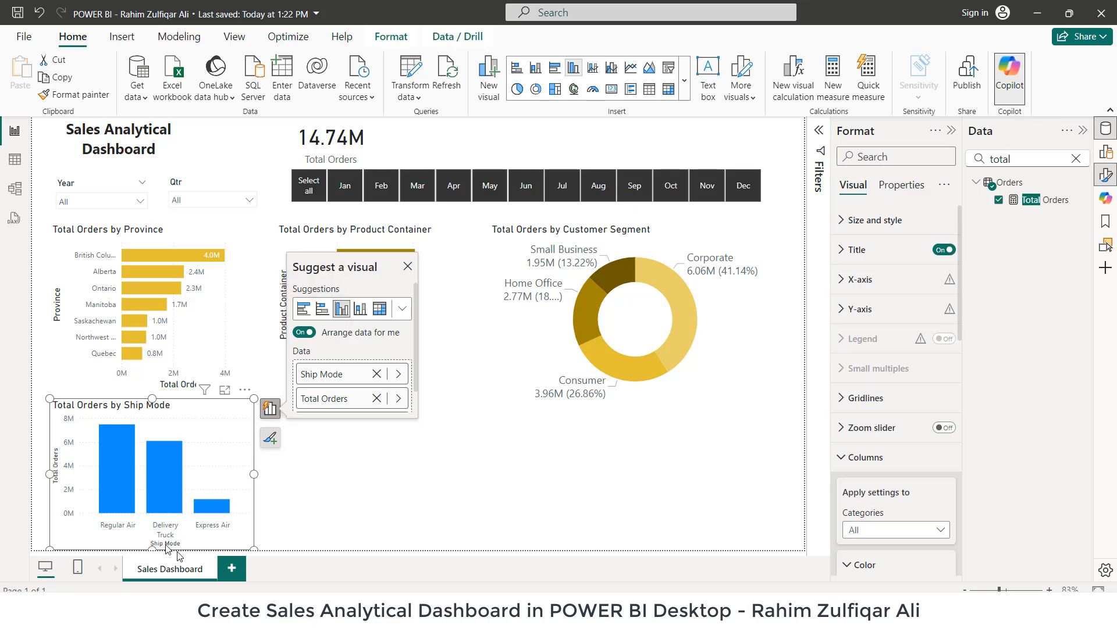
# Step: Turn on data labels for the Total Orders by Ship Mode column chart
pyautogui.click(870, 458)
pyautogui.scroll(-1, 871, 492)
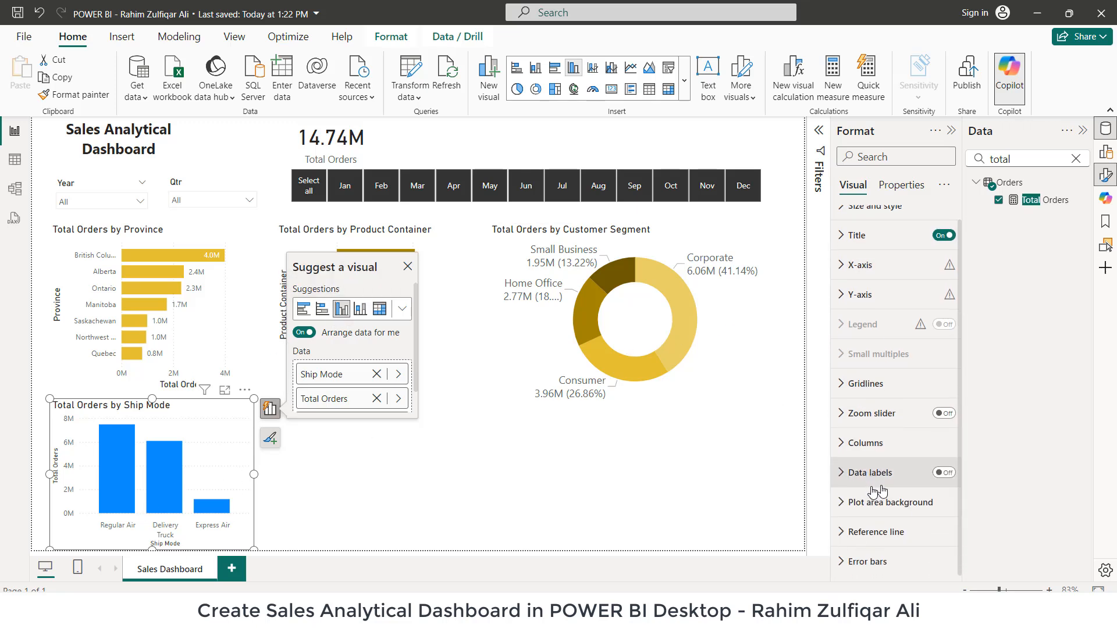
pyautogui.click(944, 473)
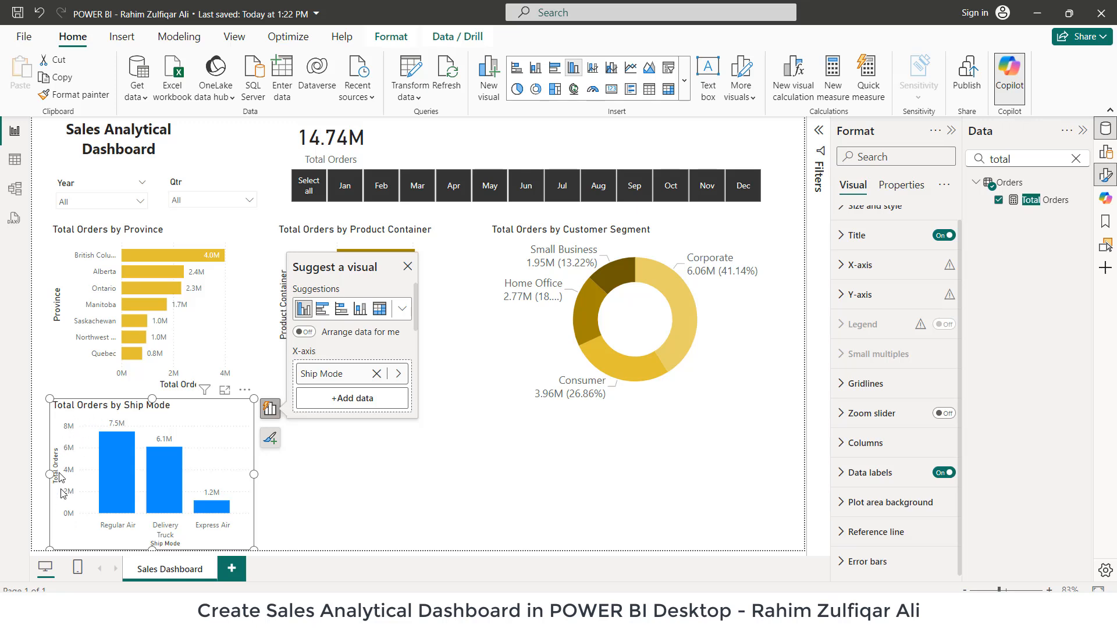
# Step: Recolor the Ship Mode chart's columns in the same dark gold as the product container bars
pyautogui.scroll(1, 883, 373)
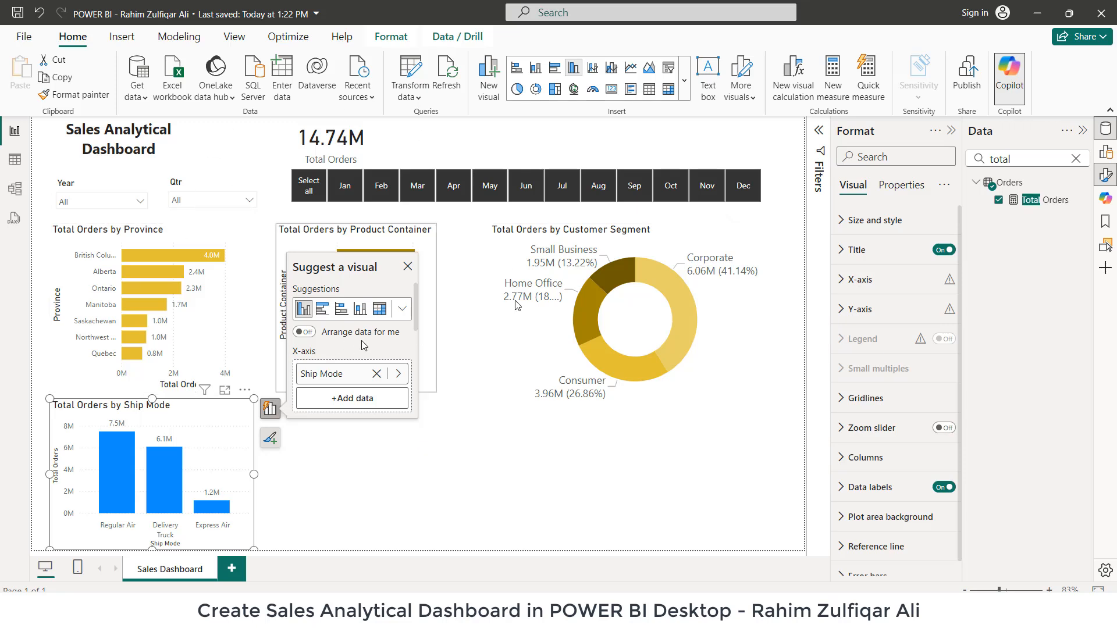
pyautogui.scroll(-1, 877, 419)
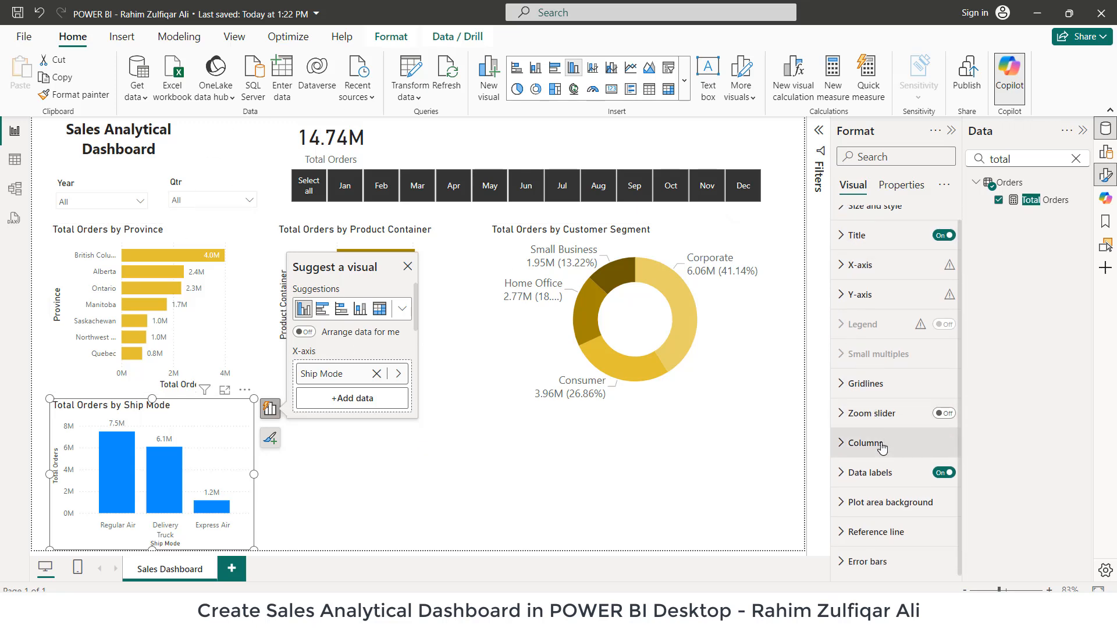
pyautogui.click(866, 444)
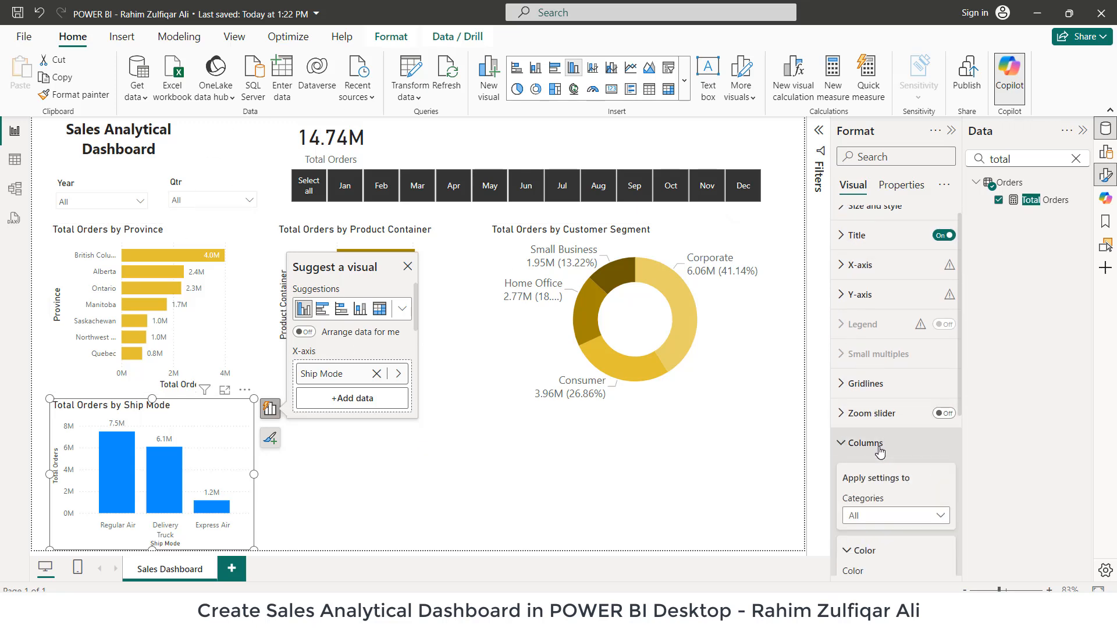
pyautogui.scroll(-5, 876, 442)
pyautogui.click(872, 298)
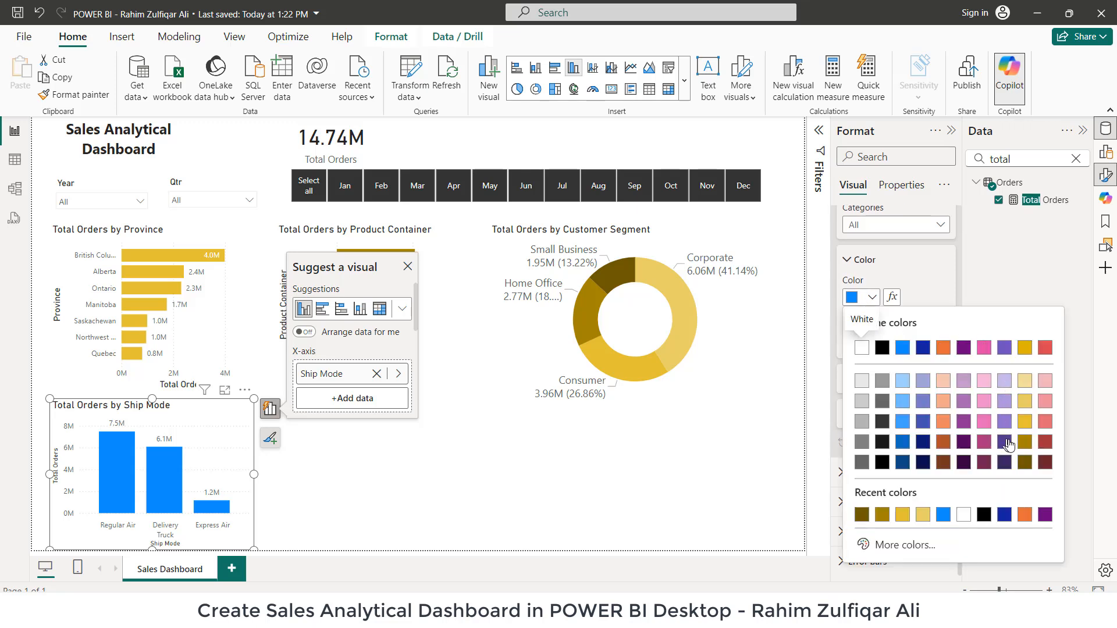
pyautogui.click(1023, 443)
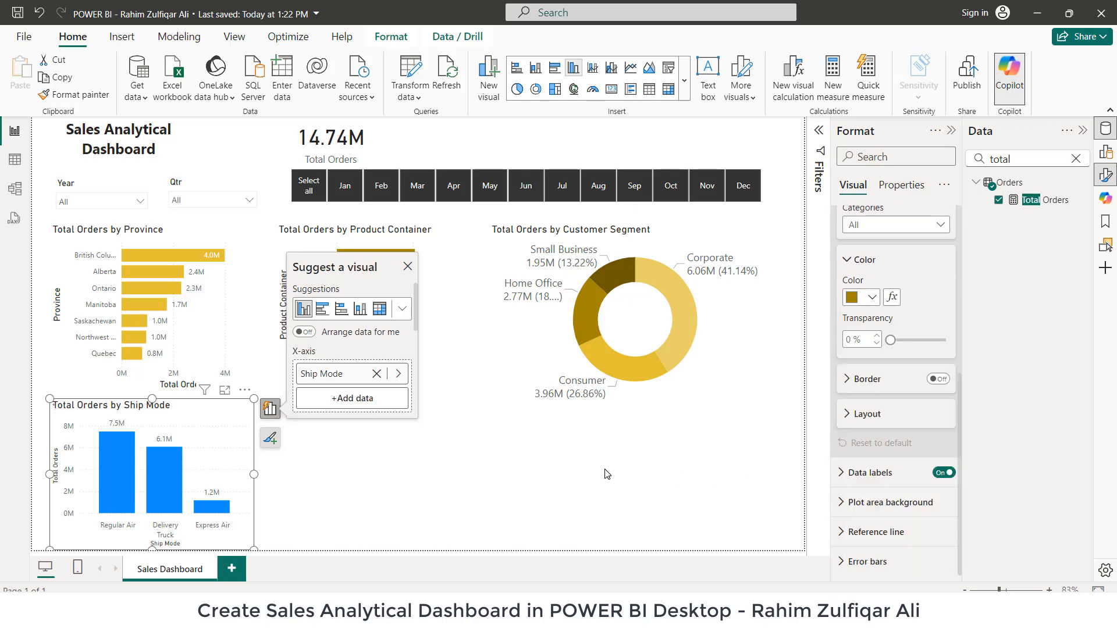
pyautogui.click(542, 496)
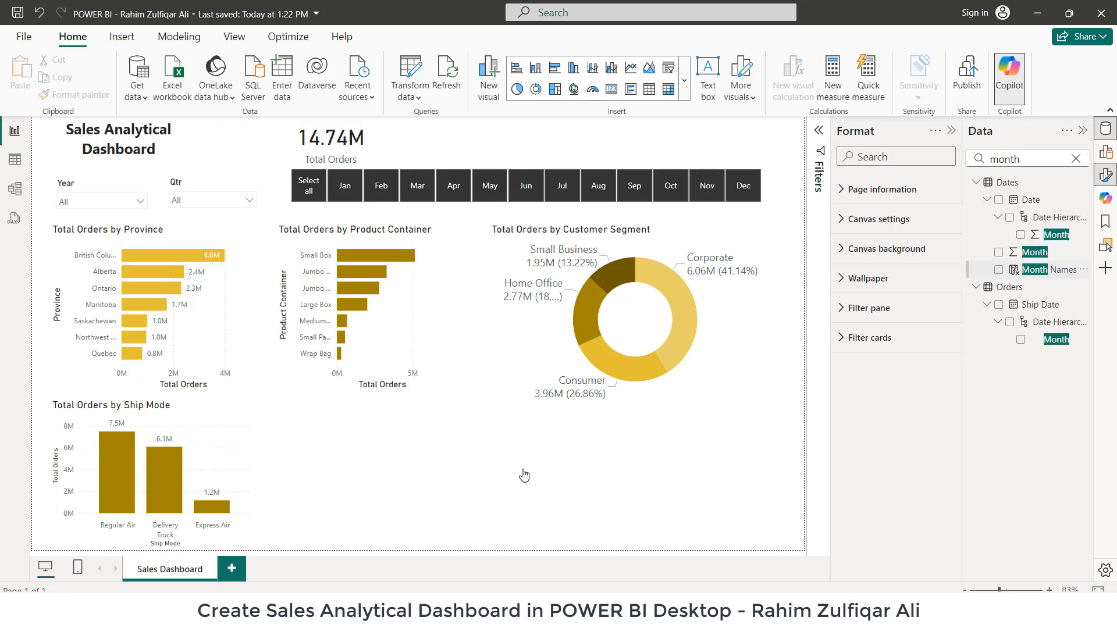
# Step: Build a line chart of Total Orders by Month Names in the empty canvas area below the product container and customer segment charts
pyautogui.moveTo(524, 473); pyautogui.dragTo(528, 466)
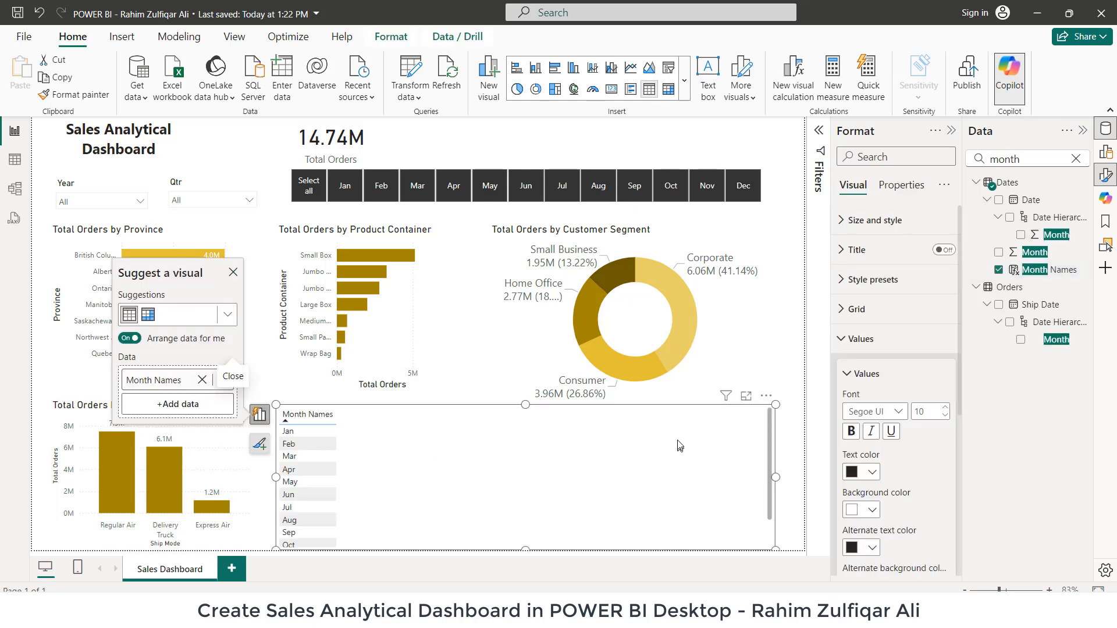
pyautogui.moveTo(1029, 160); pyautogui.dragTo(694, 104)
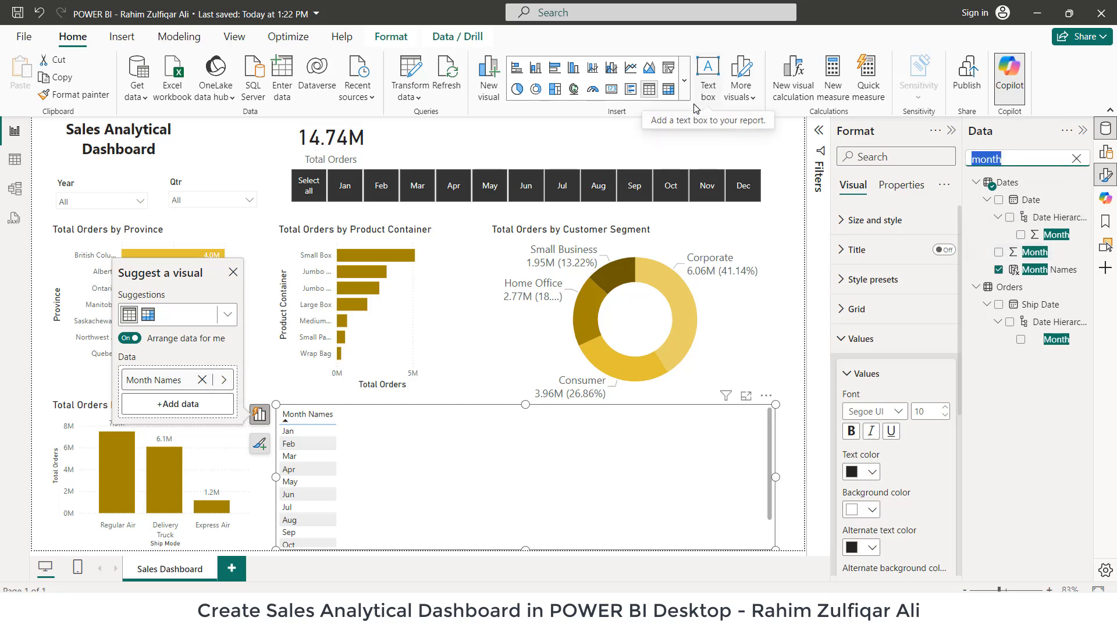
pyautogui.write('total o')
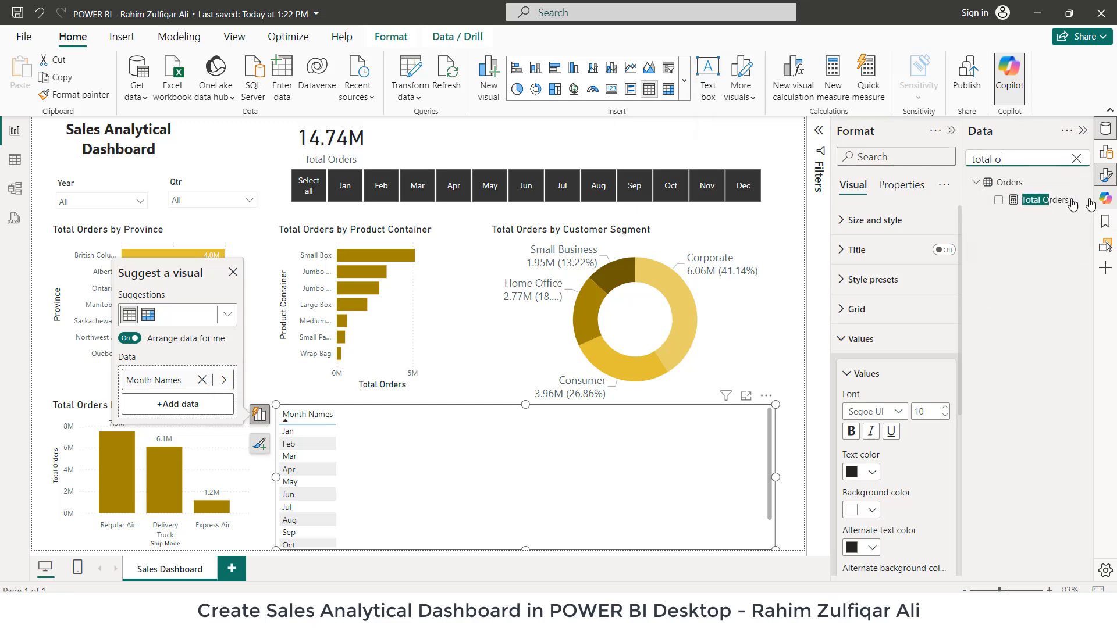
pyautogui.moveTo(1042, 199); pyautogui.dragTo(590, 467)
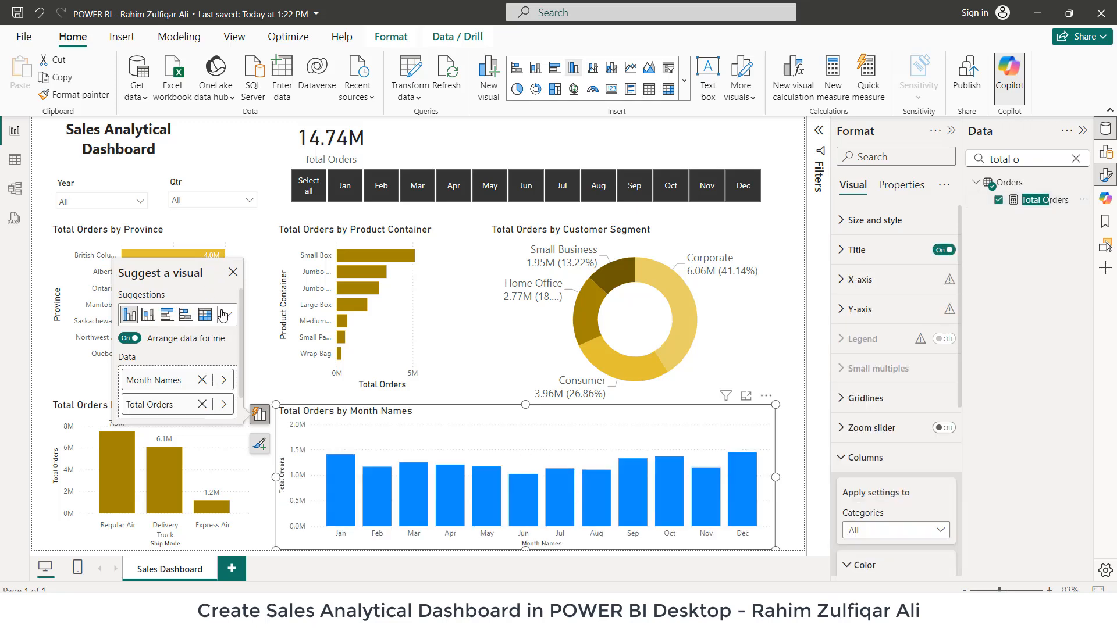
pyautogui.click(222, 315)
pyautogui.click(132, 359)
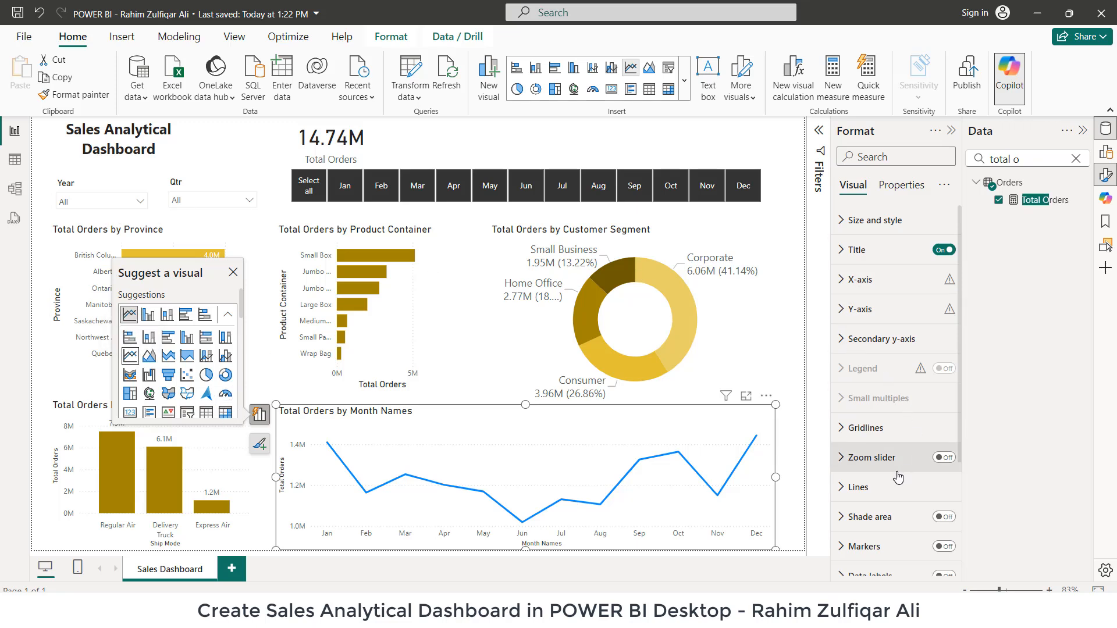
# Step: Set the line style of the Total Orders by Month Names chart to Dashed
pyautogui.scroll(-3, 899, 477)
pyautogui.click(858, 341)
pyautogui.scroll(-4, 861, 373)
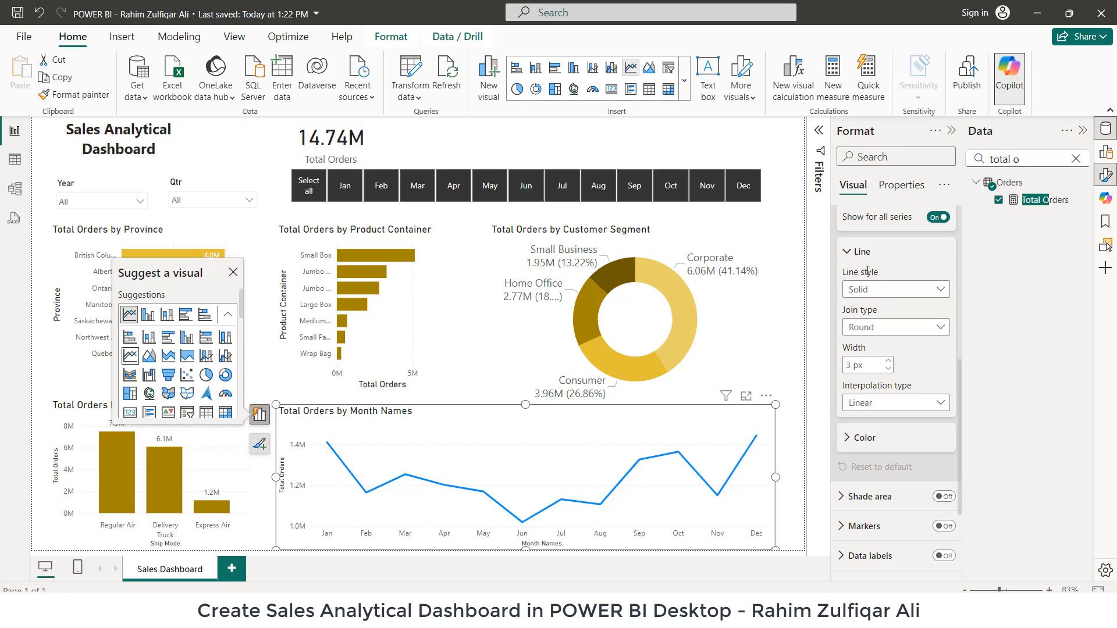
pyautogui.click(884, 295)
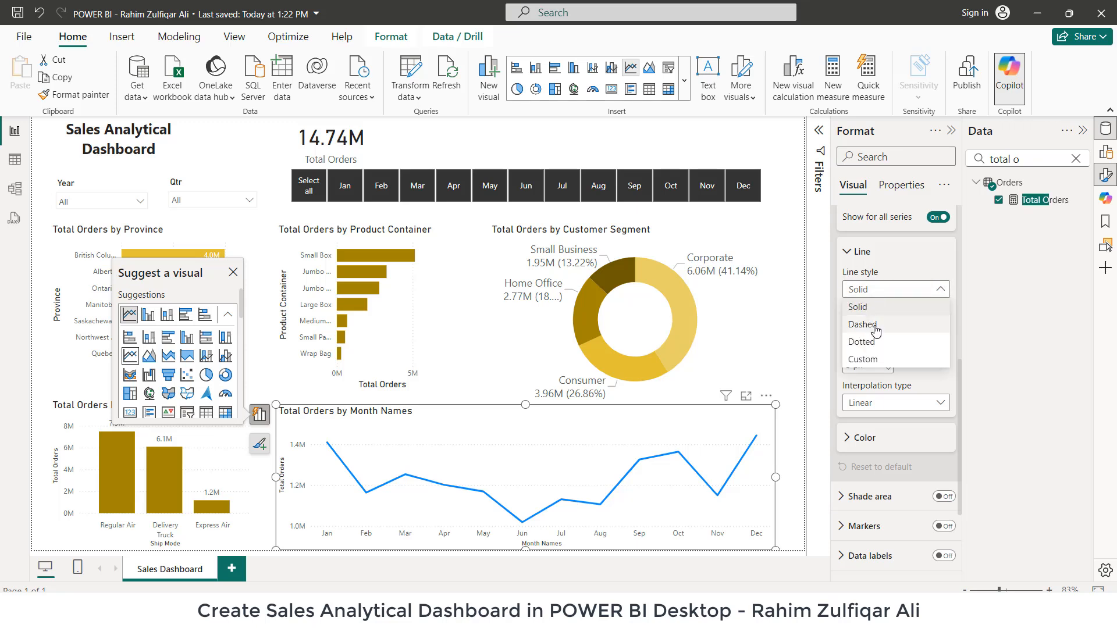
pyautogui.click(877, 328)
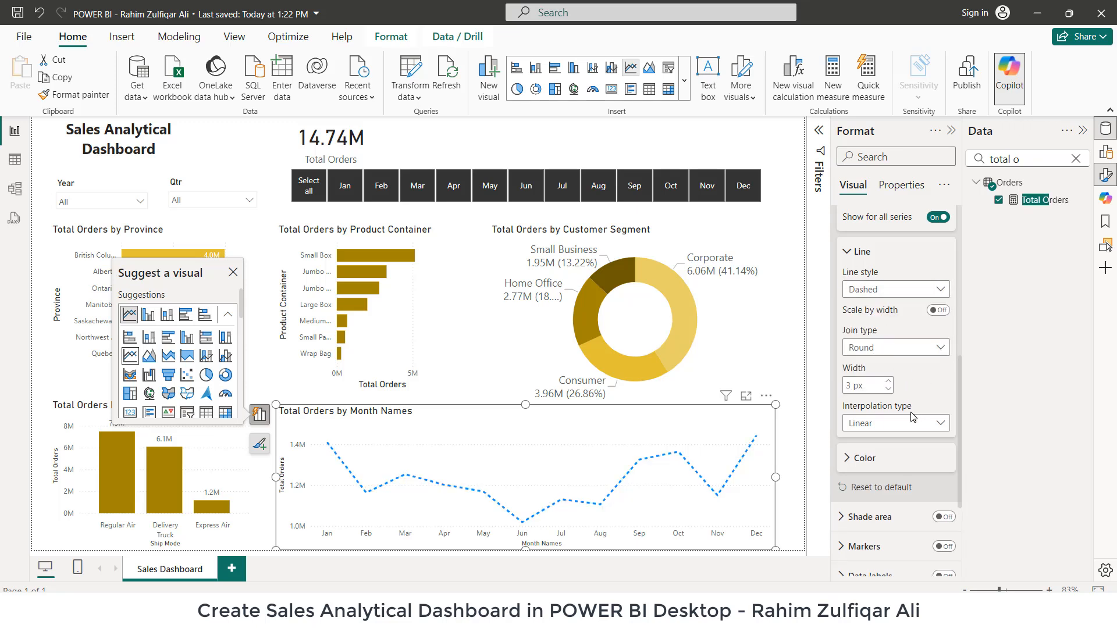
# Step: Change the month chart's line color to the darkest gold from the recent colors
pyautogui.scroll(-3, 911, 418)
pyautogui.click(902, 296)
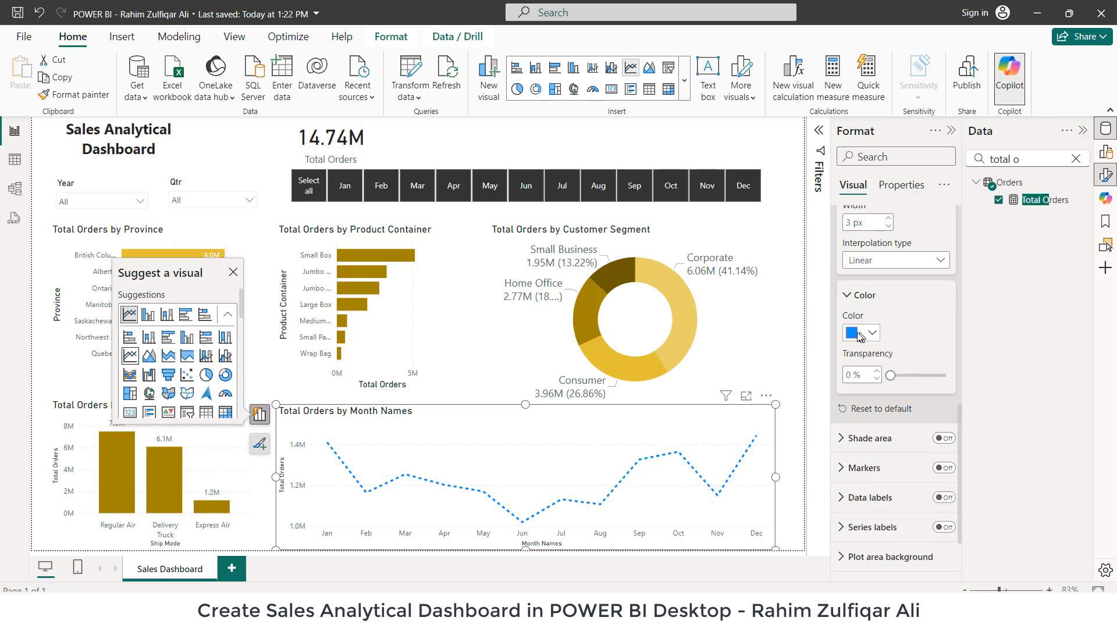
pyautogui.click(860, 335)
pyautogui.click(905, 277)
pyautogui.click(871, 334)
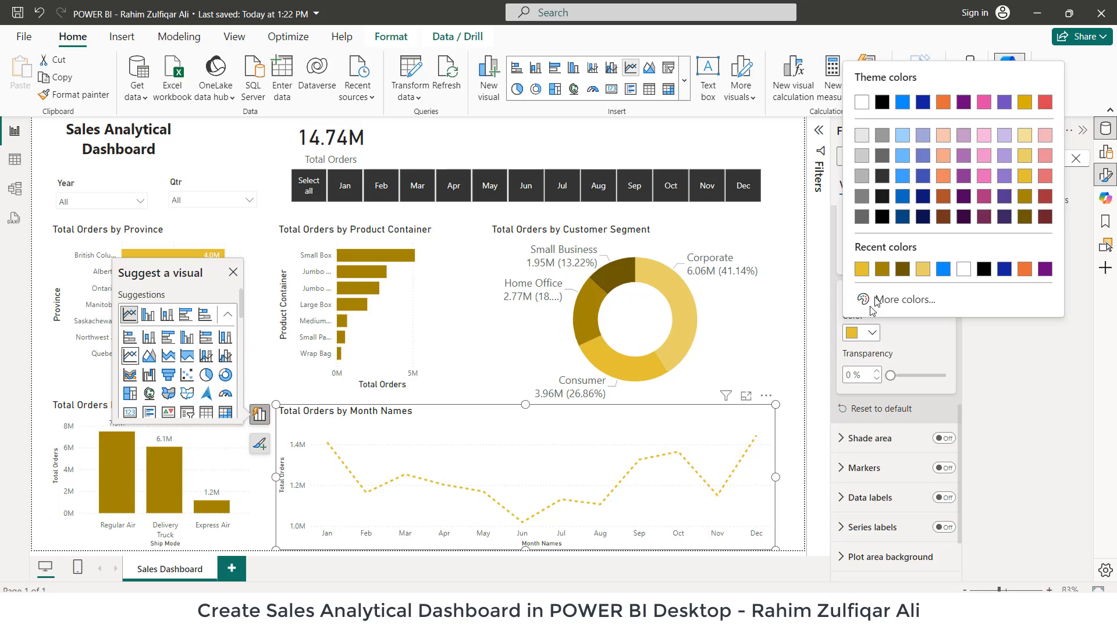
pyautogui.click(903, 274)
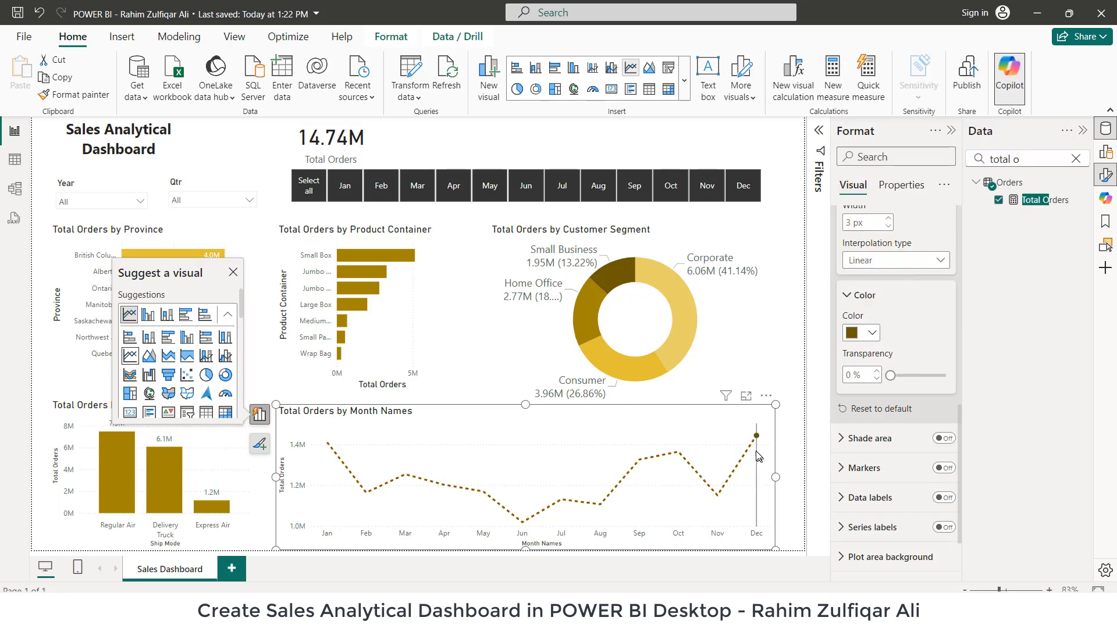
pyautogui.click(786, 443)
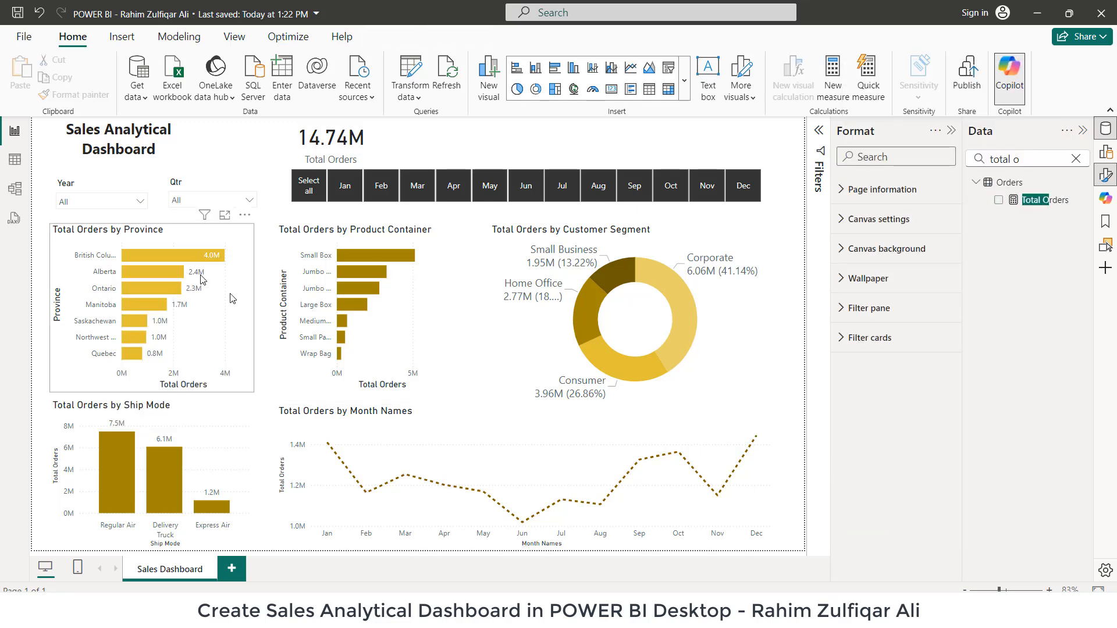
# Step: Test the Year slicer by filtering the dashboard to 2011, 2010, 2009 and 2012 individually, and reselect all years
pyautogui.click(114, 202)
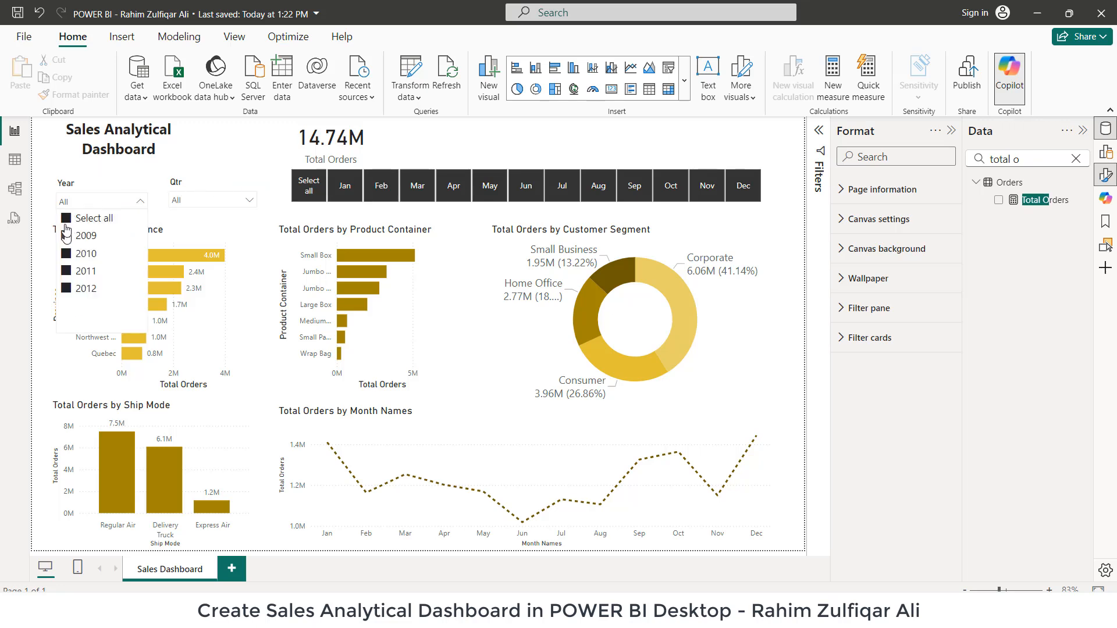
pyautogui.click(67, 269)
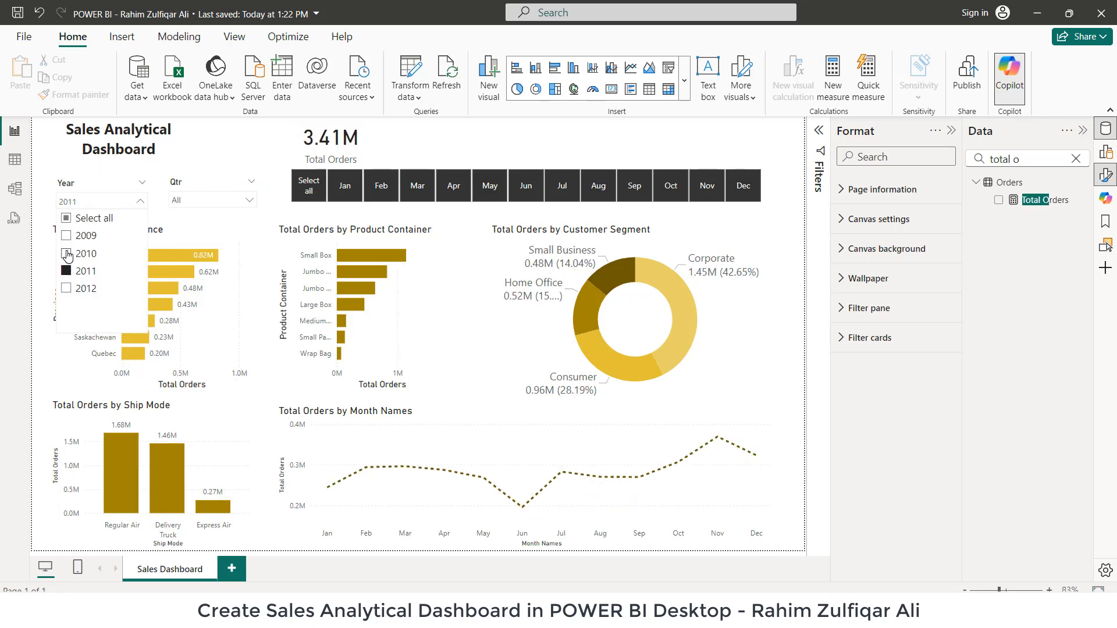
pyautogui.click(66, 253)
pyautogui.click(66, 236)
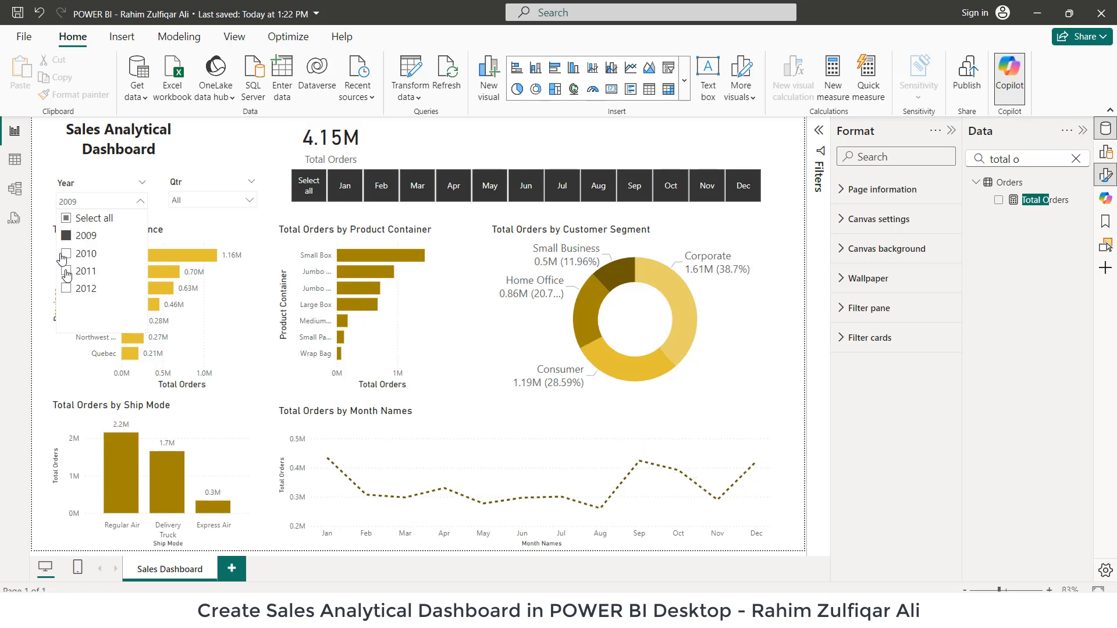
pyautogui.click(67, 288)
pyautogui.click(67, 270)
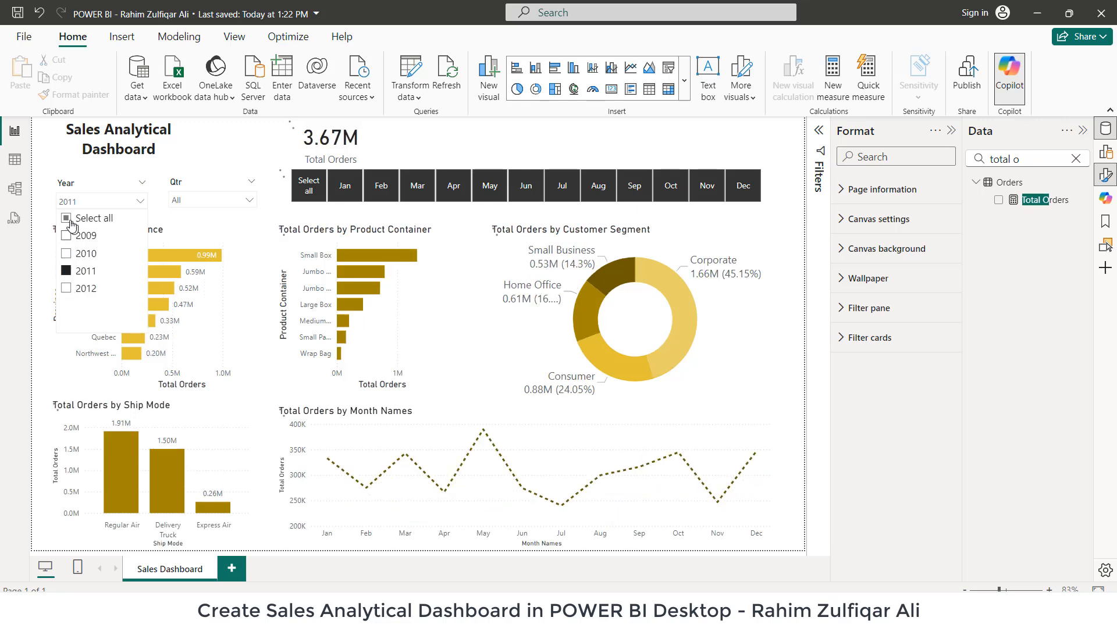
pyautogui.click(66, 217)
pyautogui.click(221, 143)
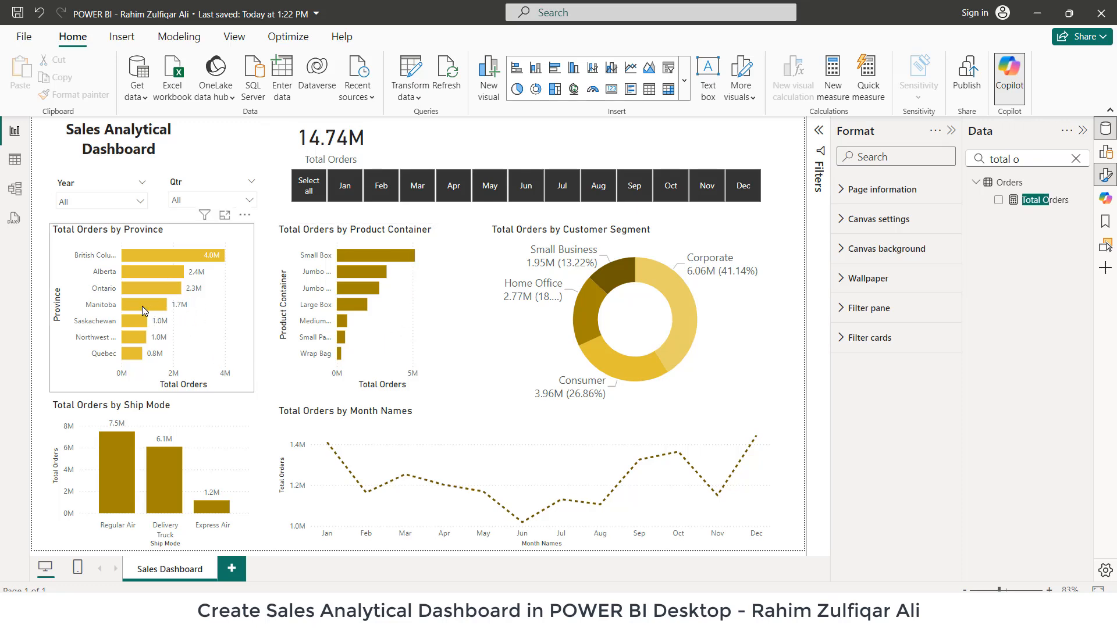
# Step: Cross-filter the dashboard by Delivery Truck, Regular Air and Express Air in the Ship Mode chart, and clear the selection
pyautogui.click(162, 476)
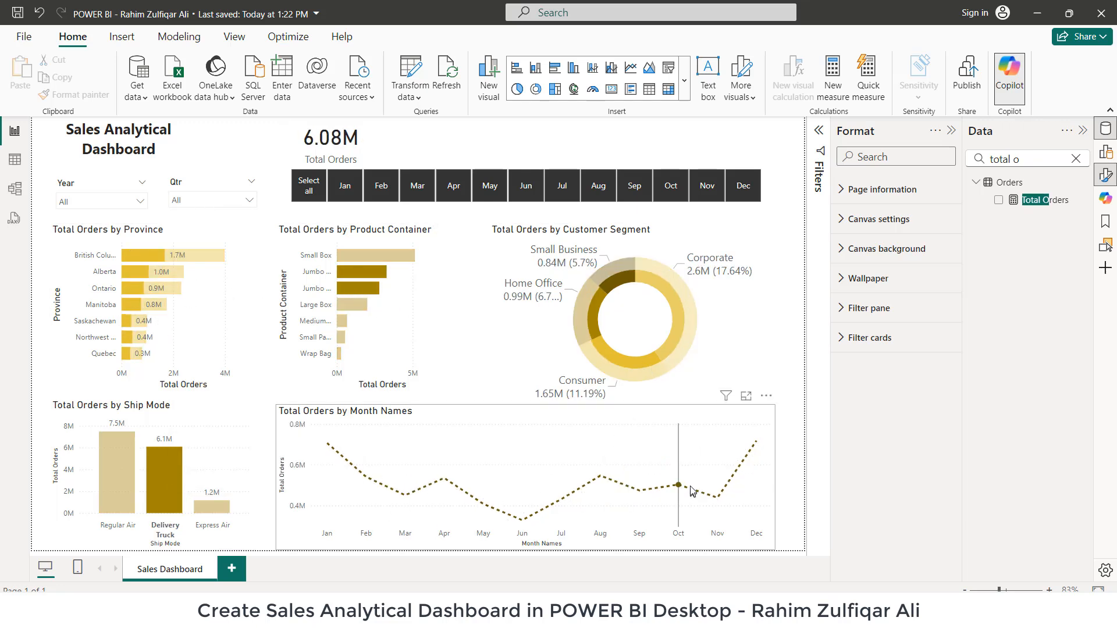
pyautogui.click(117, 476)
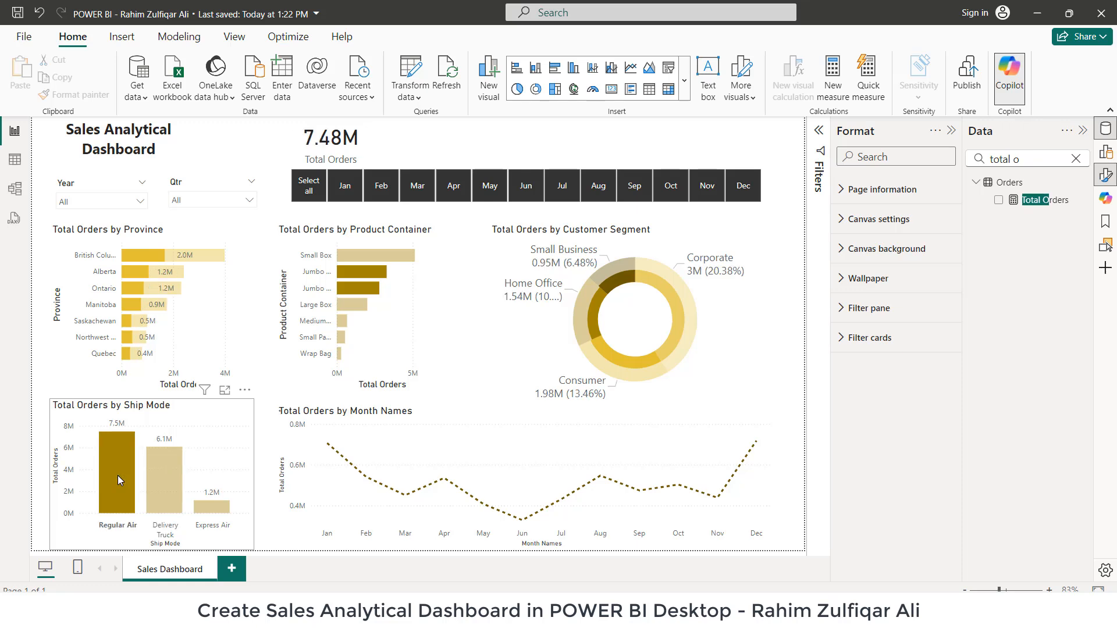
pyautogui.click(214, 506)
pyautogui.click(163, 487)
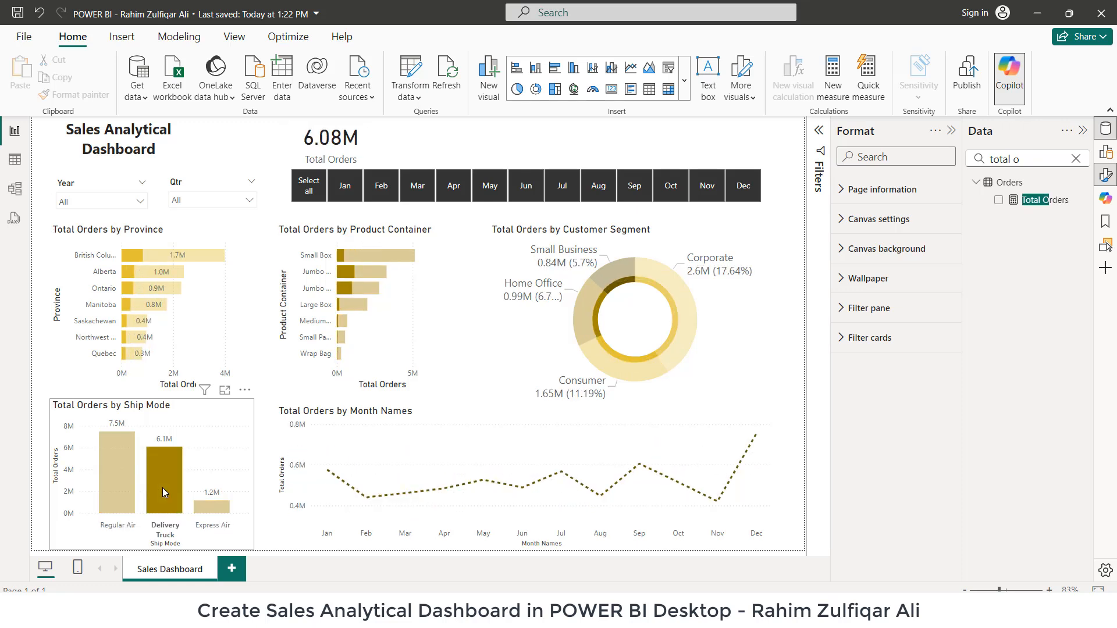
pyautogui.click(114, 478)
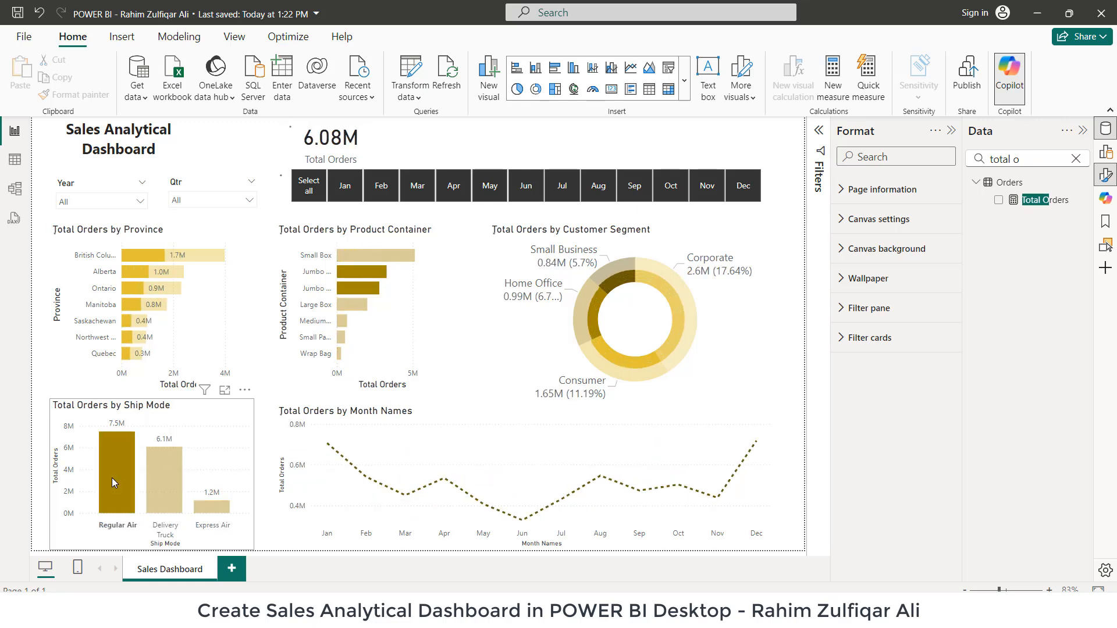
pyautogui.click(204, 426)
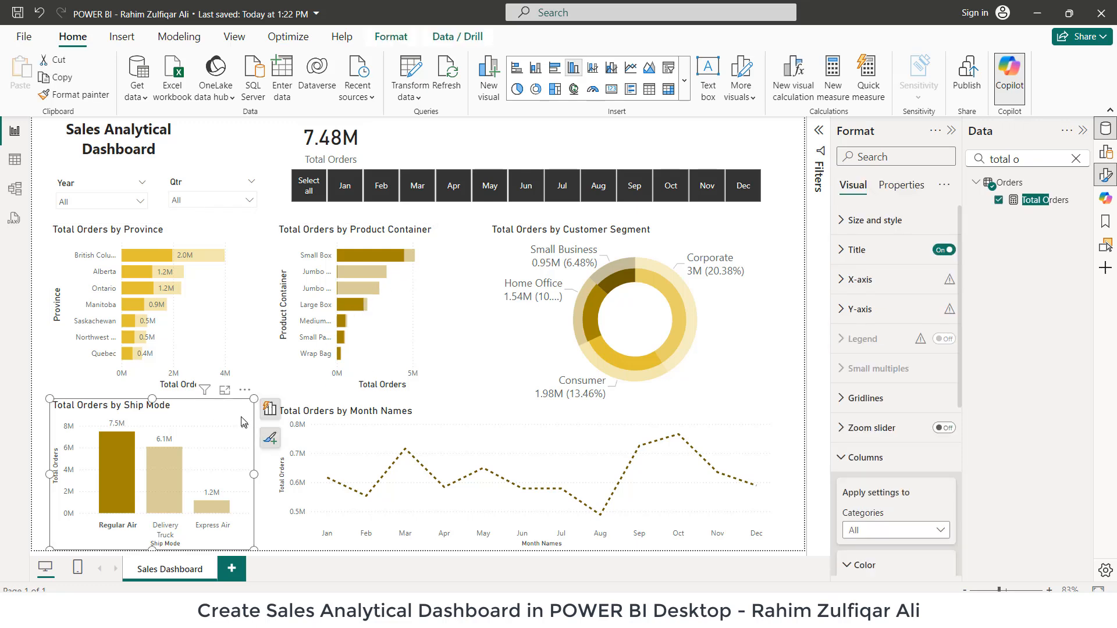
pyautogui.click(264, 389)
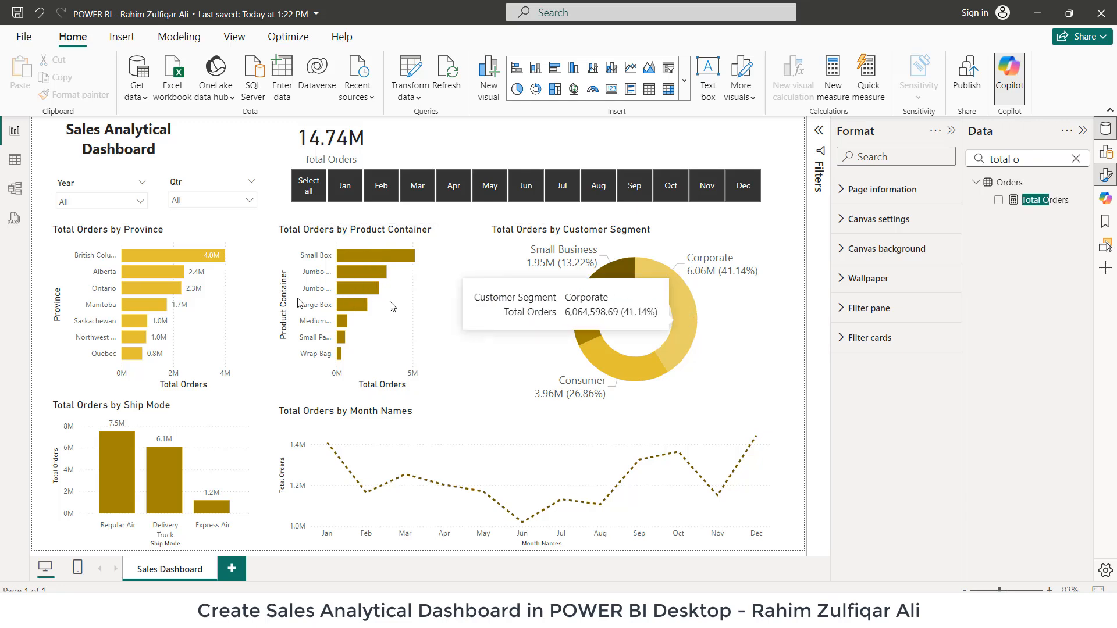
# Step: Cross-filter the dashboard by the Corporate, Home Office and Consumer slices of the customer segment donut, and clear the selection
pyautogui.click(679, 299)
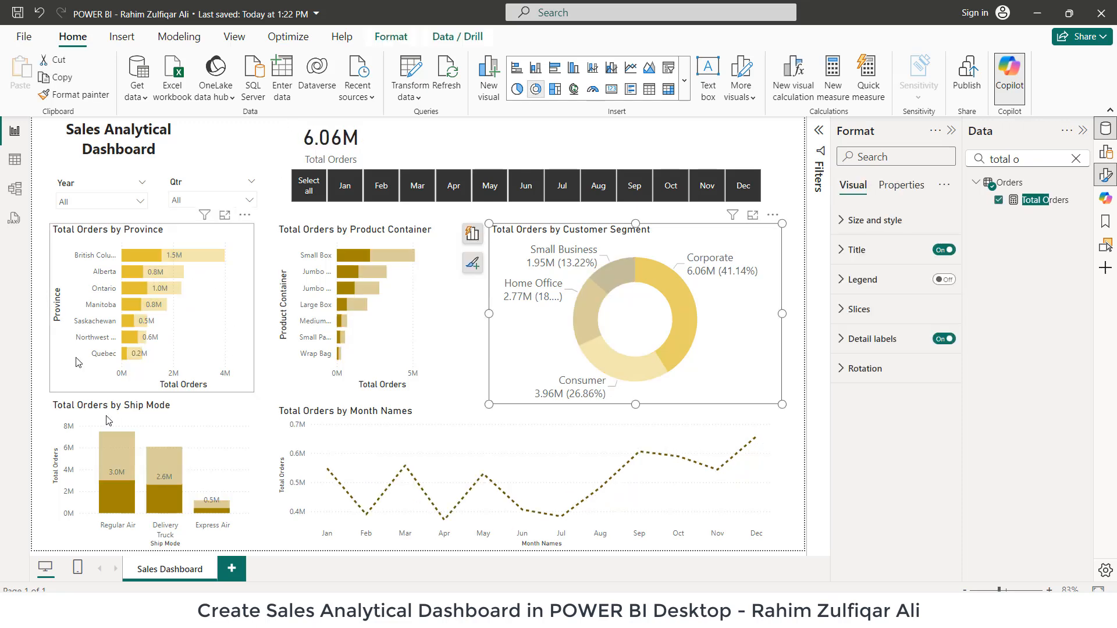
pyautogui.click(593, 325)
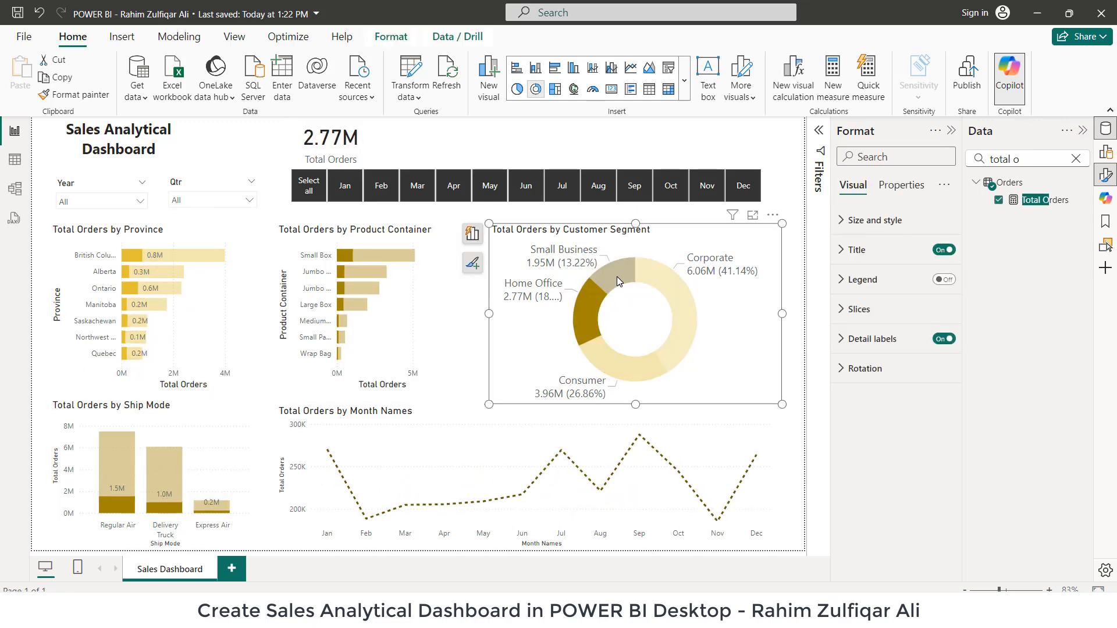
pyautogui.click(628, 371)
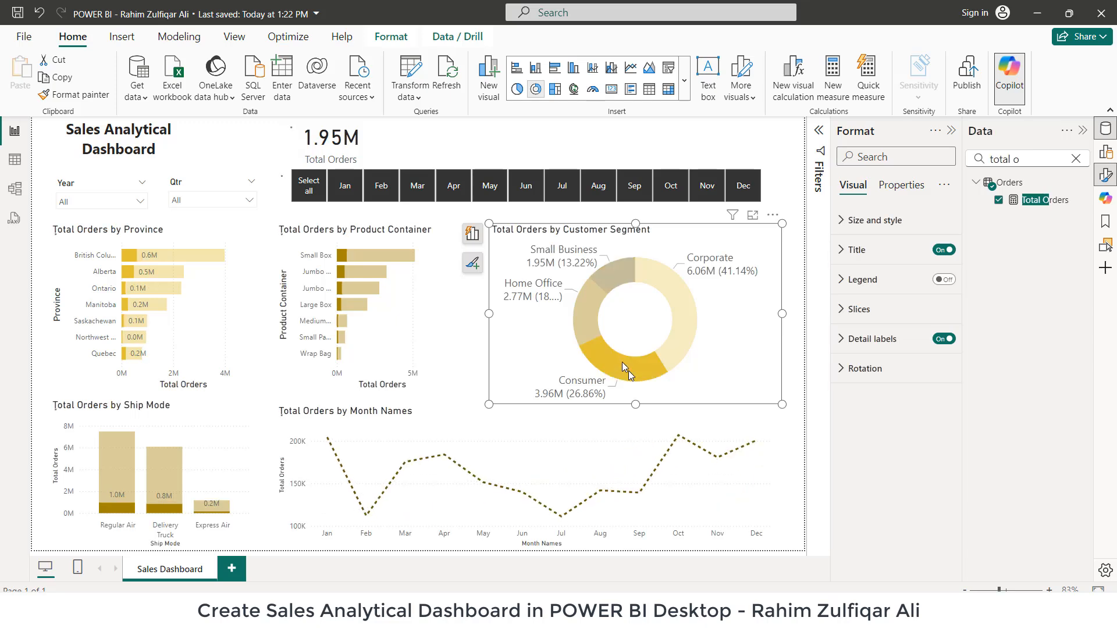
pyautogui.click(646, 319)
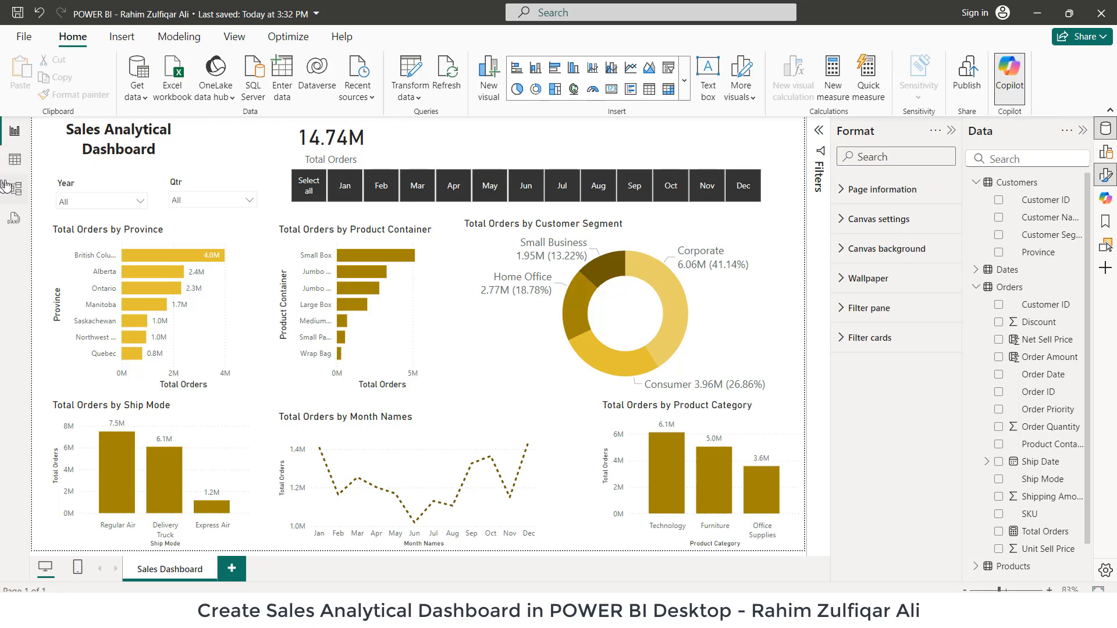
# Step: Show the Returns_Data table's rows in Table view, with the Dates and Orders field lists collapsed
pyautogui.click(19, 164)
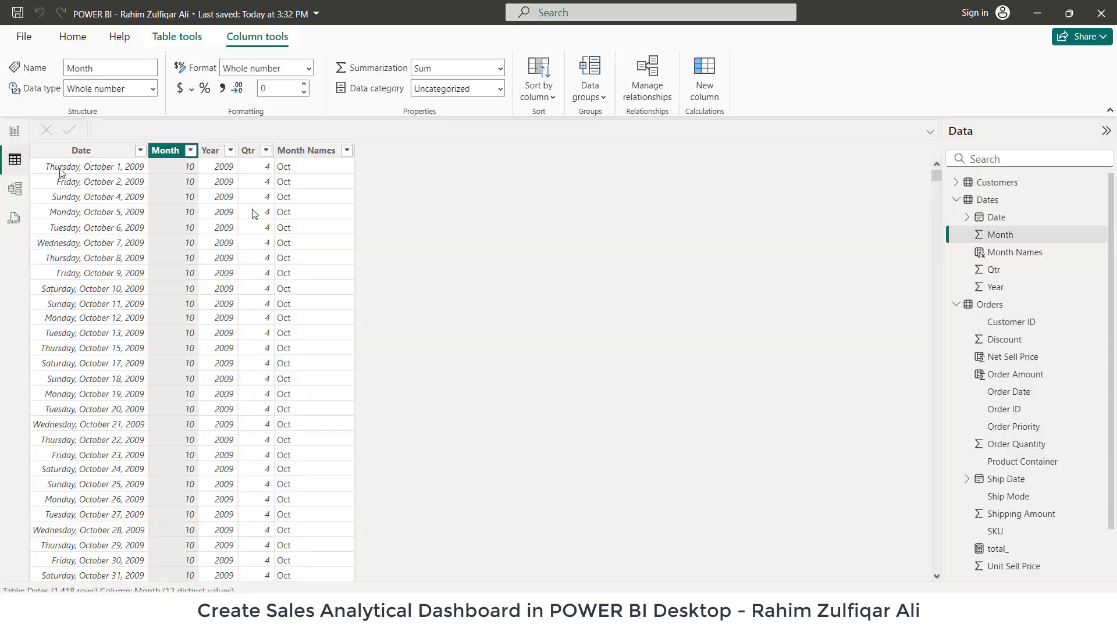
pyautogui.click(957, 200)
pyautogui.click(957, 218)
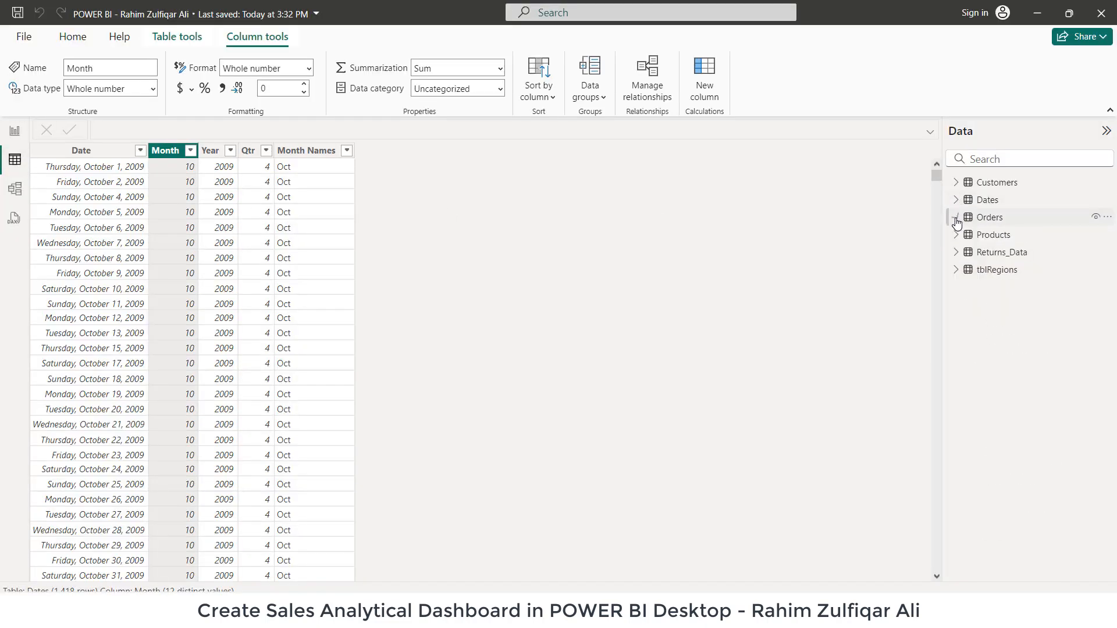
pyautogui.click(957, 254)
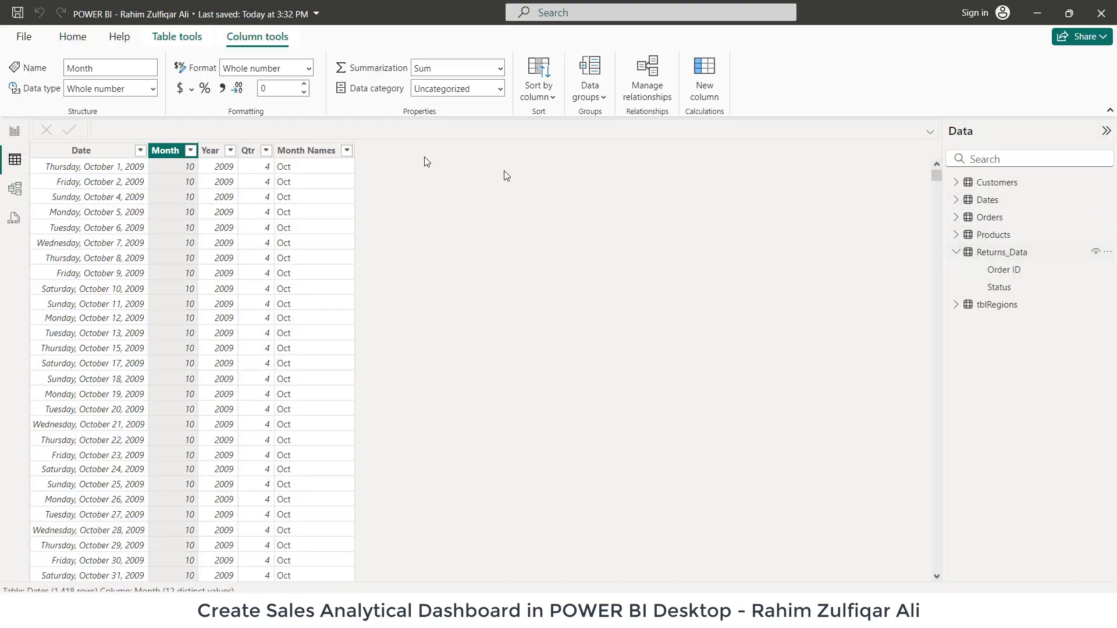
pyautogui.click(999, 254)
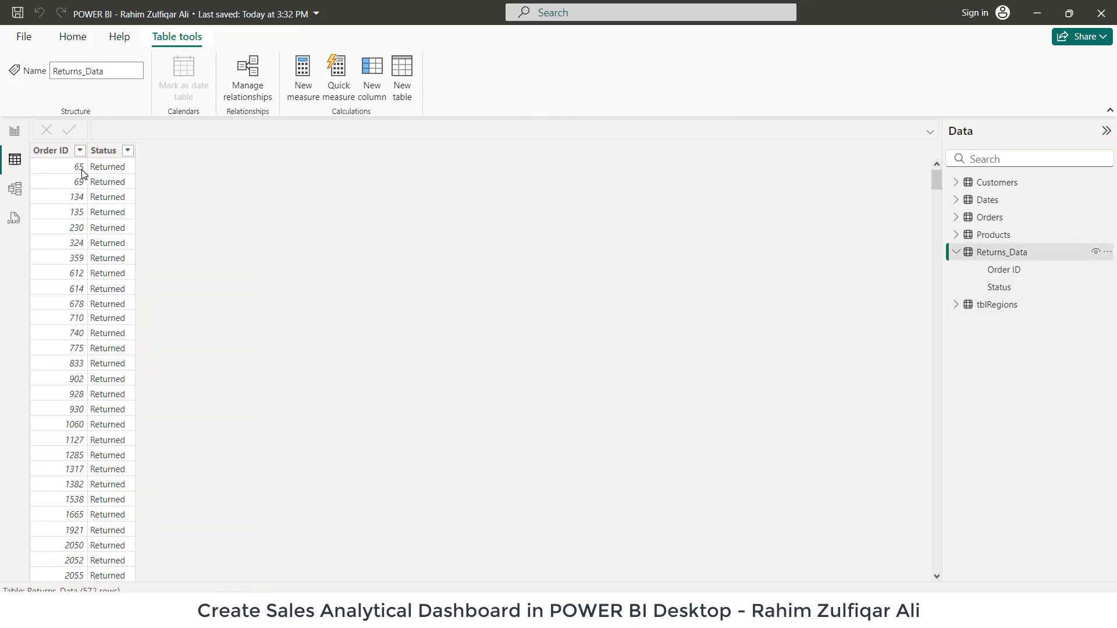
# Step: Examine the Order ID and Status columns of the Returns_Data table
pyautogui.click(55, 150)
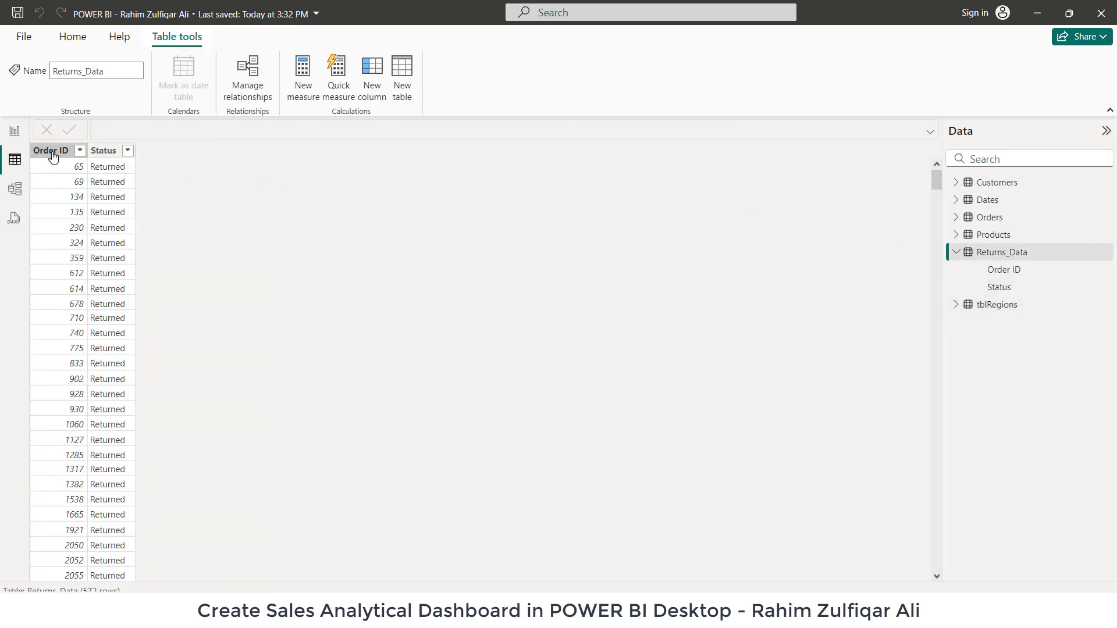
pyautogui.click(105, 152)
pyautogui.click(78, 175)
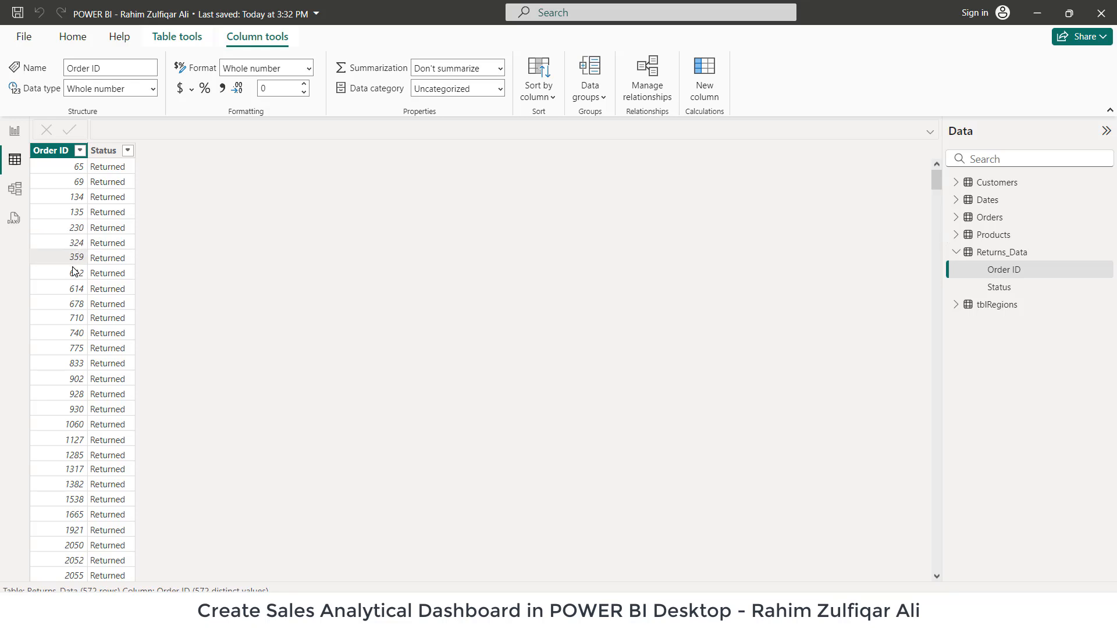
pyautogui.click(109, 279)
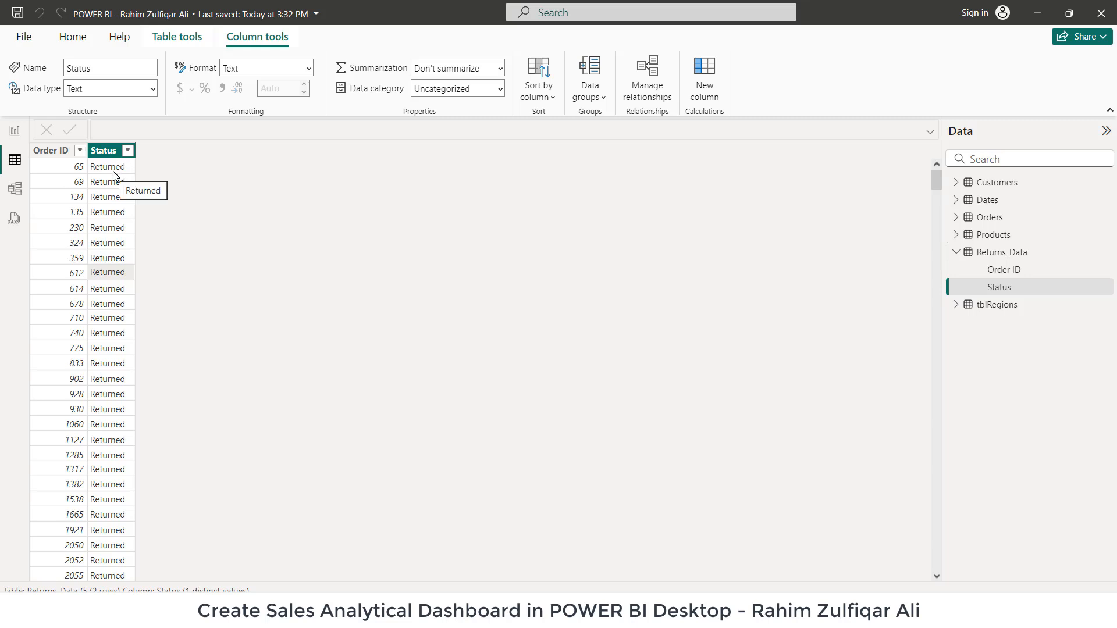
pyautogui.click(83, 172)
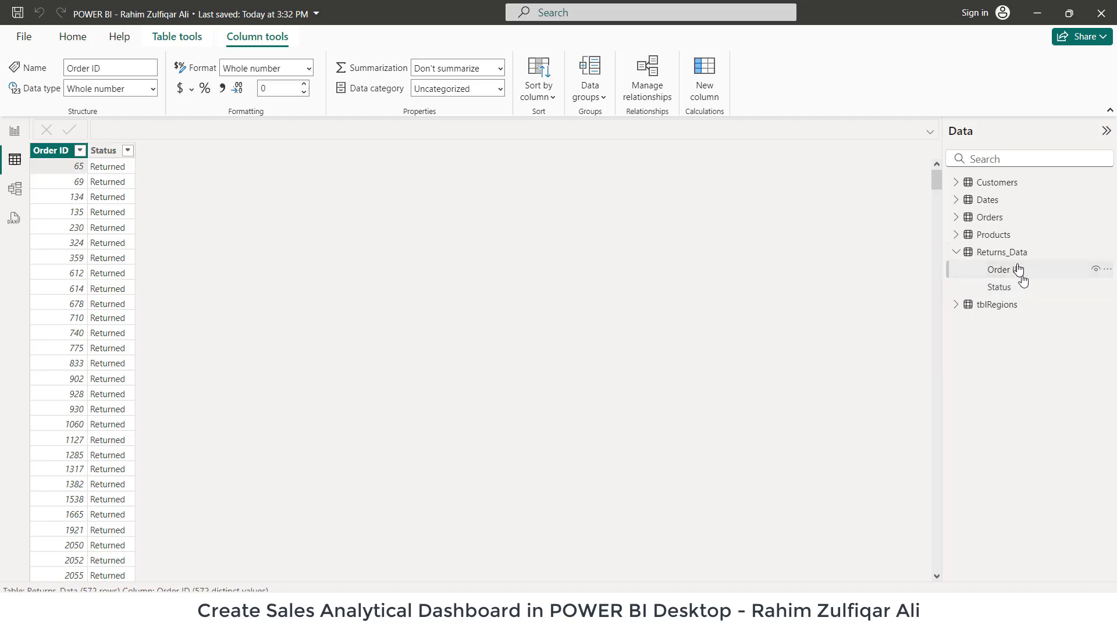
# Step: Examine the Order ID column of the Orders table and the model relationship between Returns_Data and Orders
pyautogui.click(987, 220)
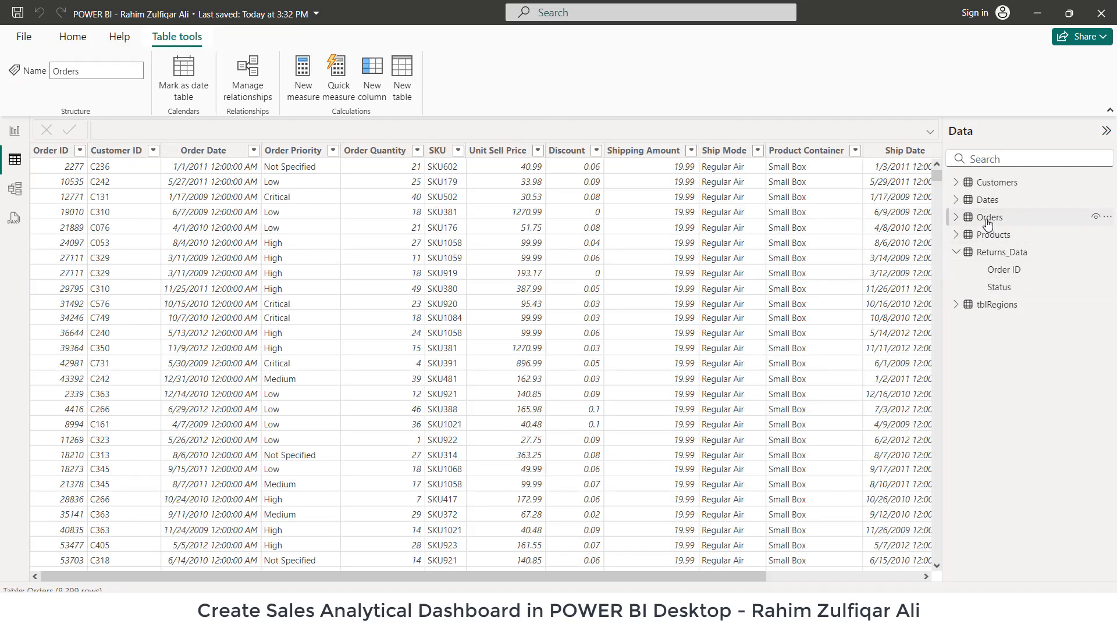
pyautogui.moveTo(723, 575); pyautogui.dragTo(524, 538)
pyautogui.click(52, 153)
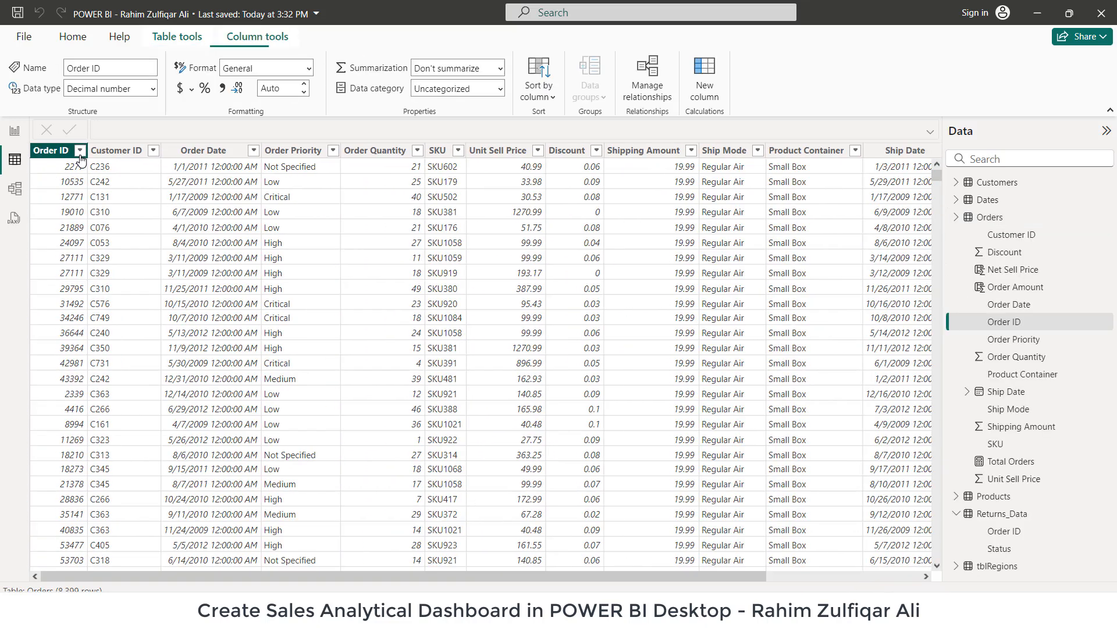
pyautogui.click(16, 200)
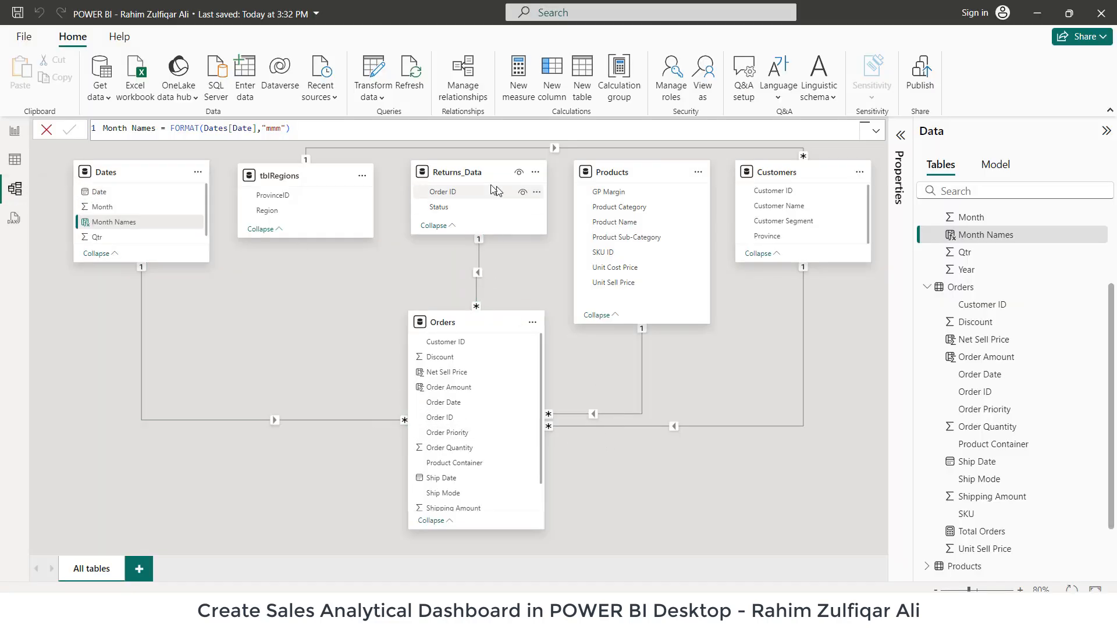
# Step: Add a new measure to the Orders table from Report view and name it Returns
pyautogui.click(15, 131)
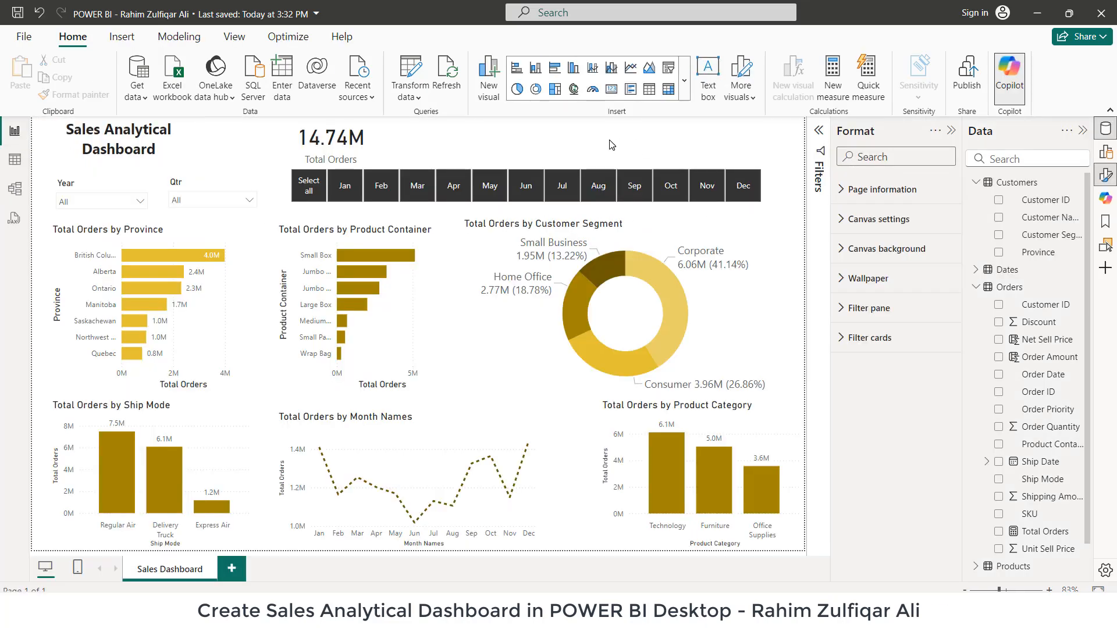
pyautogui.click(1010, 289)
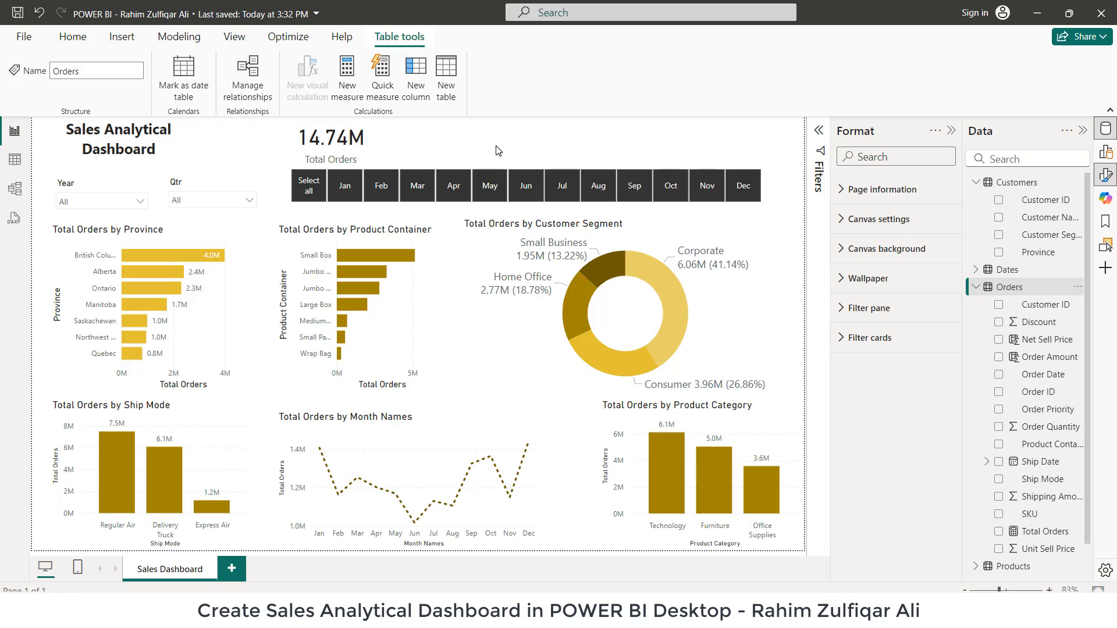
pyautogui.click(342, 95)
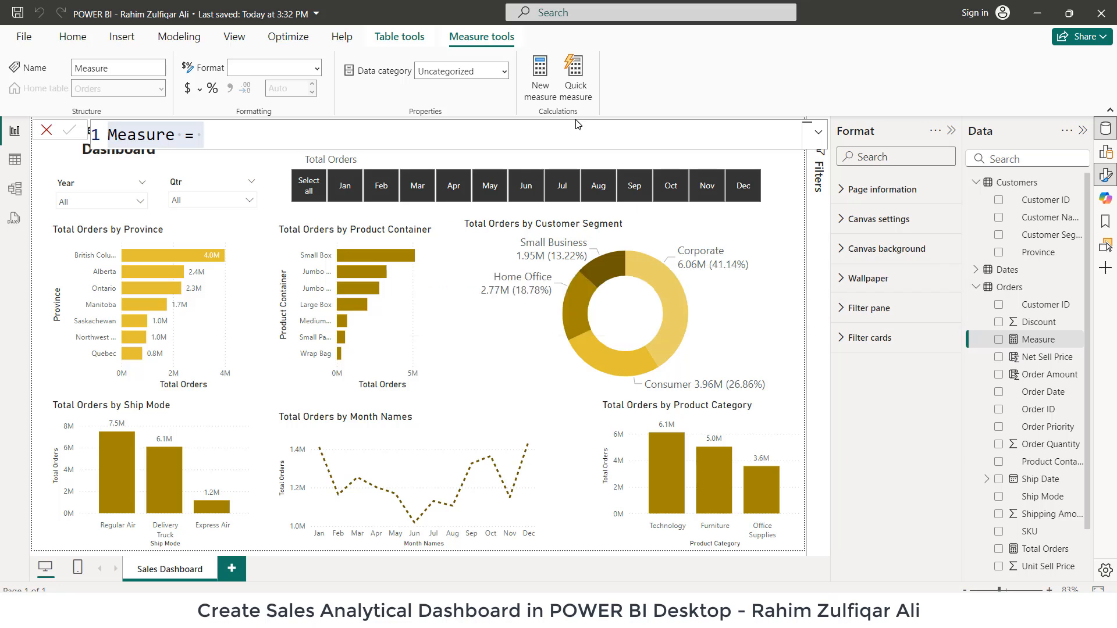
pyautogui.press('Home')
pyautogui.hotkey('ctrl', 'shift', 'Right')
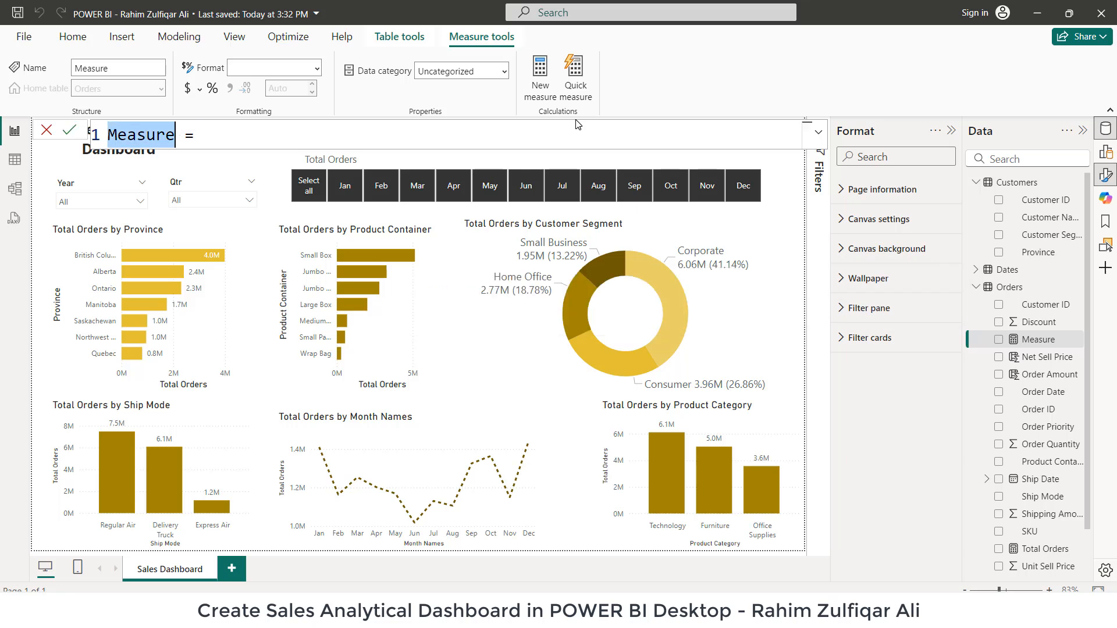
pyautogui.write('Returns')
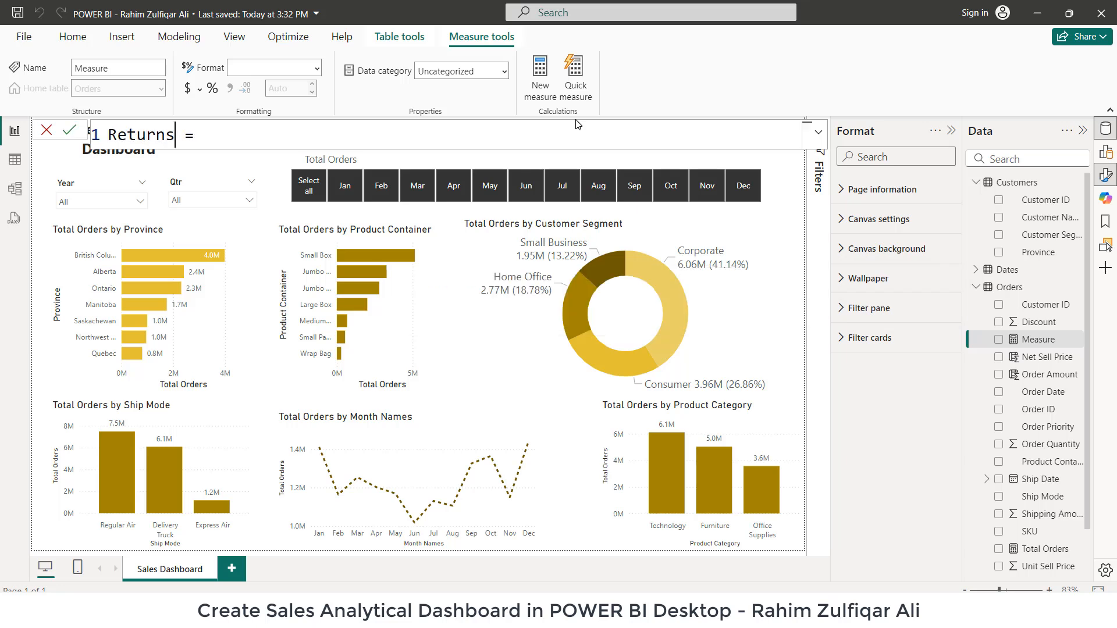
# Step: Start the Returns measure's formula with the CALCULATE function
pyautogui.press('End')
pyautogui.write('cal')
pyautogui.press('Tab')
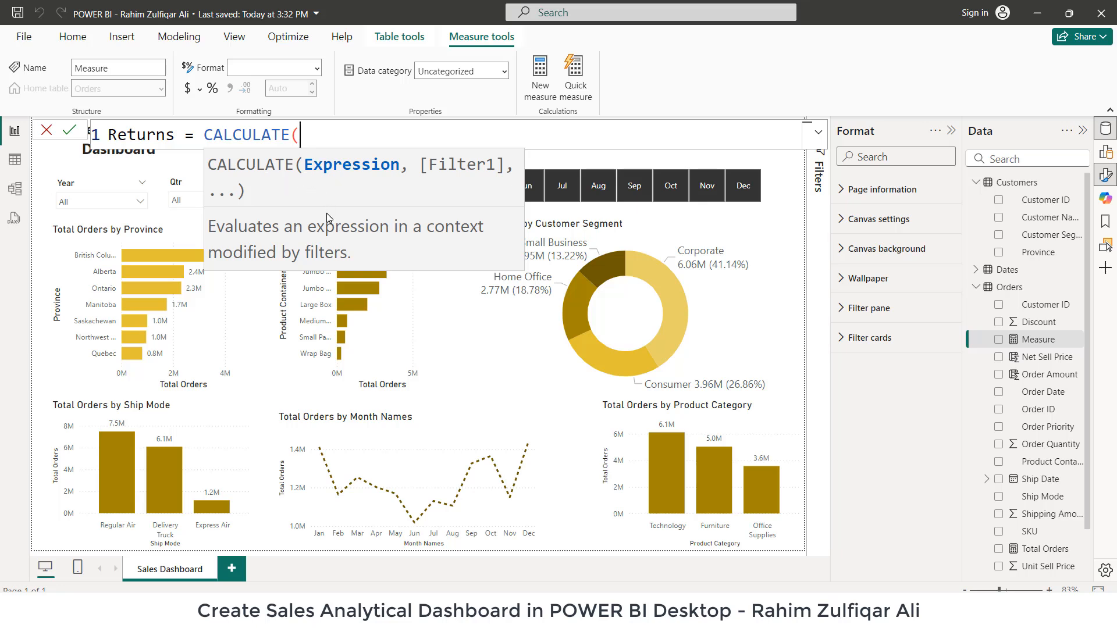
pyautogui.write('sum')
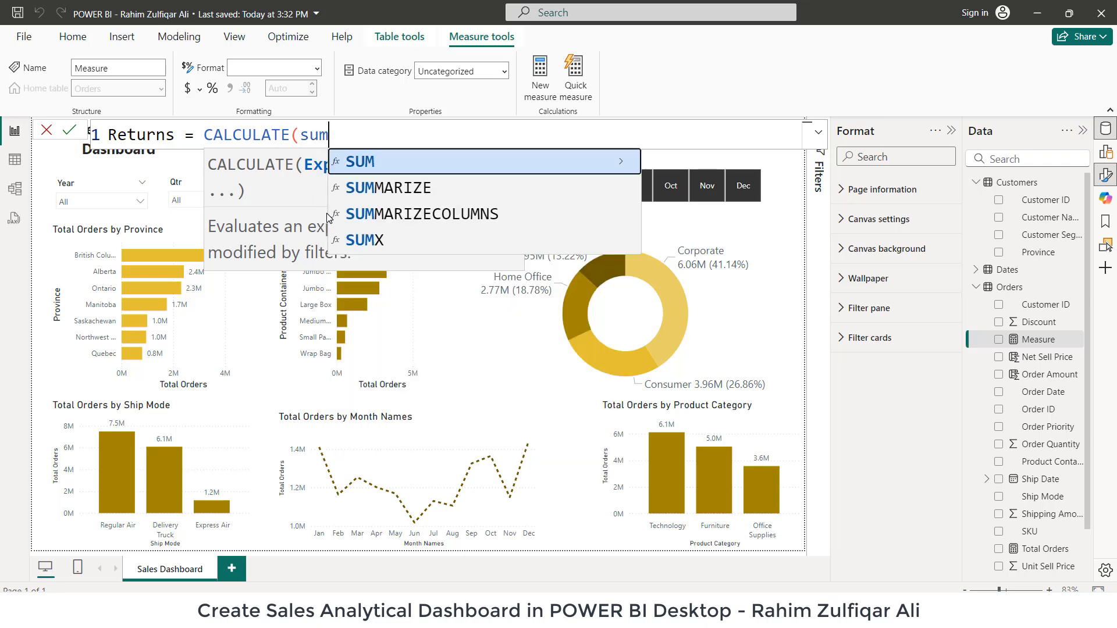
pyautogui.press('Tab')
pyautogui.write('Orders')
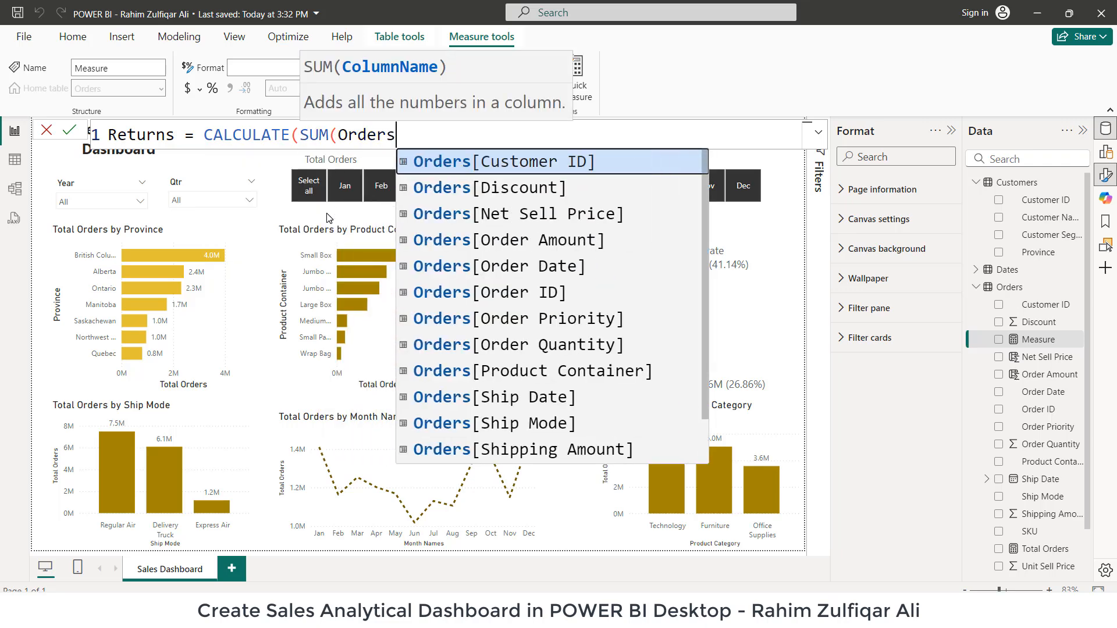
pyautogui.write('[')
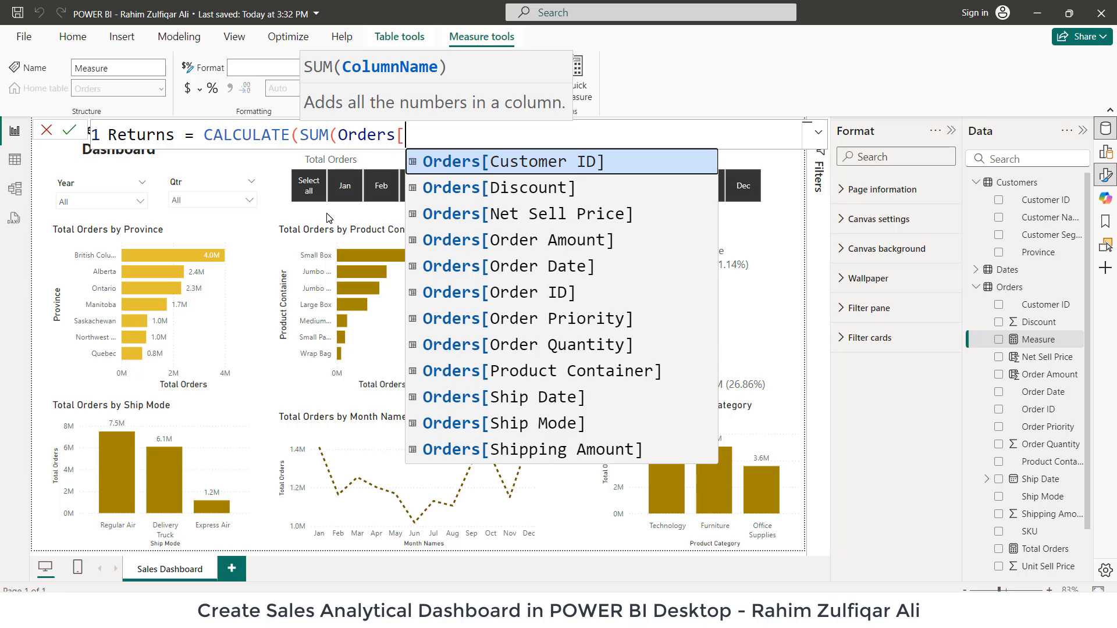
pyautogui.write('or')
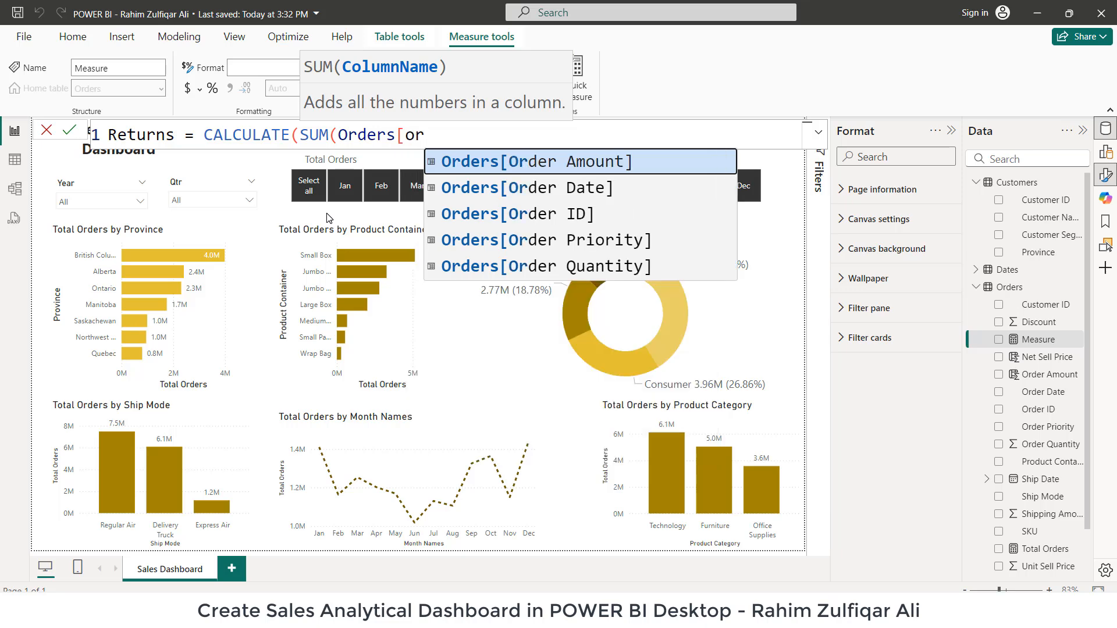
pyautogui.press('Tab')
pyautogui.write(')')
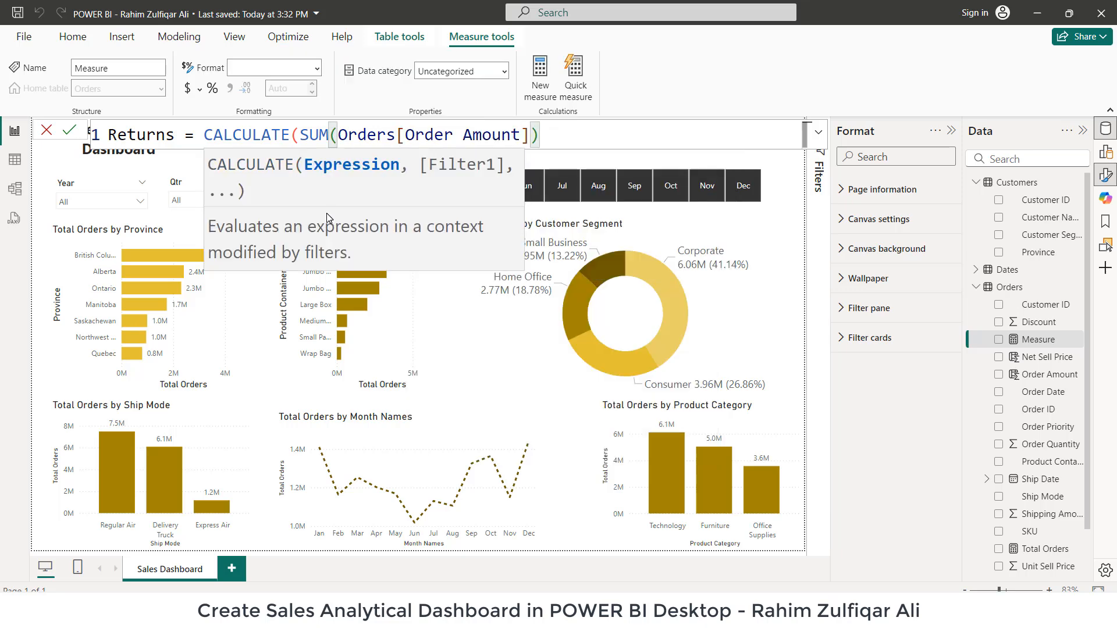
pyautogui.moveTo(300, 135); pyautogui.dragTo(543, 144)
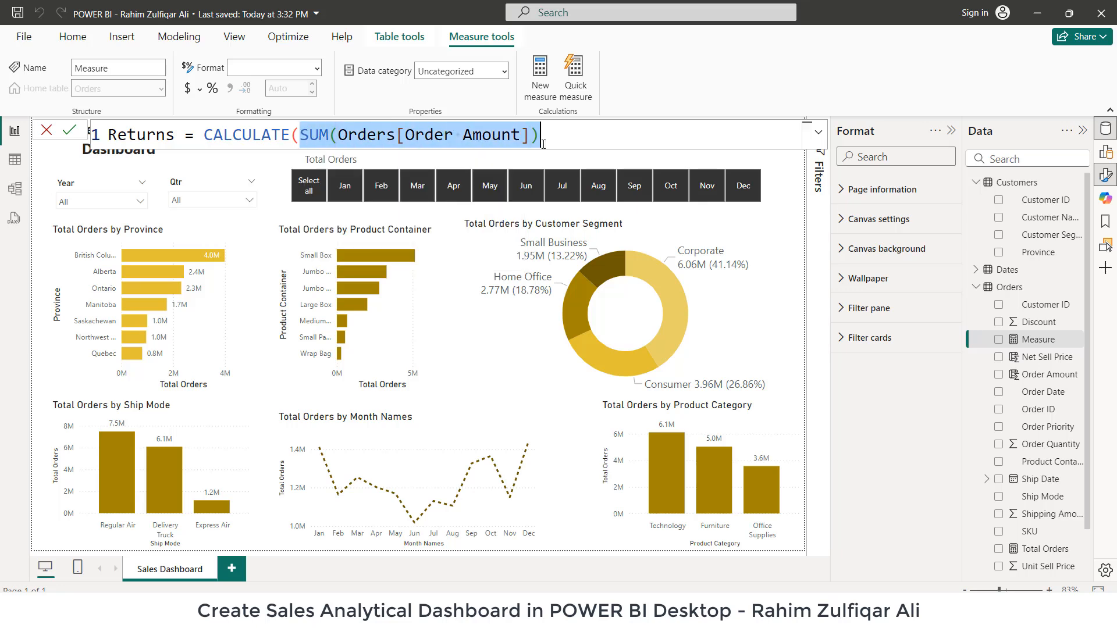
pyautogui.moveTo(300, 135); pyautogui.dragTo(541, 135)
pyautogui.press('BackSpace')
# Step: Complete and commit the Returns formula as CALCULATE([Total Orders],Returns_Data[Status]="Returned")
pyautogui.write('[')
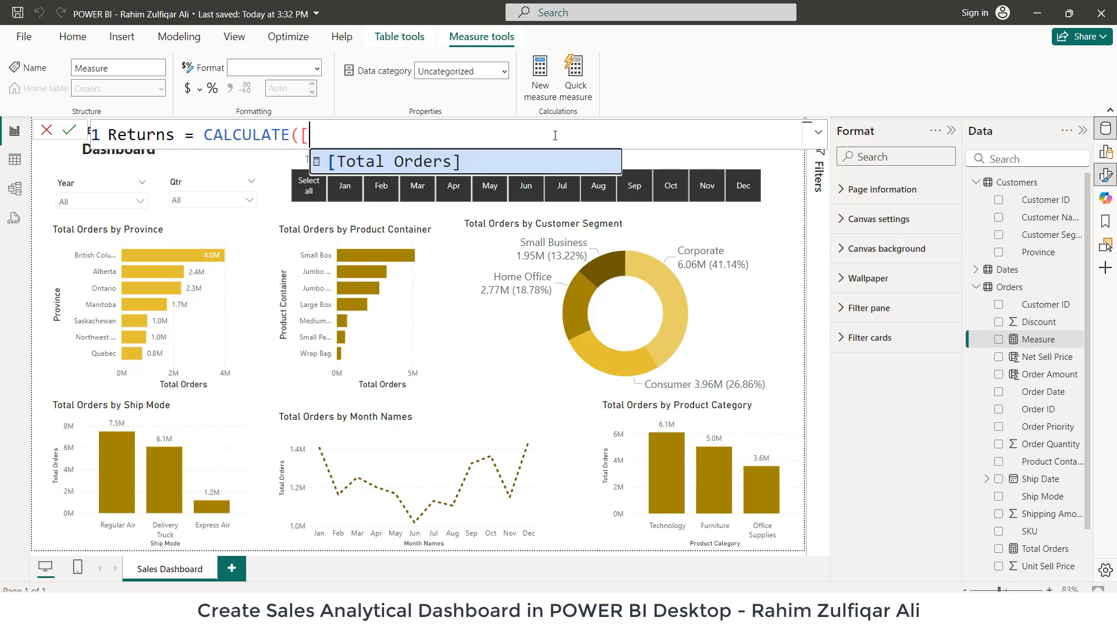
pyautogui.press('Tab')
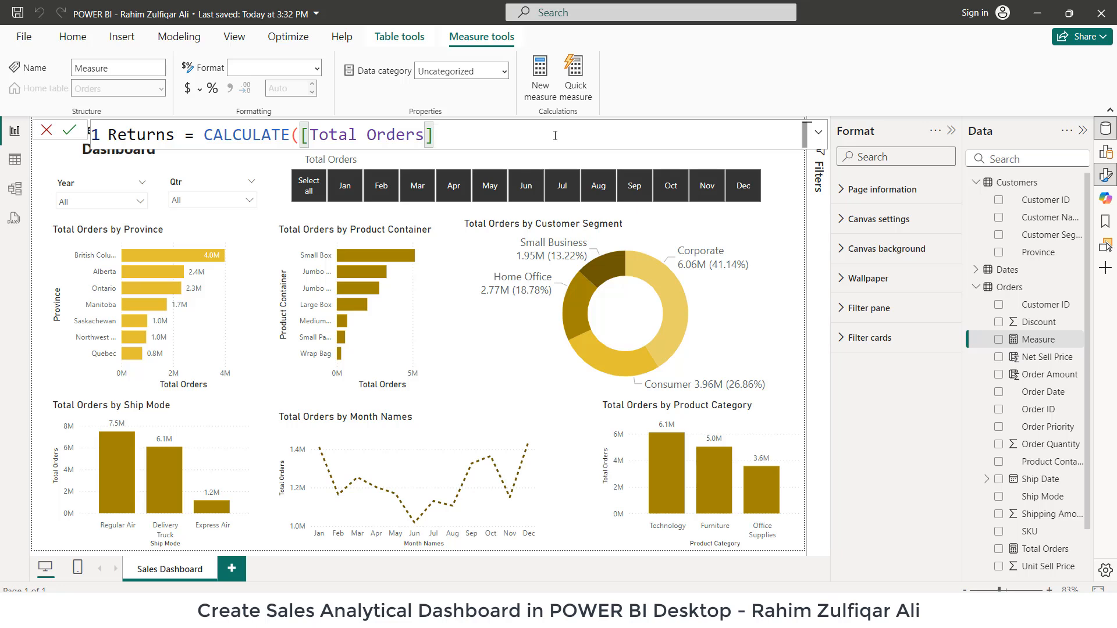
pyautogui.write(',')
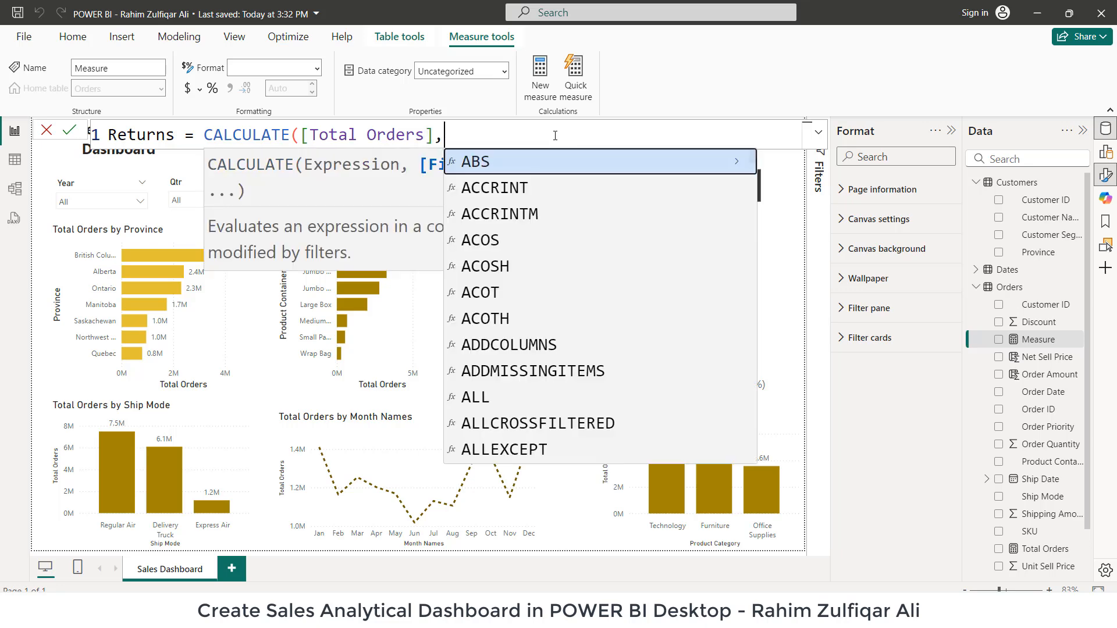
pyautogui.write('retu')
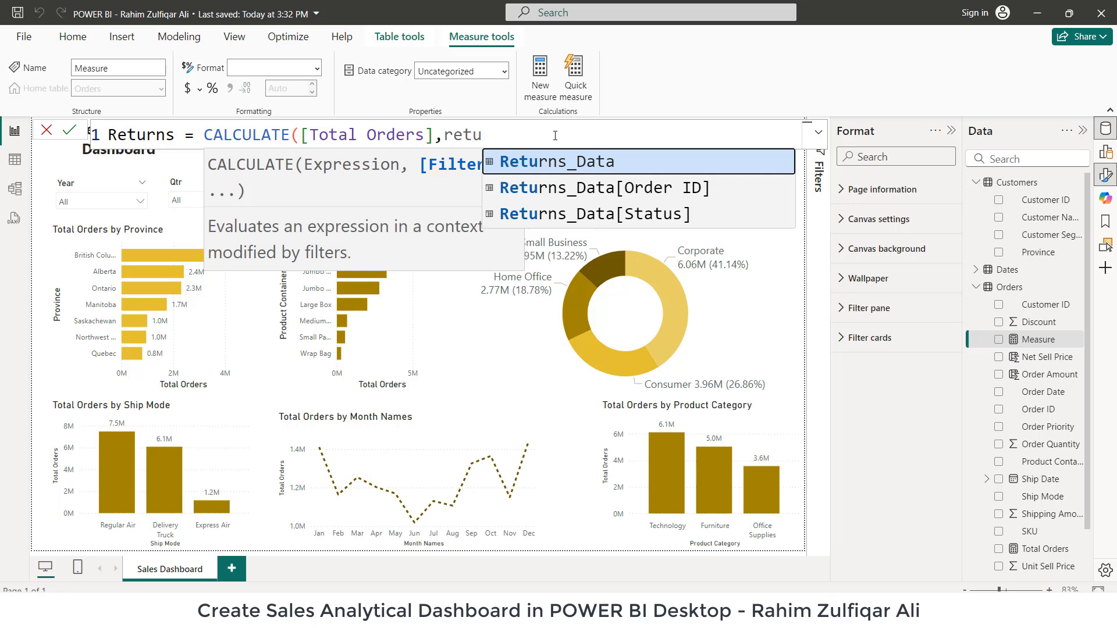
pyautogui.press('Down')
pyautogui.press('Down')
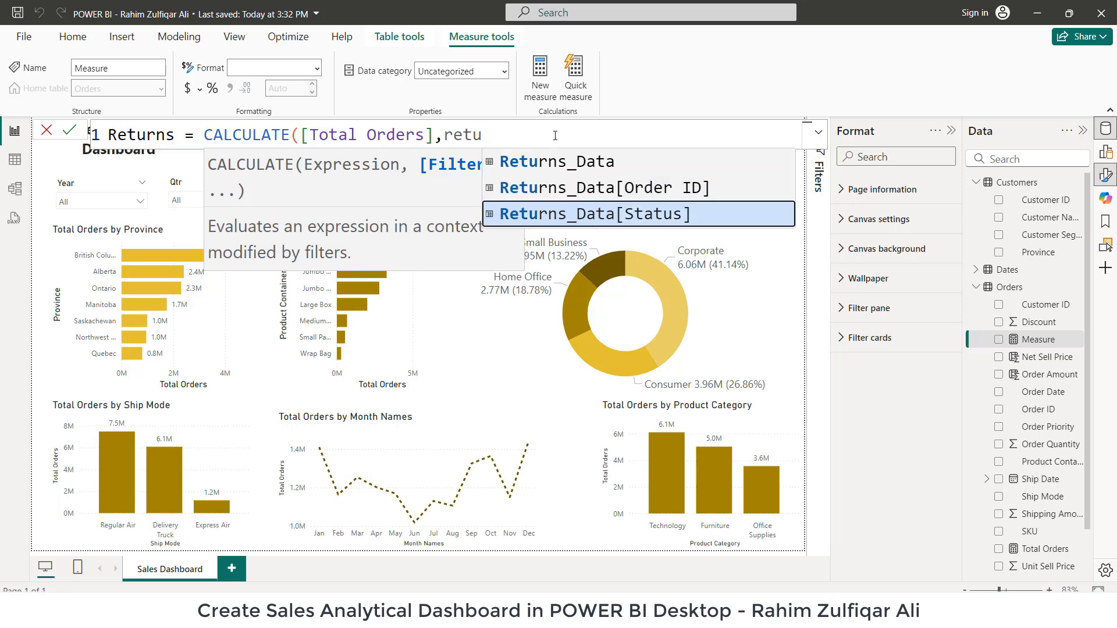
pyautogui.press('Tab')
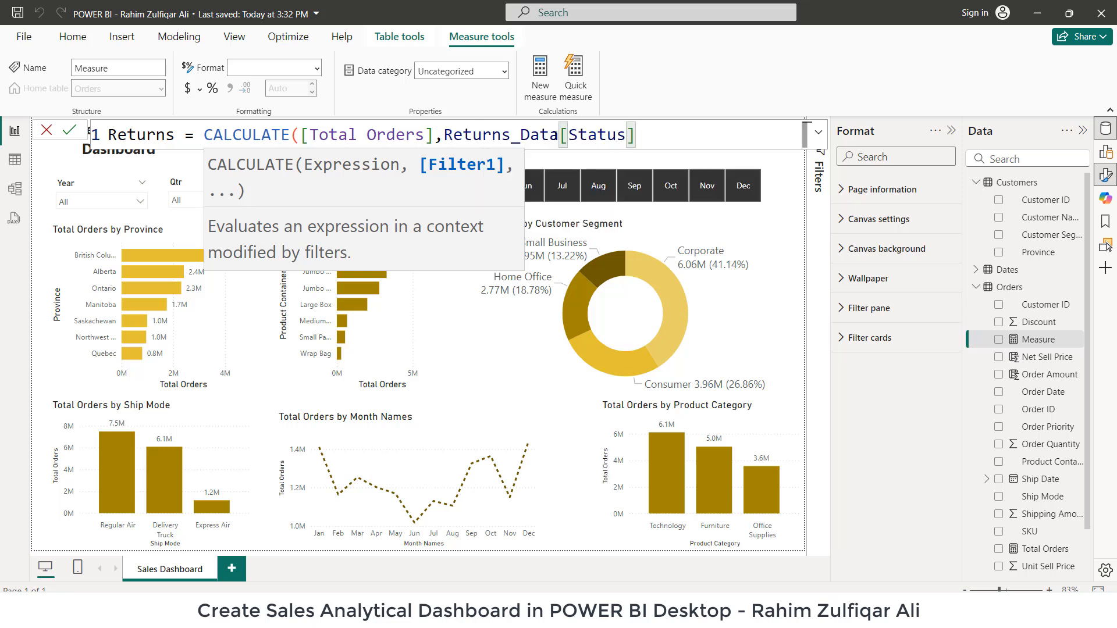
pyautogui.write('=')
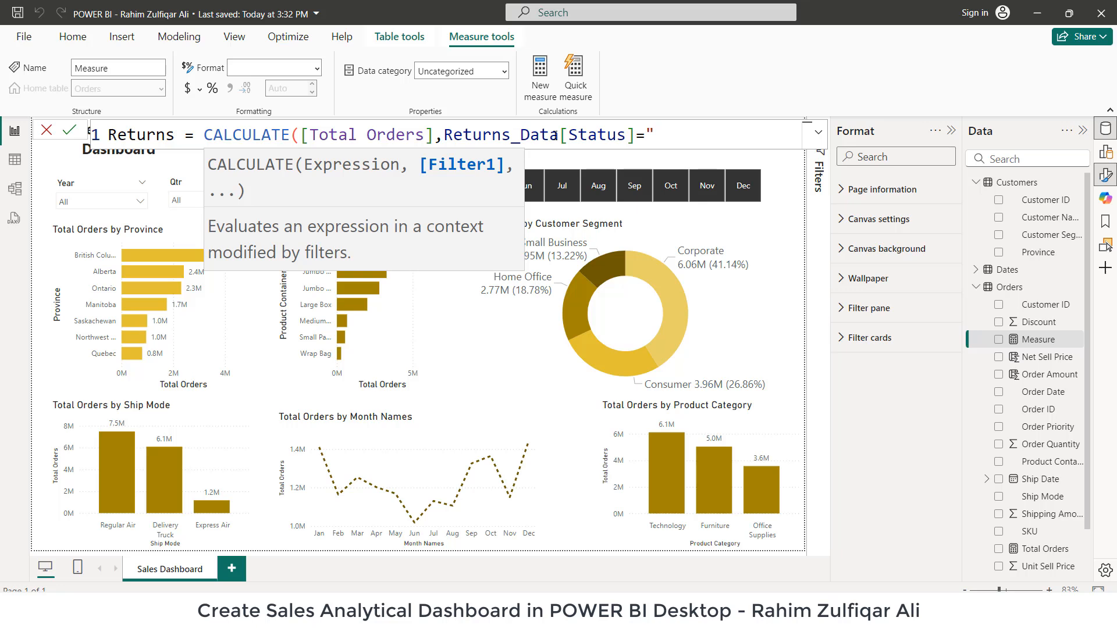
pyautogui.write('"Returned")')
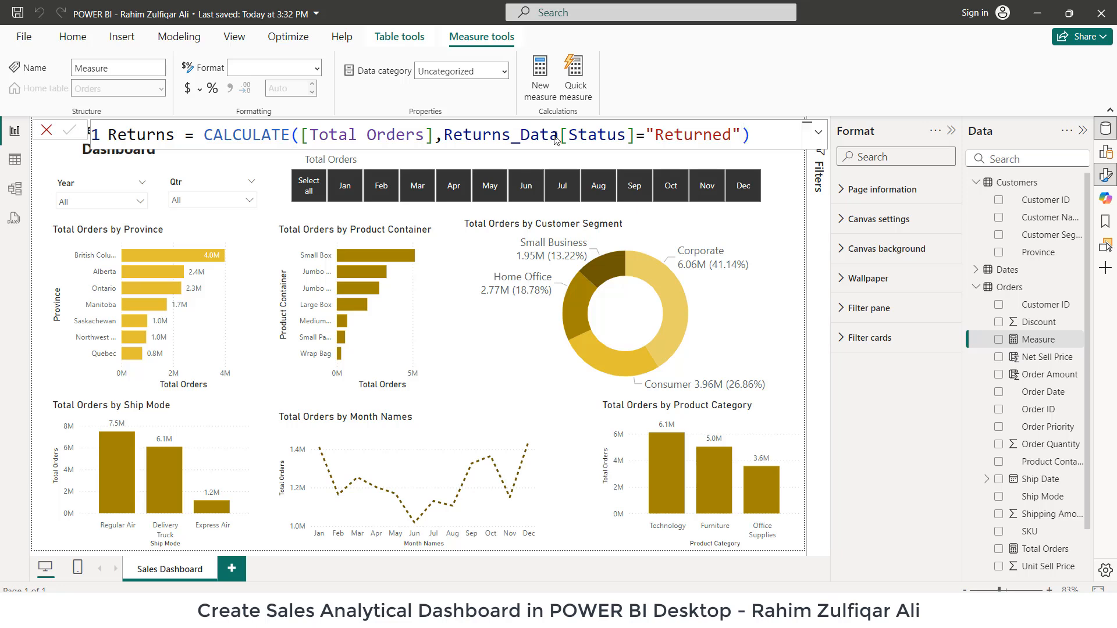
pyautogui.press('Return')
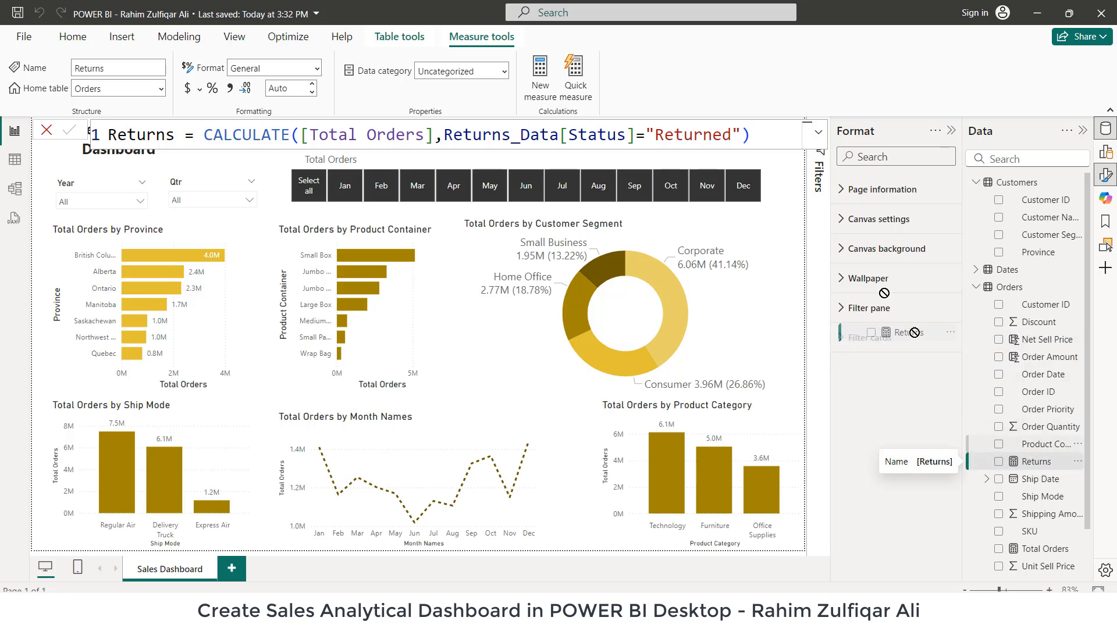
# Step: Add the Returns measure to the report canvas as a card and shrink it above the last month buttons
pyautogui.moveTo(780, 159); pyautogui.dragTo(780, 160)
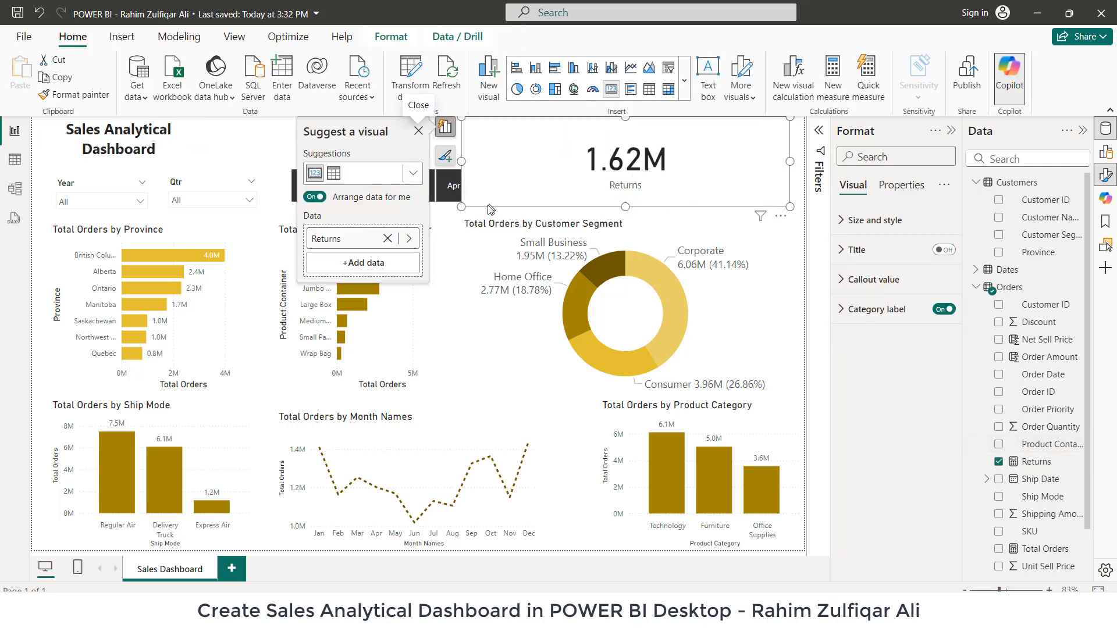
pyautogui.moveTo(461, 207); pyautogui.dragTo(675, 167)
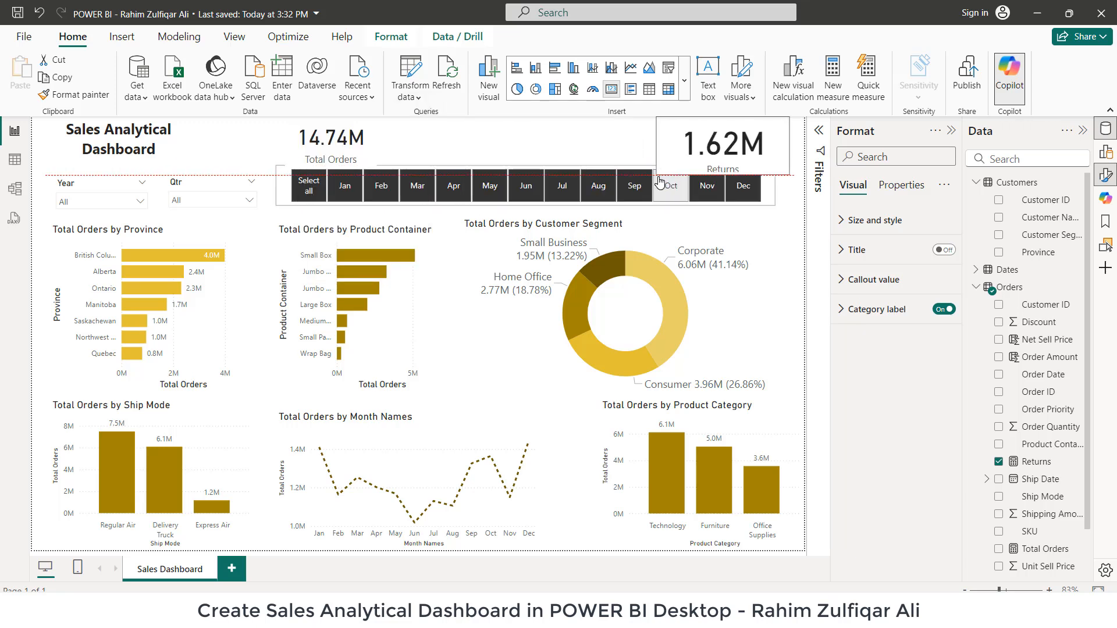
pyautogui.click(735, 155)
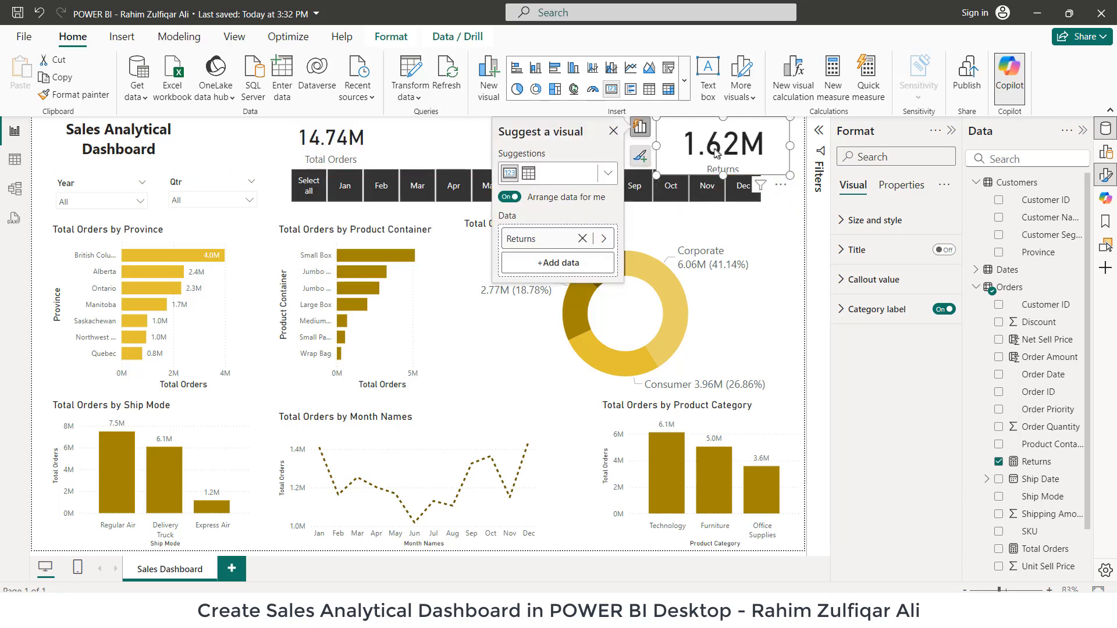
# Step: Multiply the Returns measure's formula by -1 and commit it
pyautogui.click(1038, 463)
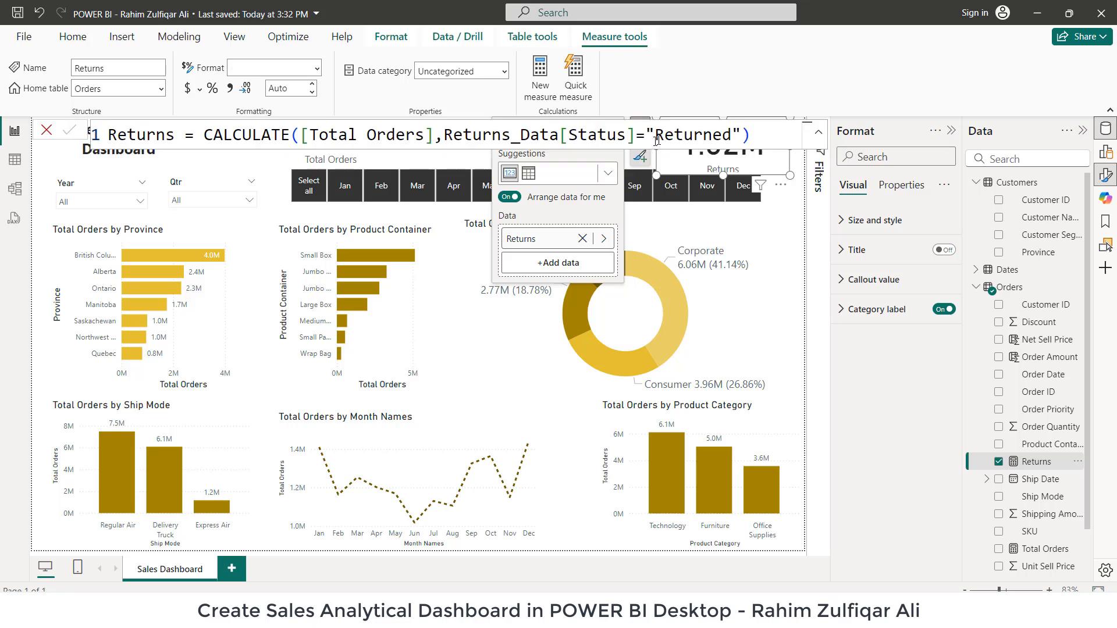
pyautogui.click(807, 131)
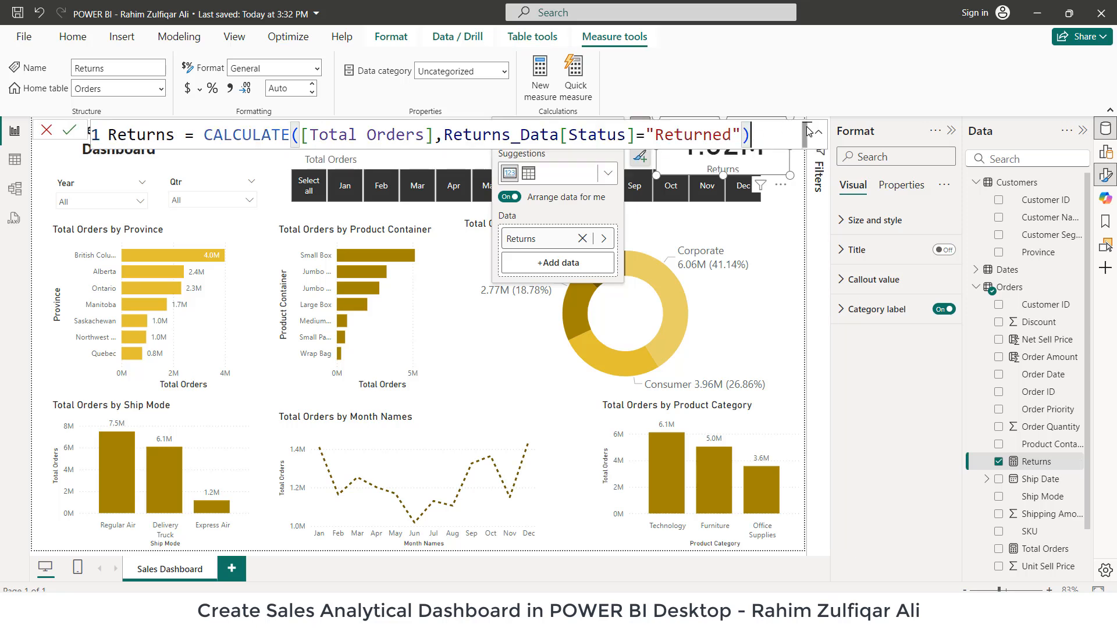
pyautogui.write('*')
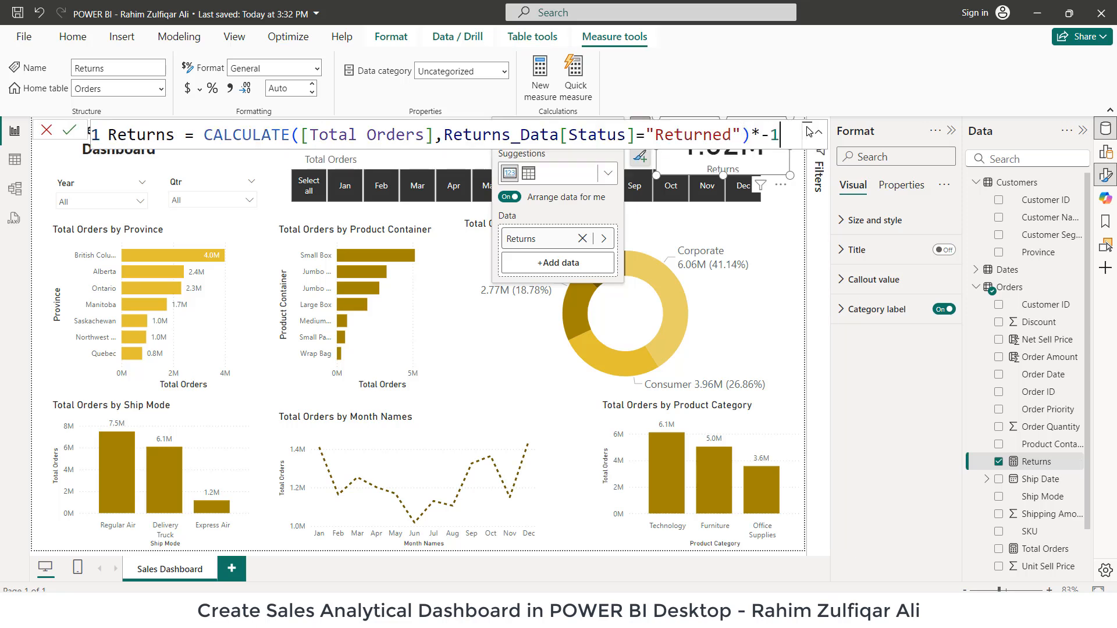
pyautogui.press('Return')
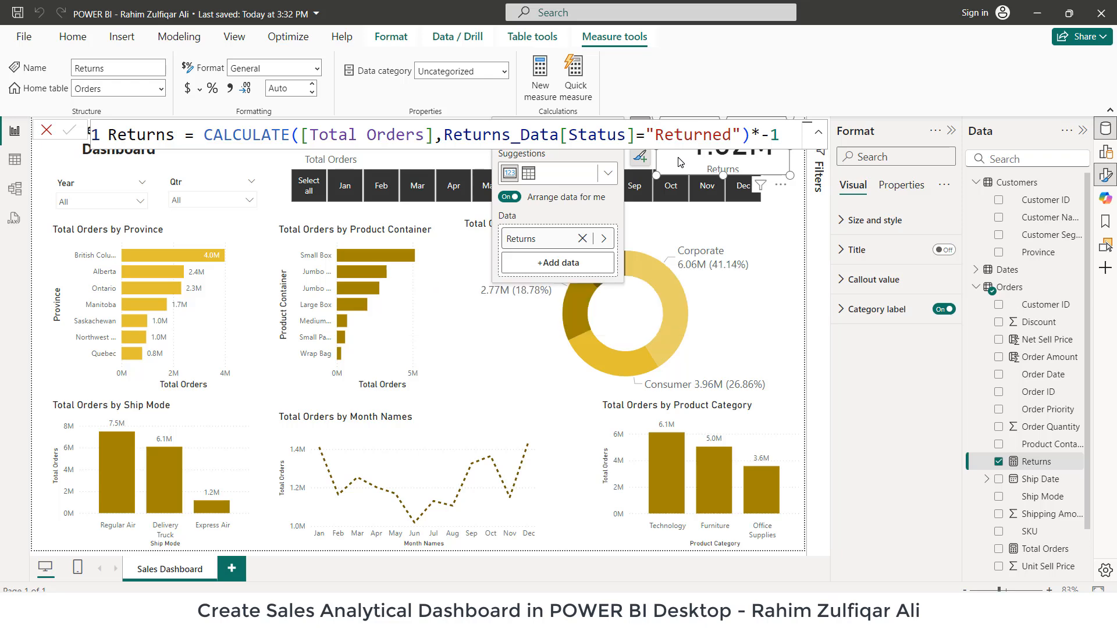
pyautogui.click(800, 198)
# Step: Position and size the Returns card to fit beside the Total Orders card, with its callout value font size set to 30
pyautogui.moveTo(734, 150); pyautogui.dragTo(454, 148)
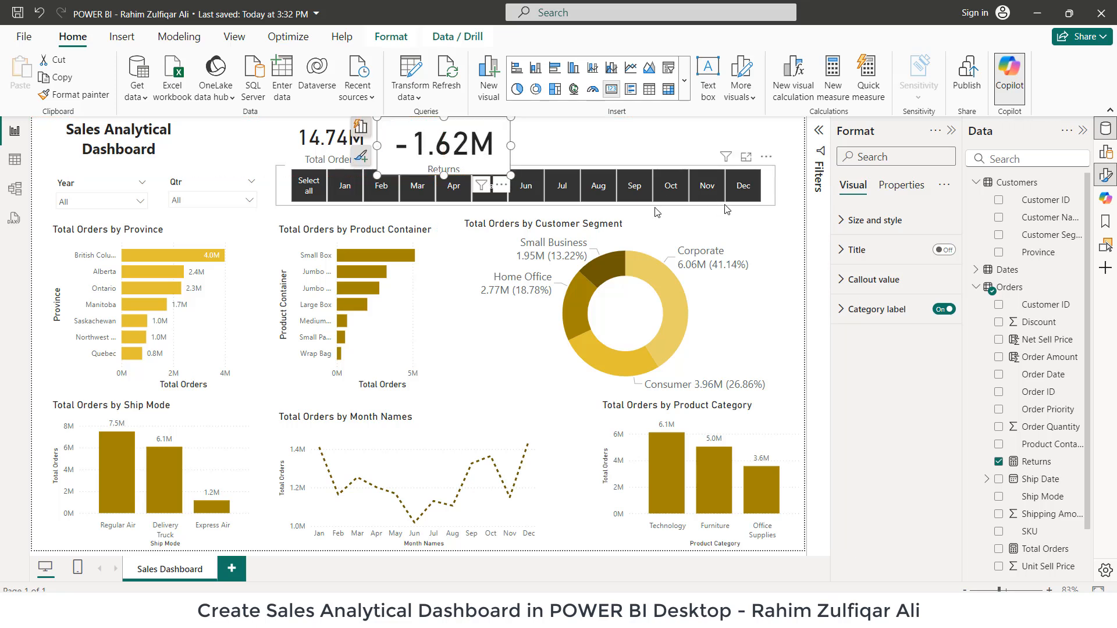
pyautogui.click(361, 156)
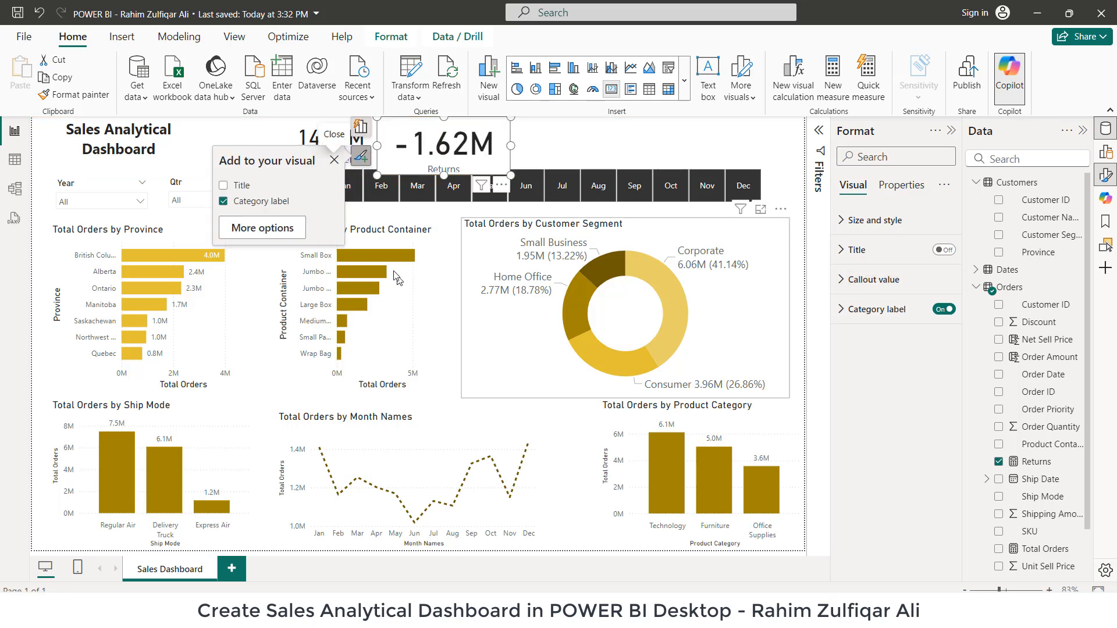
pyautogui.click(259, 228)
pyautogui.click(889, 280)
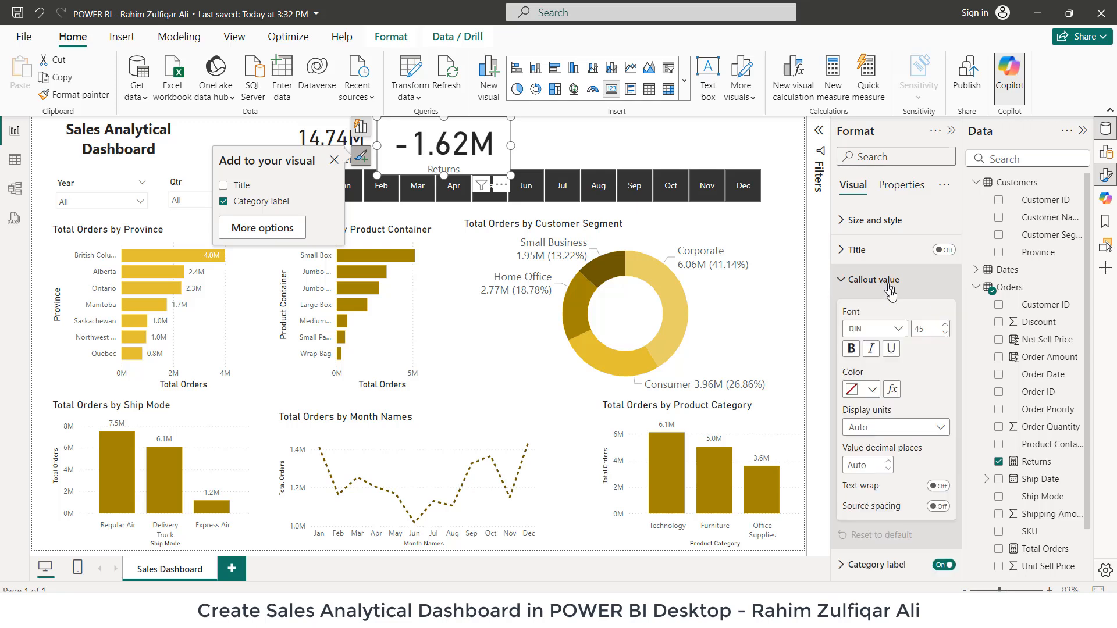
pyautogui.click(931, 330)
pyautogui.write('30')
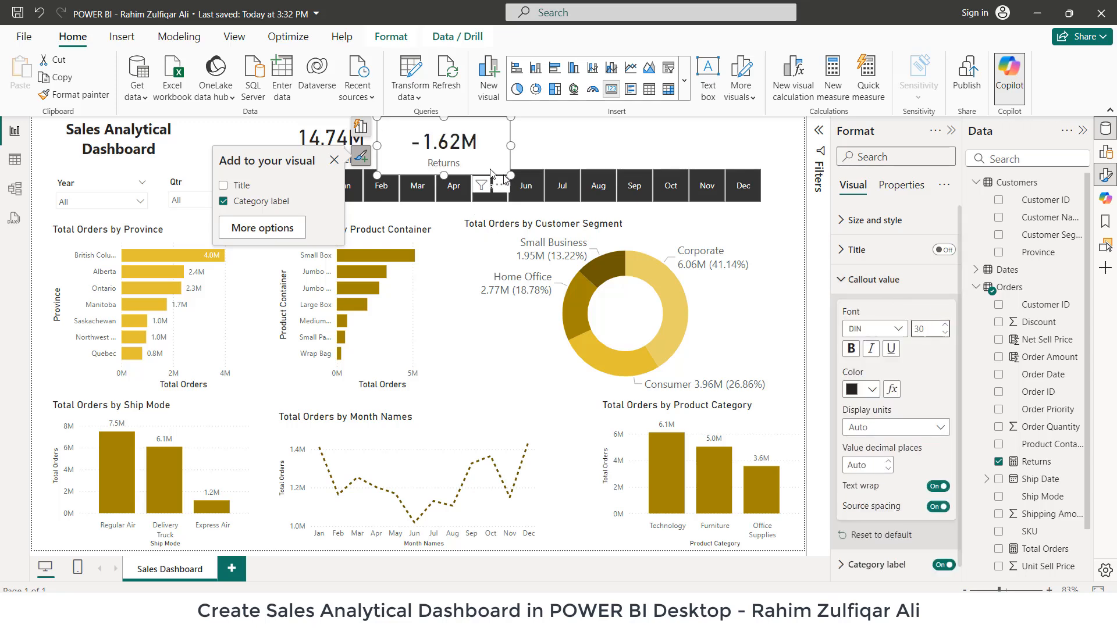
pyautogui.moveTo(510, 175); pyautogui.dragTo(465, 168)
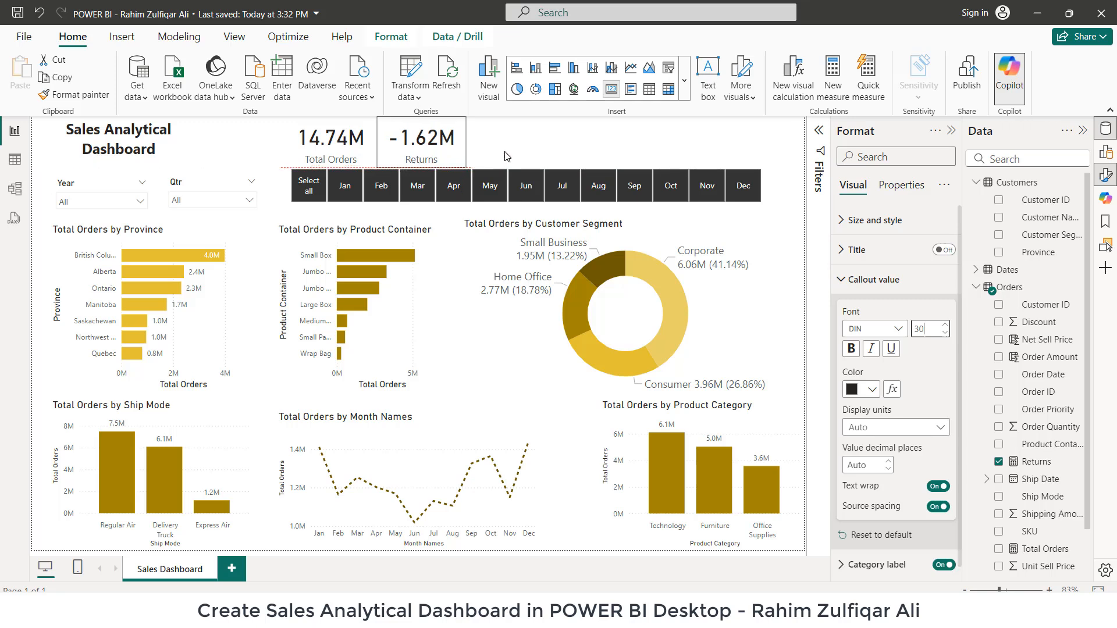
pyautogui.click(555, 144)
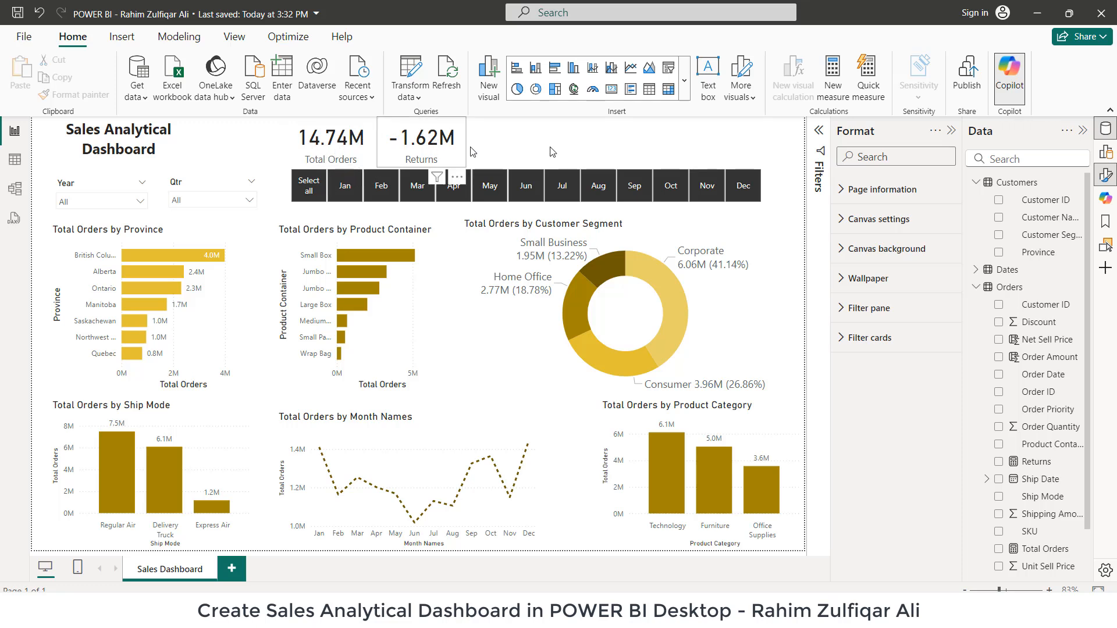
# Step: Add a new measure to the Orders table and name it Net Orders
pyautogui.click(1012, 294)
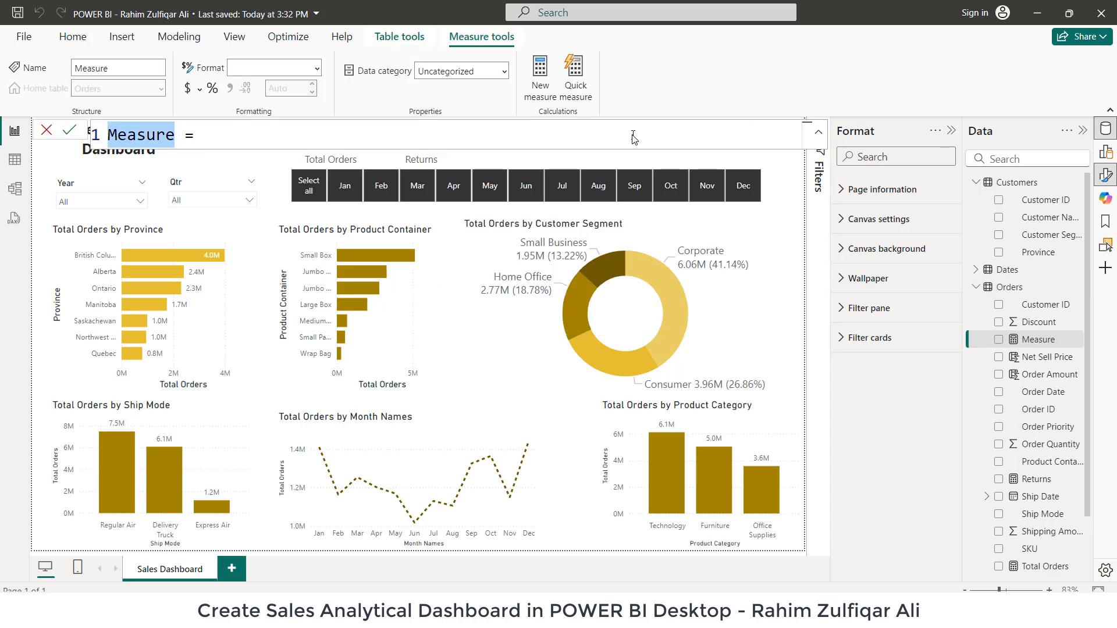
pyautogui.write('Net ')
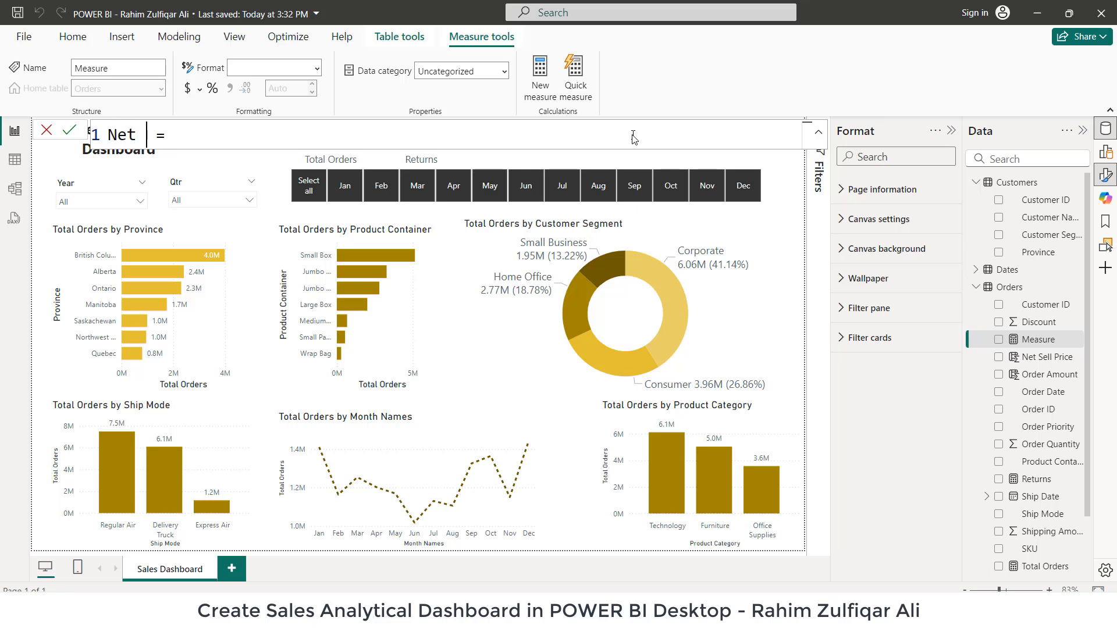
pyautogui.write('Amo')
pyautogui.press('BackSpace')
pyautogui.press('BackSpace')
pyautogui.press('BackSpace')
pyautogui.write('Orders')
# Step: Define the Net Orders measure as [Total Orders] + [Returns] and commit it
pyautogui.press('End')
pyautogui.write('[')
pyautogui.press('Down')
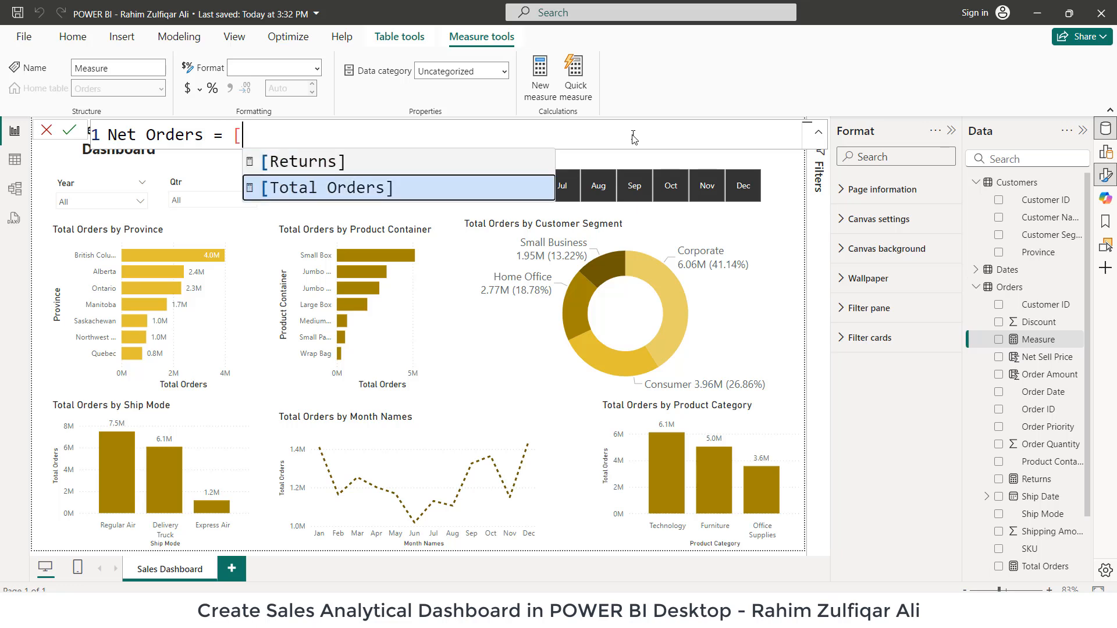
pyautogui.press('Tab')
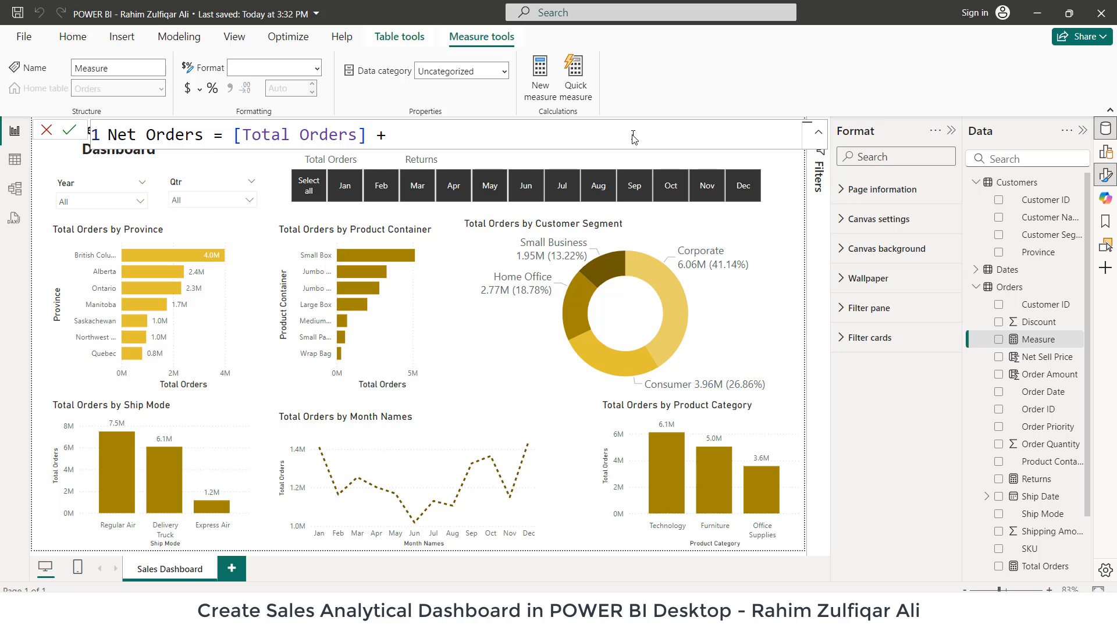
pyautogui.write('[')
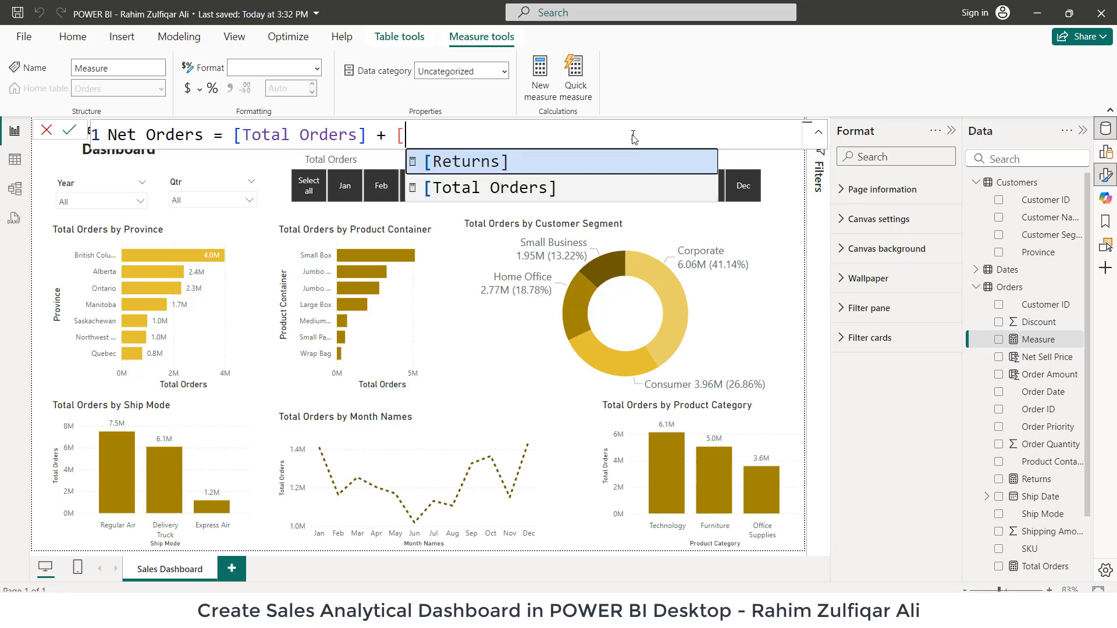
pyautogui.press('Tab')
pyautogui.press('Return')
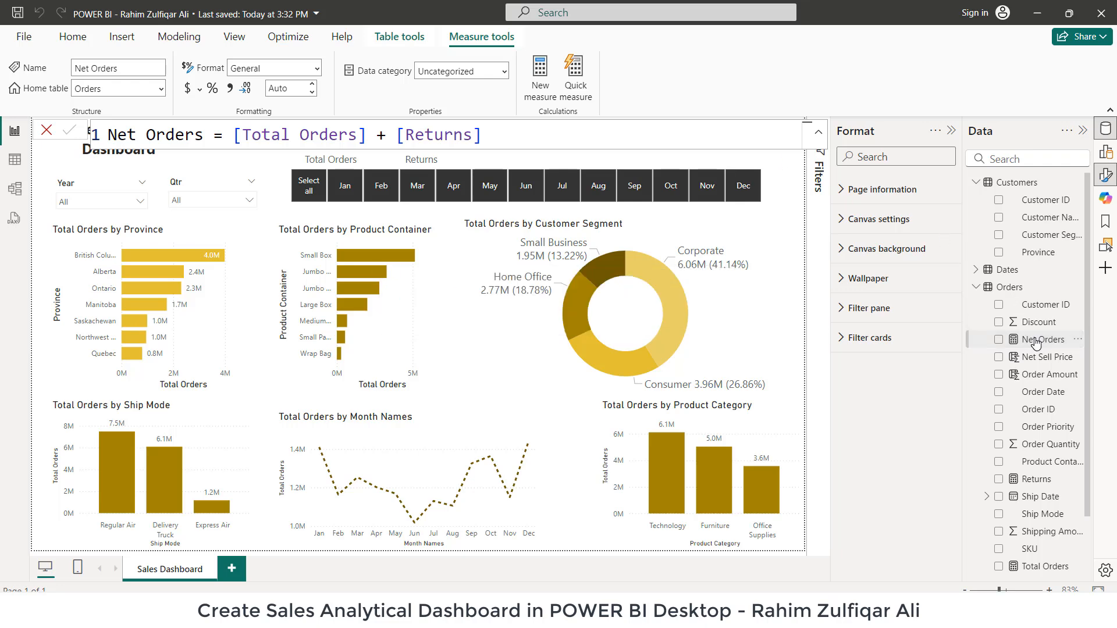
# Step: Add a Net Orders card with callout value font size 30 and shrink it to fit beside the Returns card
pyautogui.moveTo(1035, 342); pyautogui.dragTo(741, 163)
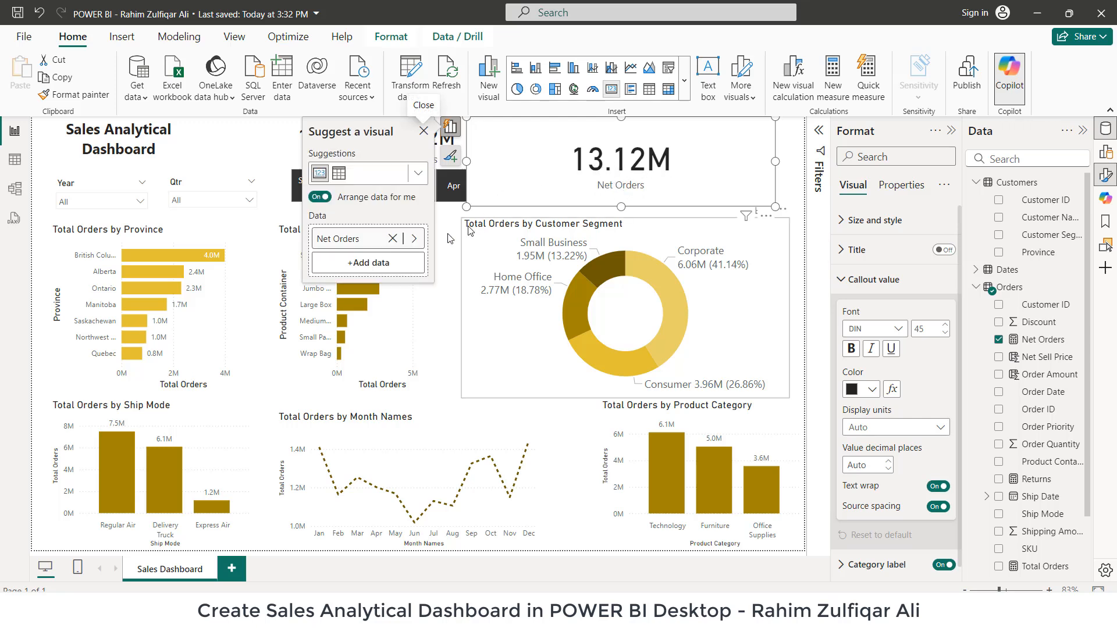
pyautogui.doubleClick(929, 329)
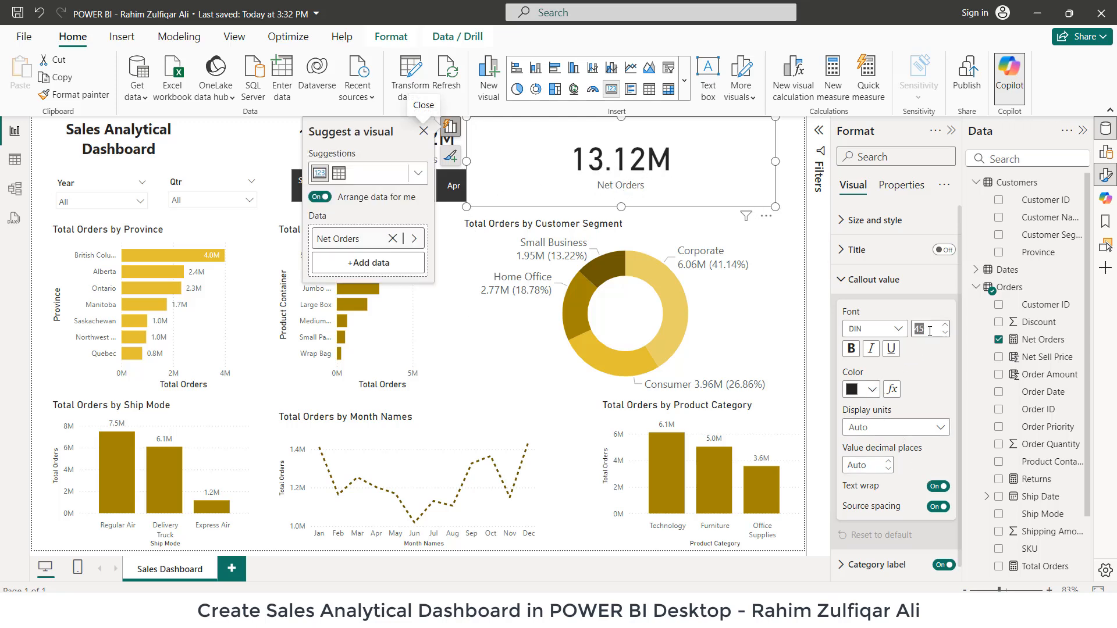
pyautogui.write('30')
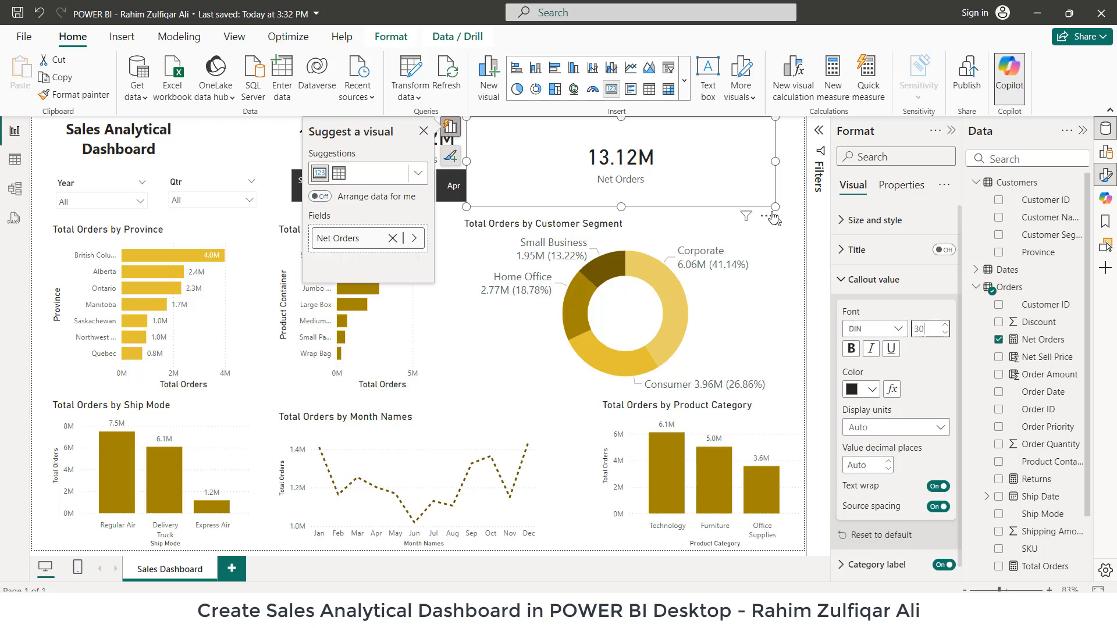
pyautogui.moveTo(772, 207); pyautogui.dragTo(576, 173)
pyautogui.click(618, 144)
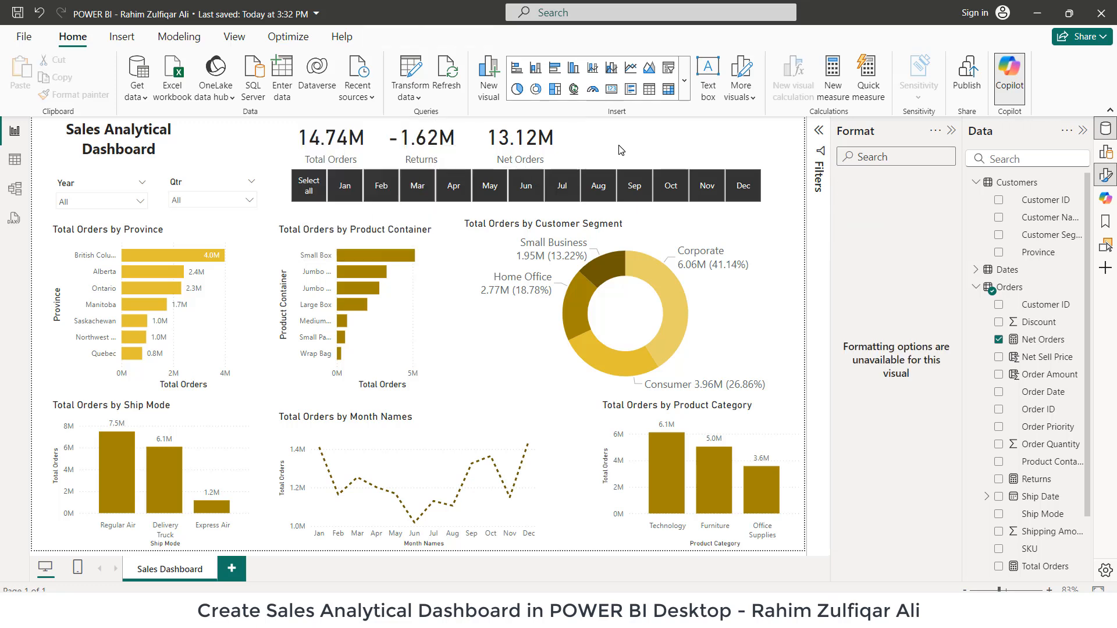
# Step: Add Product Name from the Products table as a new visual on the canvas, summarized as Count (Distinct)
pyautogui.click(977, 287)
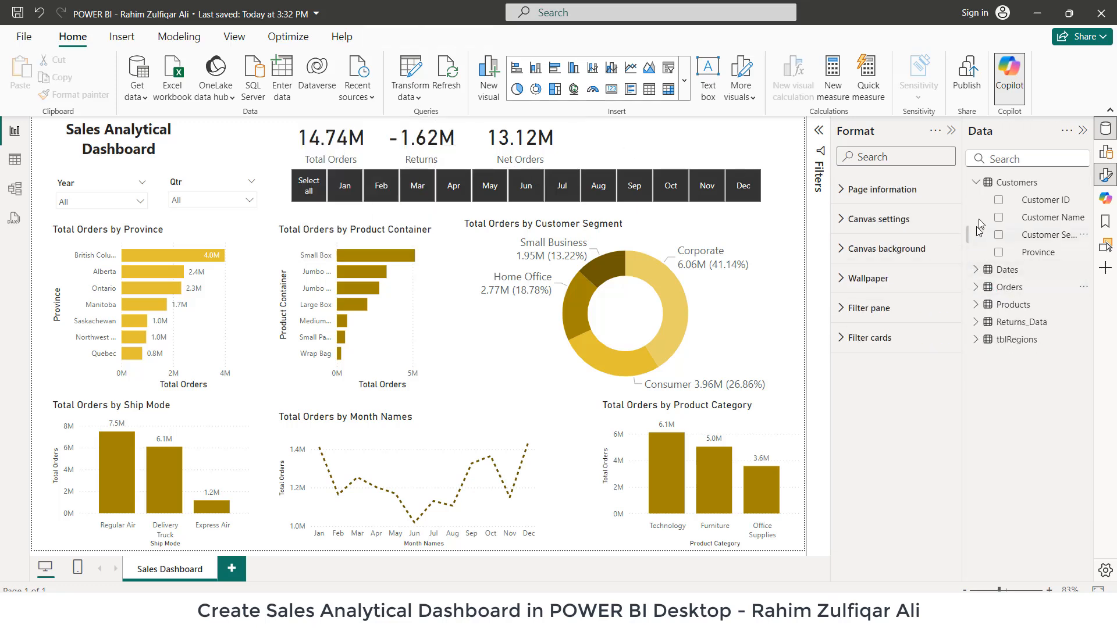
pyautogui.click(980, 184)
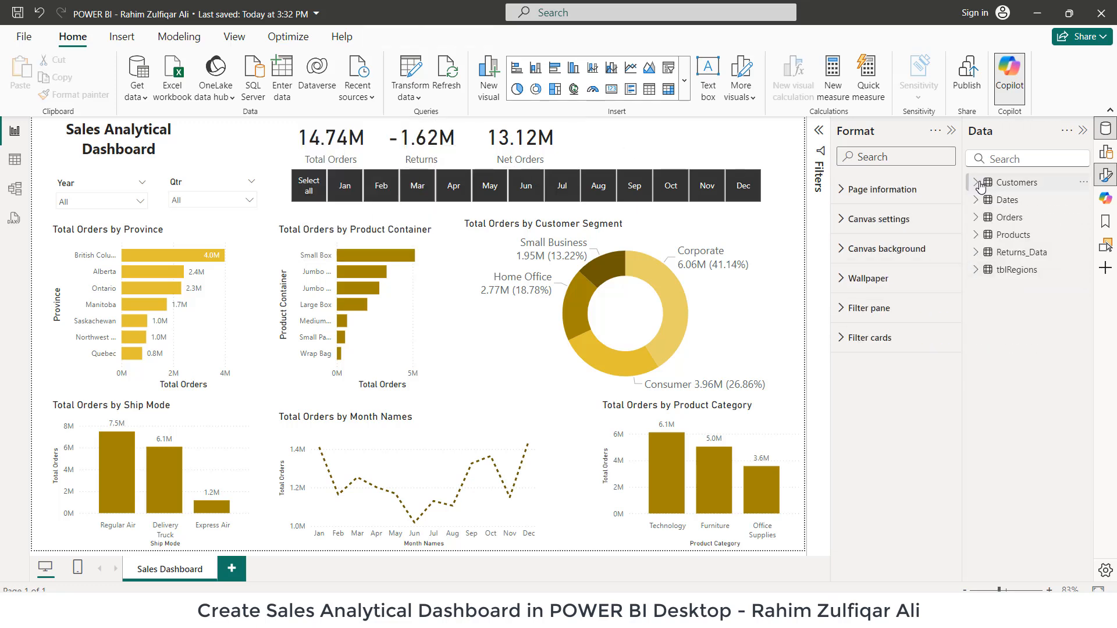
pyautogui.click(979, 236)
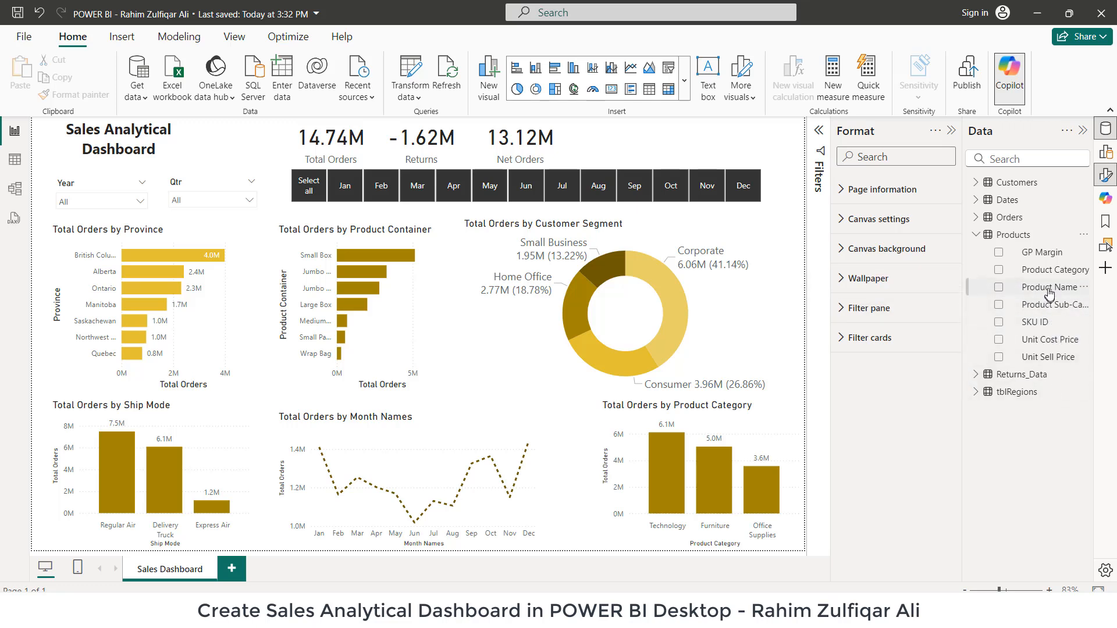
pyautogui.moveTo(1049, 293); pyautogui.dragTo(678, 149)
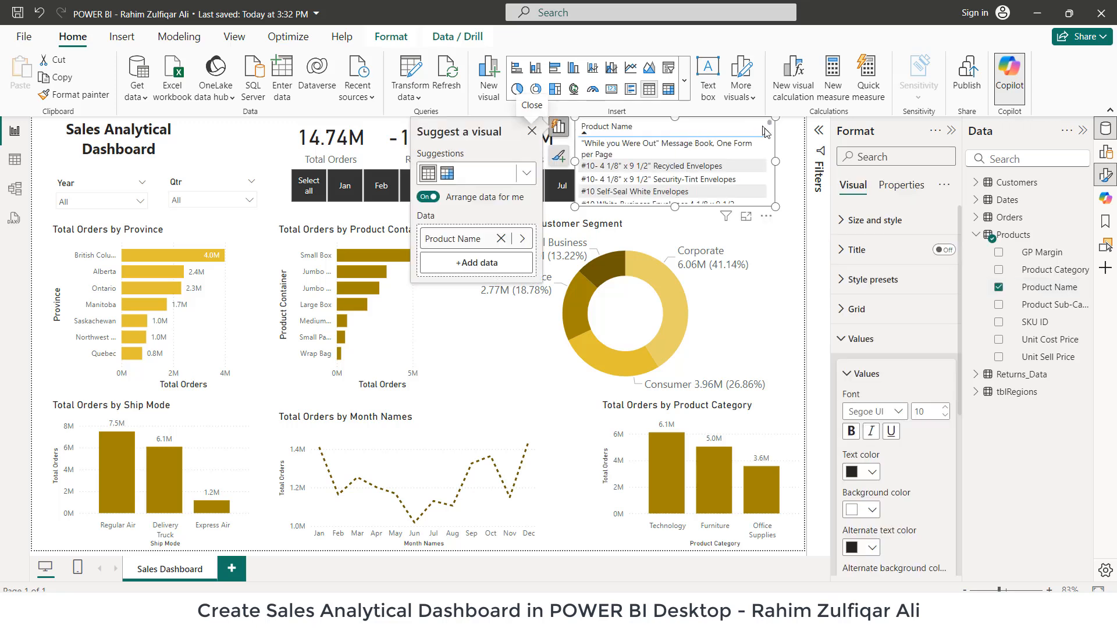
pyautogui.rightClick(464, 240)
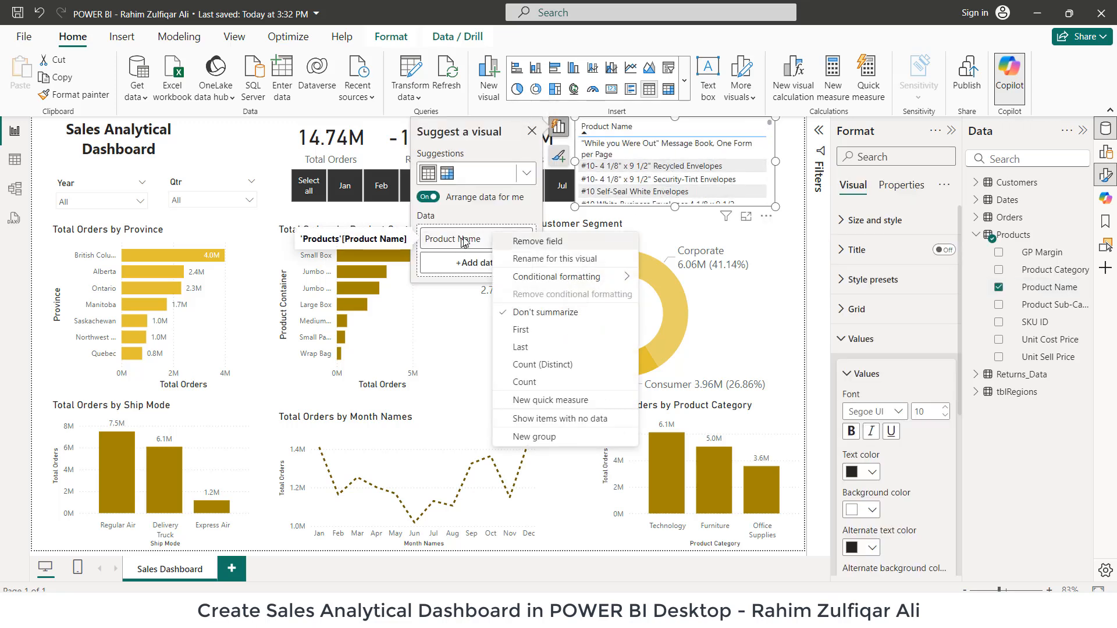
pyautogui.click(542, 365)
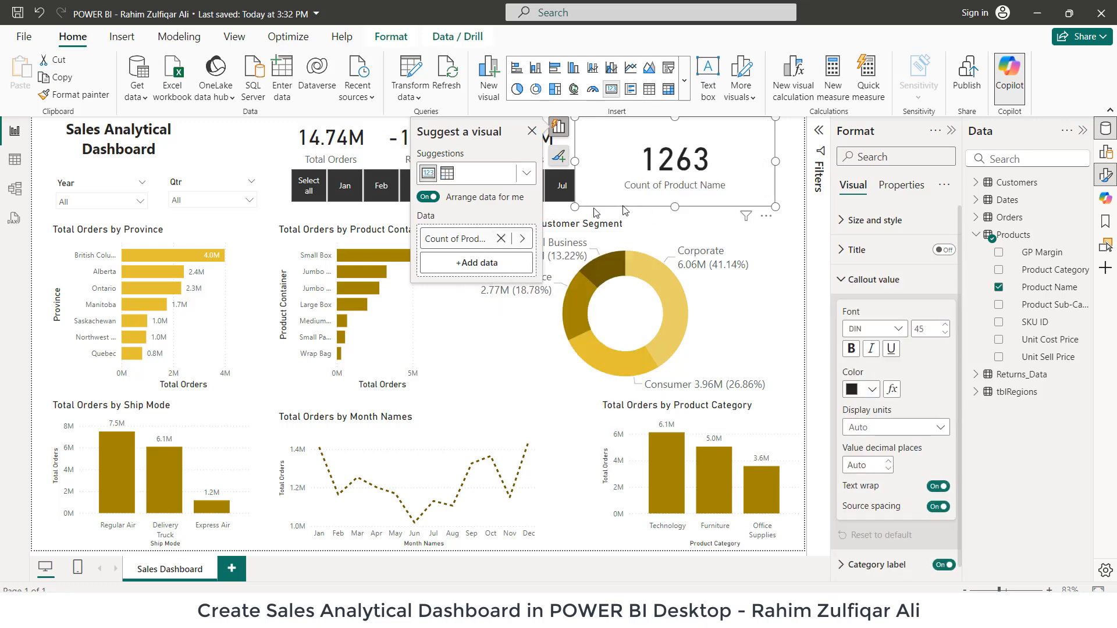
# Step: Resize the product count card, set its callout value font size to 30, and place it beside the Net Orders card
pyautogui.moveTo(576, 206); pyautogui.dragTo(641, 165)
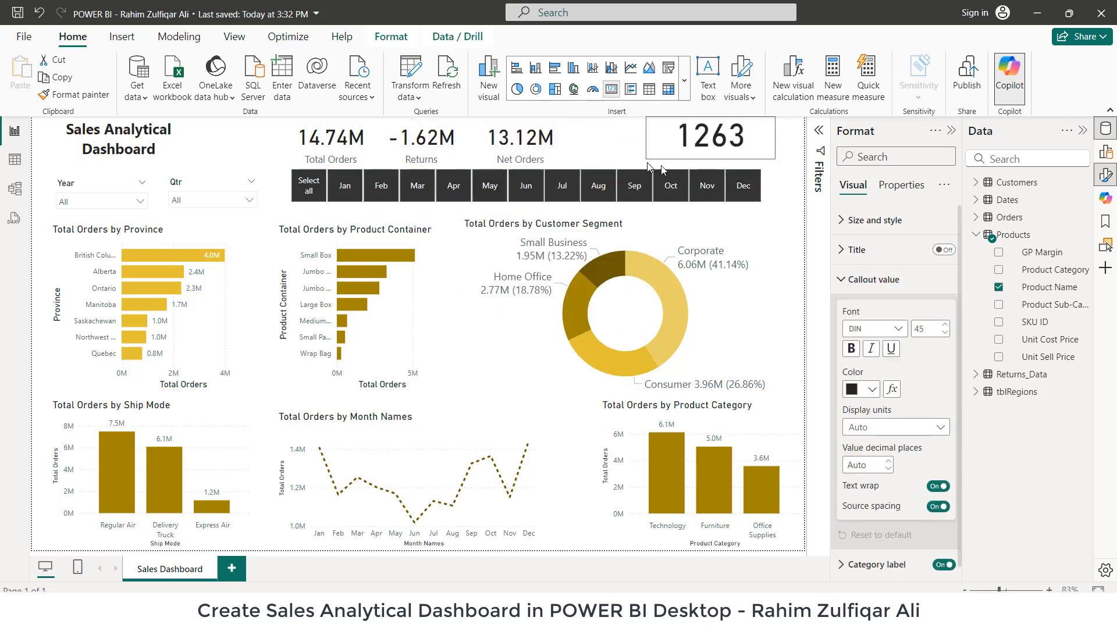
pyautogui.doubleClick(932, 331)
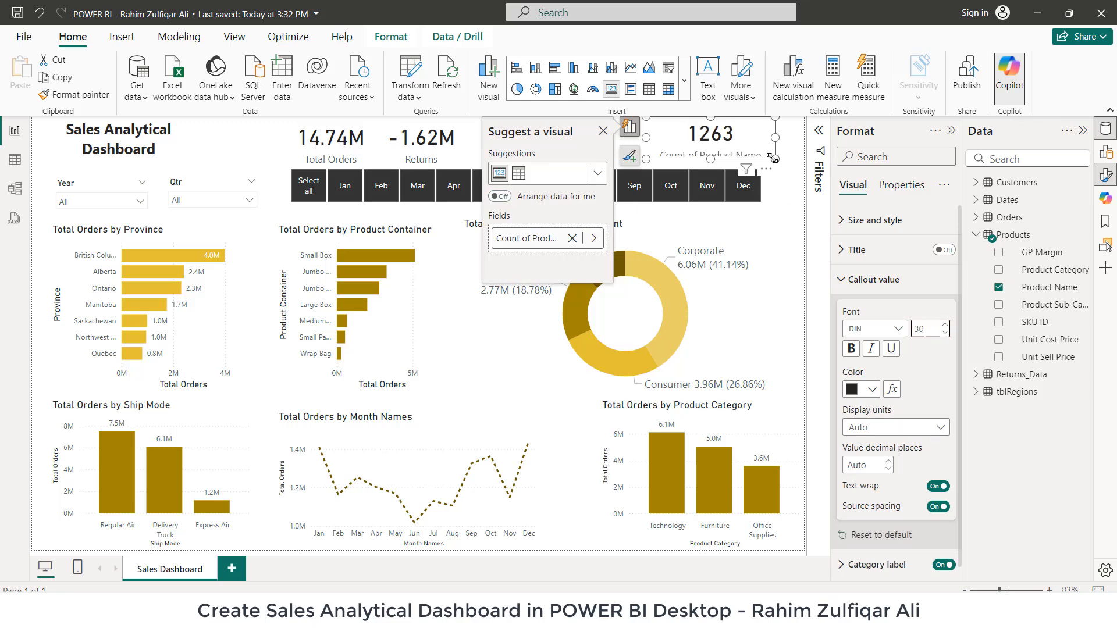
pyautogui.moveTo(773, 158); pyautogui.dragTo(773, 165)
pyautogui.moveTo(770, 174); pyautogui.dragTo(689, 173)
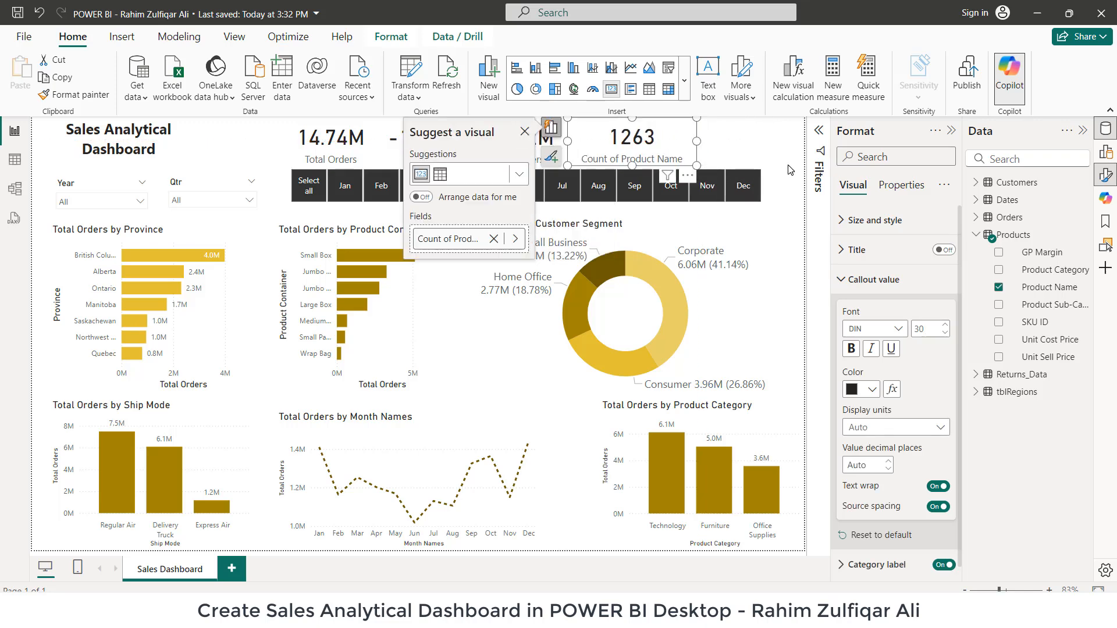
pyautogui.click(790, 169)
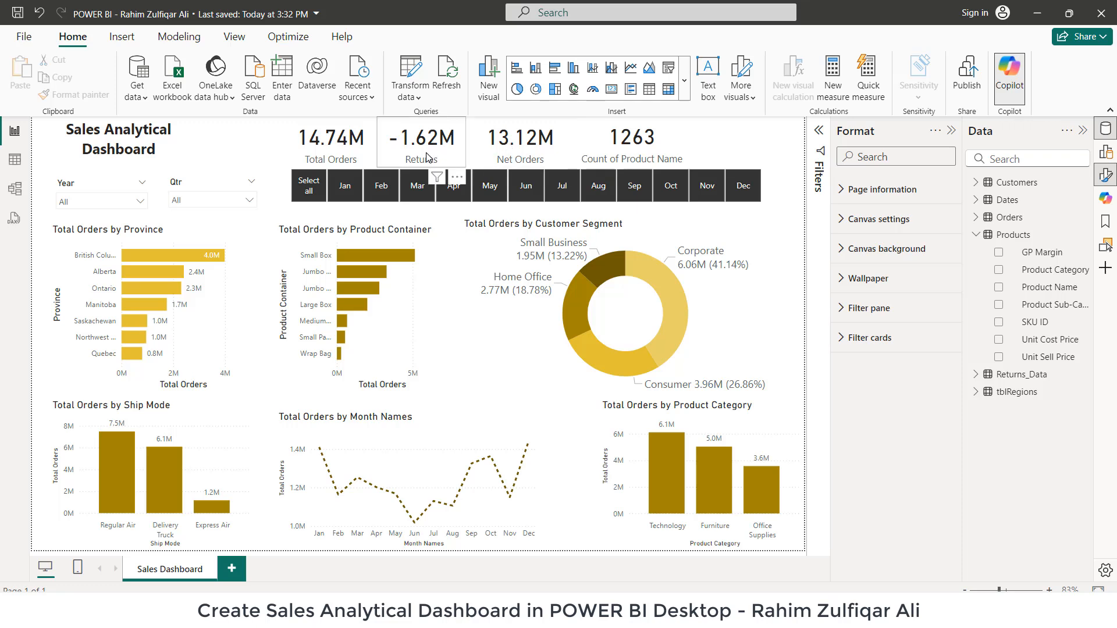
# Step: Select the Returns card in the KPI row
pyautogui.click(525, 155)
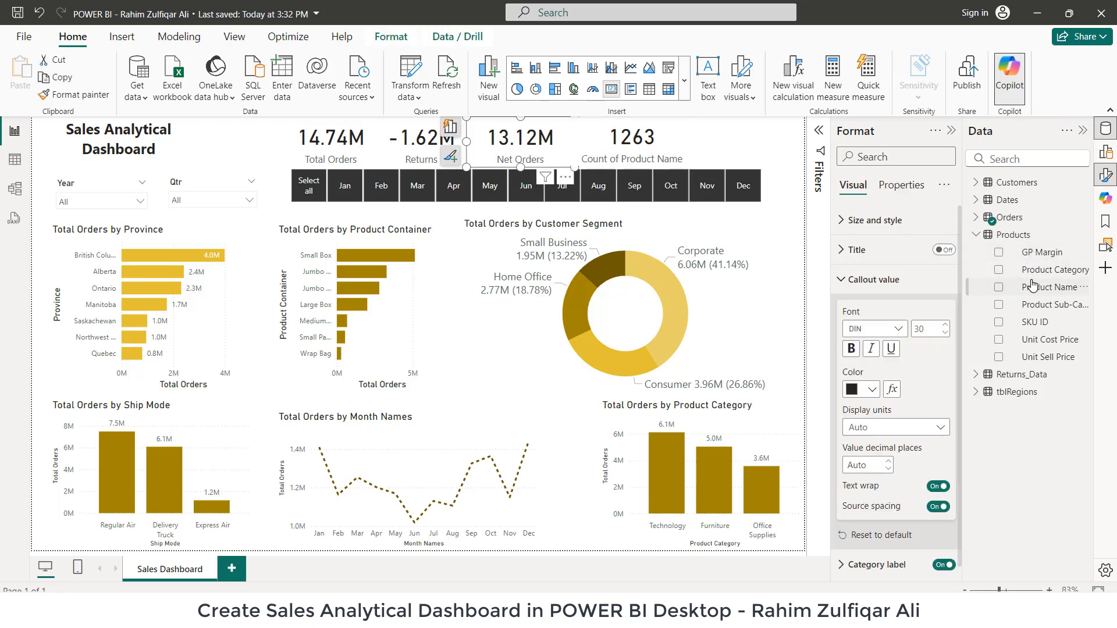
pyautogui.click(416, 146)
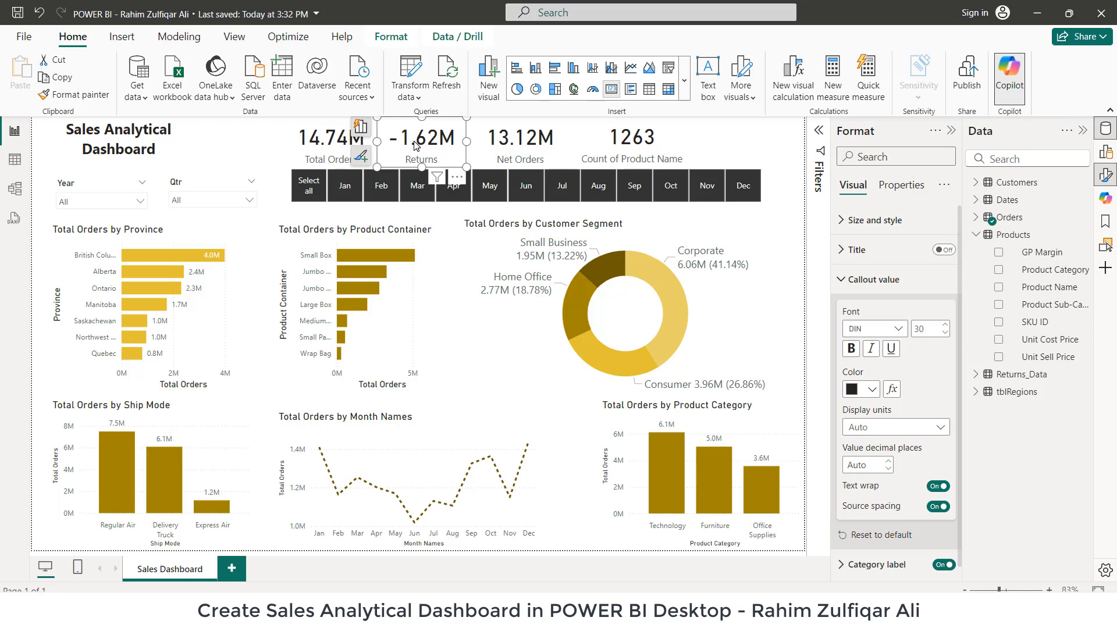